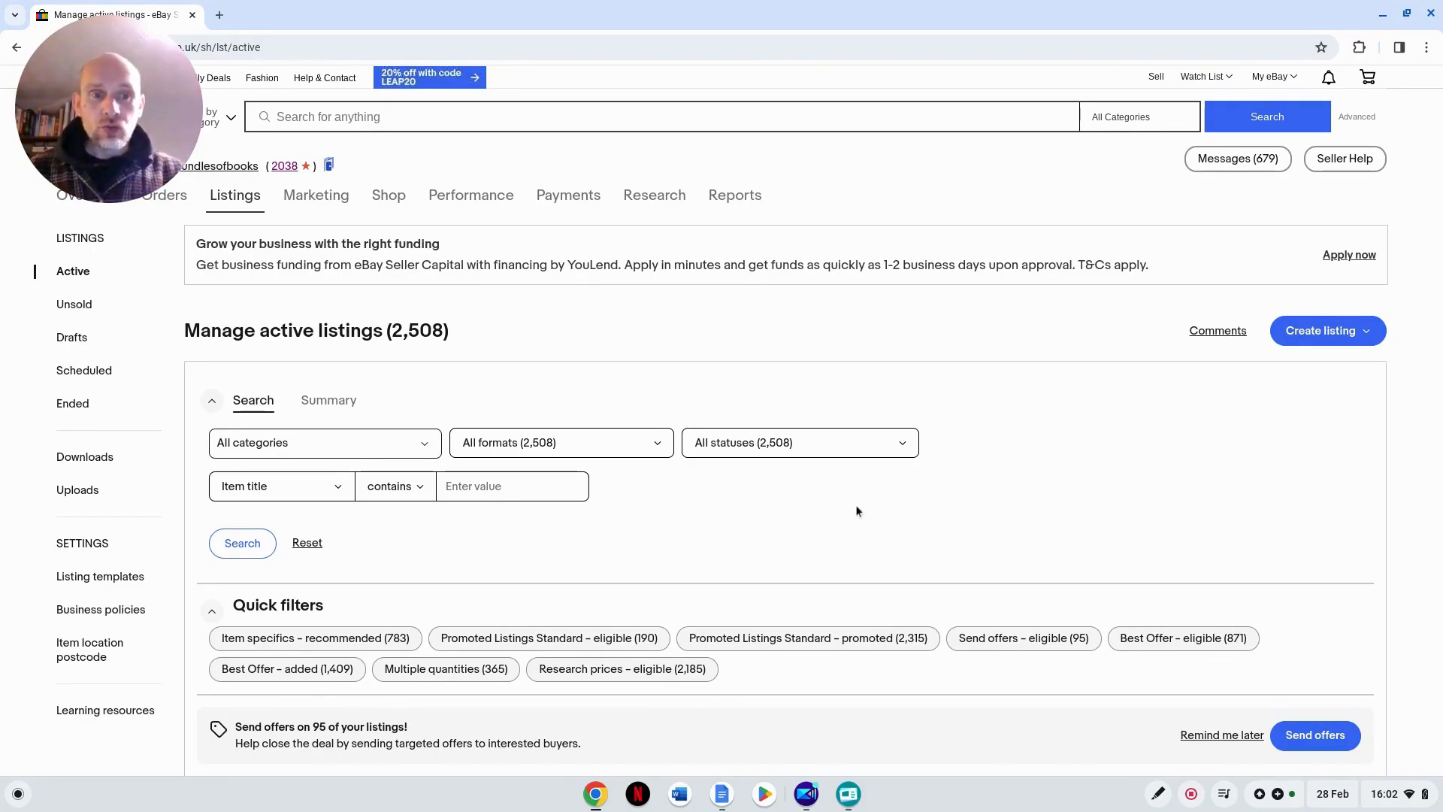
Step: Start a new single listing and search for matches to "Martina Cole - Build Your Own Paperback Book Bundle - Buy 3 Get 2 Free"
left_click(1332, 330)
left_click(1309, 365)
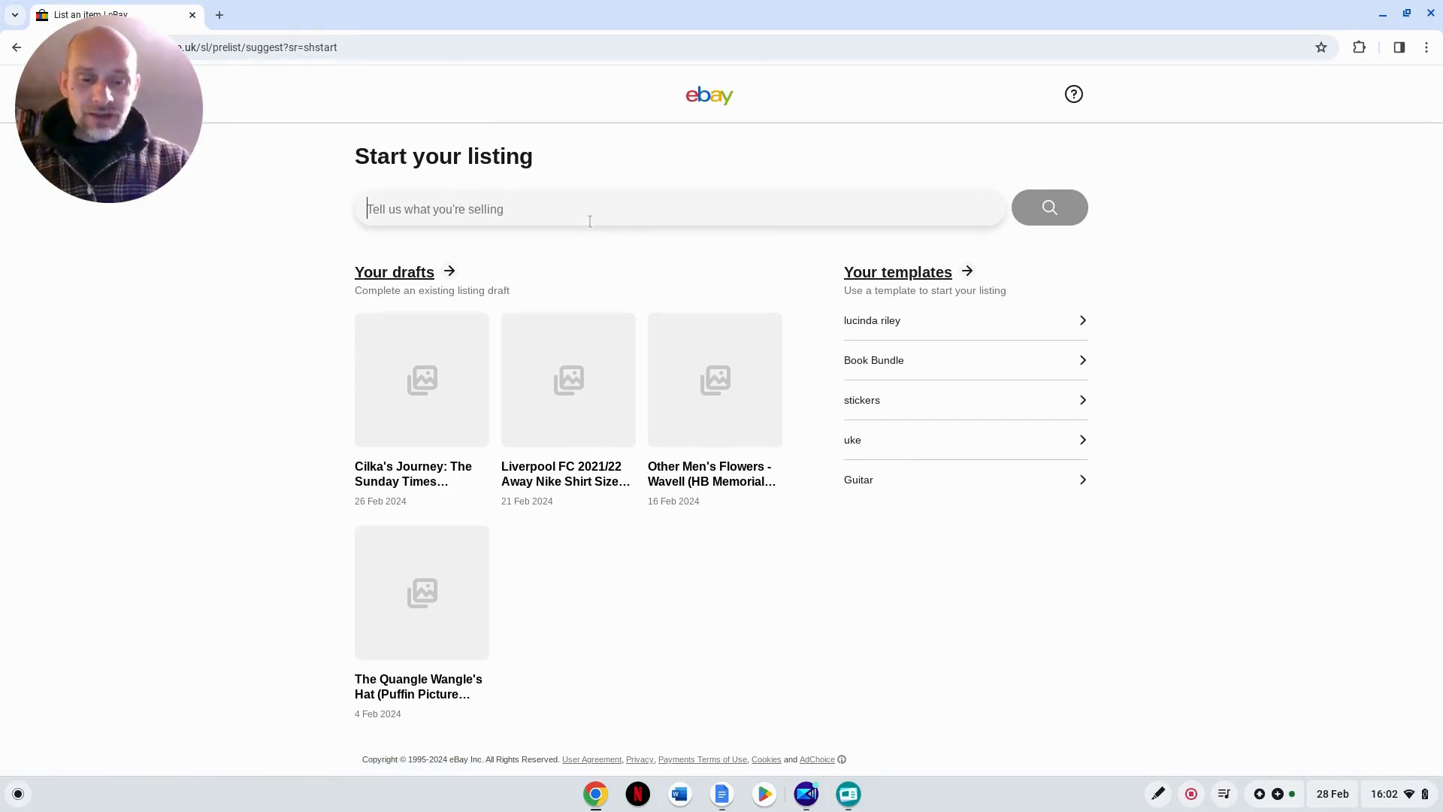
type("Martin")
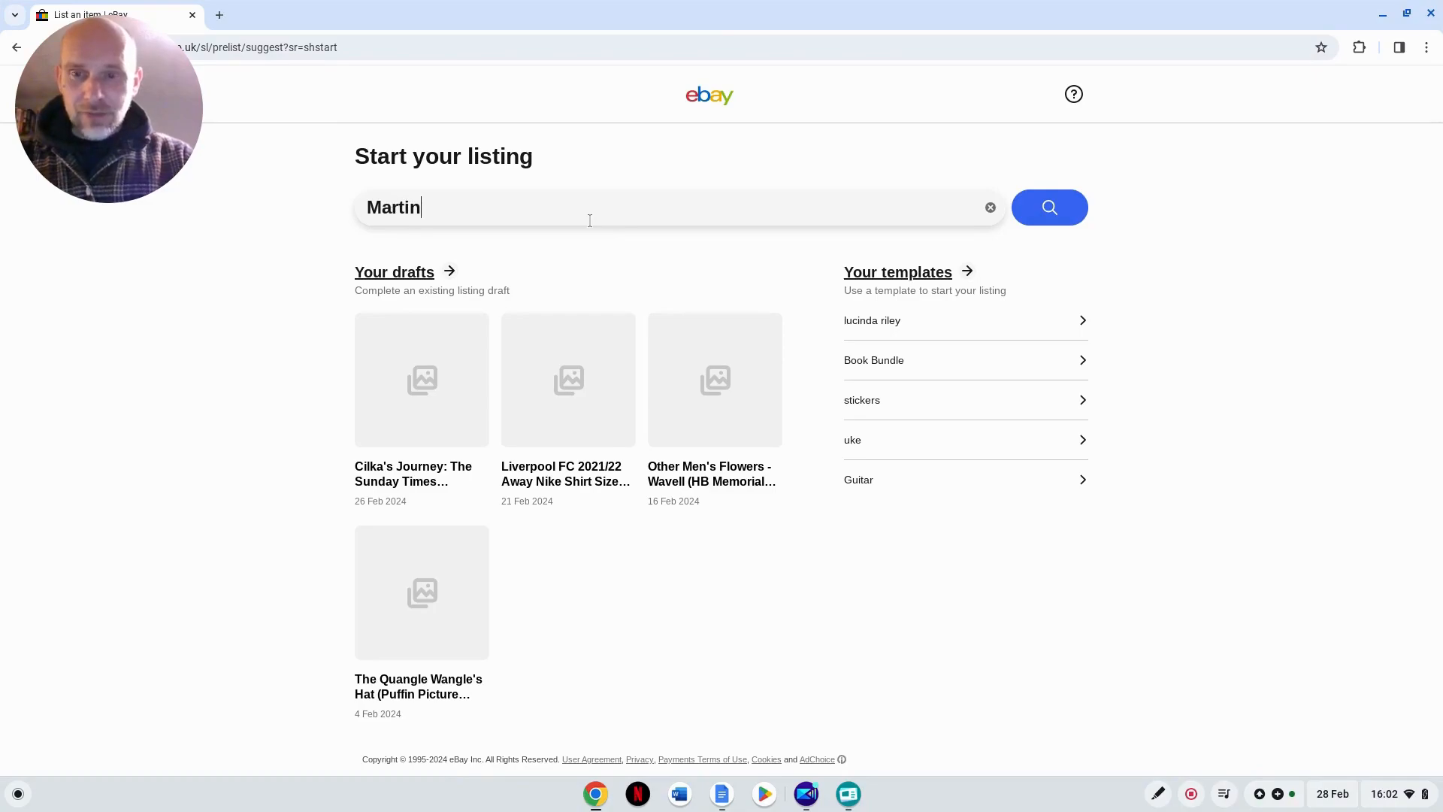
type("a Cole")
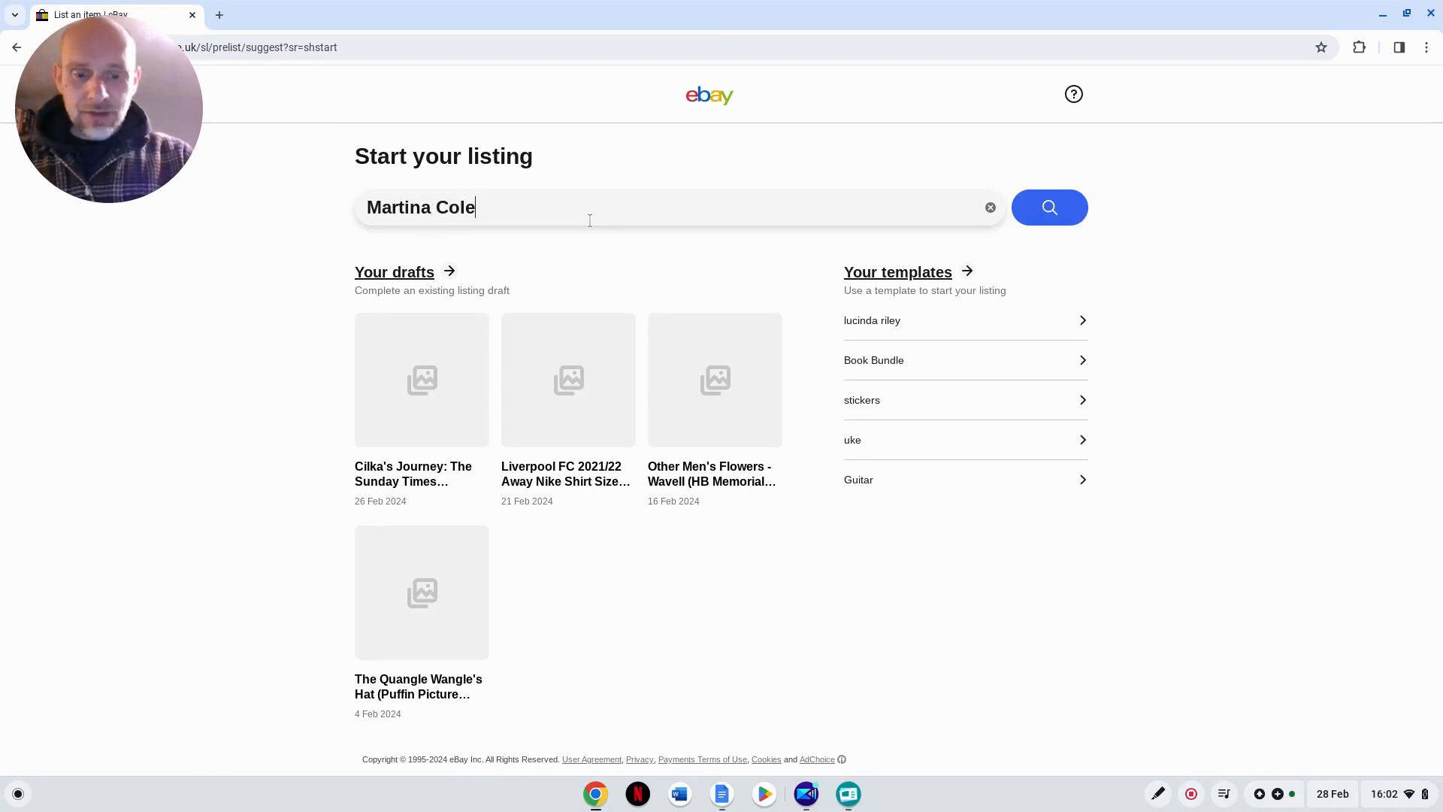
type(" - Bui")
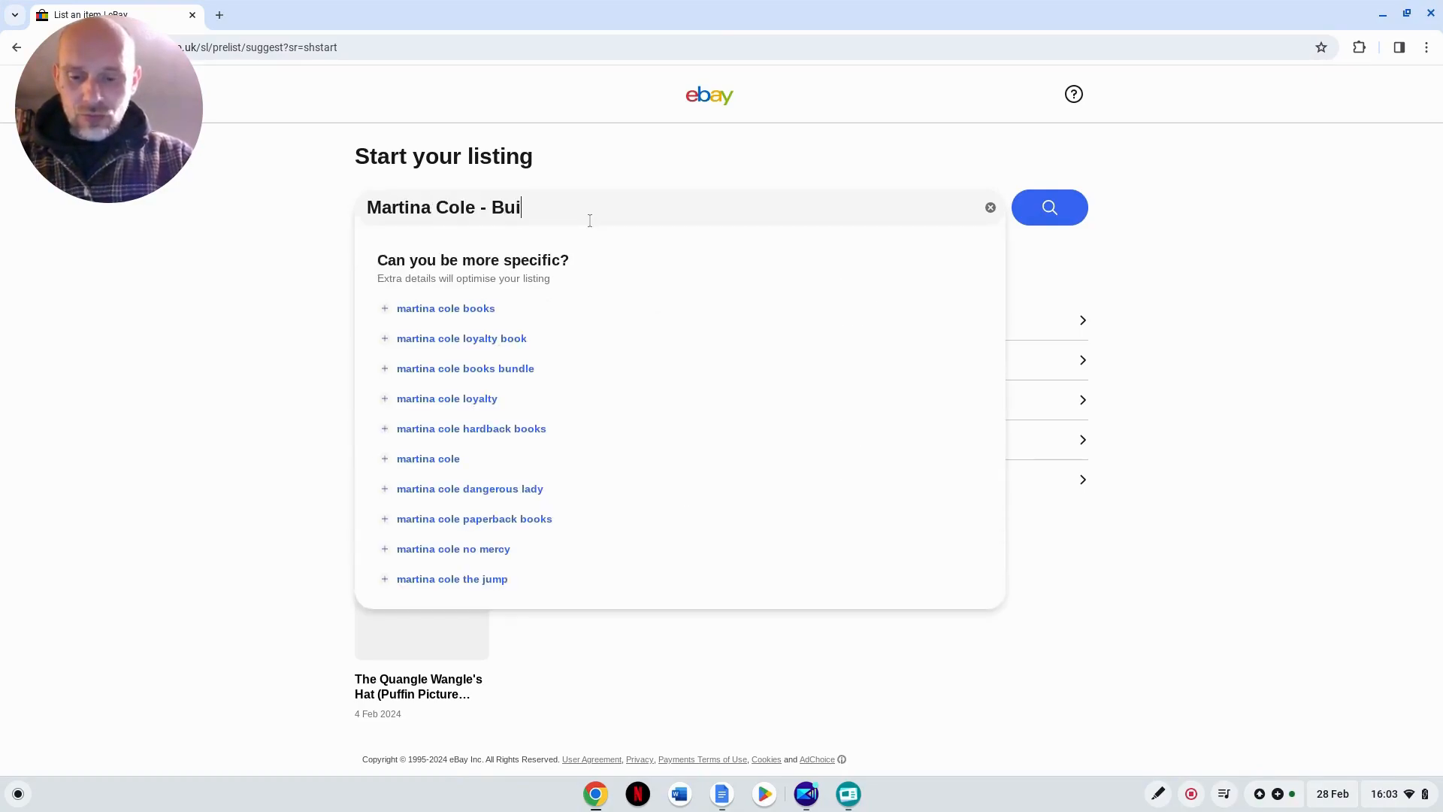
type("ld Your Own Paper")
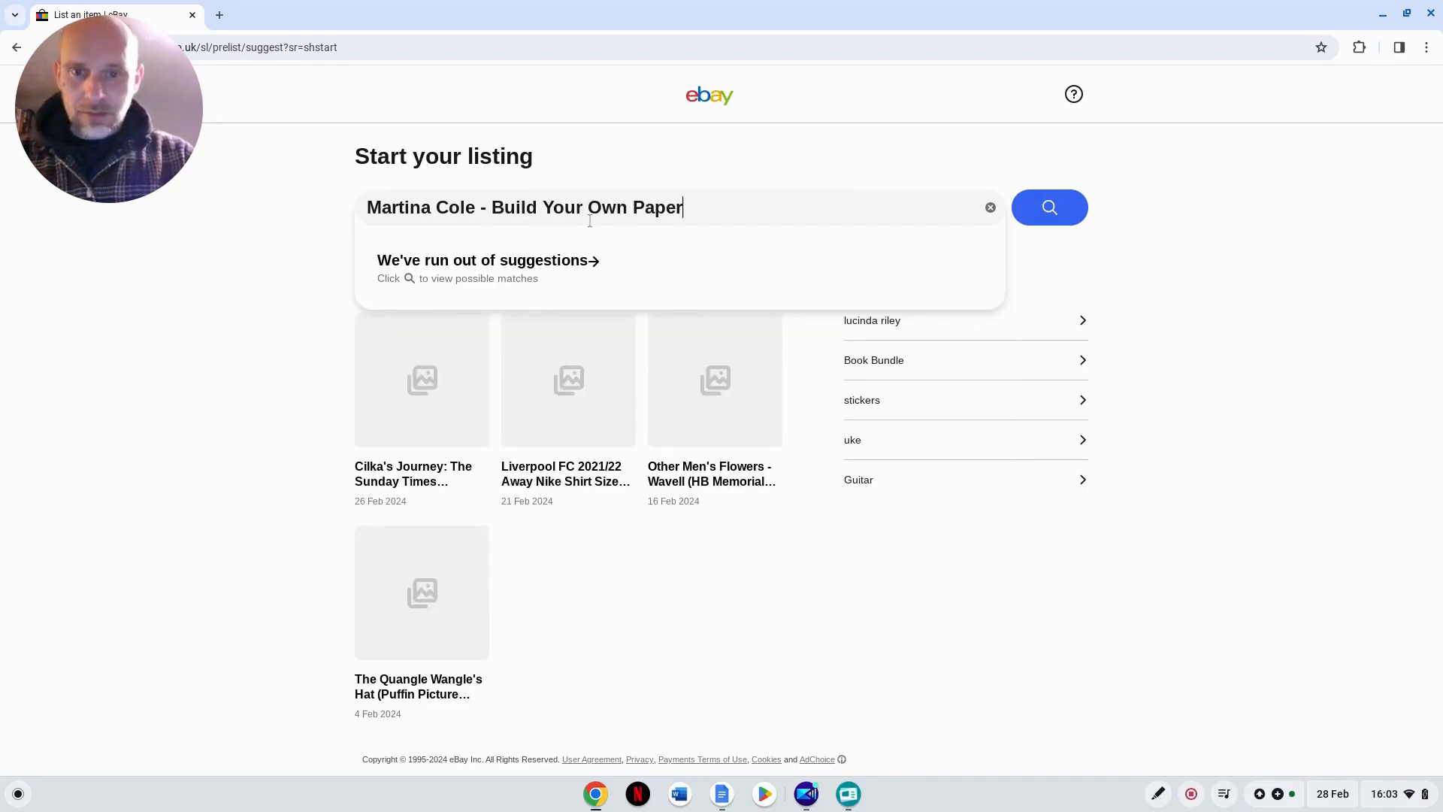
type("back Book ")
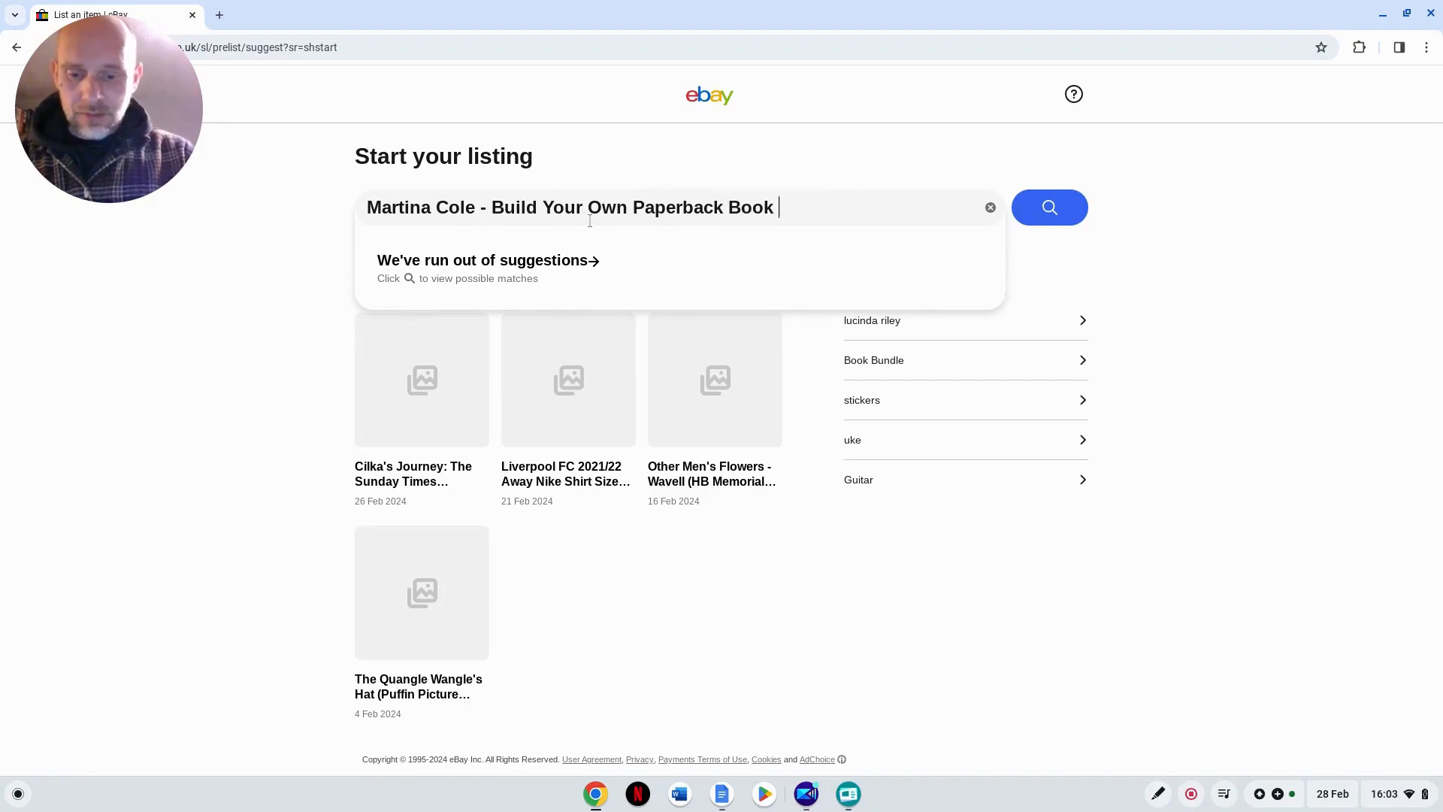
type("Bundle")
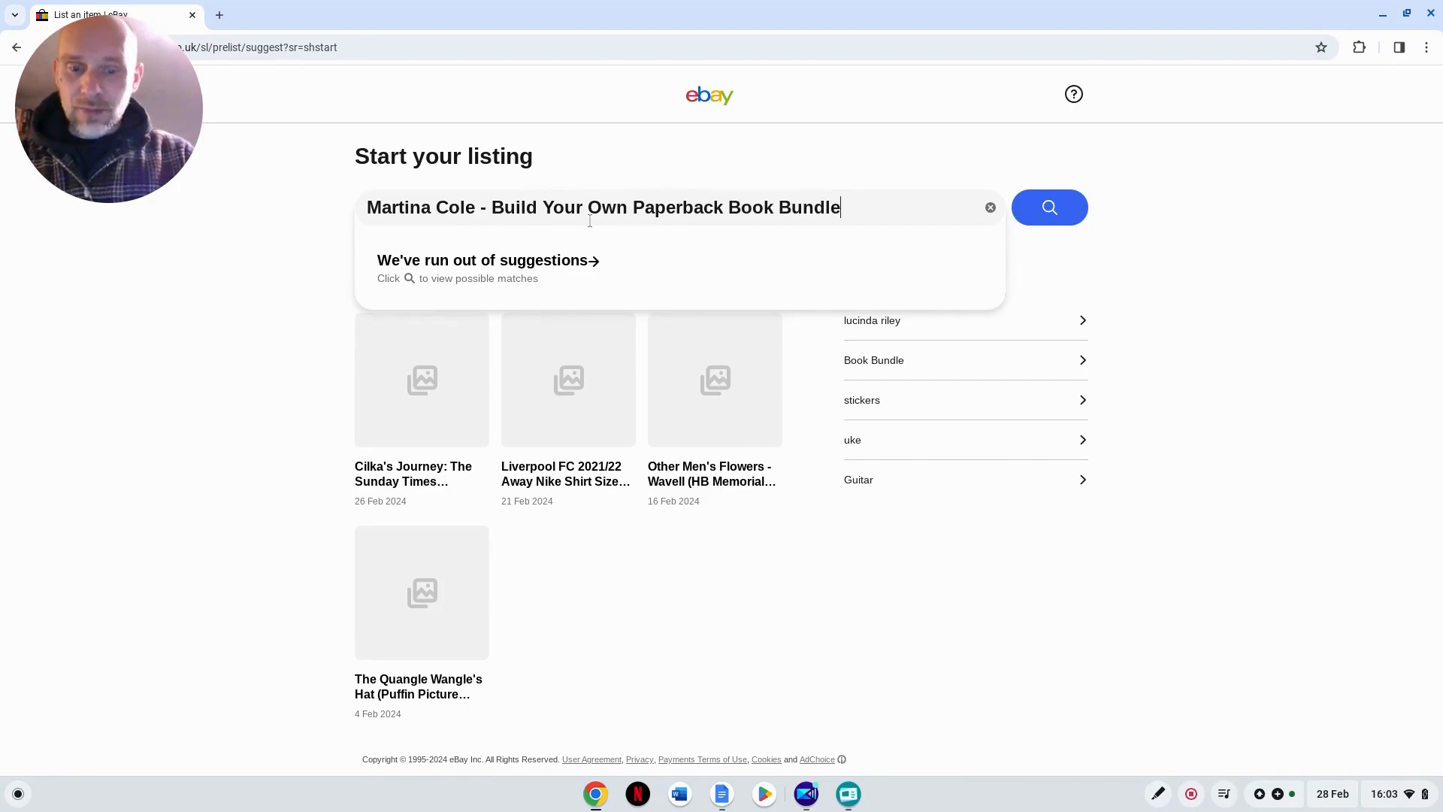
type(" - Buy ")
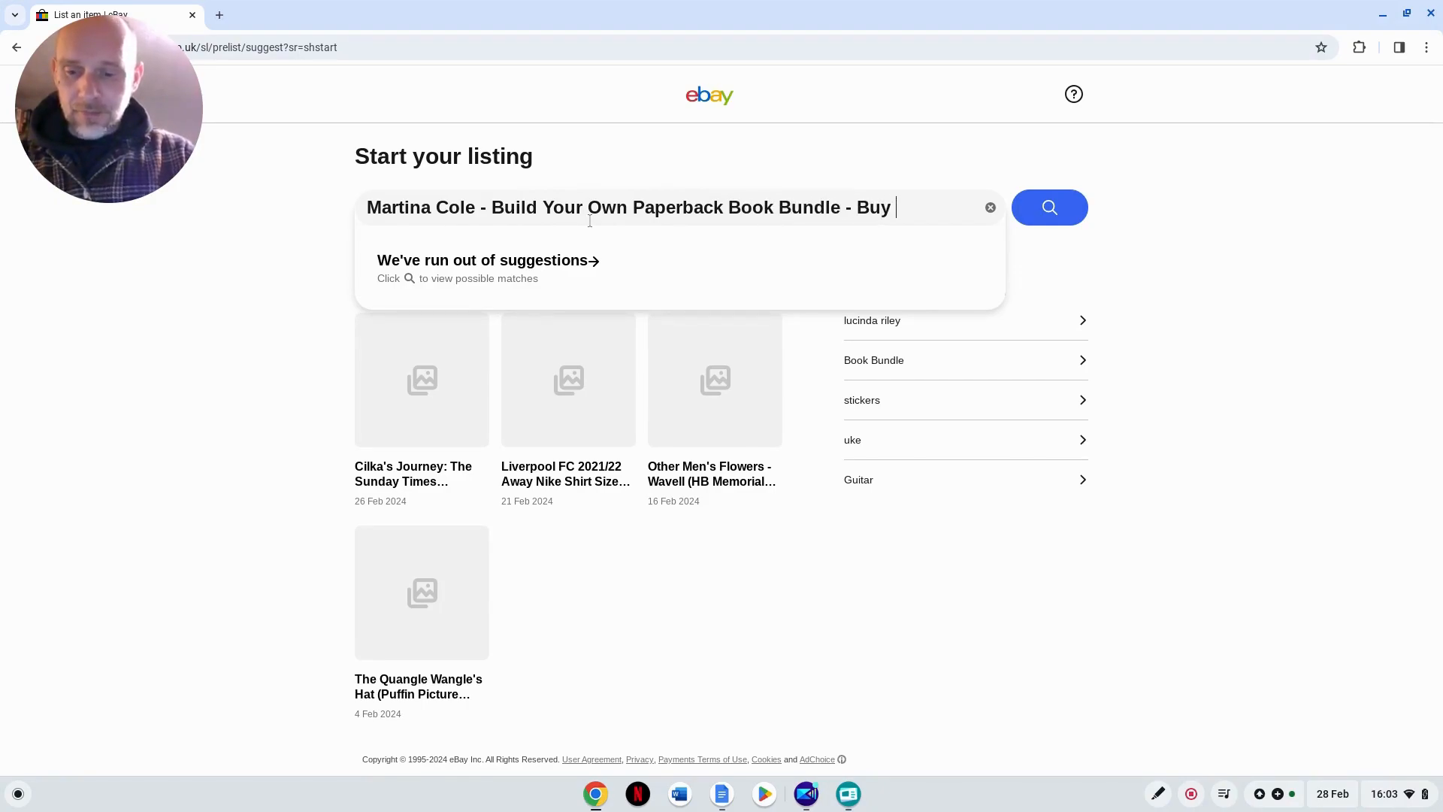
type("3 G")
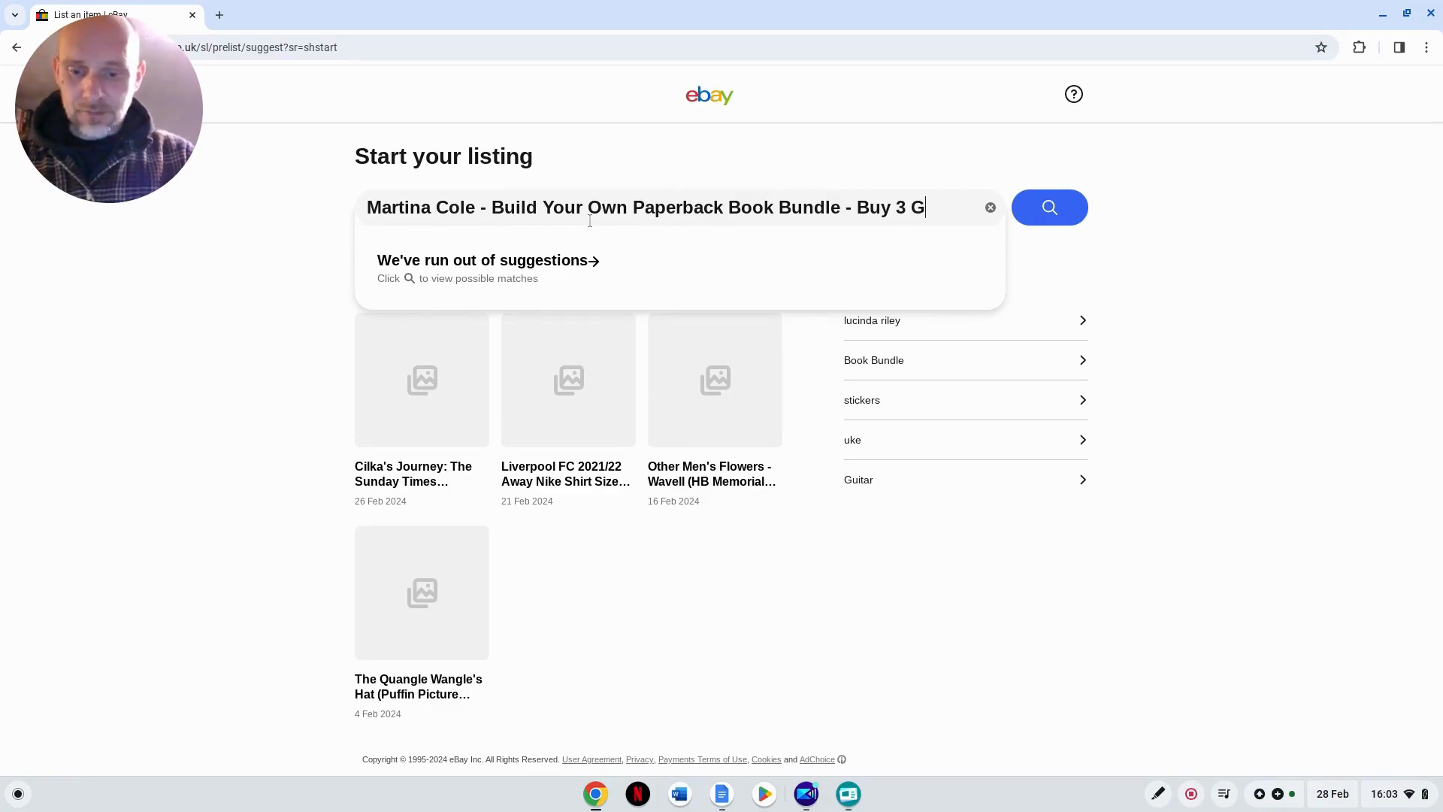
type("et 2 Free")
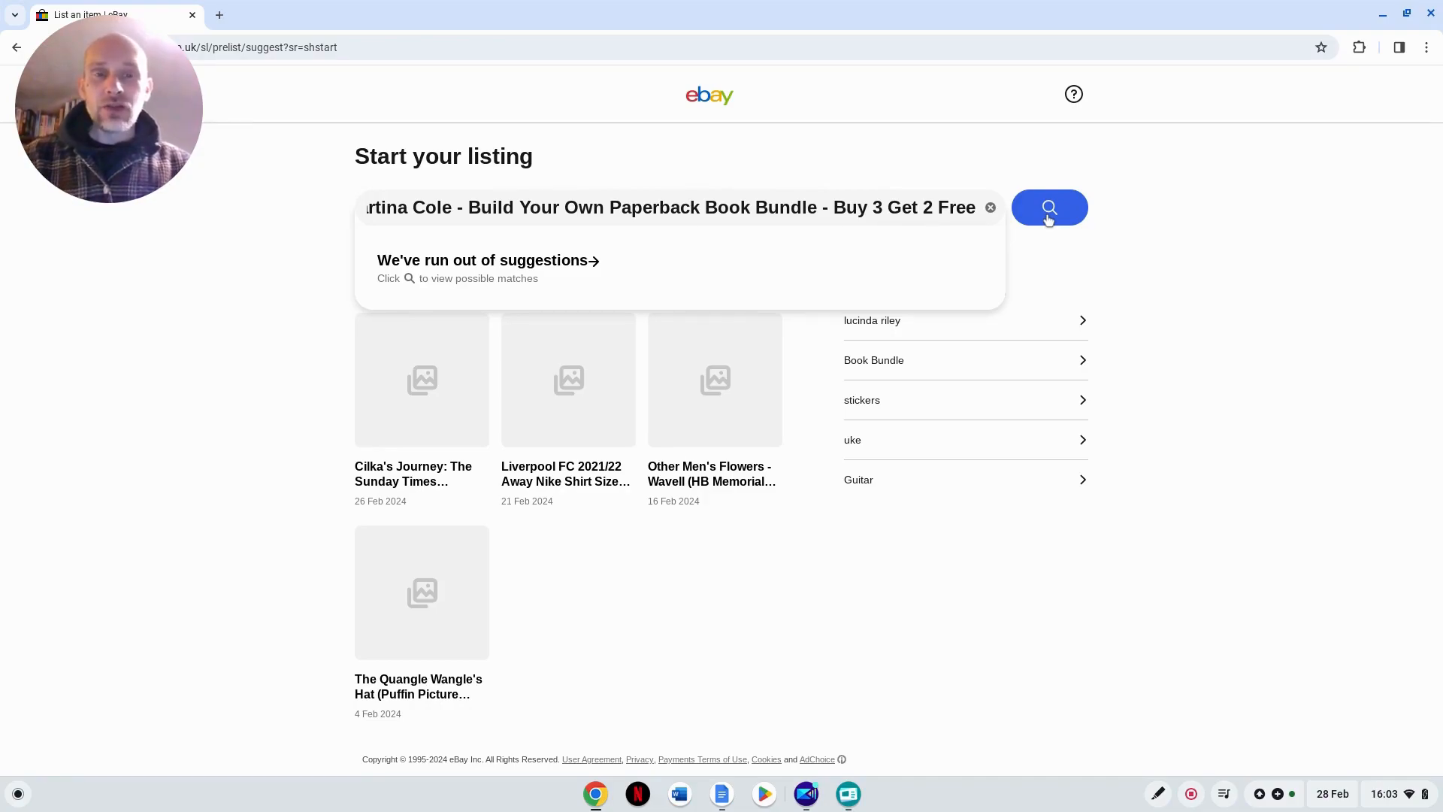
left_click(1049, 217)
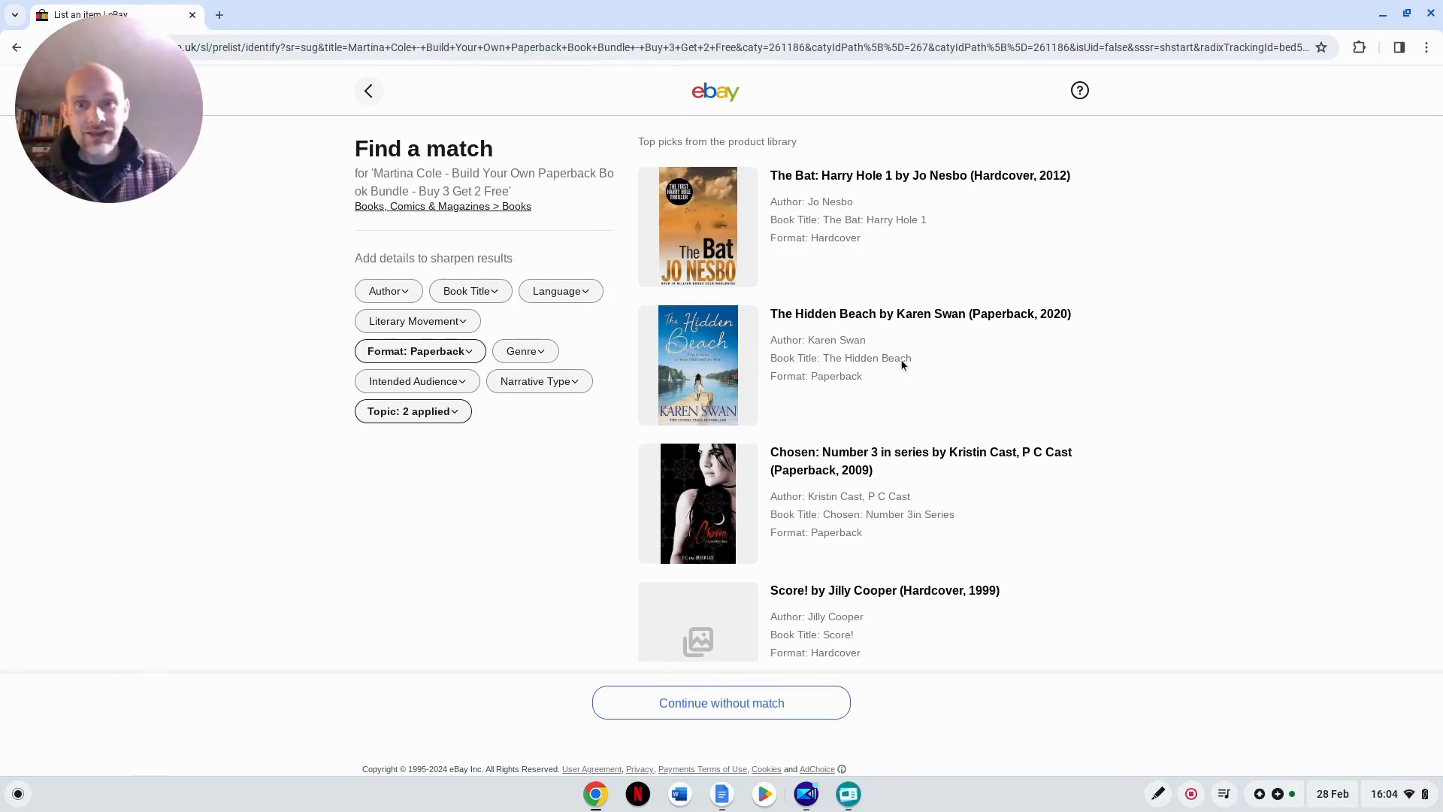
Step: Continue without a product match and proceed to the listing form with the item condition set to Good
left_click(764, 703)
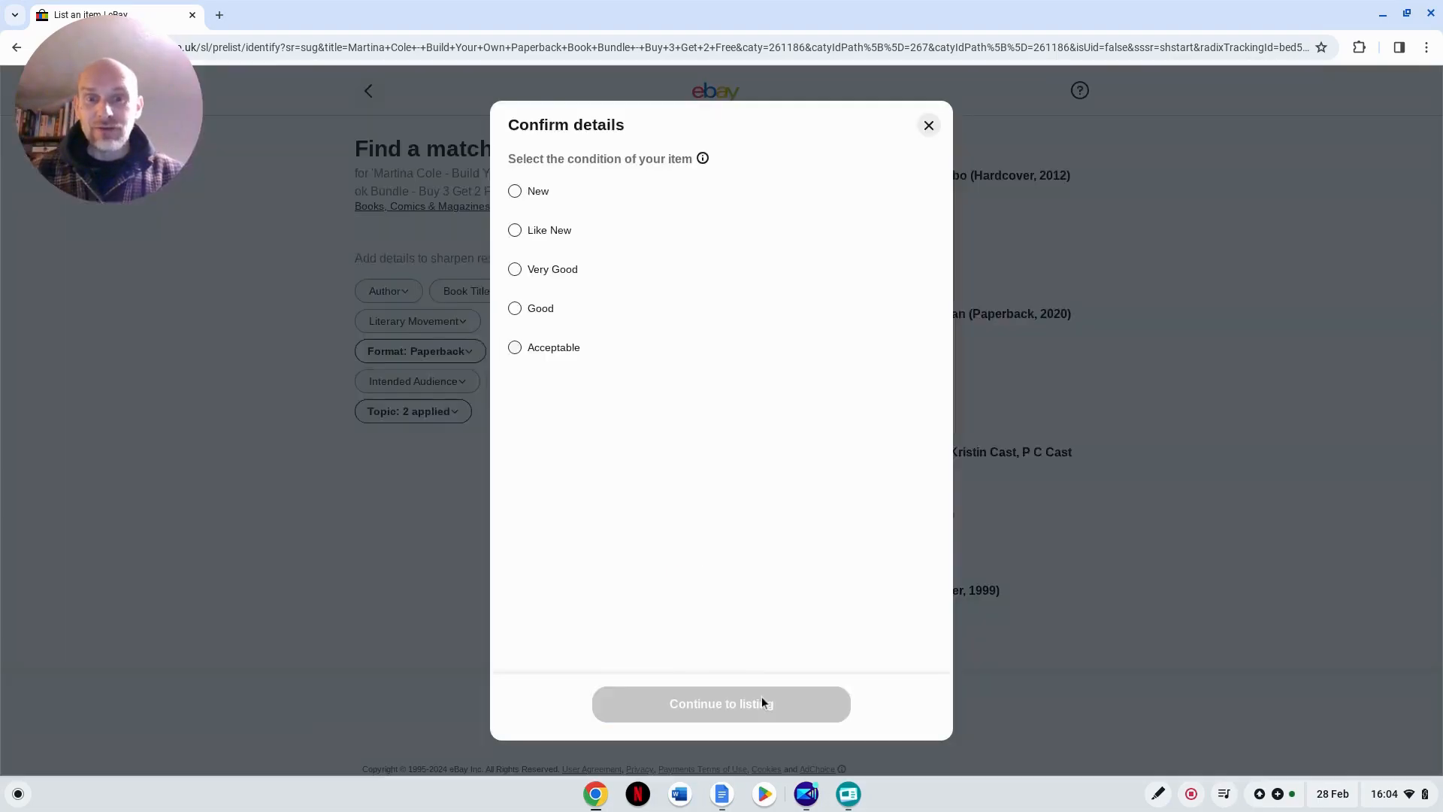
left_click(515, 309)
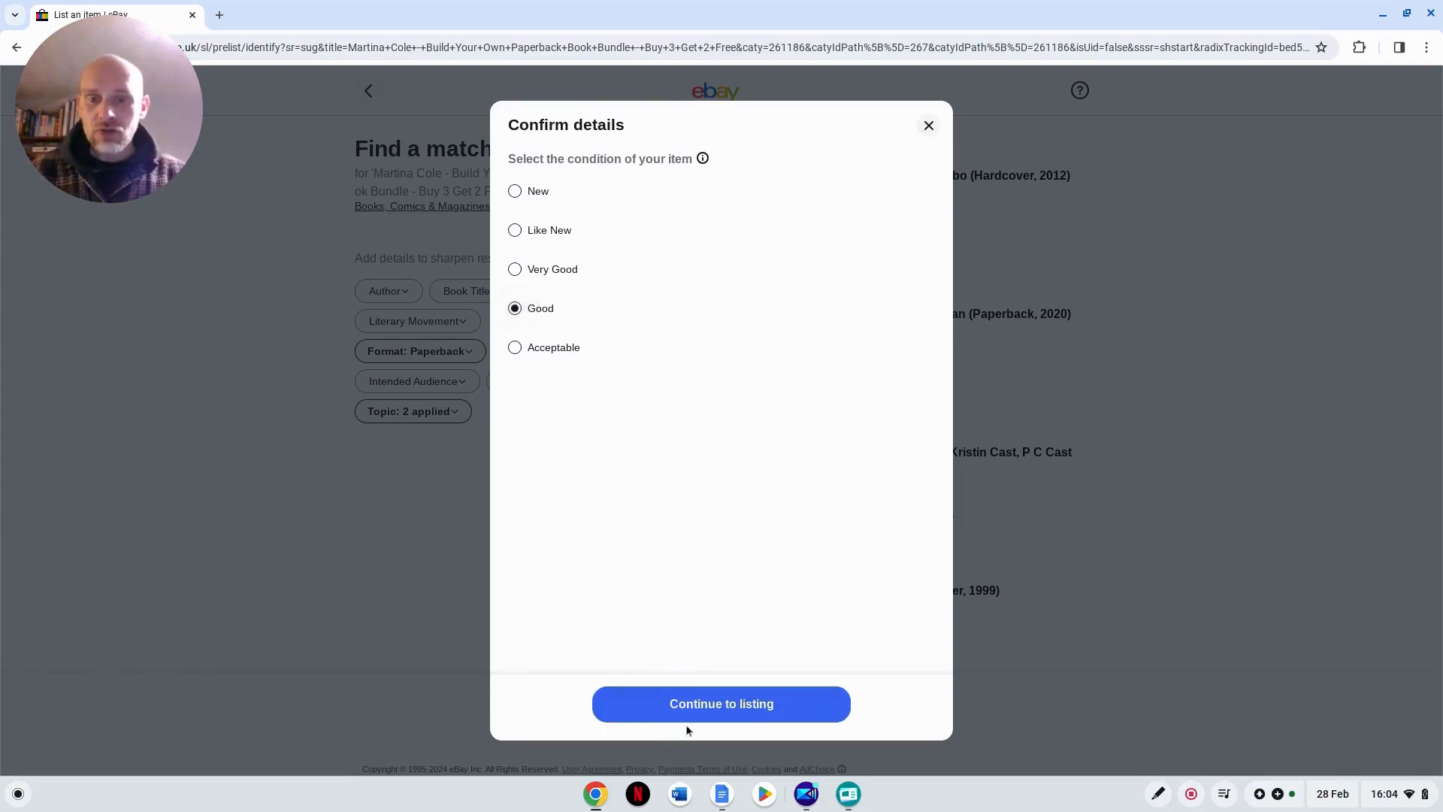
left_click(697, 707)
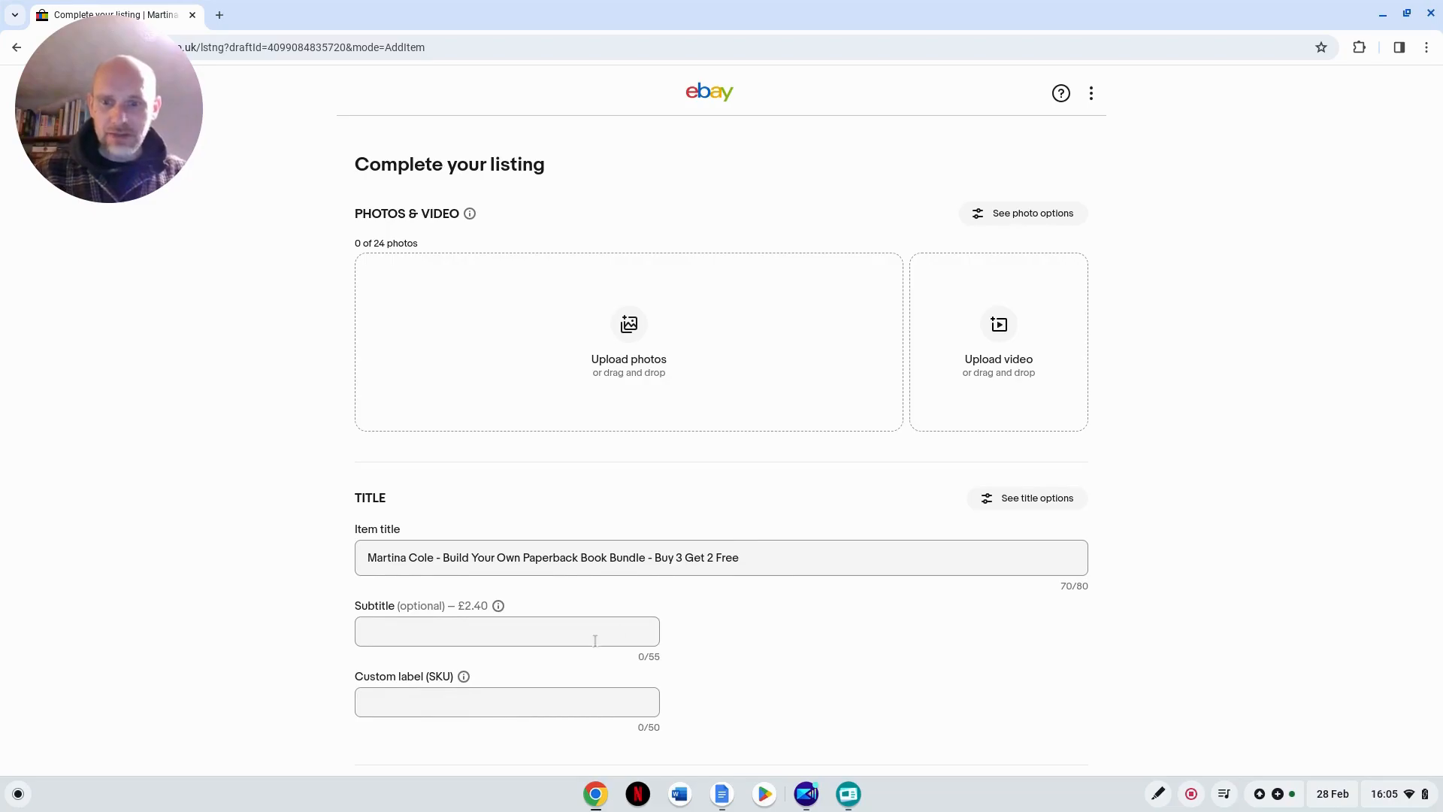
Step: Add Martina Cole as a custom value for the Author in the required item specifics
scroll(736, 613, "down", 7)
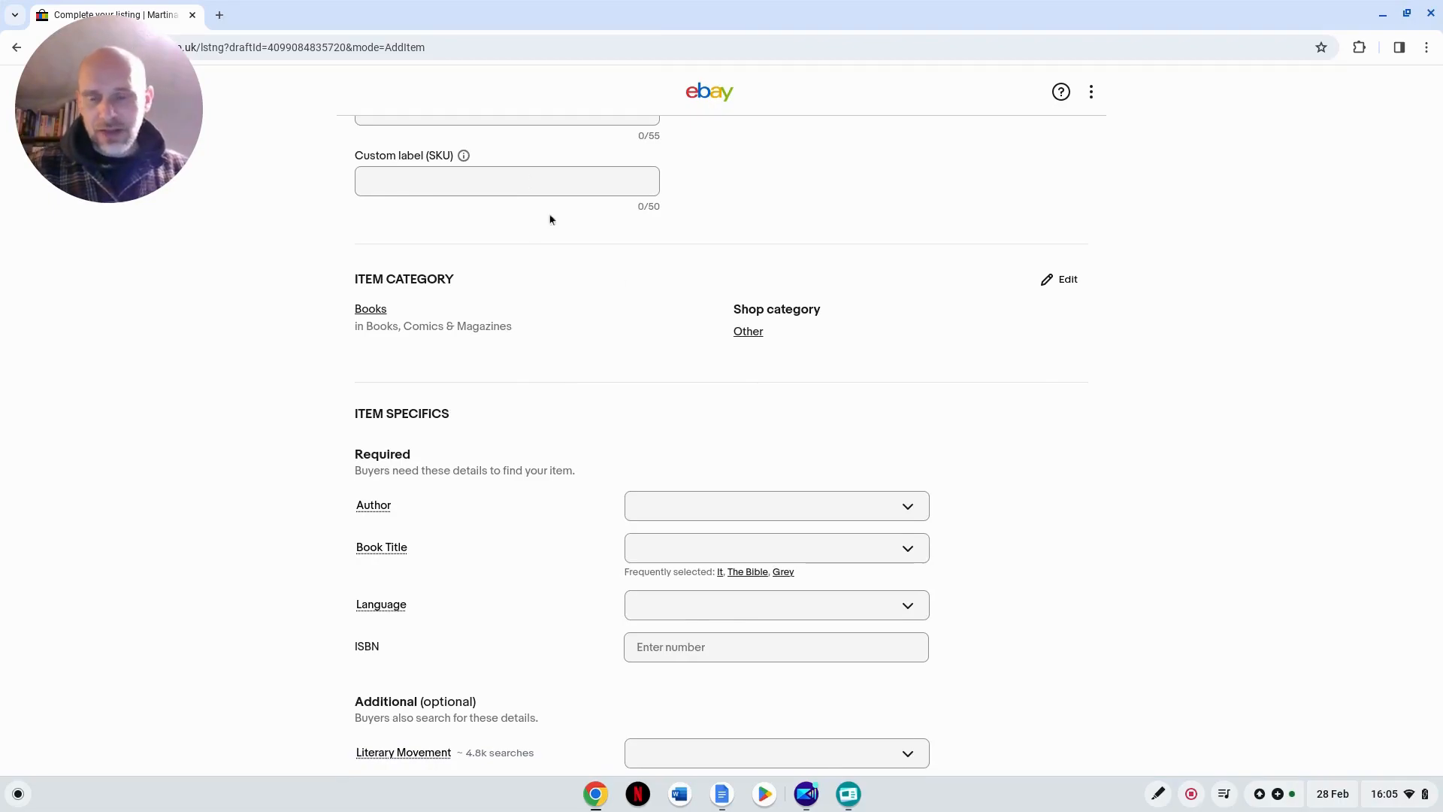
left_click(769, 505)
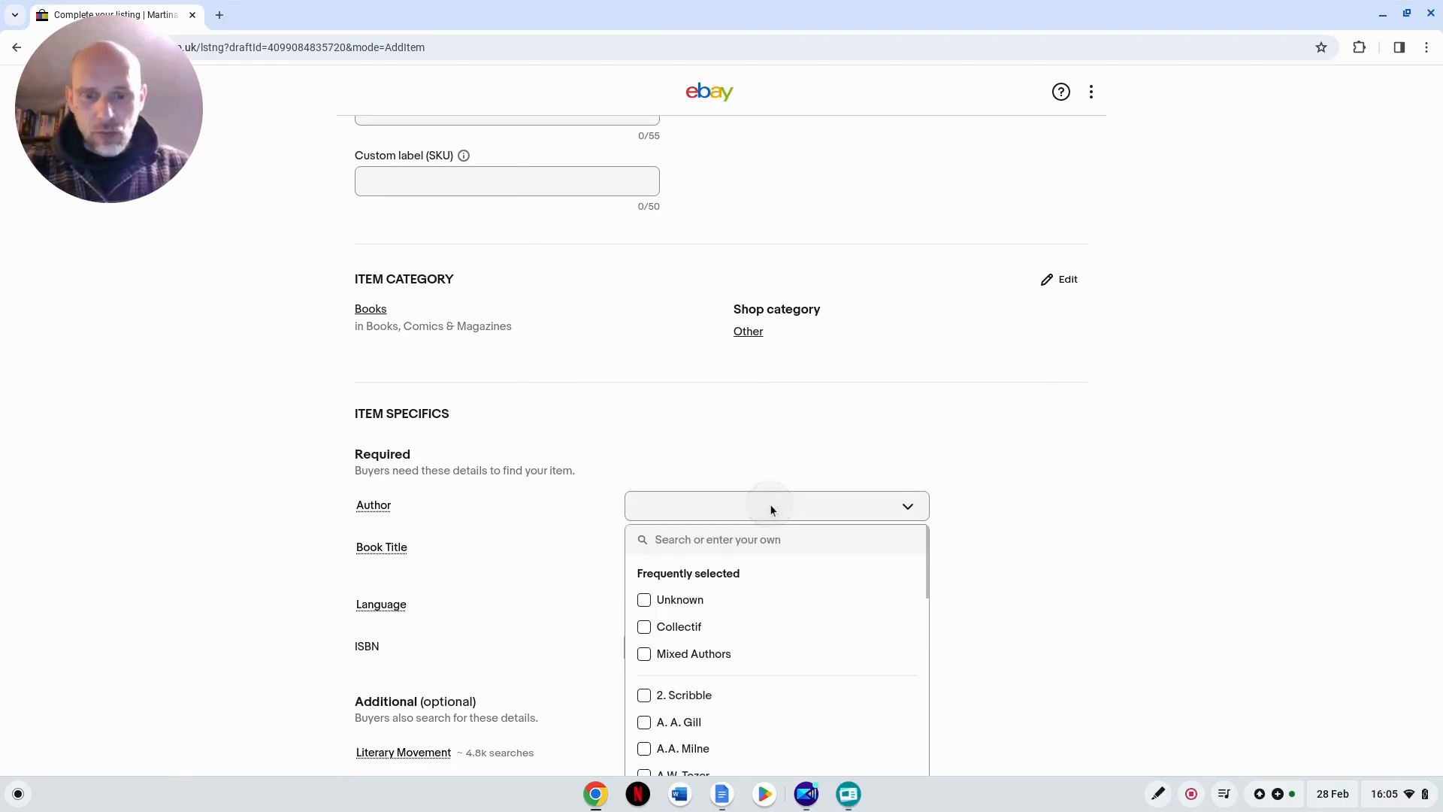
type("Martina")
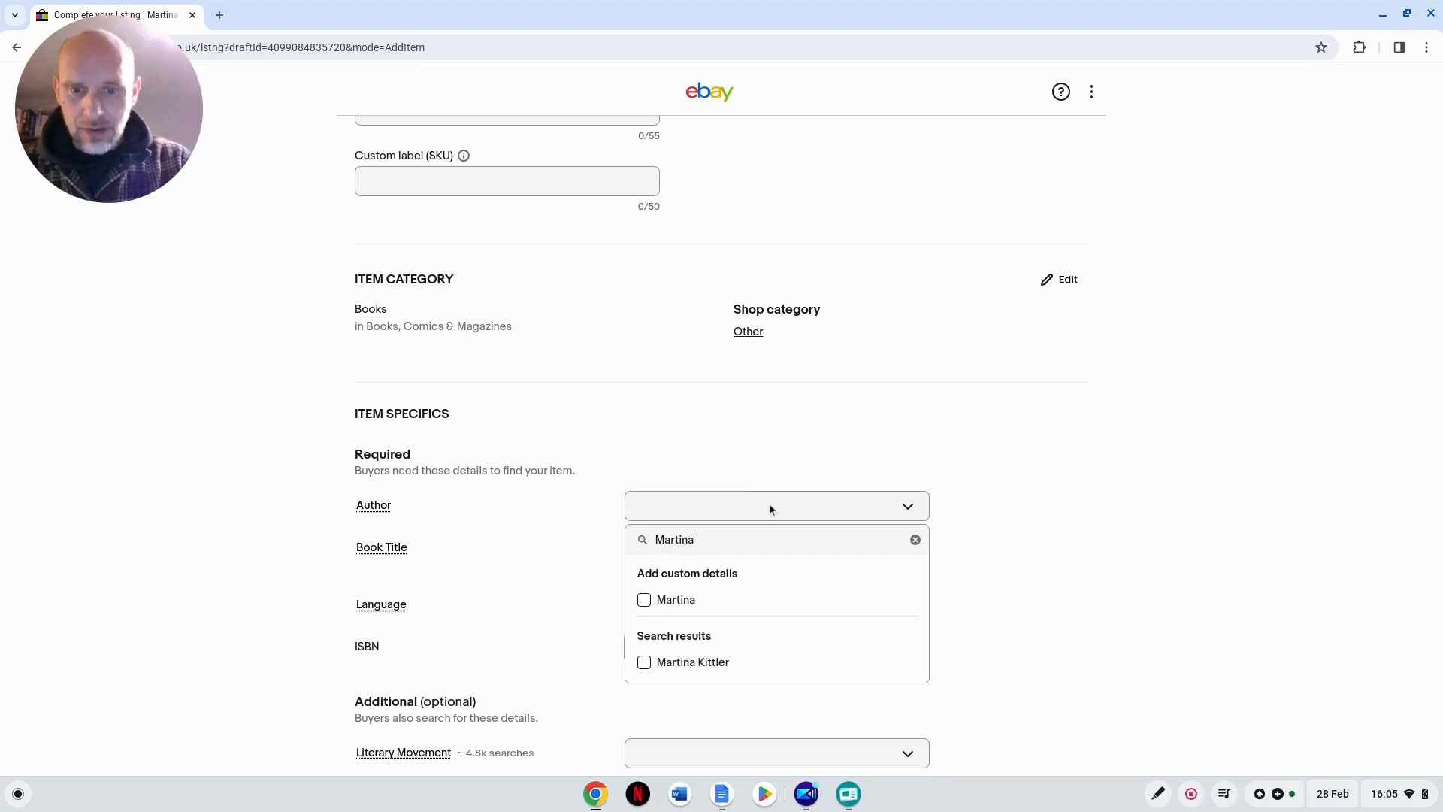
type(" Cole")
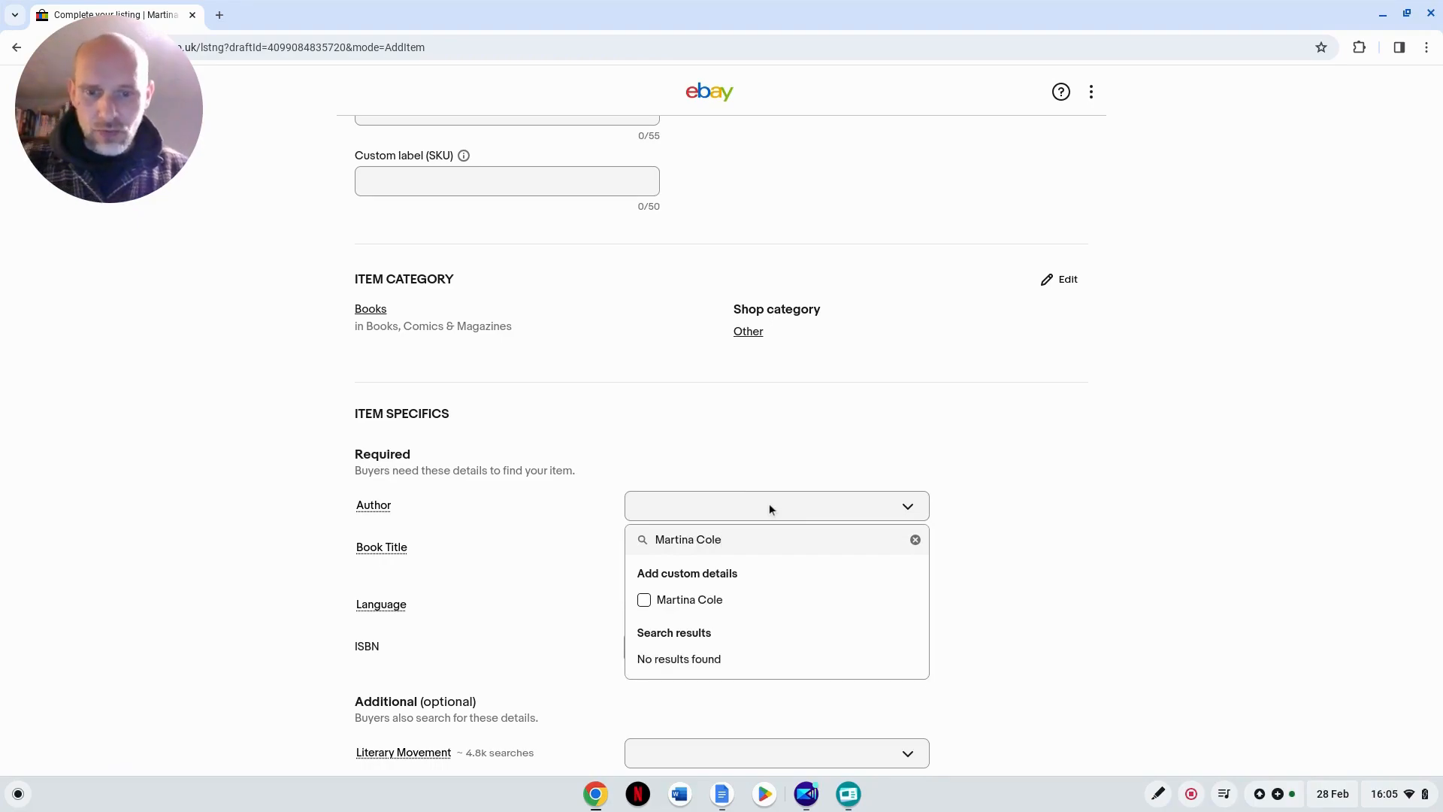
left_click(645, 599)
left_click(588, 566)
Step: Set the Book Title to the custom value "Various" and the Language to English
left_click(656, 541)
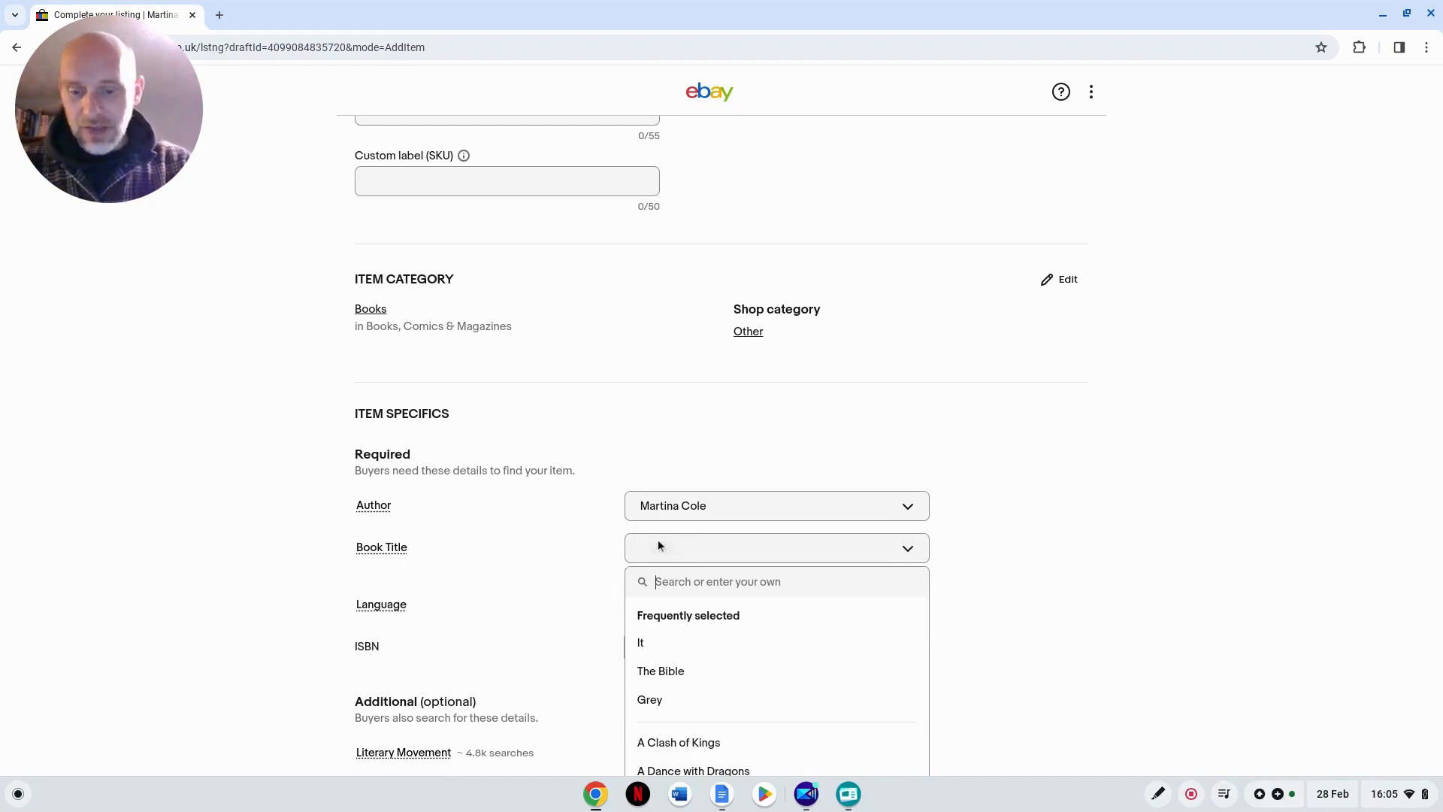
type("Various")
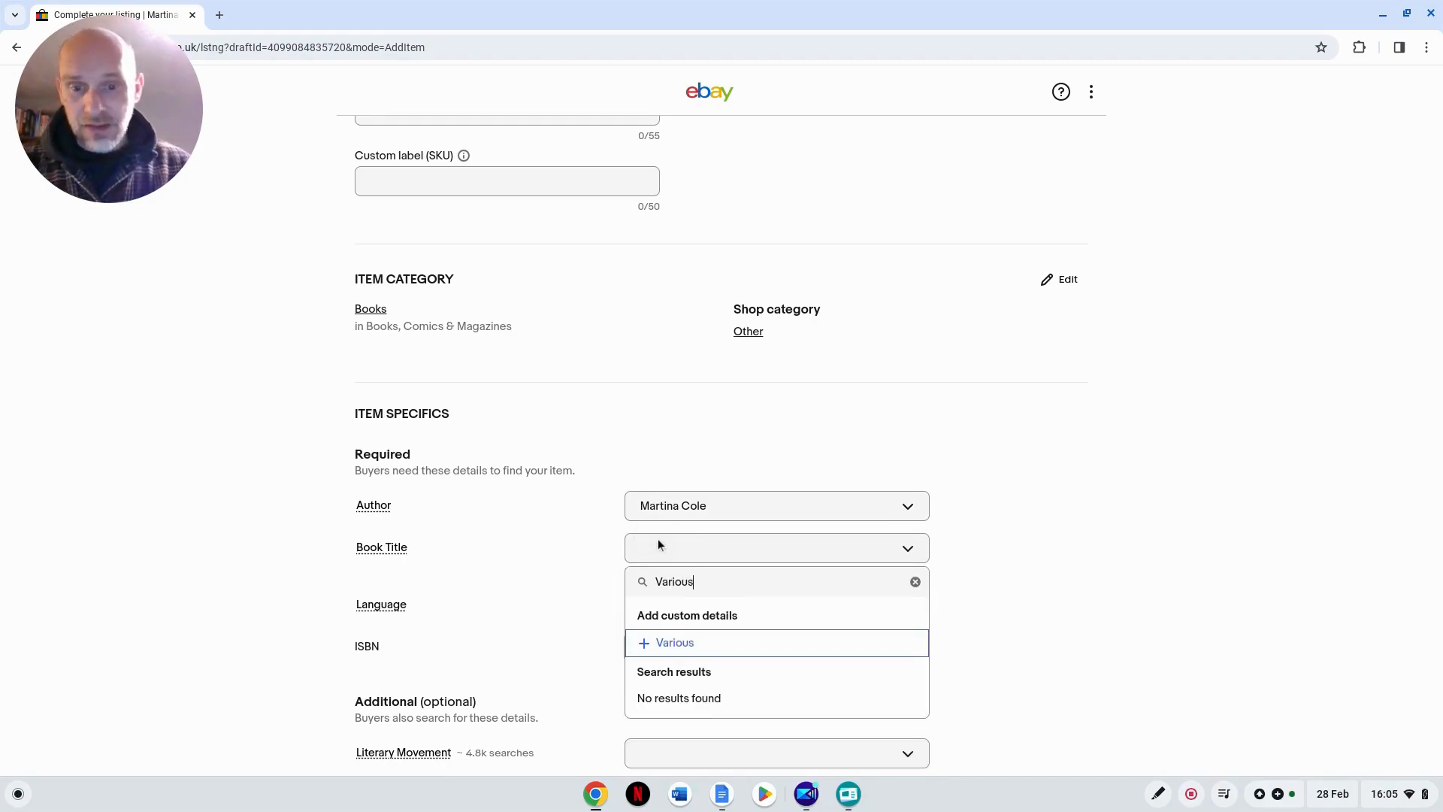
left_click(669, 645)
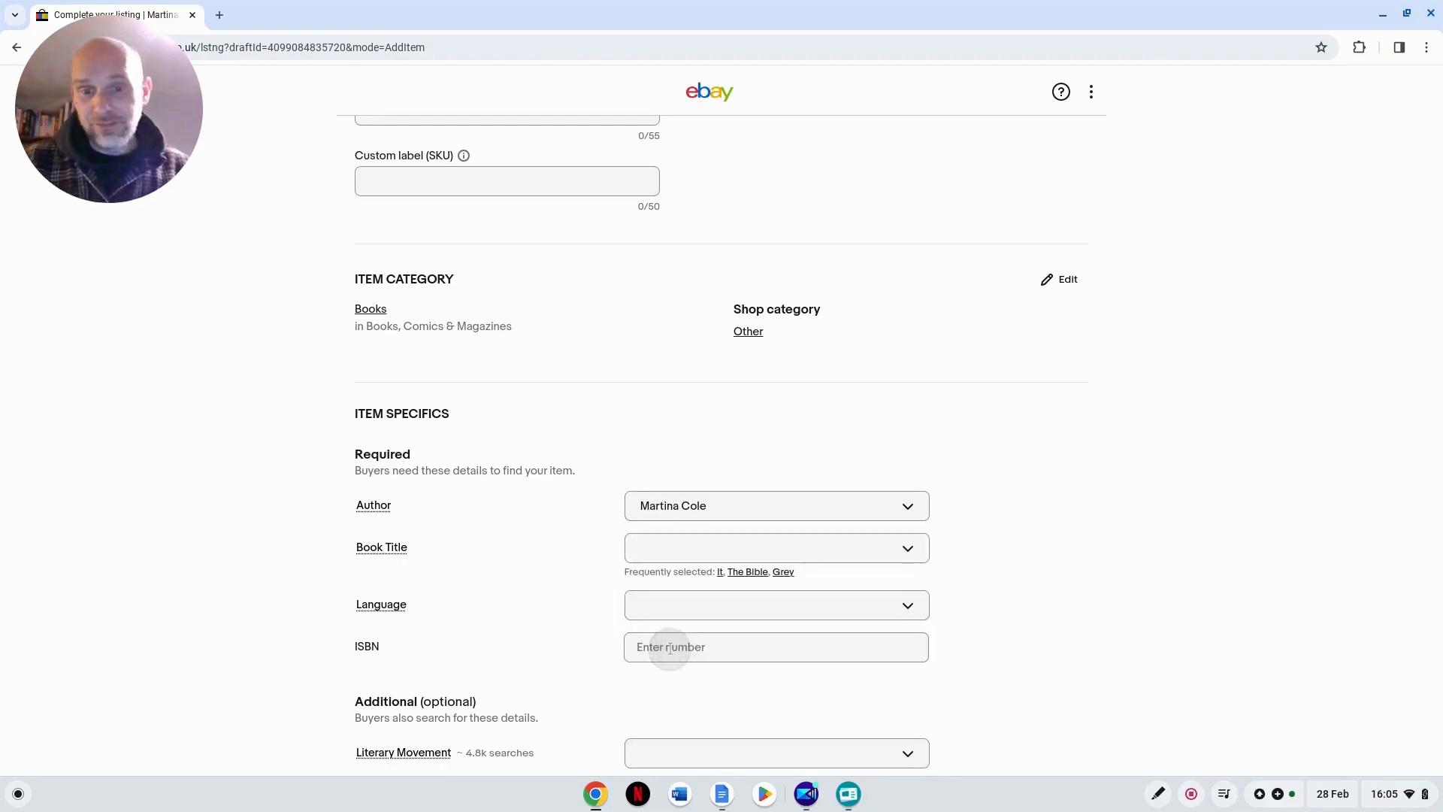
left_click(664, 592)
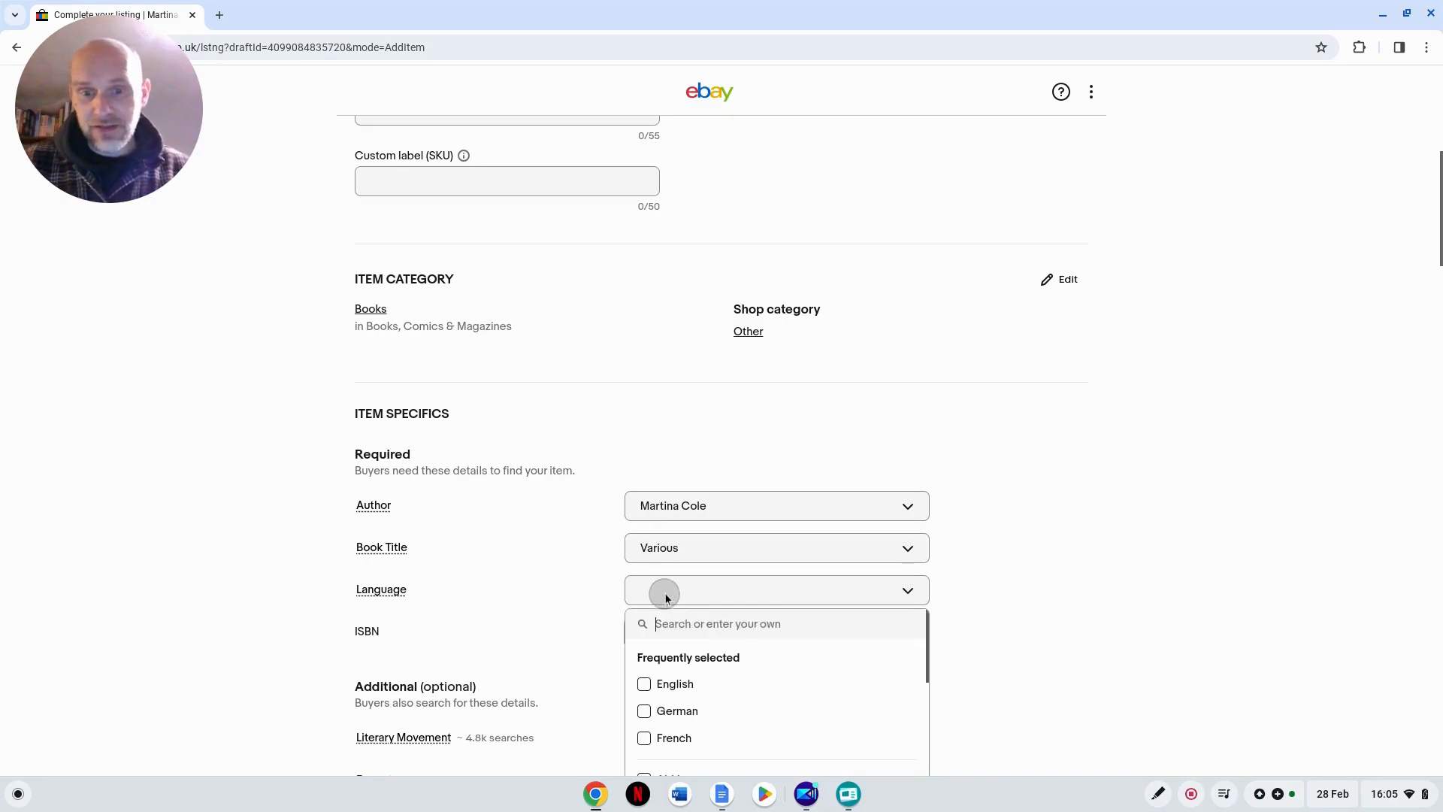
left_click(643, 684)
left_click(559, 583)
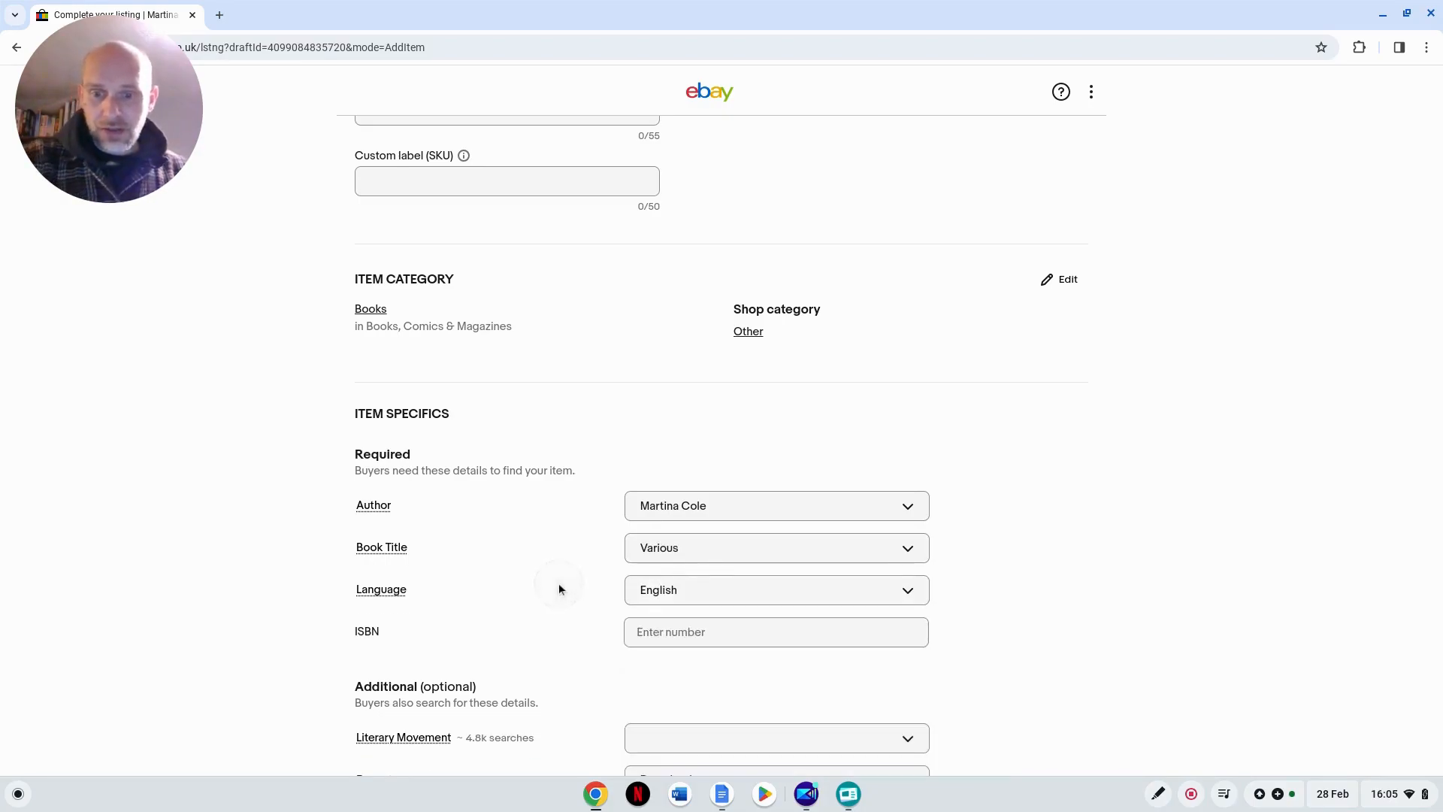
Step: Review the optional specifics, variations, condition, description, pricing and postage sections of the listing form
scroll(558, 583, "down", 3)
scroll(558, 580, "down", 8)
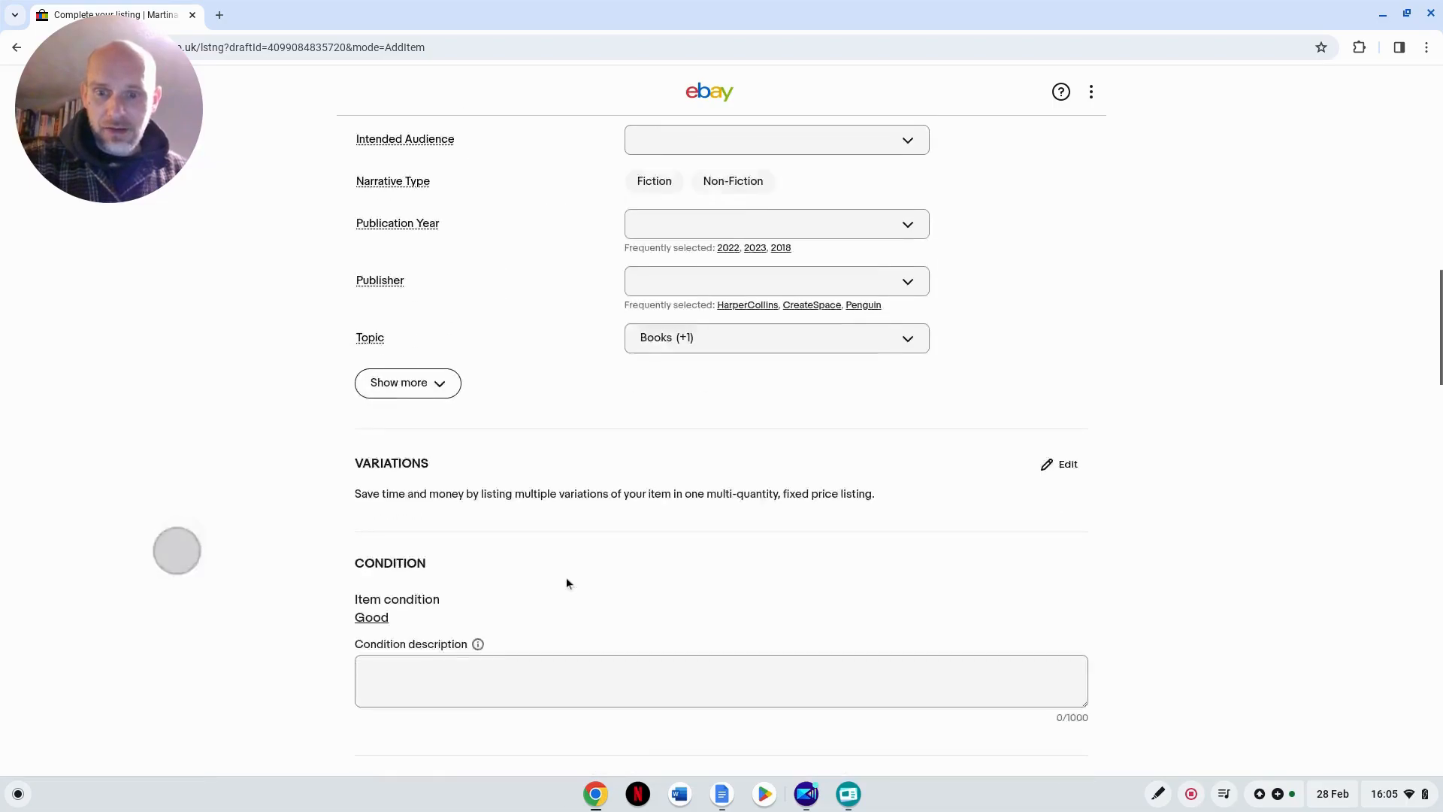
scroll(536, 577, "down", 3)
scroll(538, 492, "down", 3)
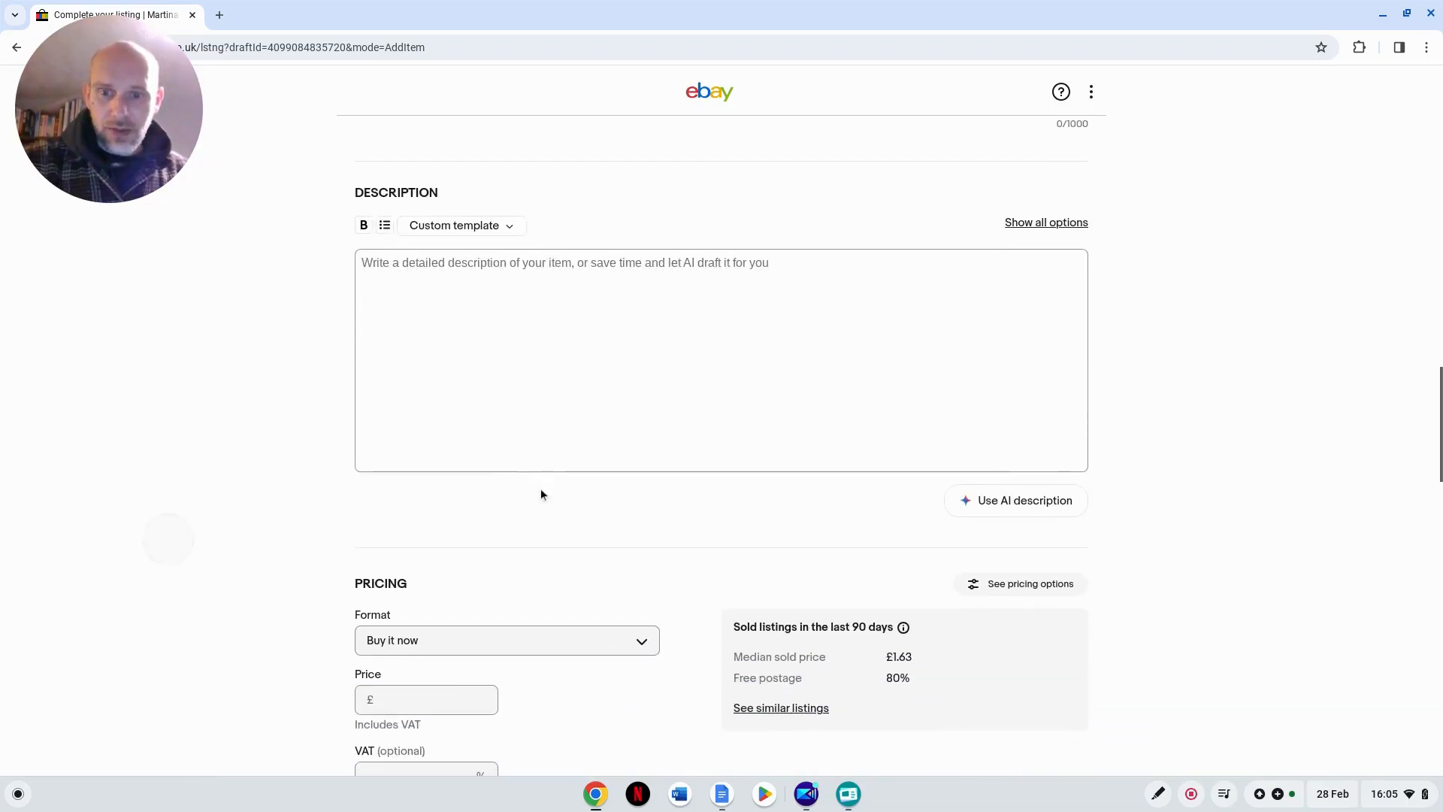
scroll(571, 281, "up", 4)
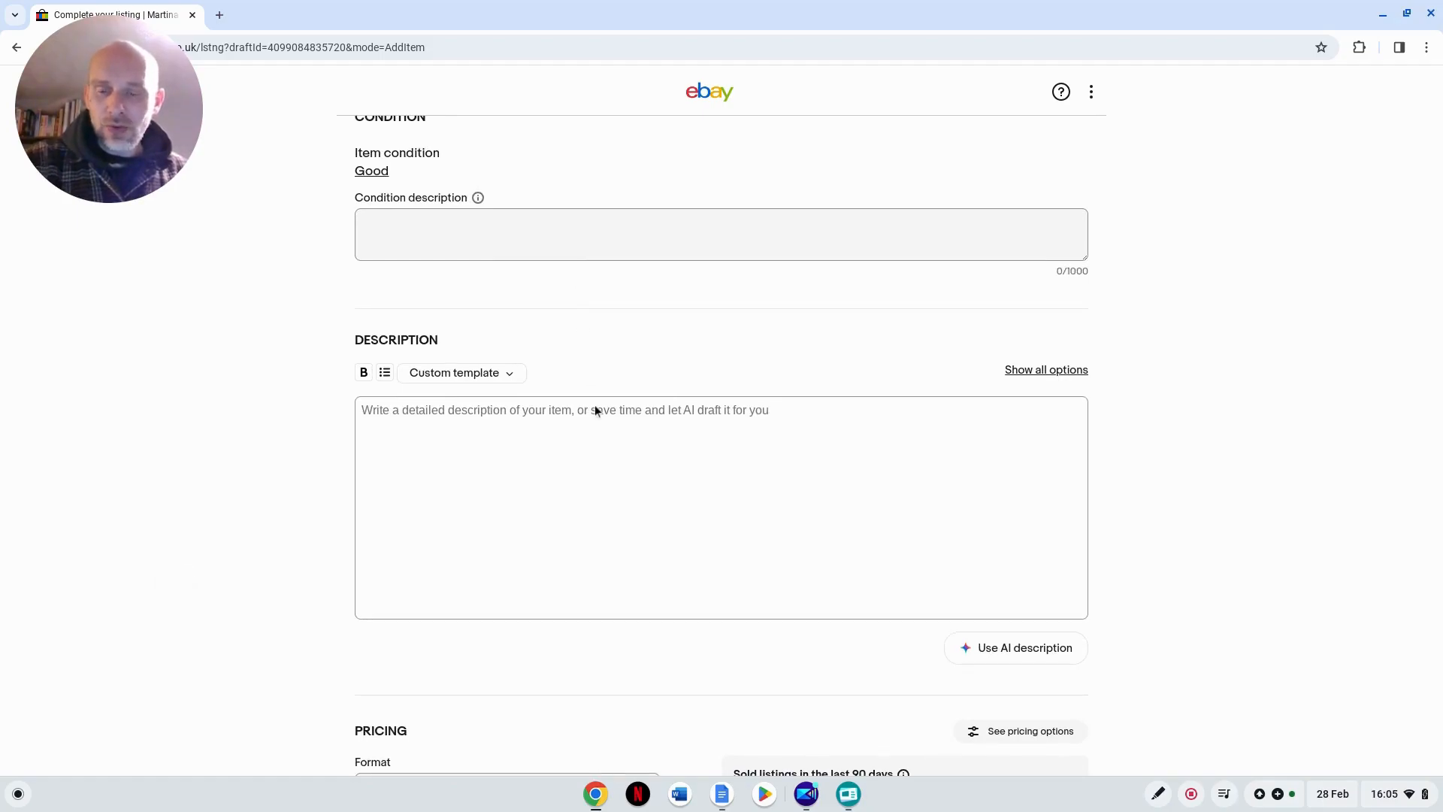
scroll(596, 407, "down", 5)
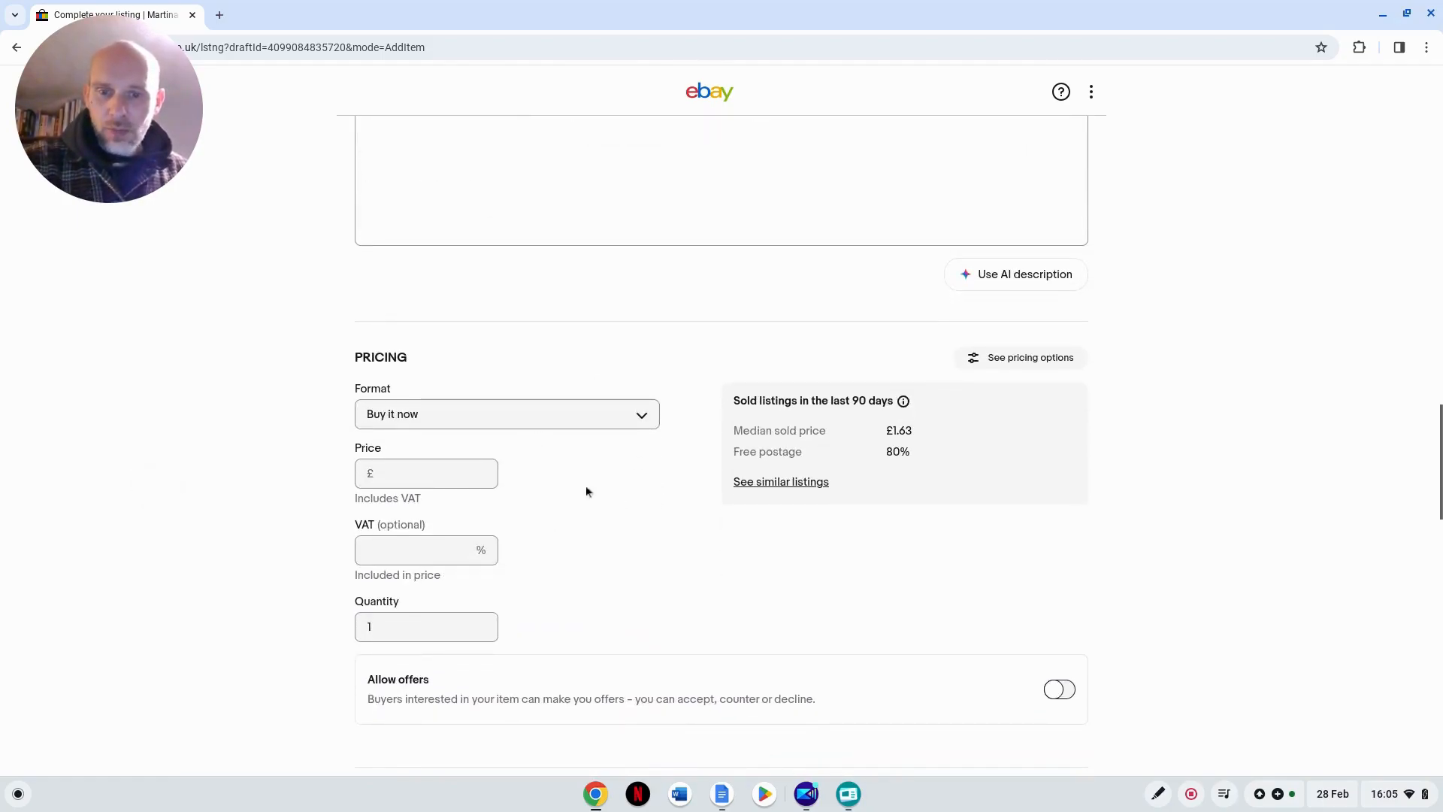
scroll(679, 418, "down", 5)
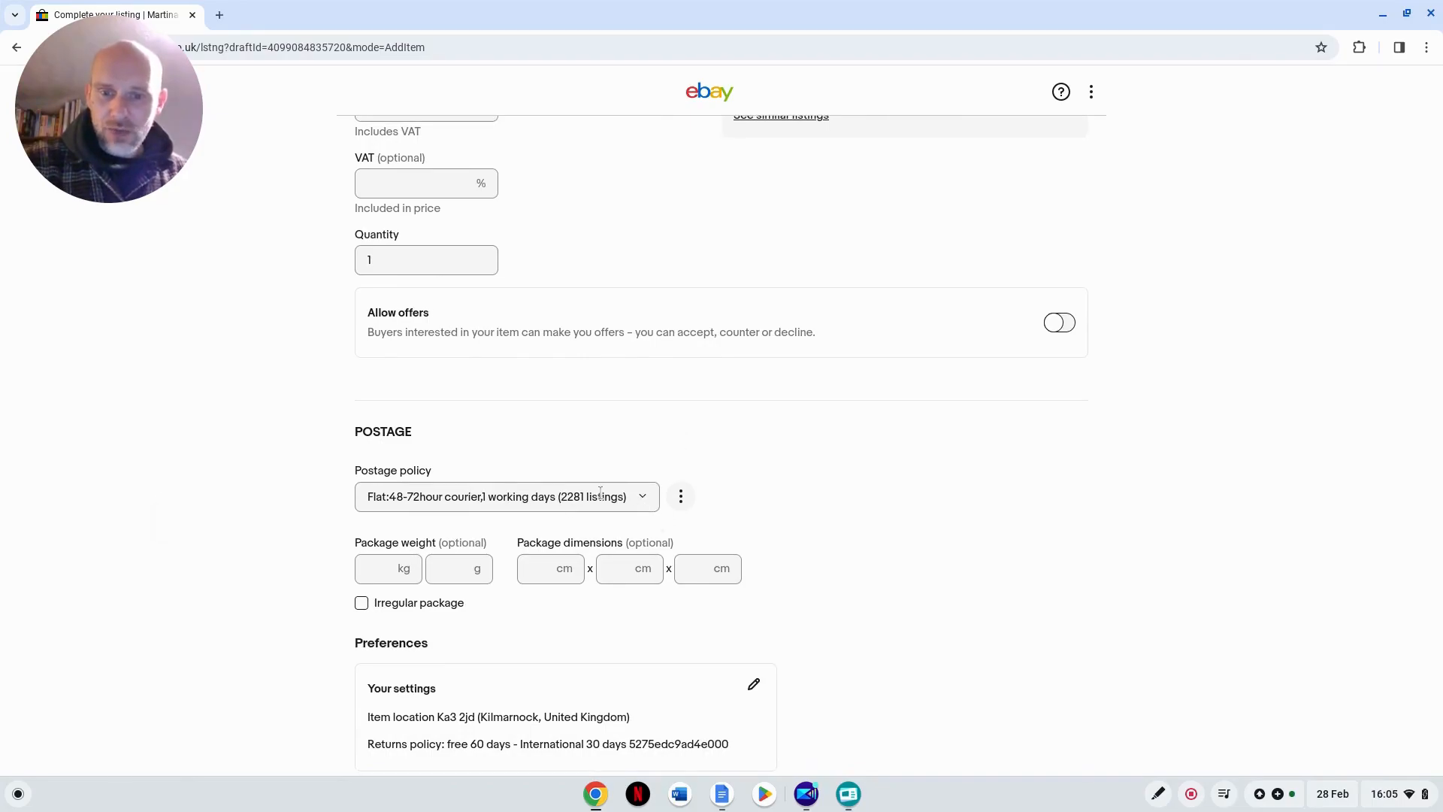
Step: Open the listing's variations for editing and remove the suggested Item Height and Item Length attributes
scroll(741, 449, "up", 12)
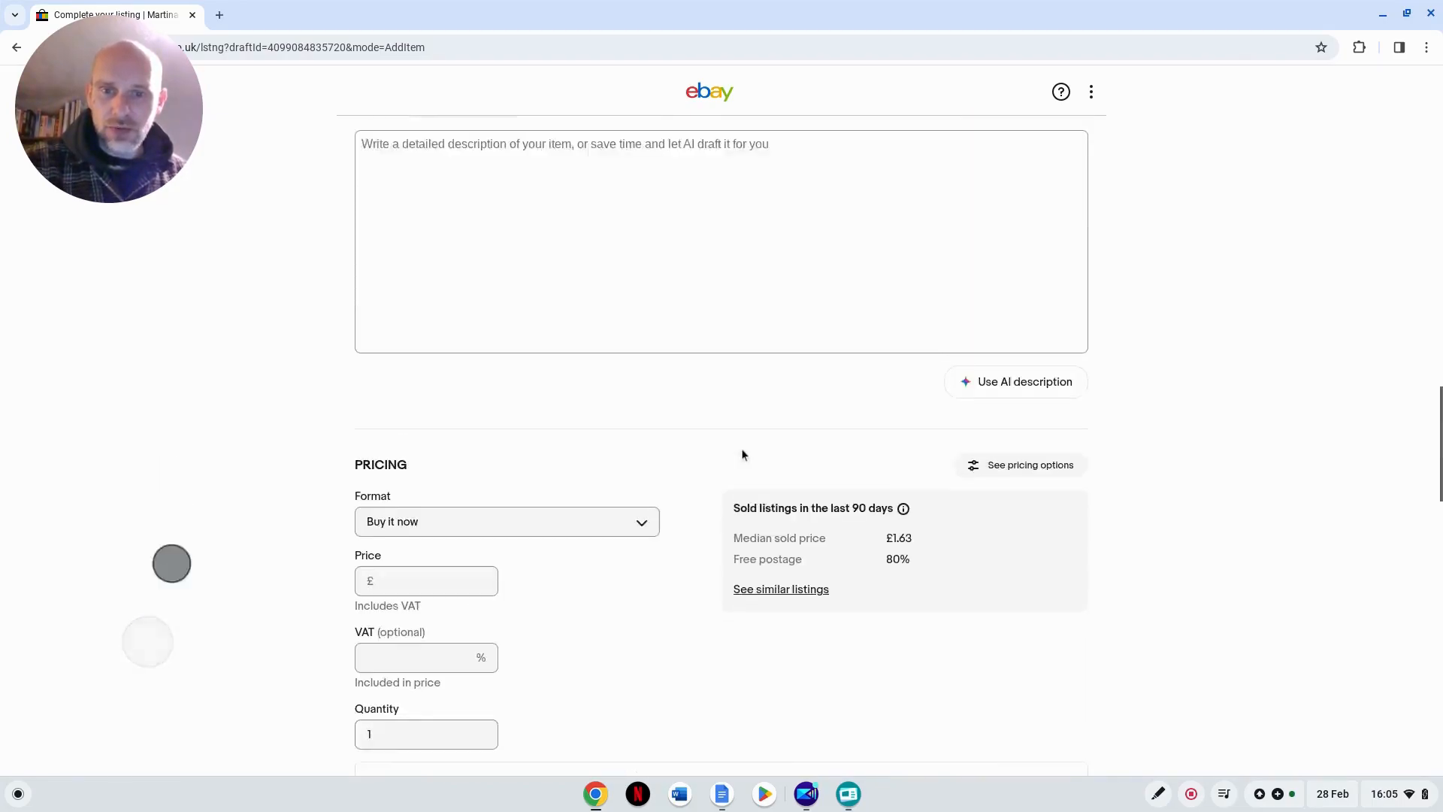
scroll(743, 447, "up", 3)
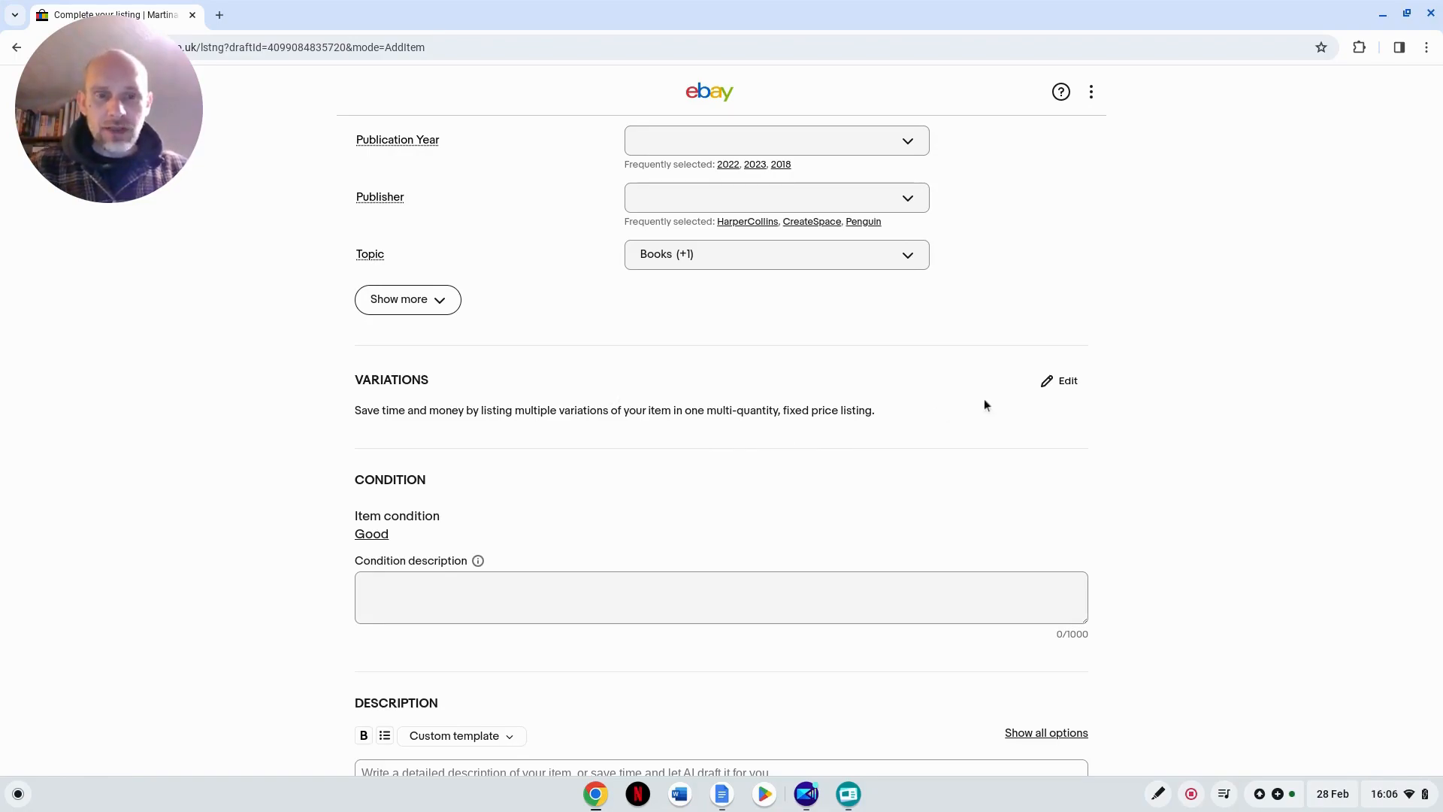
left_click(1050, 386)
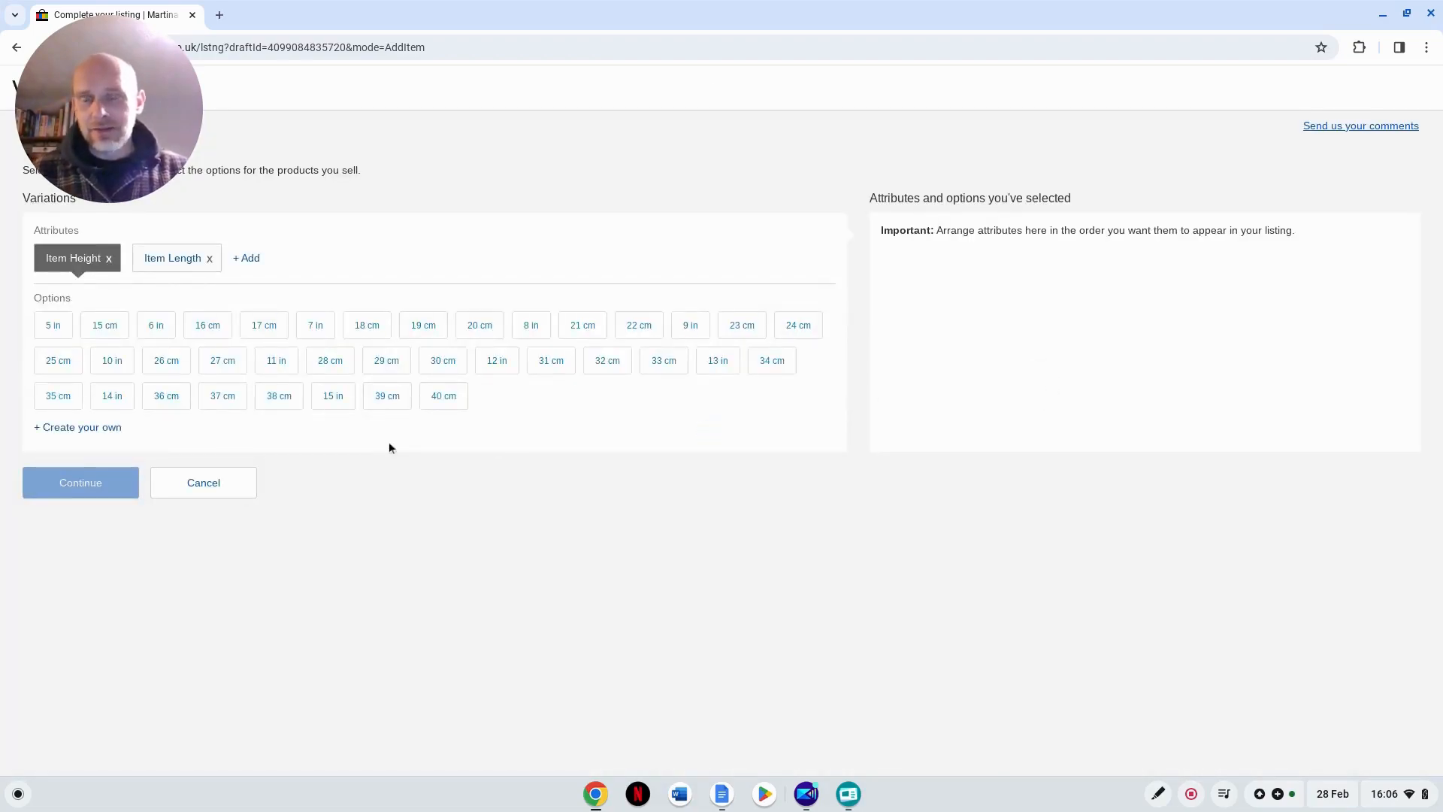
left_click(109, 259)
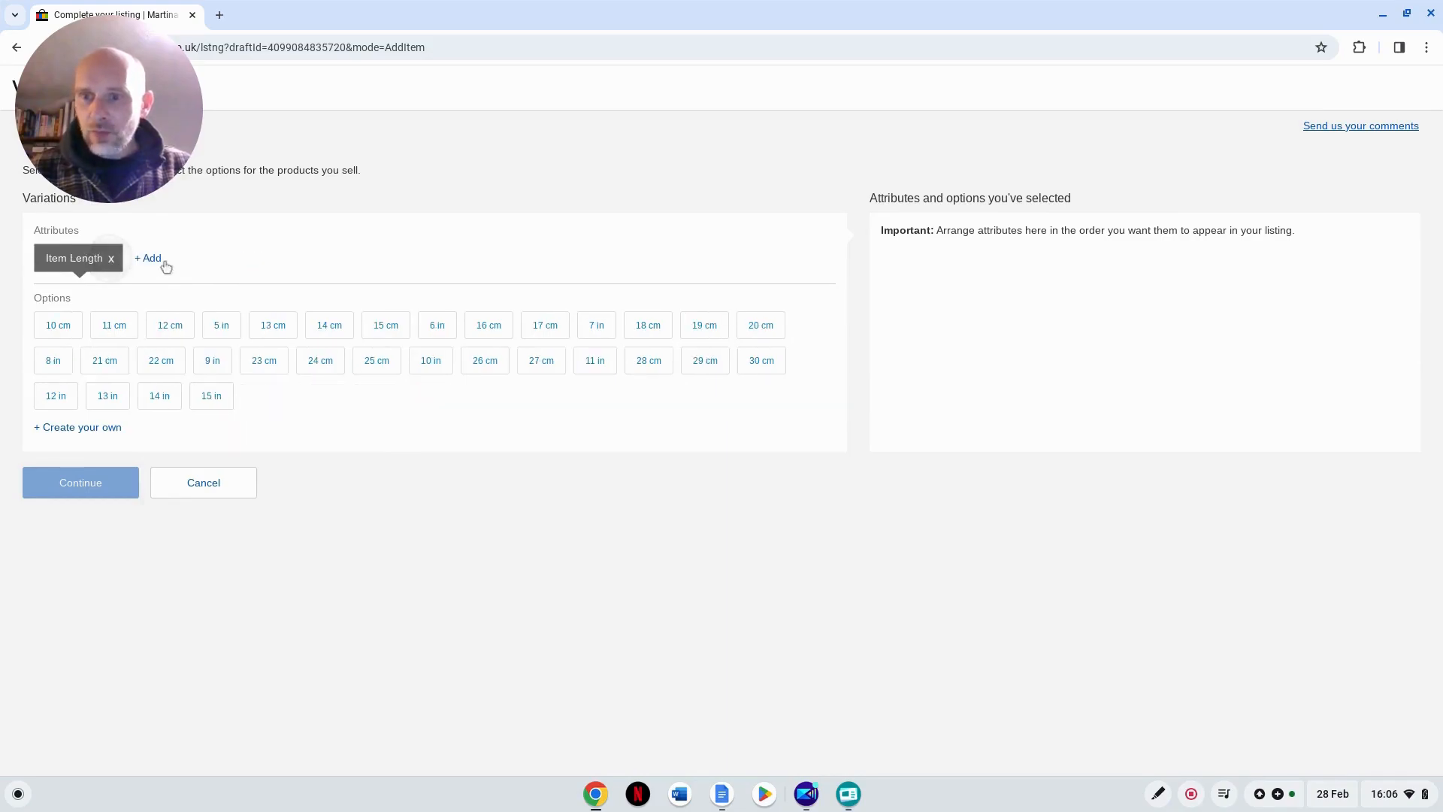
left_click(111, 258)
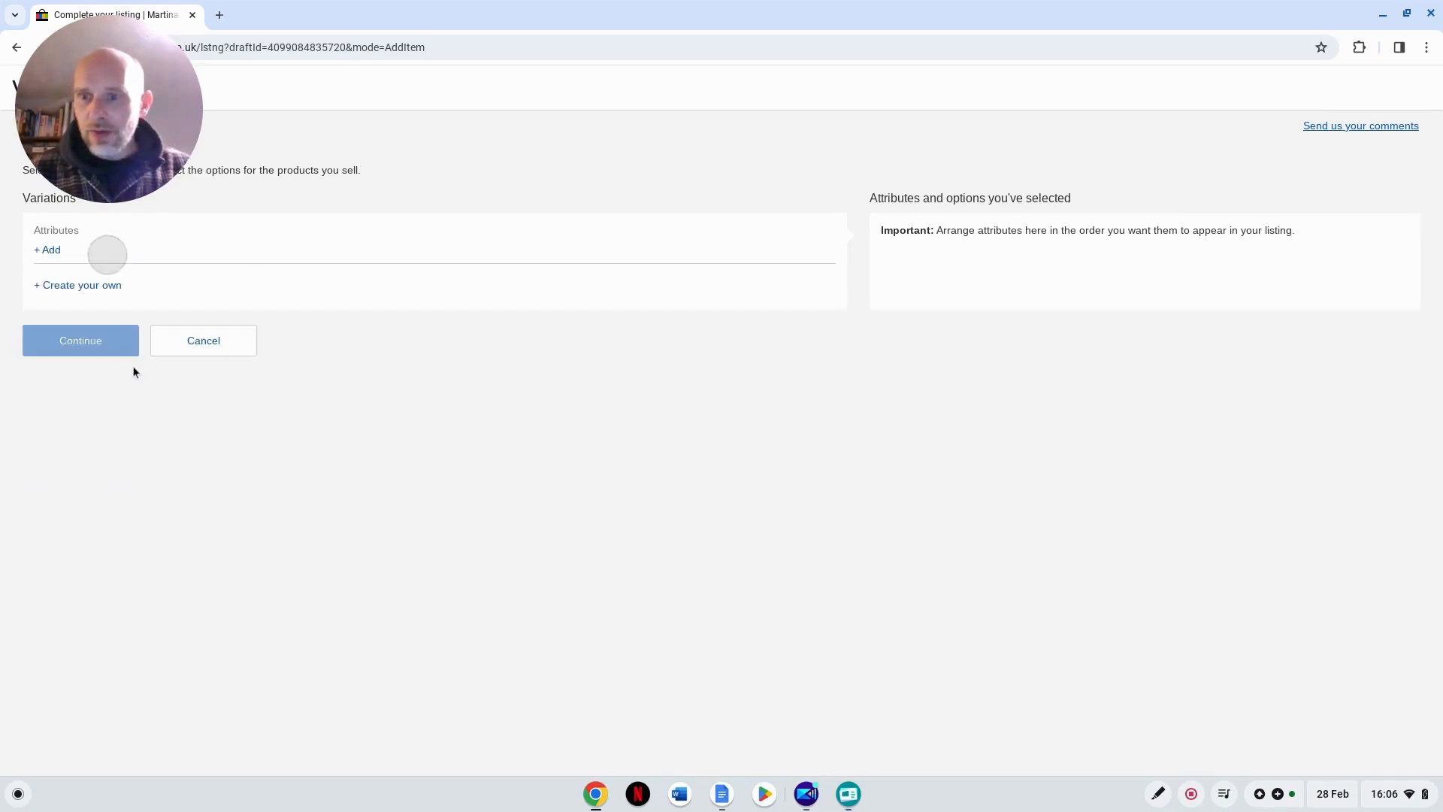
Step: Add a custom variation attribute named "Title" to the listing
left_click(51, 249)
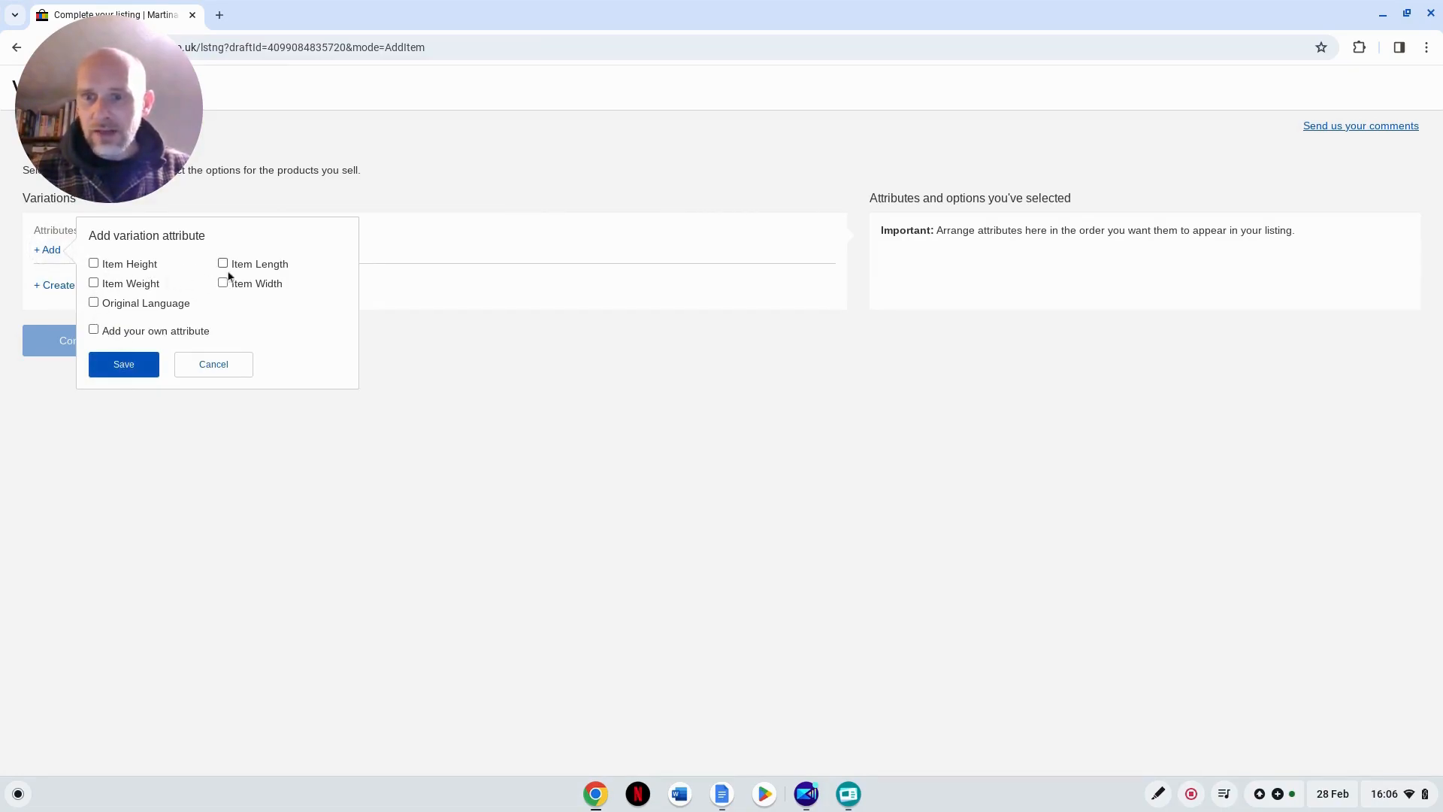
left_click(93, 330)
type("Title")
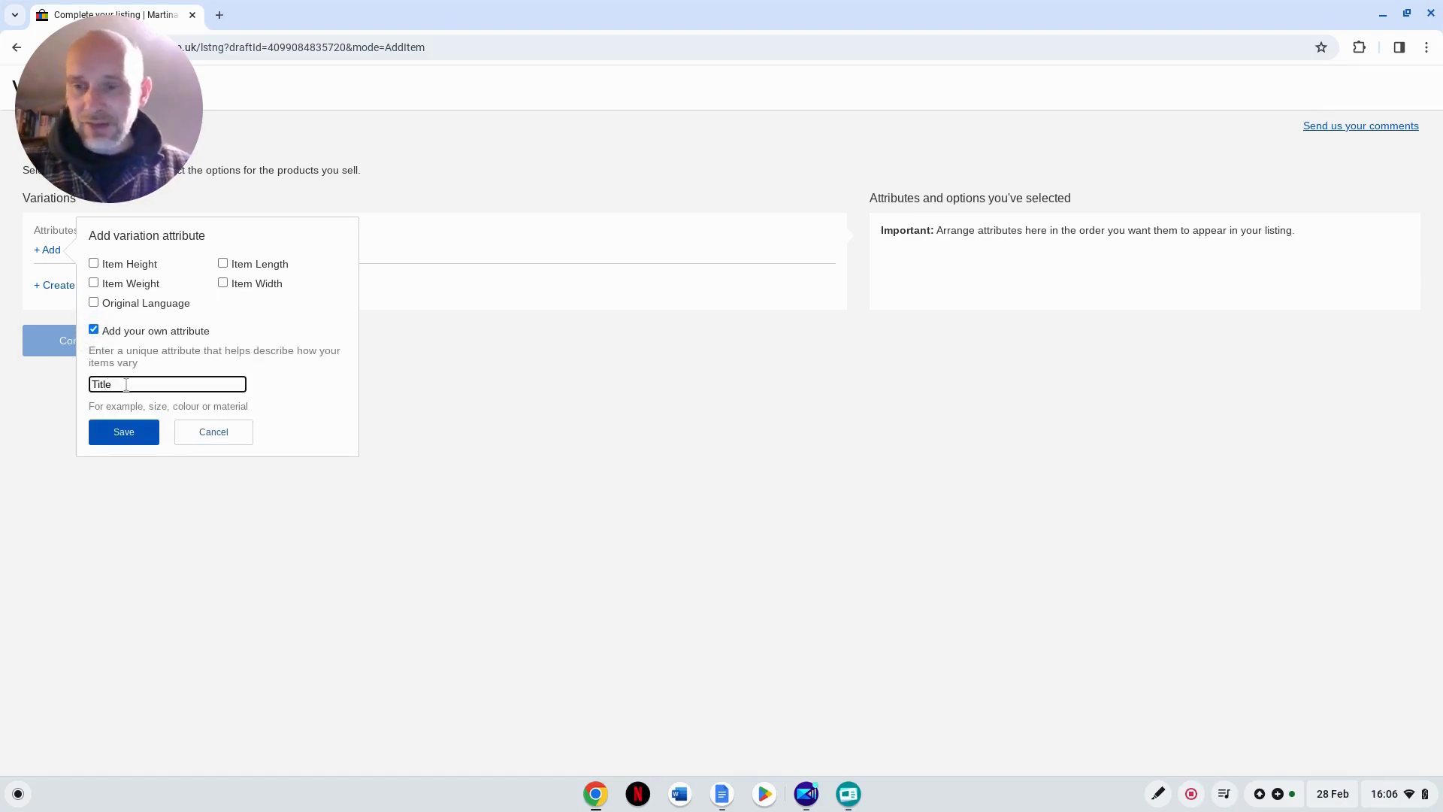
left_click(123, 436)
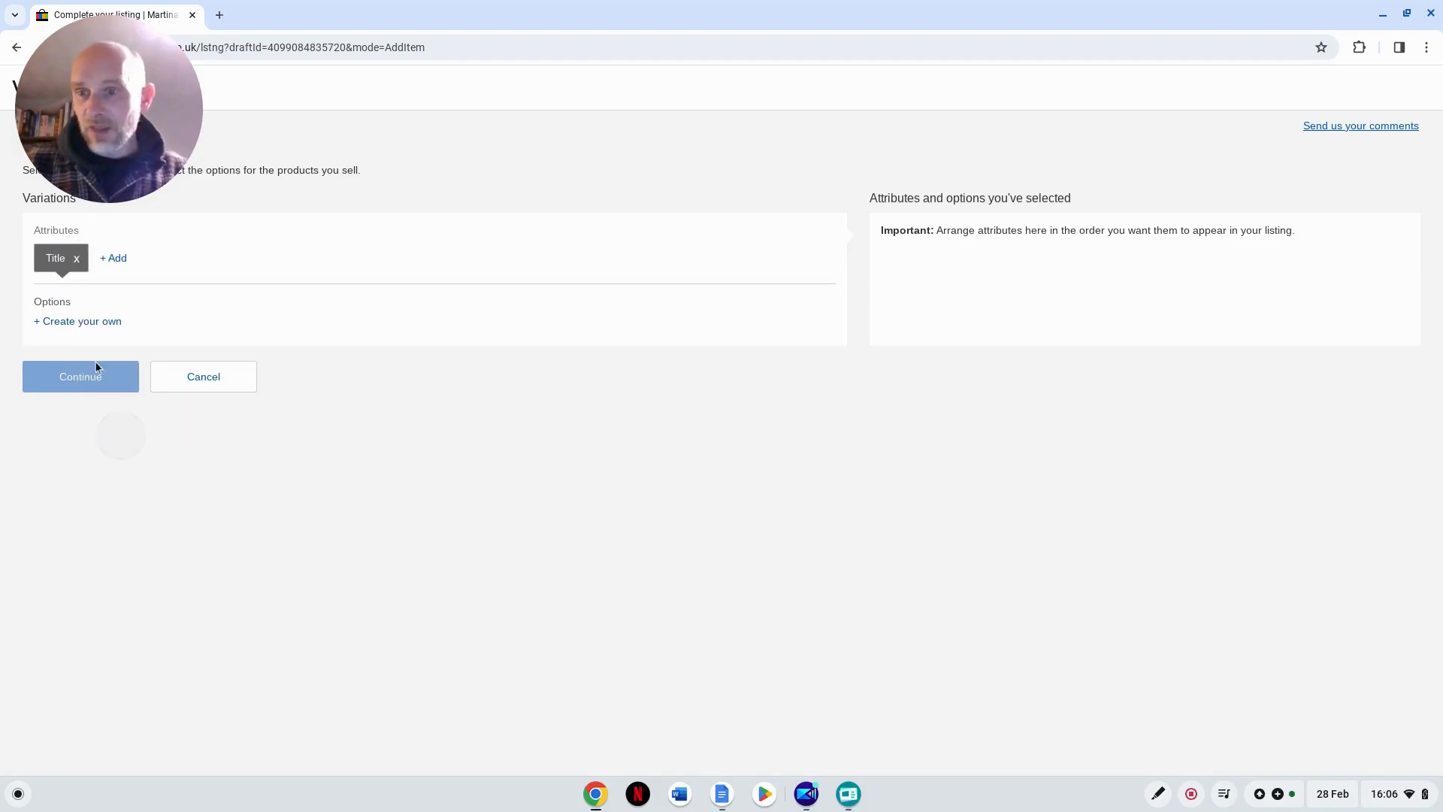
Step: Create the custom option "No Mercy (Paperback)" for the Title attribute
left_click(93, 323)
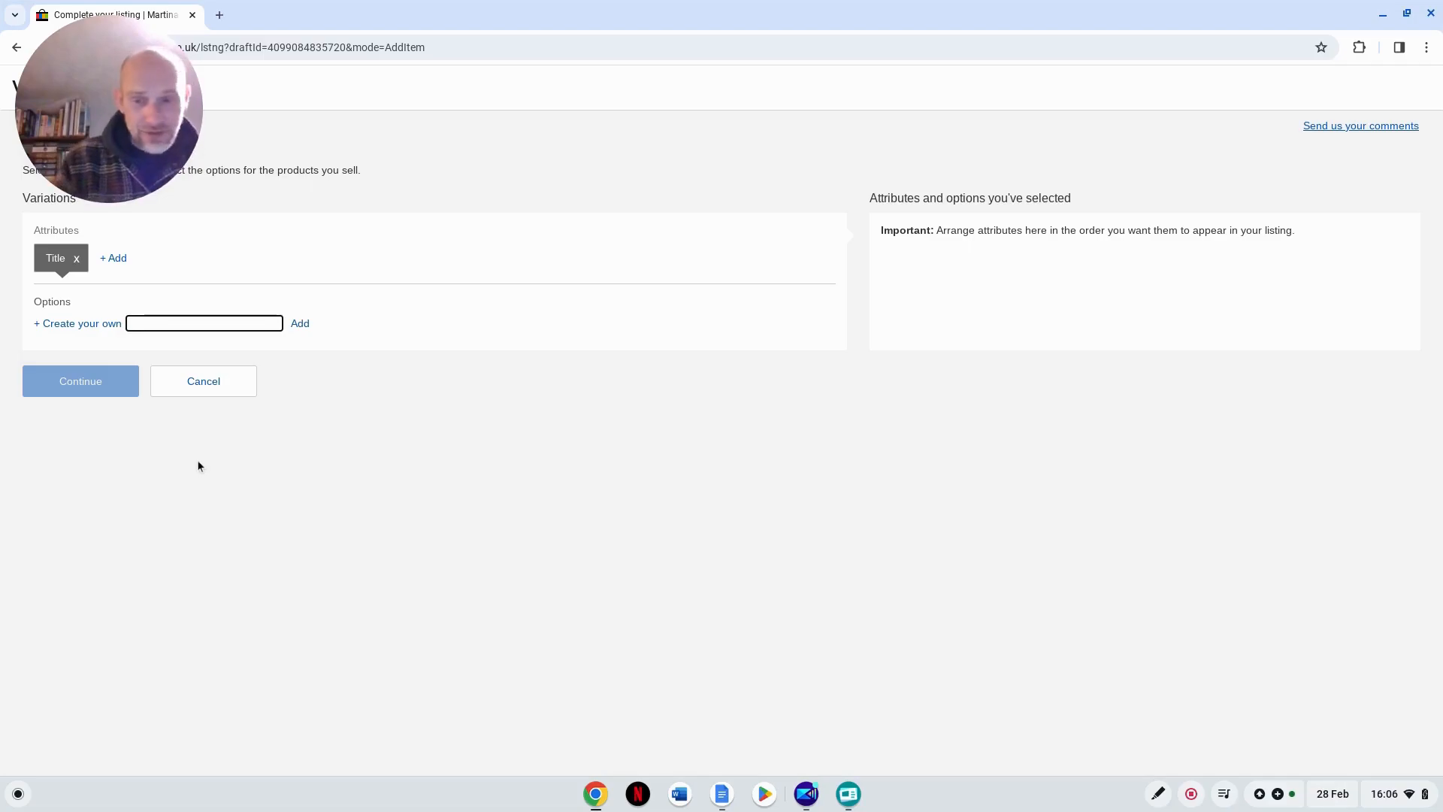
type("N")
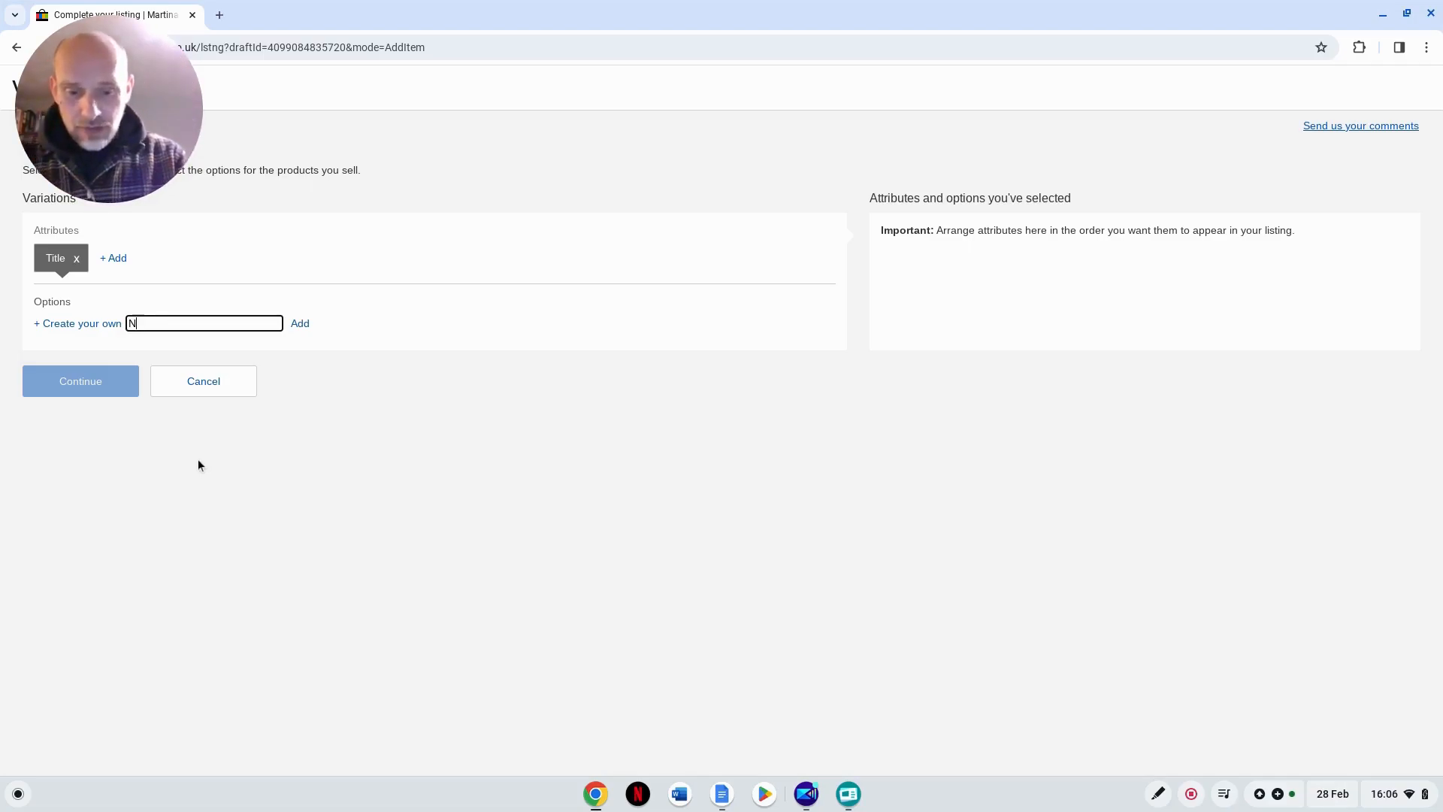
type("o Mercy")
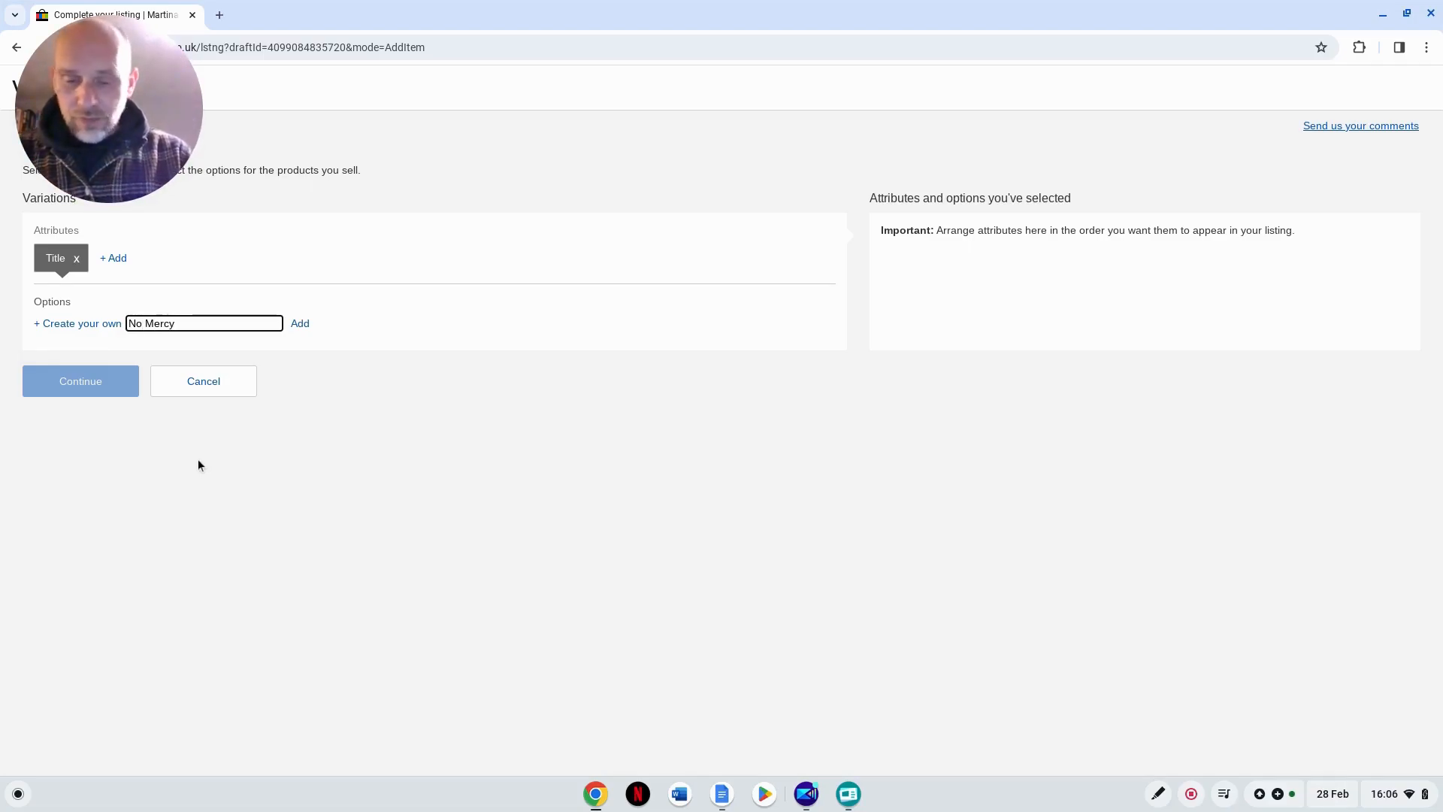
type(" (Paperback)")
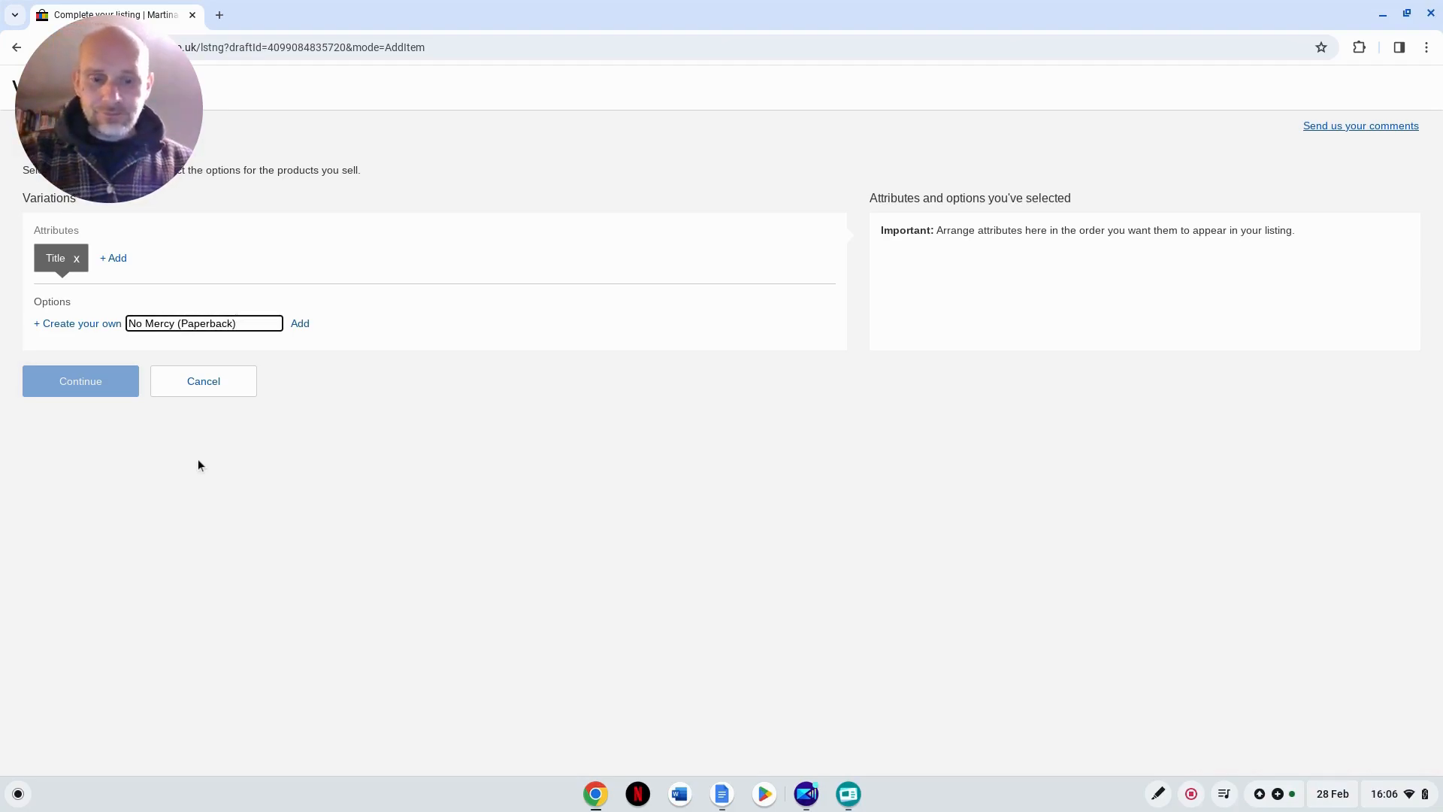
key("Return")
Step: Create the custom option "The Faithless (Paperback)" under the Title attribute
key("Return")
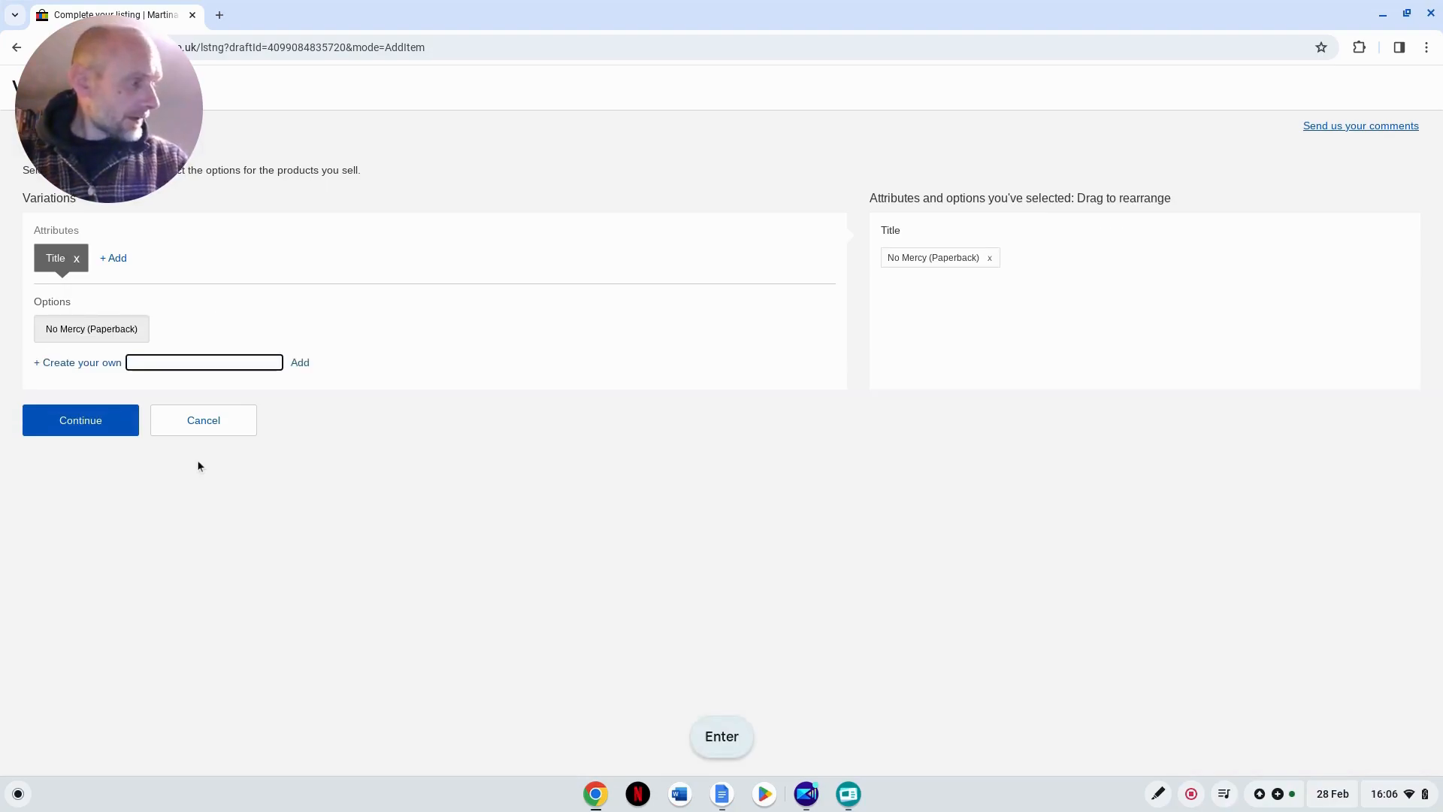
type("The ")
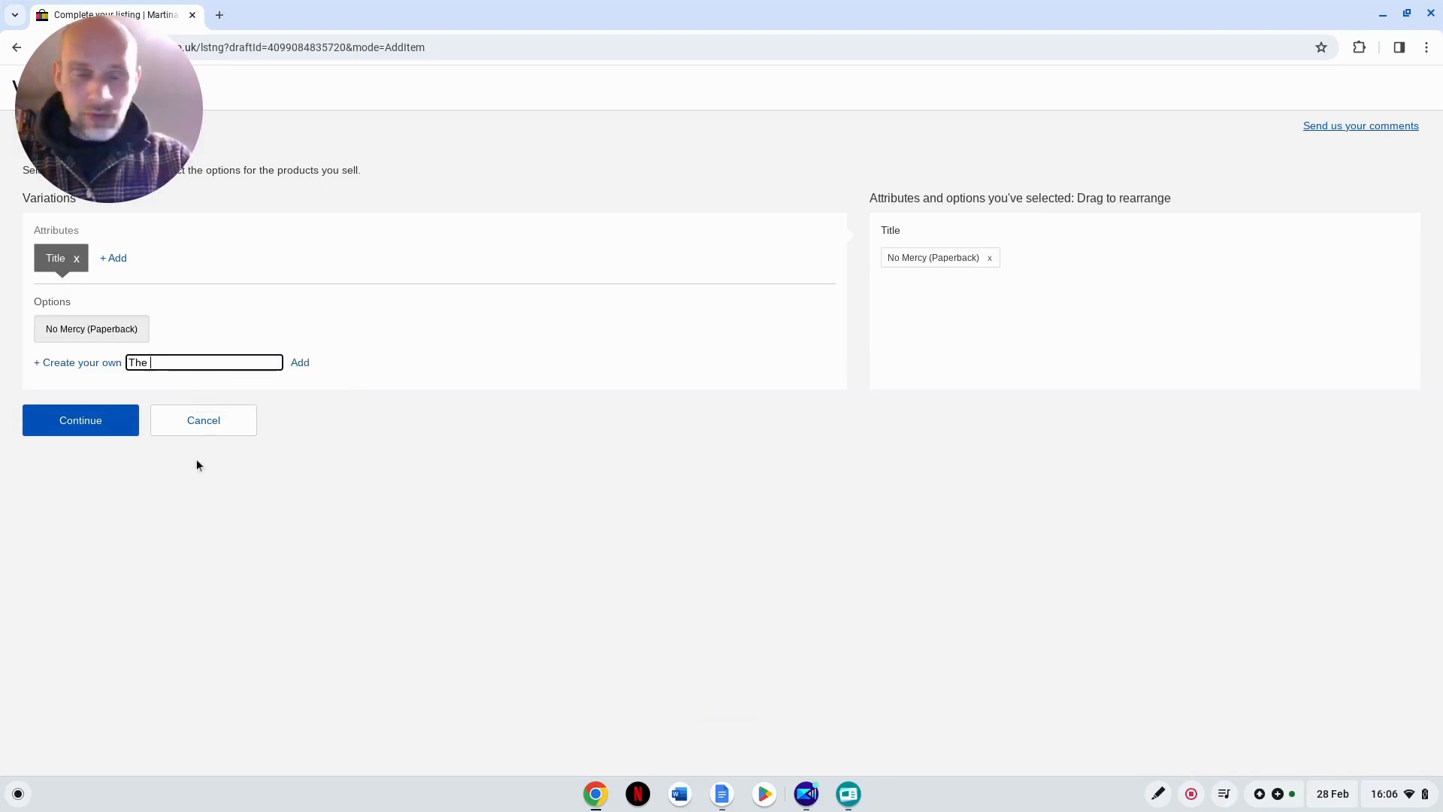
type("Fai")
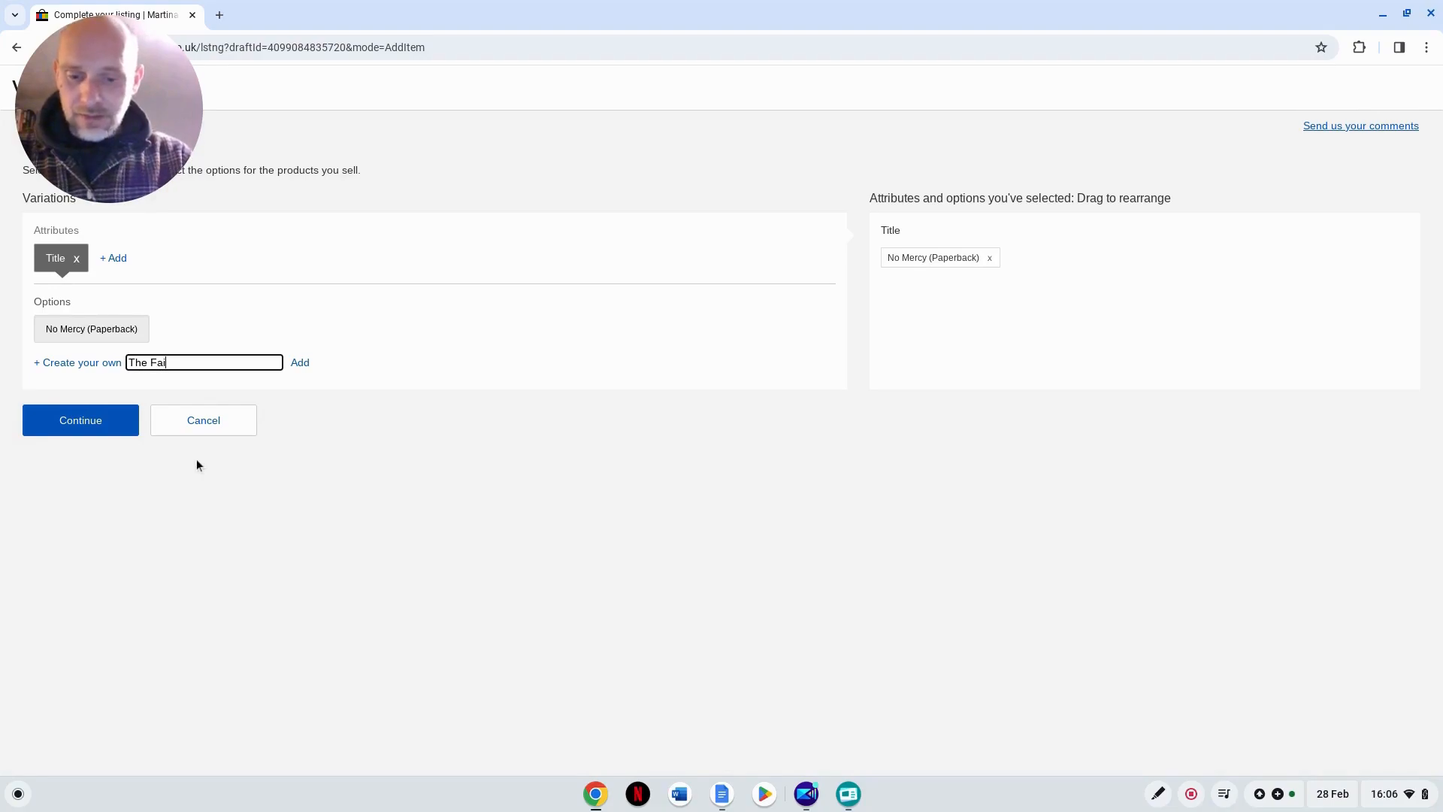
type("thless (Paperback)")
key("Return")
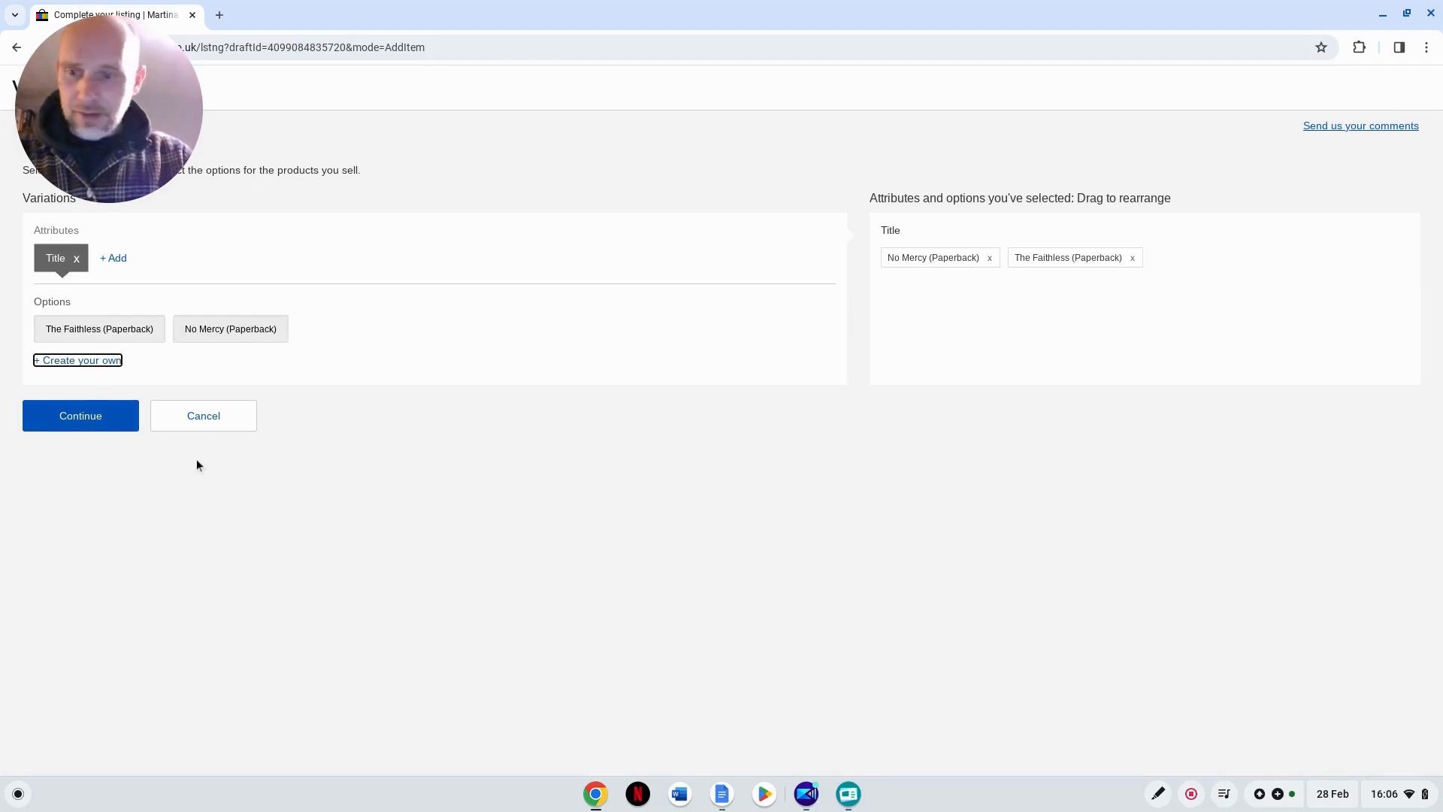
Step: Add "Revenge (Paperback)" as another custom option of the Title attribute
key("Return")
type("Reven")
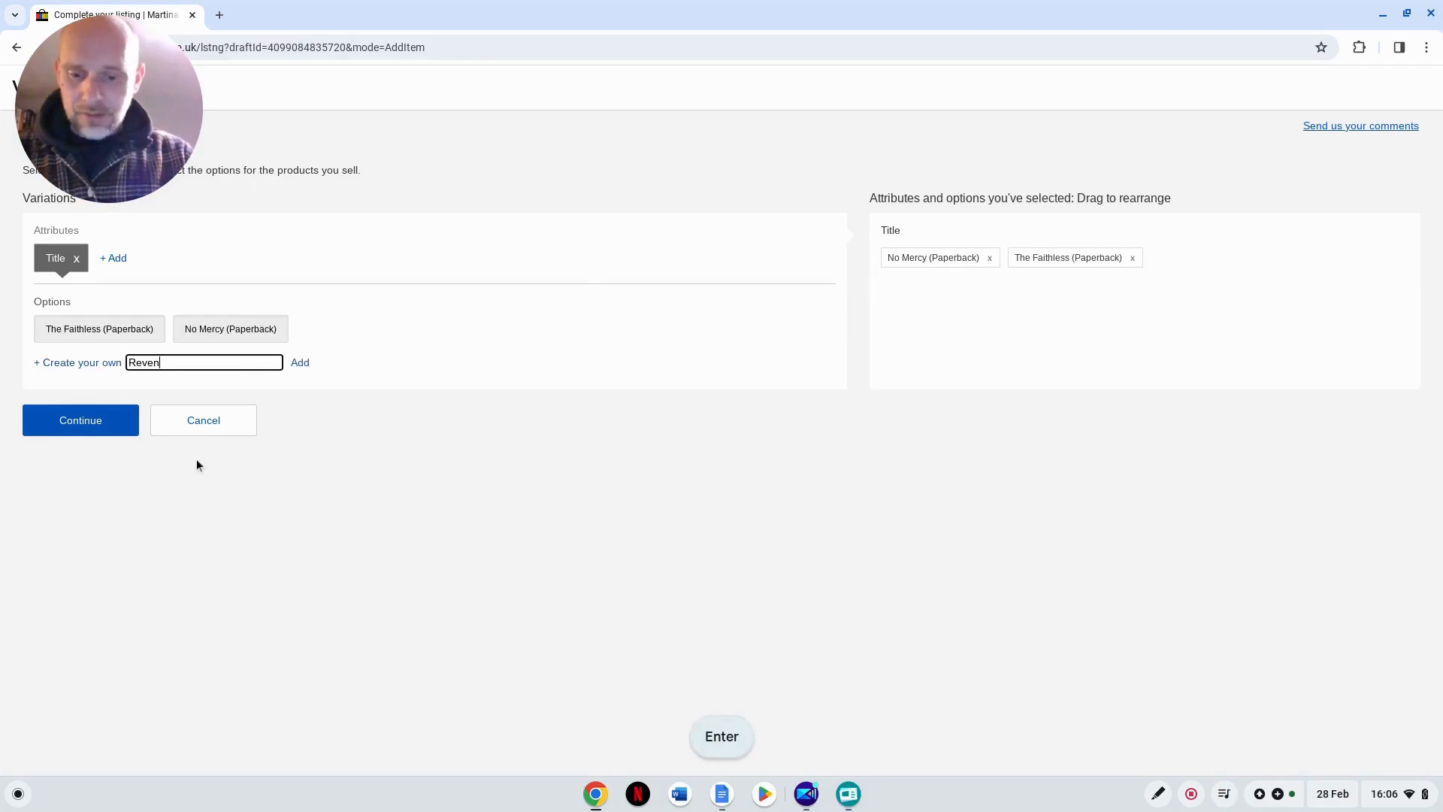
type("ge (")
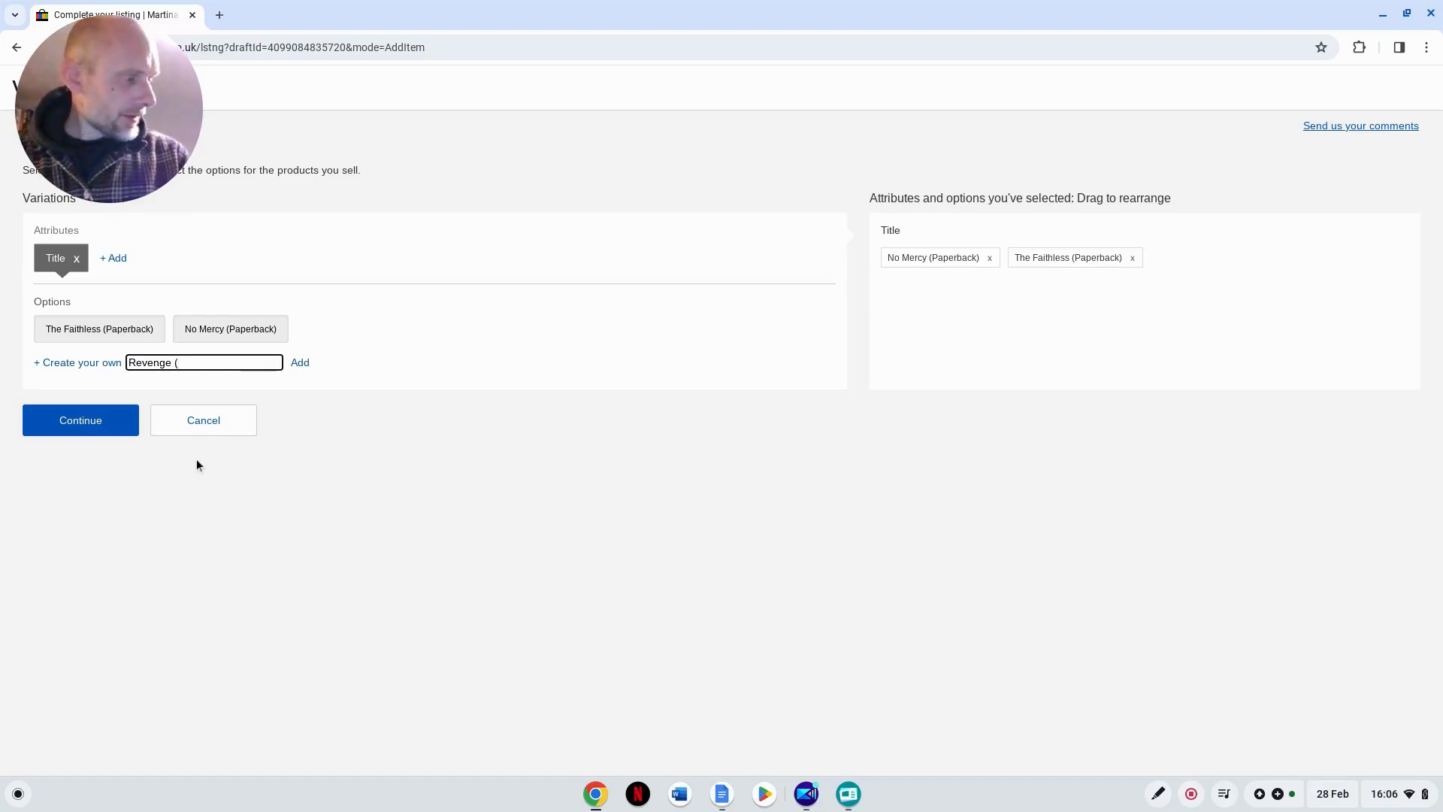
type("Pap")
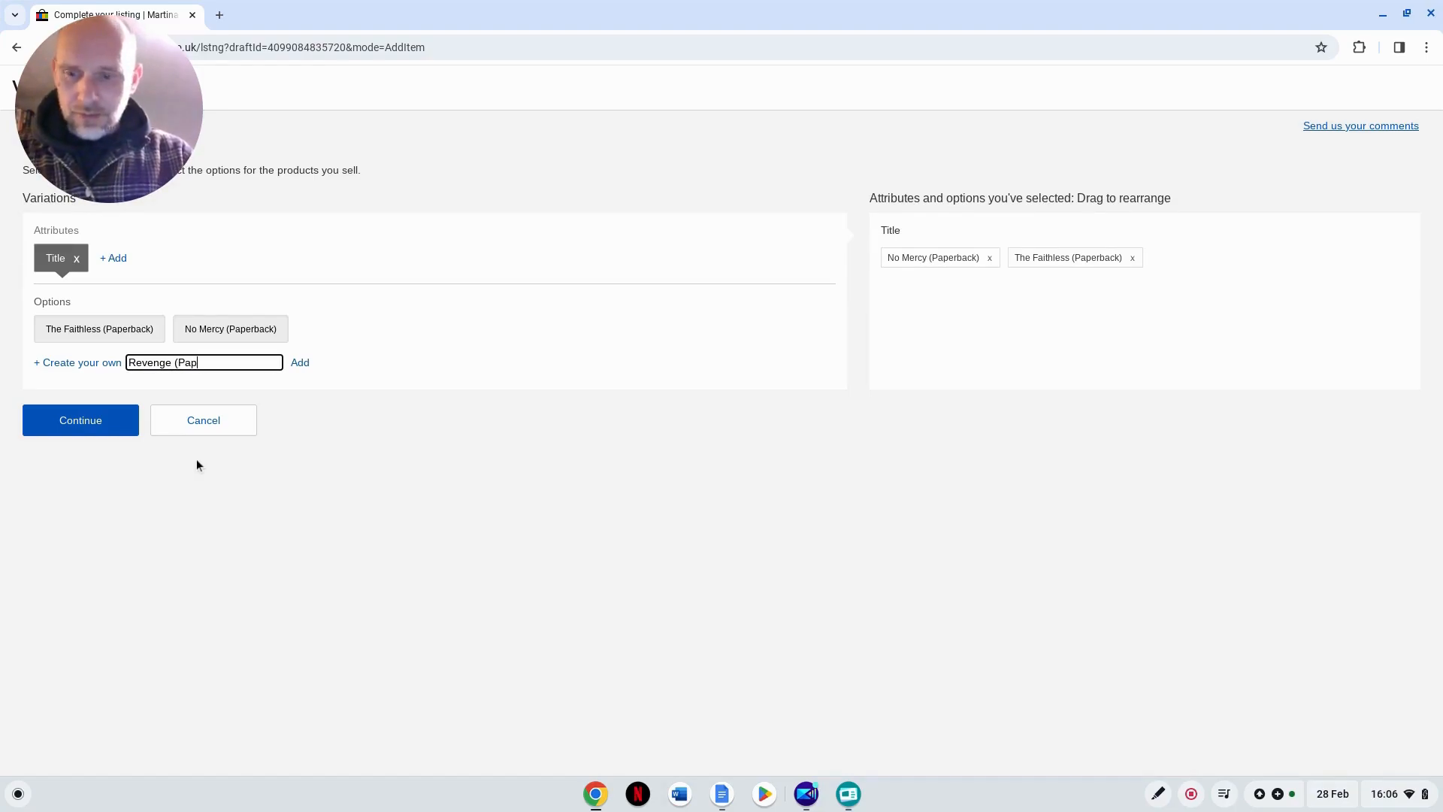
type("erback)")
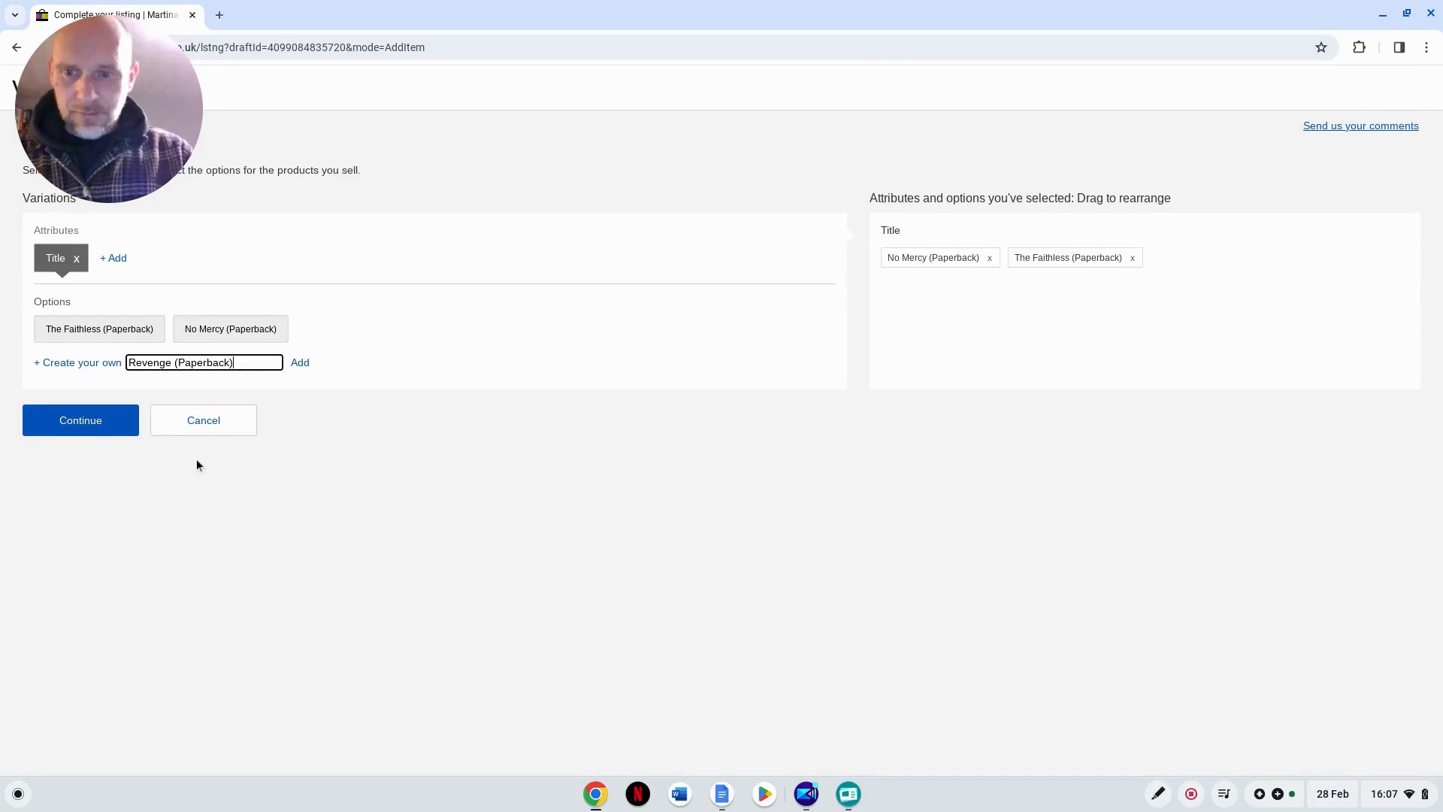
key("Return")
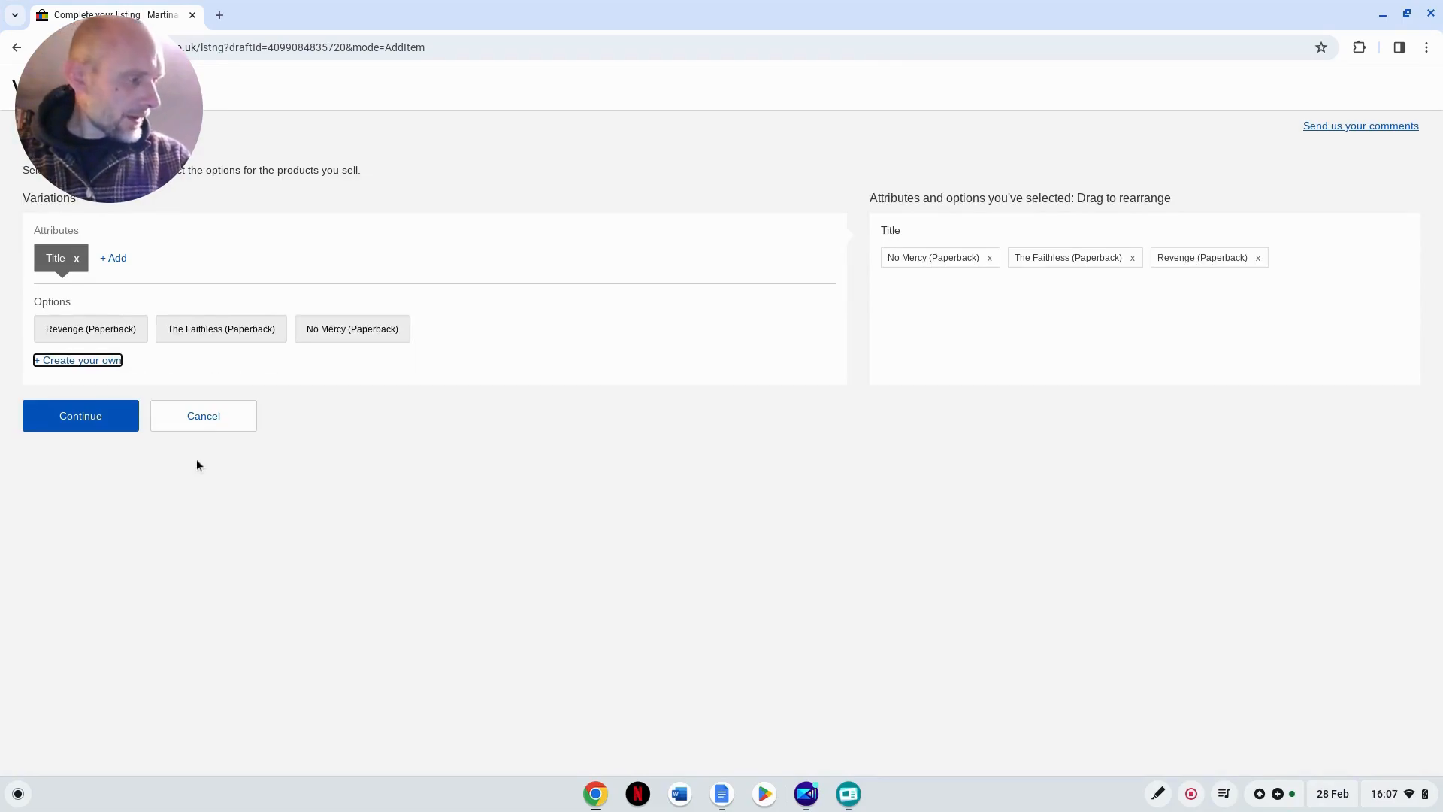
Step: Add "Faceless (Paperback)" as another custom option of the Title attribute
key("Return")
type("Faceless ")
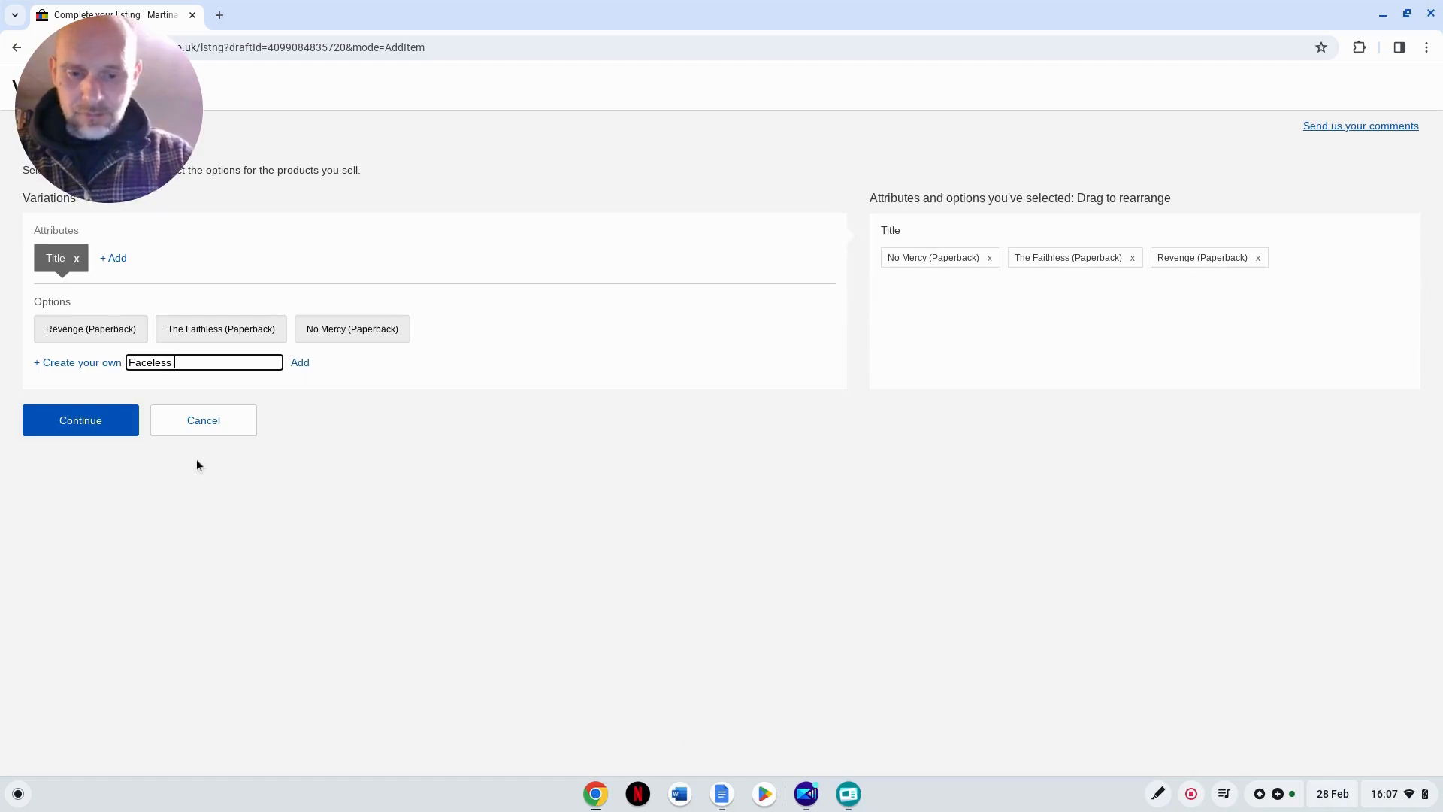
type("(Paperback)")
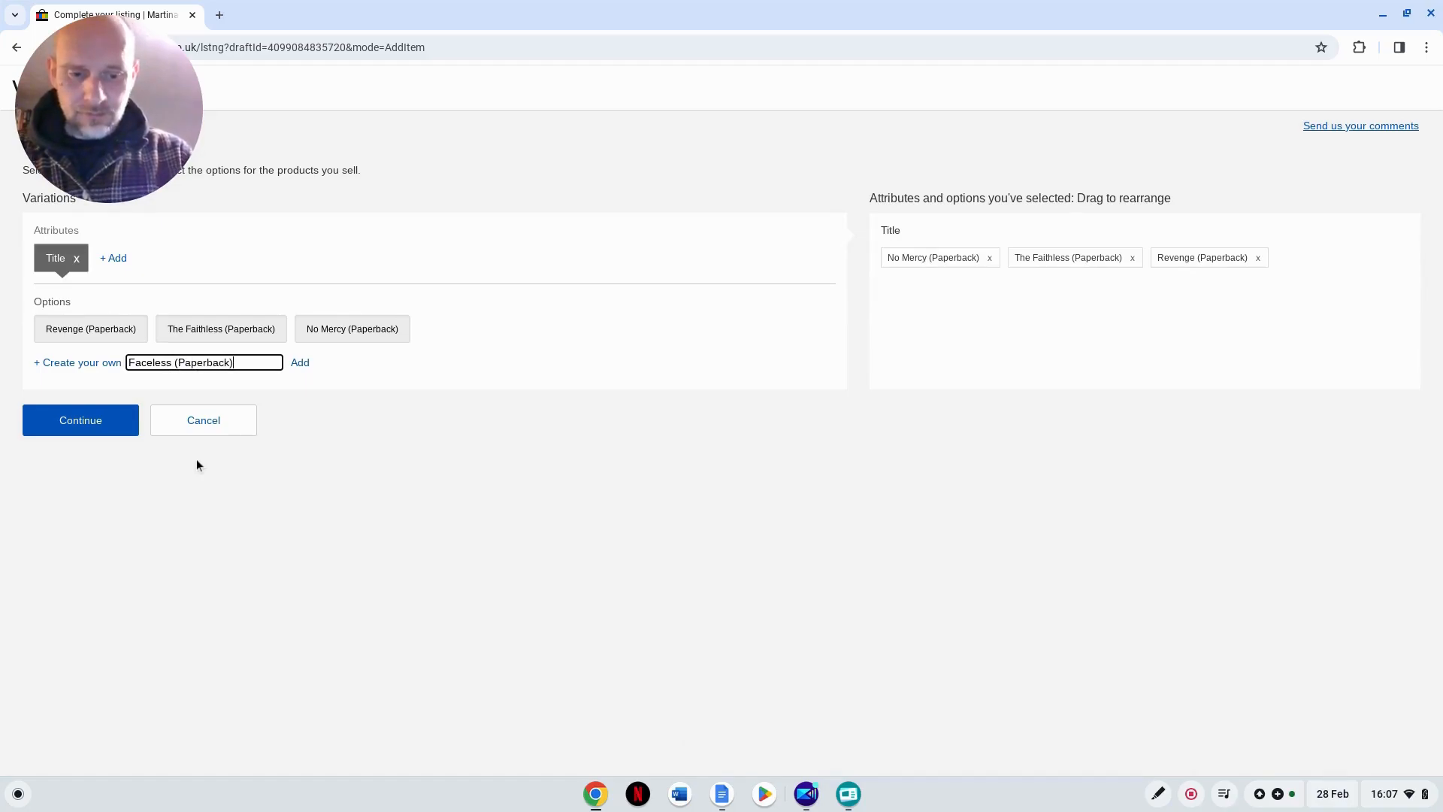
key("Return")
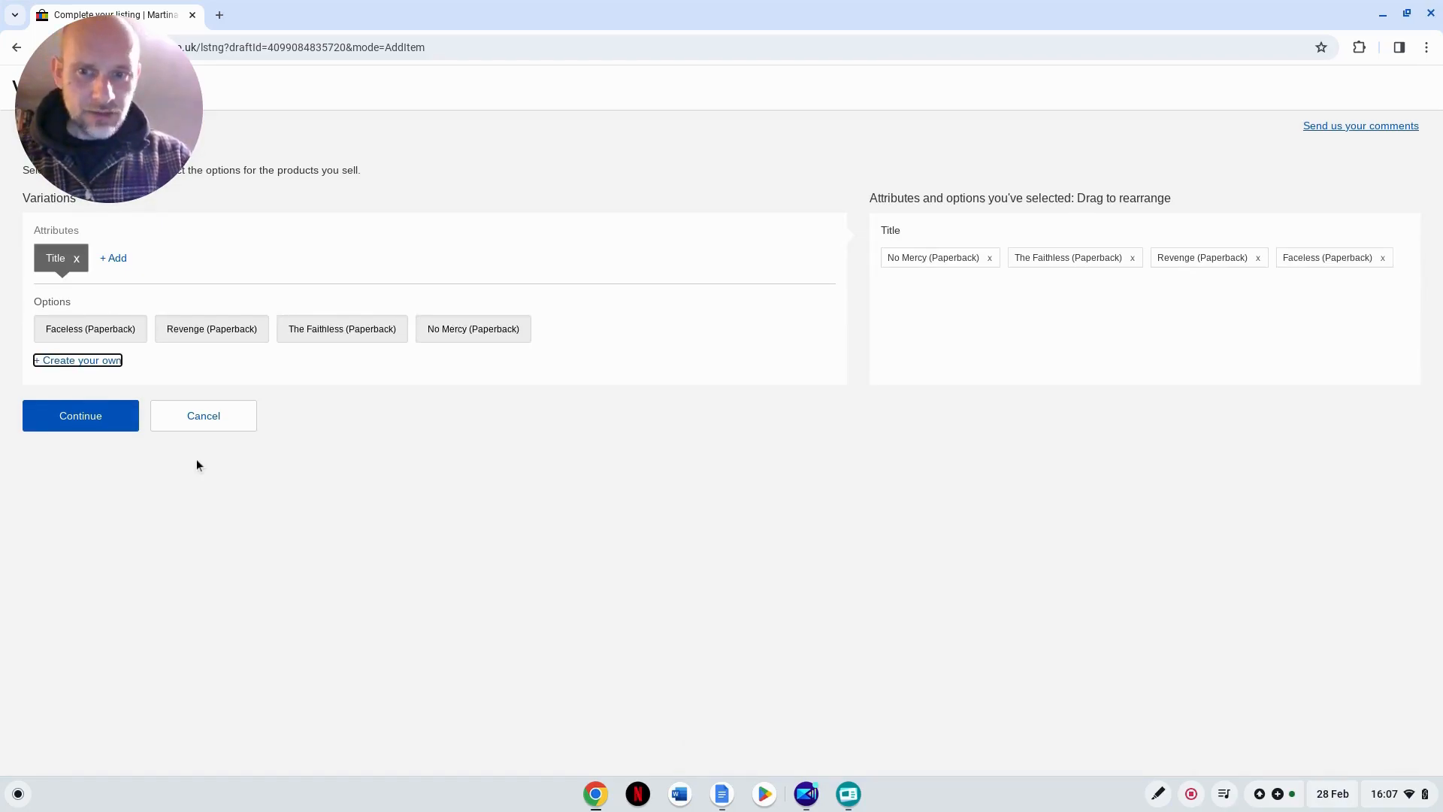
Step: Add "Maura's Game (Paperback)" as another custom option of the Title attribute
key("Return")
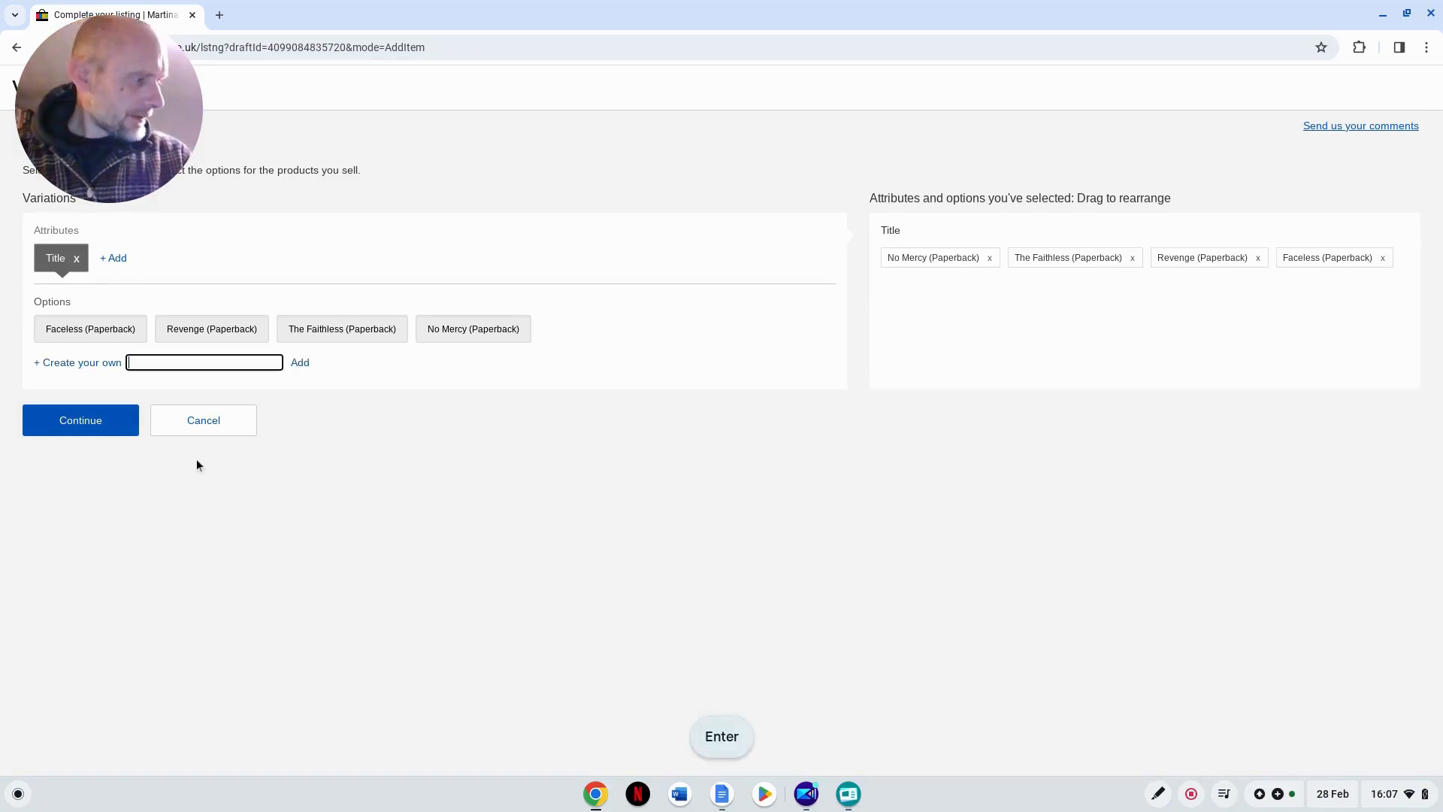
type("Maura's Game (")
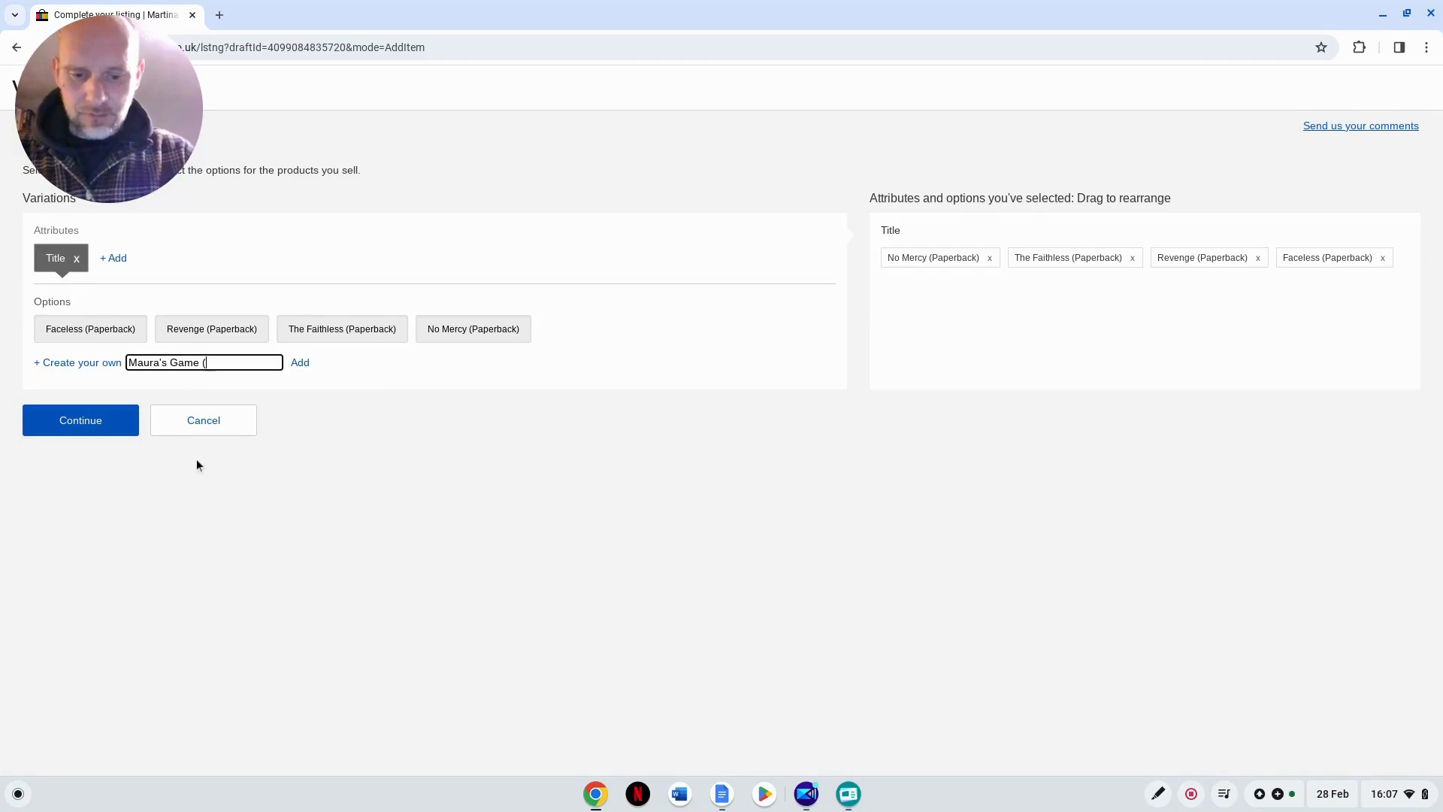
type("Paperback")
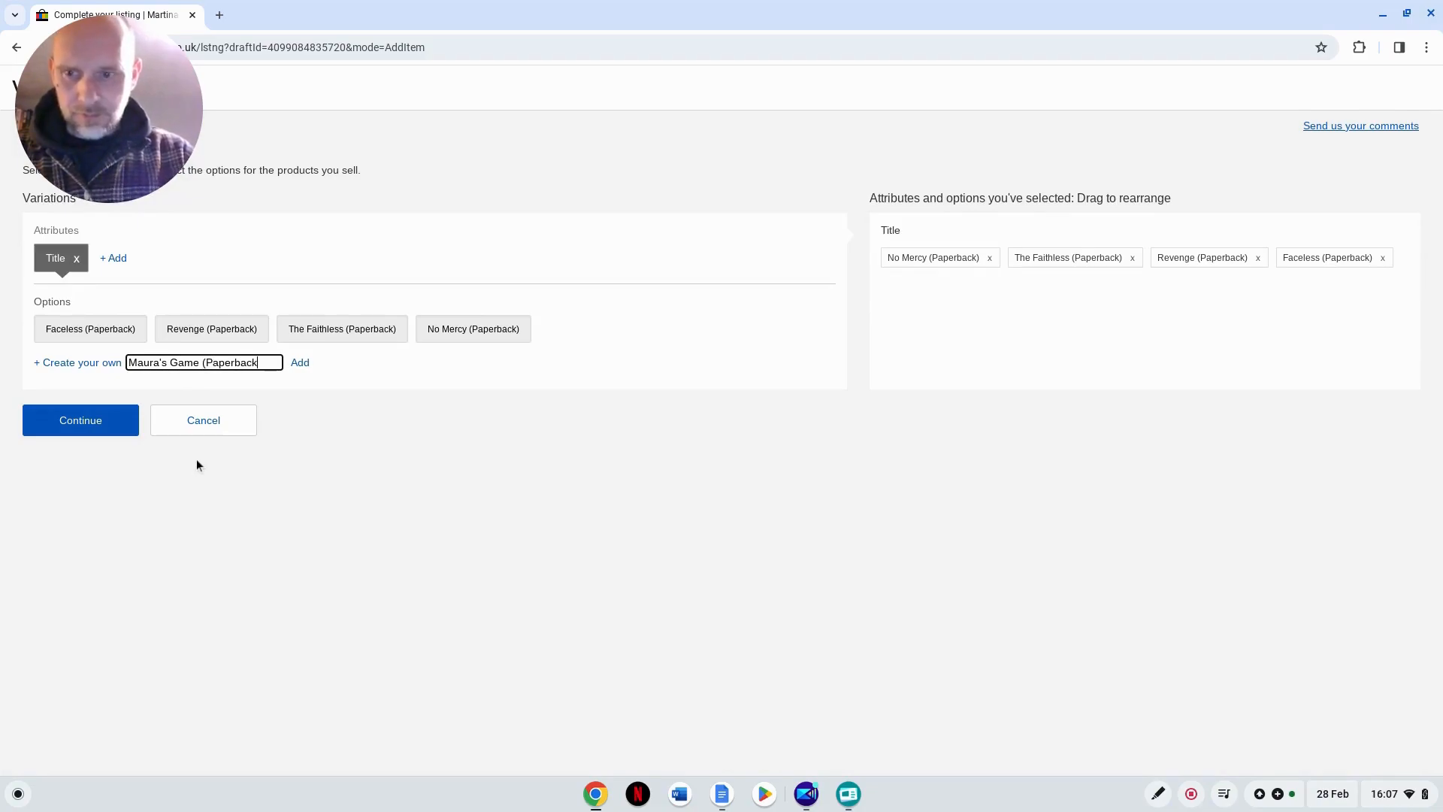
type(")")
key("Return")
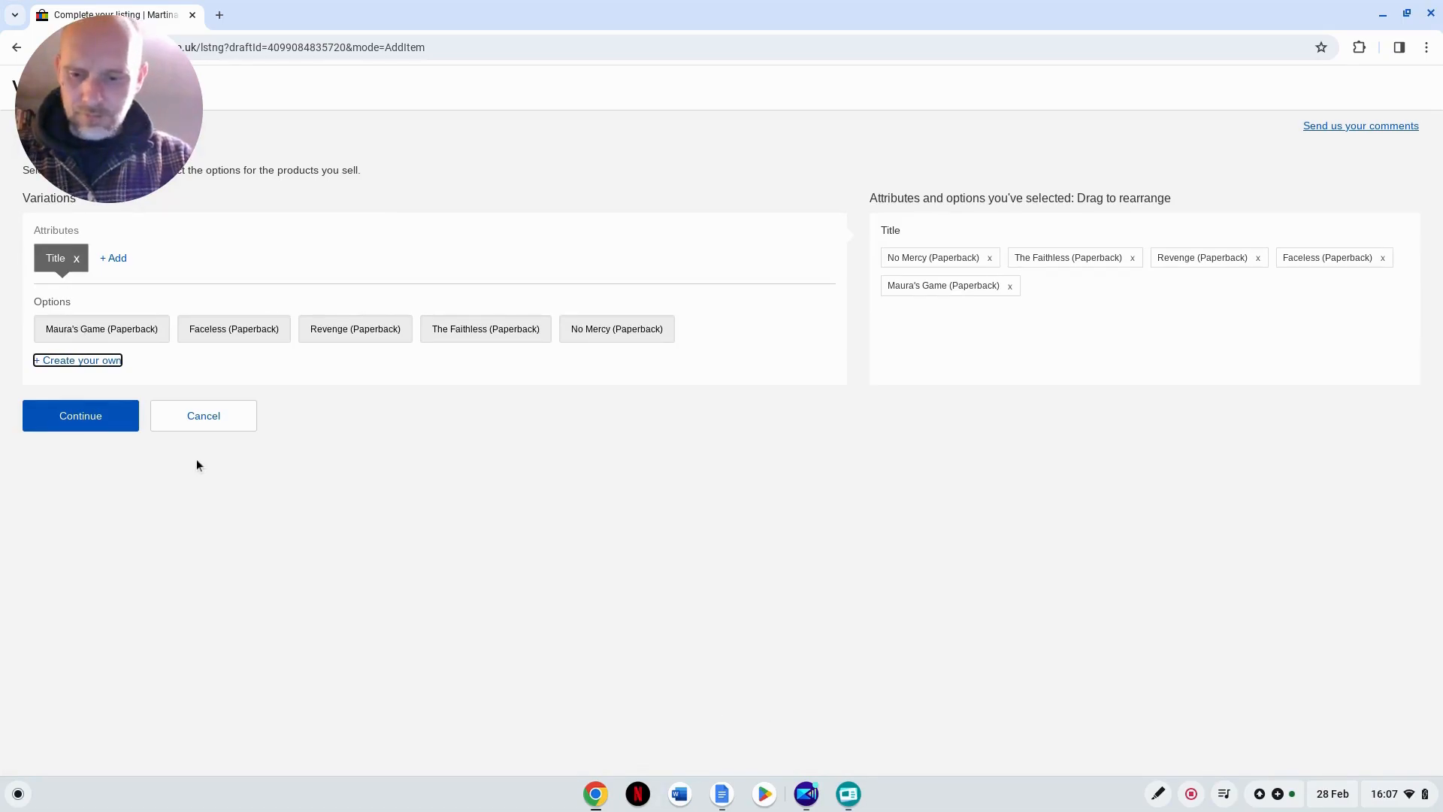
Step: Add "Get Even (Paperback)" as another custom option of the Title attribute
key("Return")
type("Even")
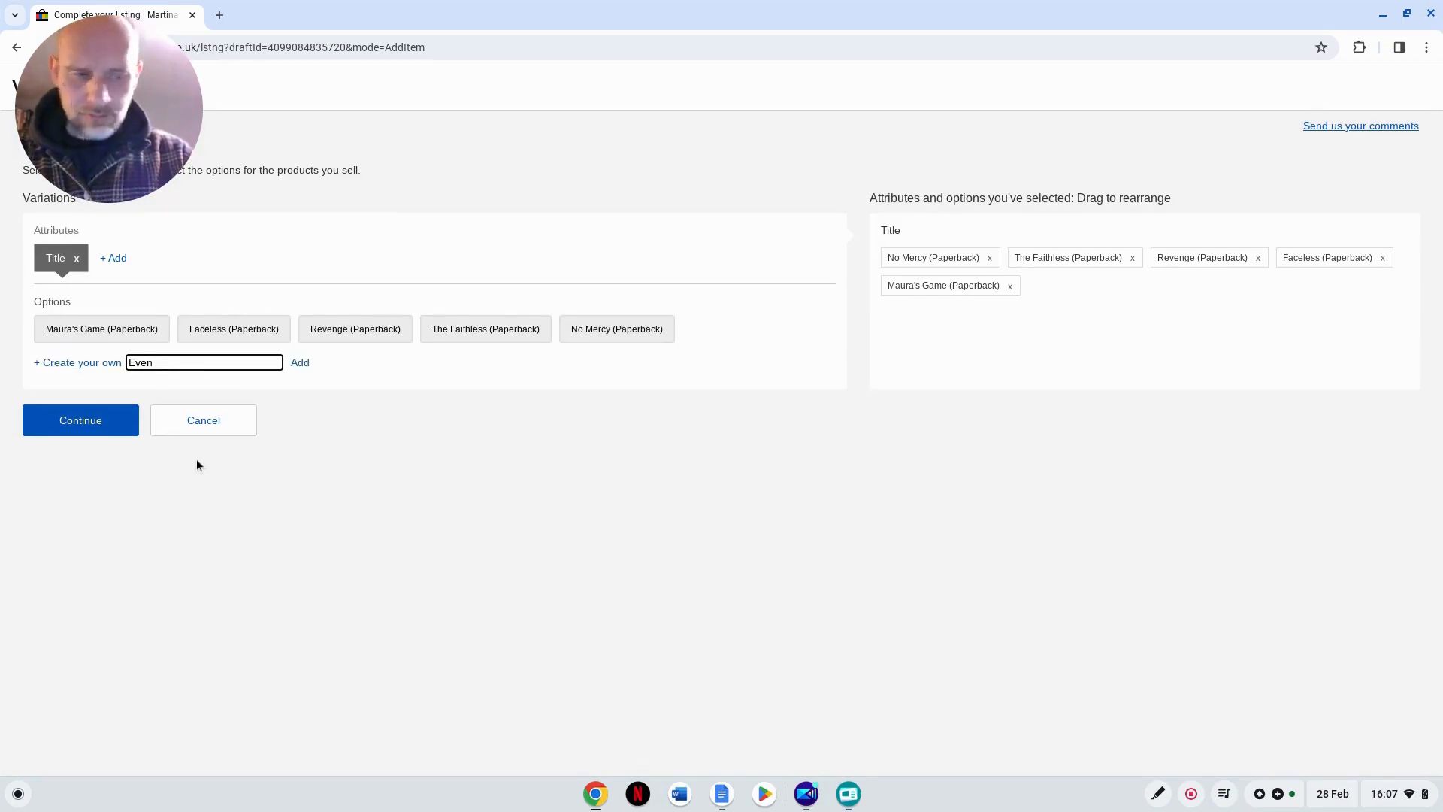
key("BackSpace")
key("BackSpace")
key("BackSpace")
key("BackSpace")
type("Get Even (Paperback)")
key("Return")
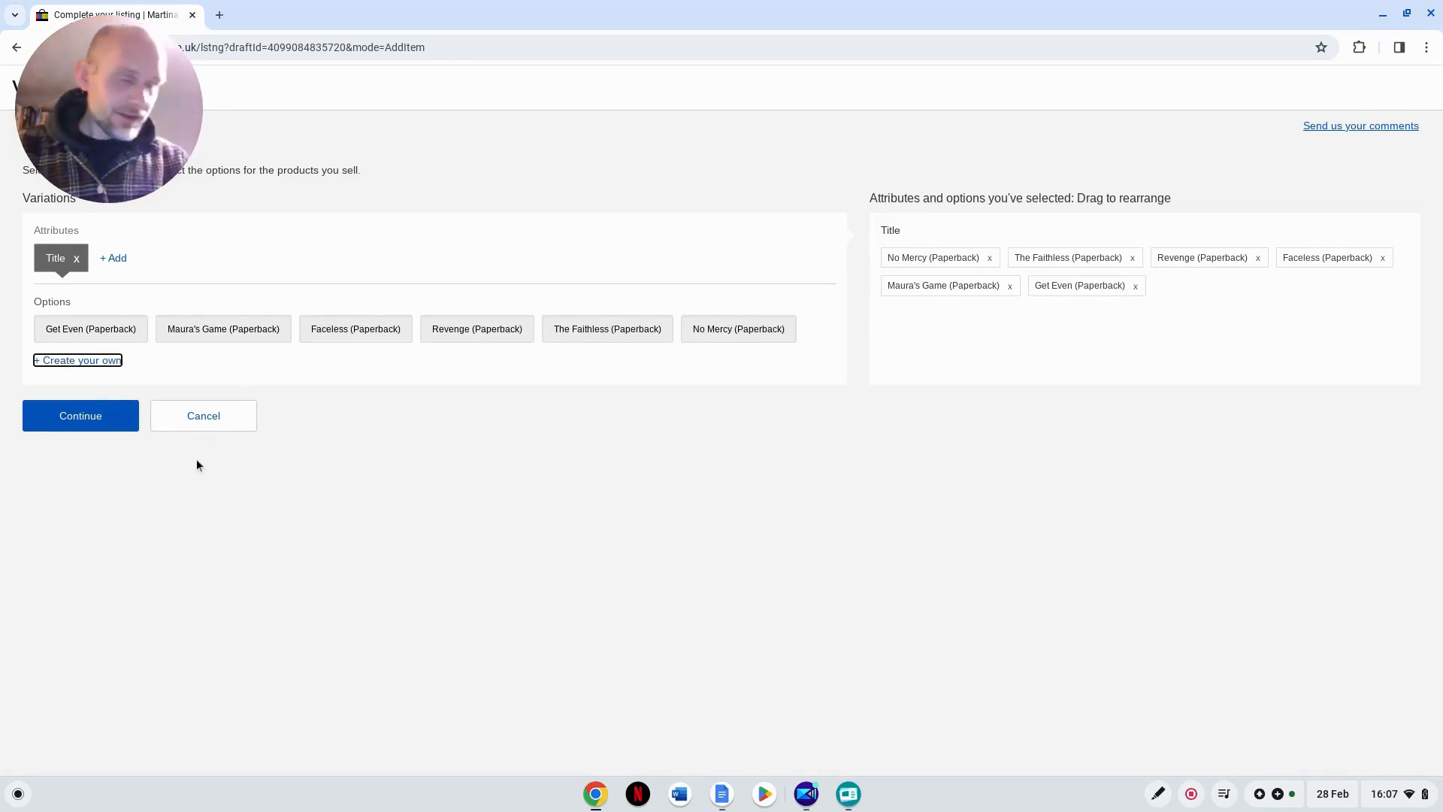
Step: Add "Two Women (Paperback)" as another custom option of the Title attribute
key("Return")
type("T")
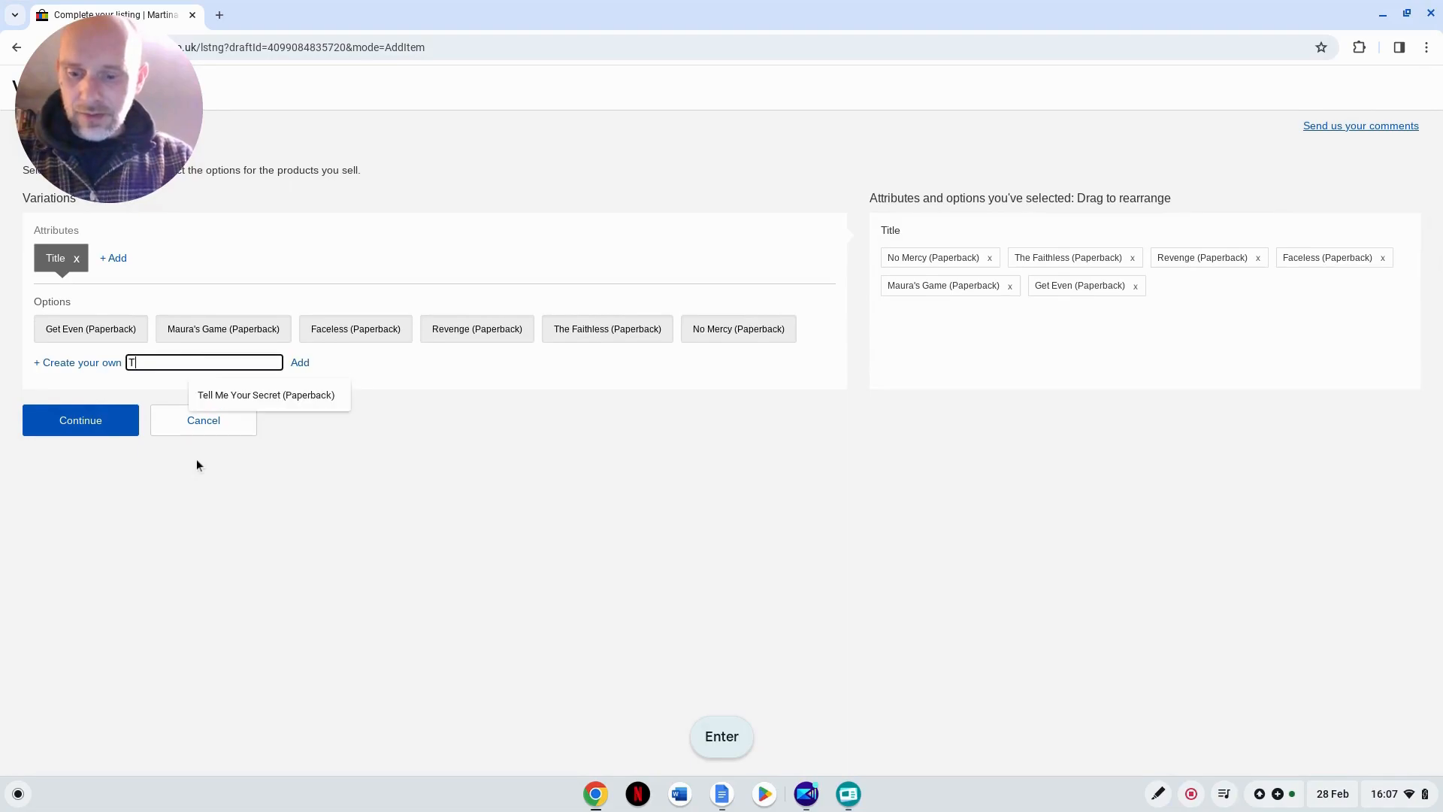
type("wo Women (A")
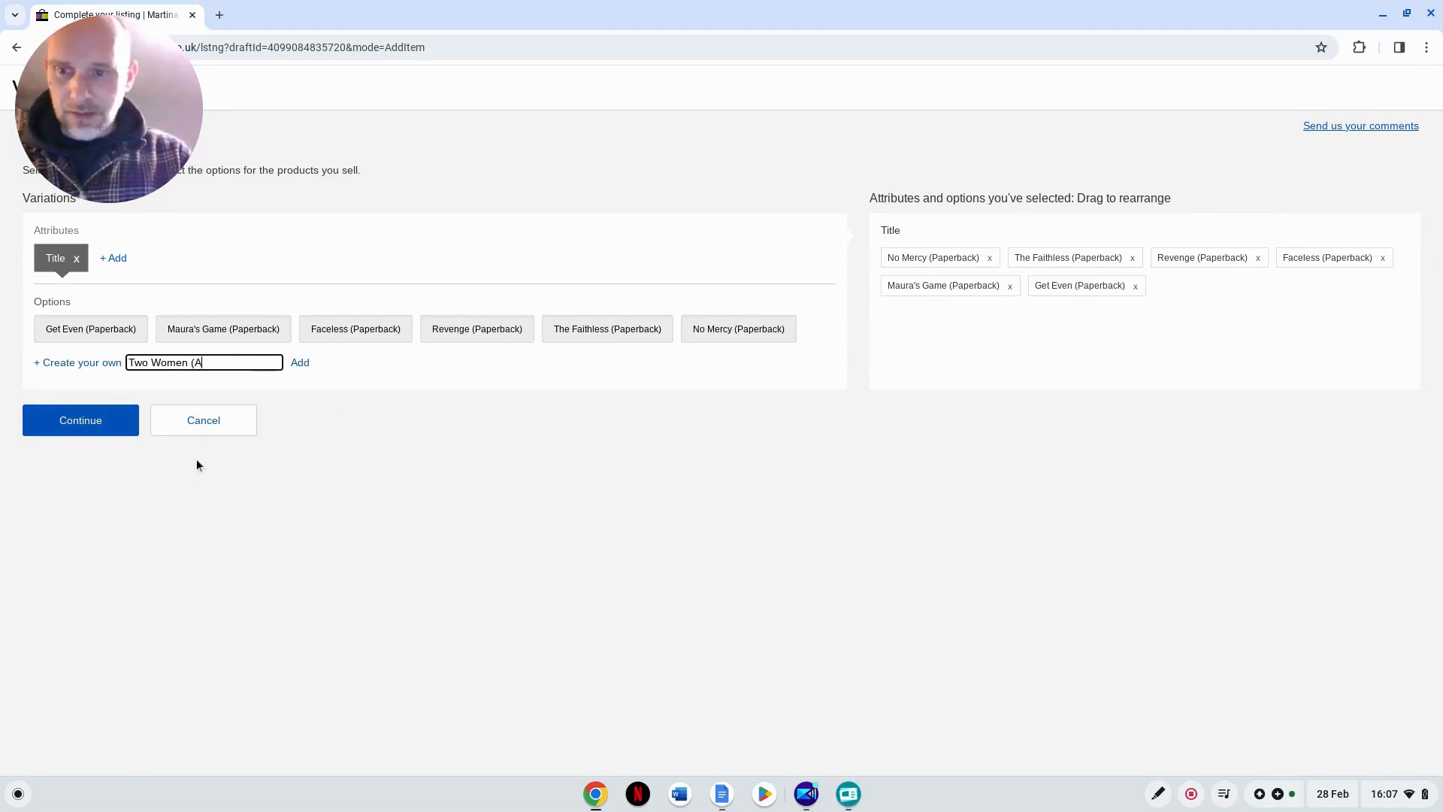
key("BackSpace")
type("Paperback")
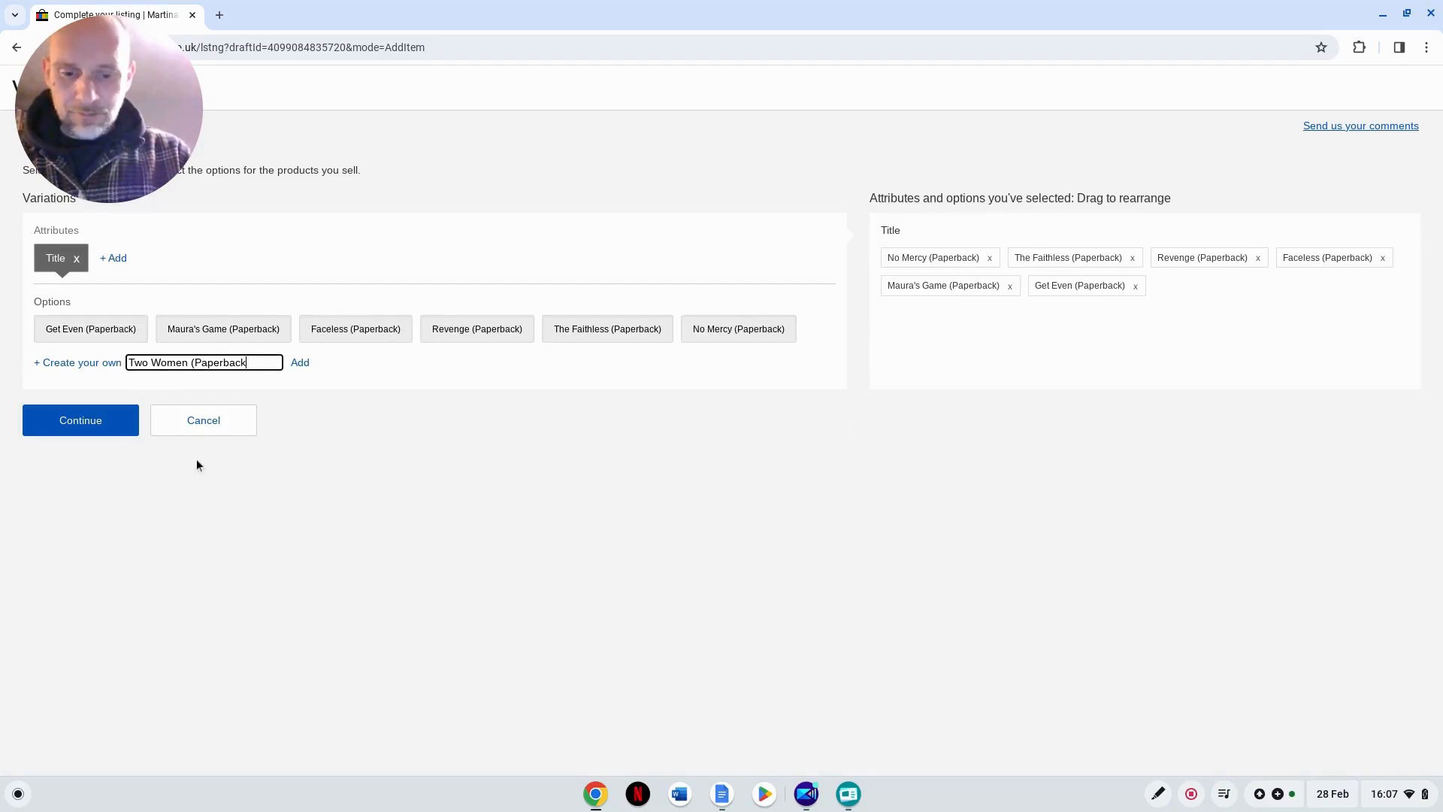
type(")")
key("Return")
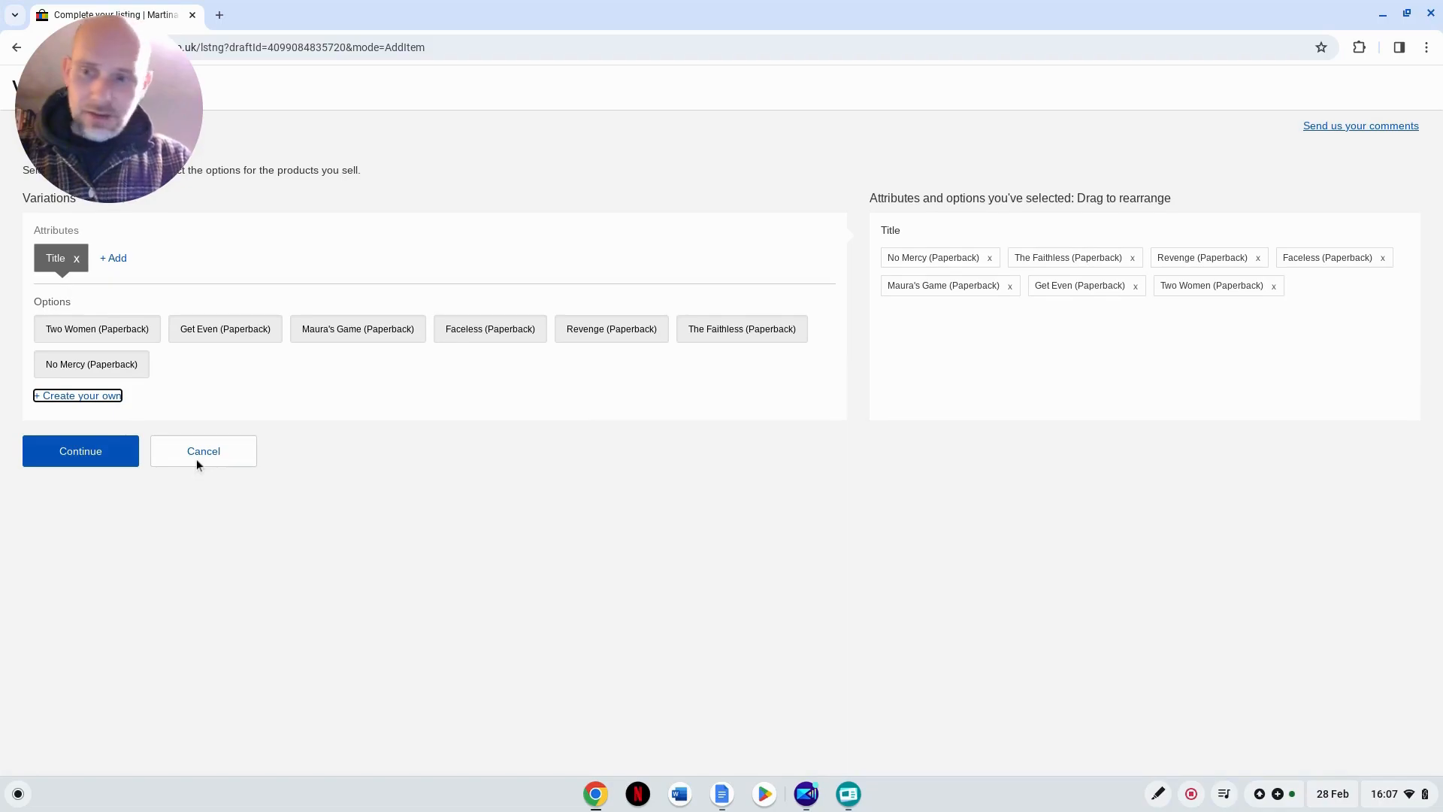
Step: Add "The Good Life (Paperback)" as another custom option of the Title attribute
key("Return")
type("The Good Life (")
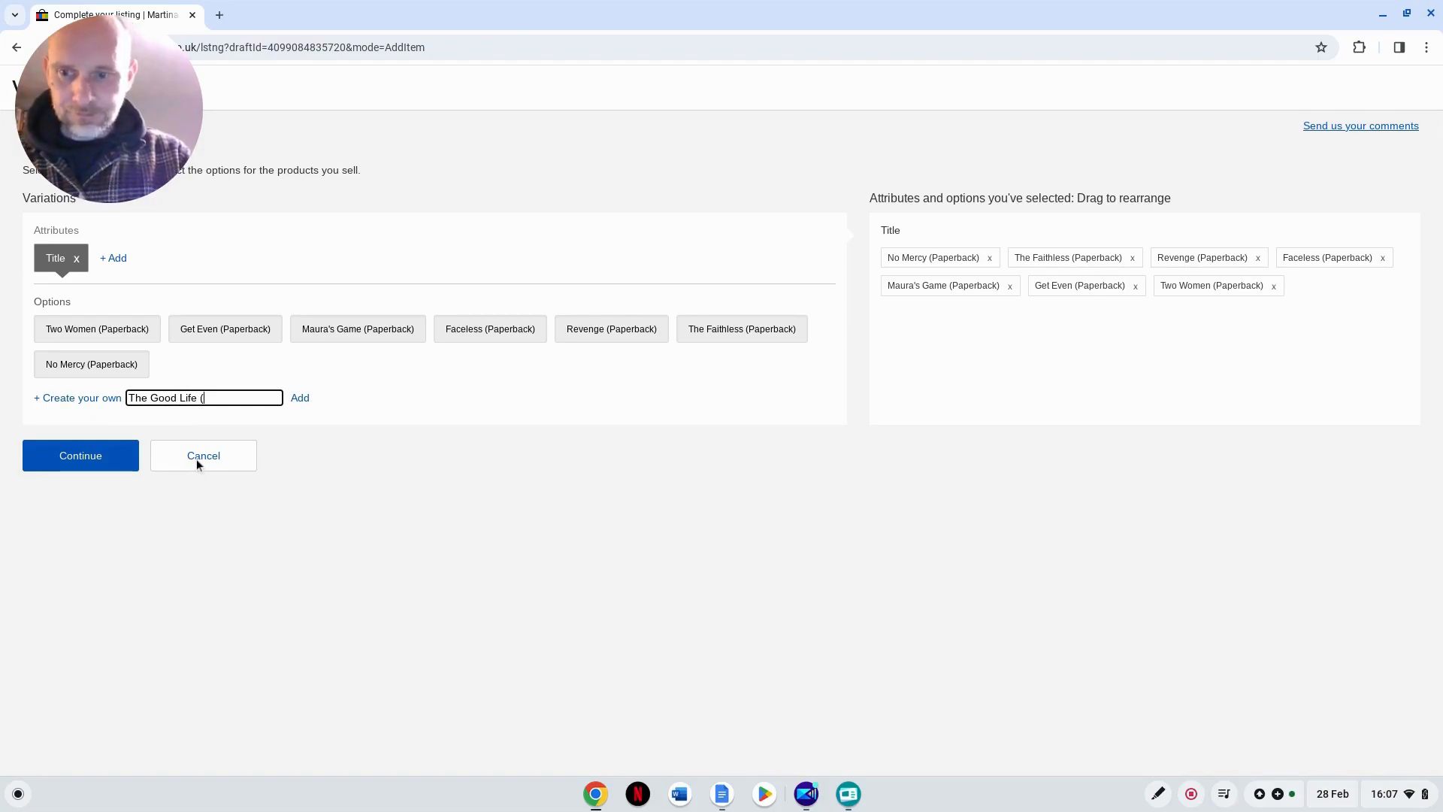
type("Paperback)")
key("Return")
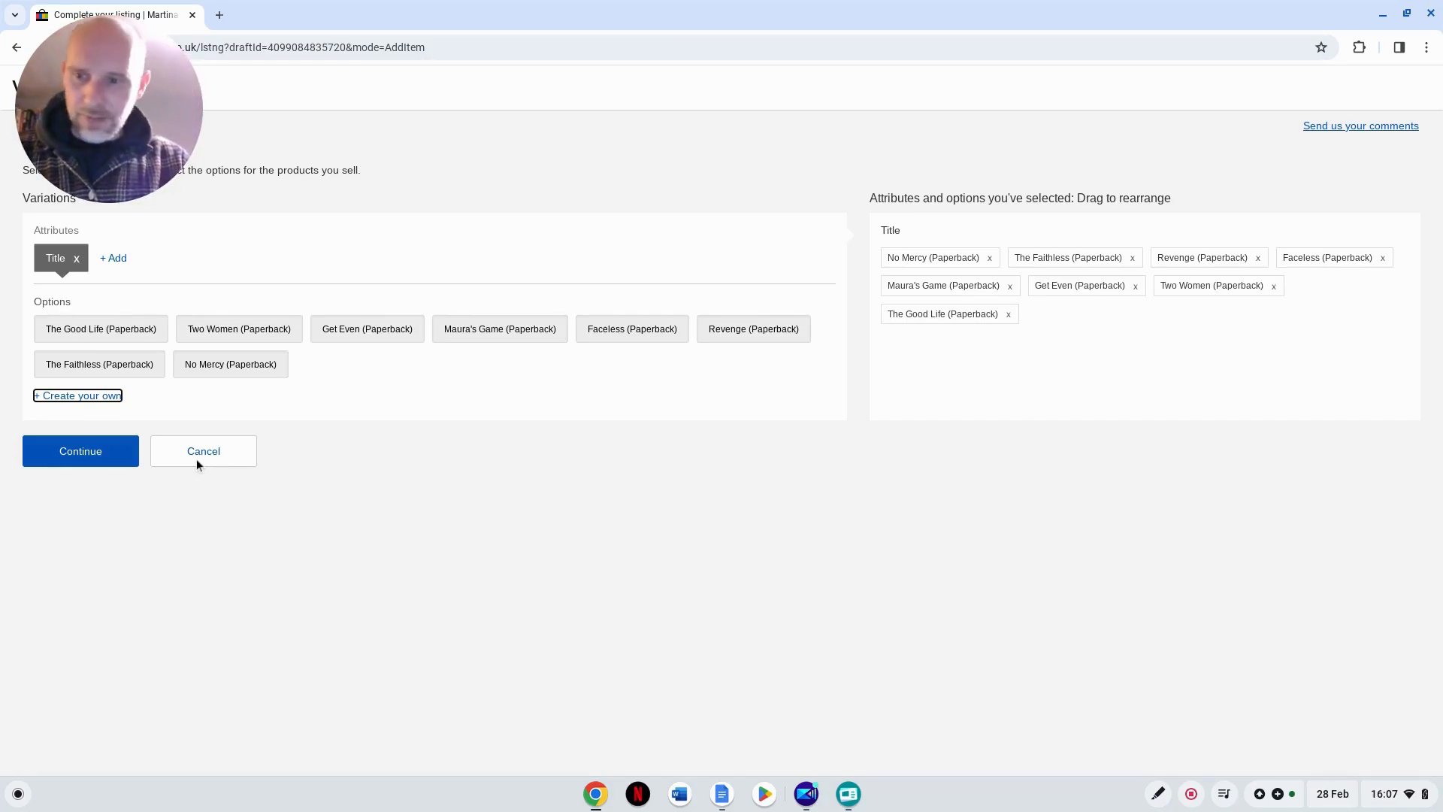
Step: Try a second "Revenge (Paperback)" Title option, replacing the entry with "The Family (Paperback)" and adding that one
key("Return")
type("Revenge (Paperback)")
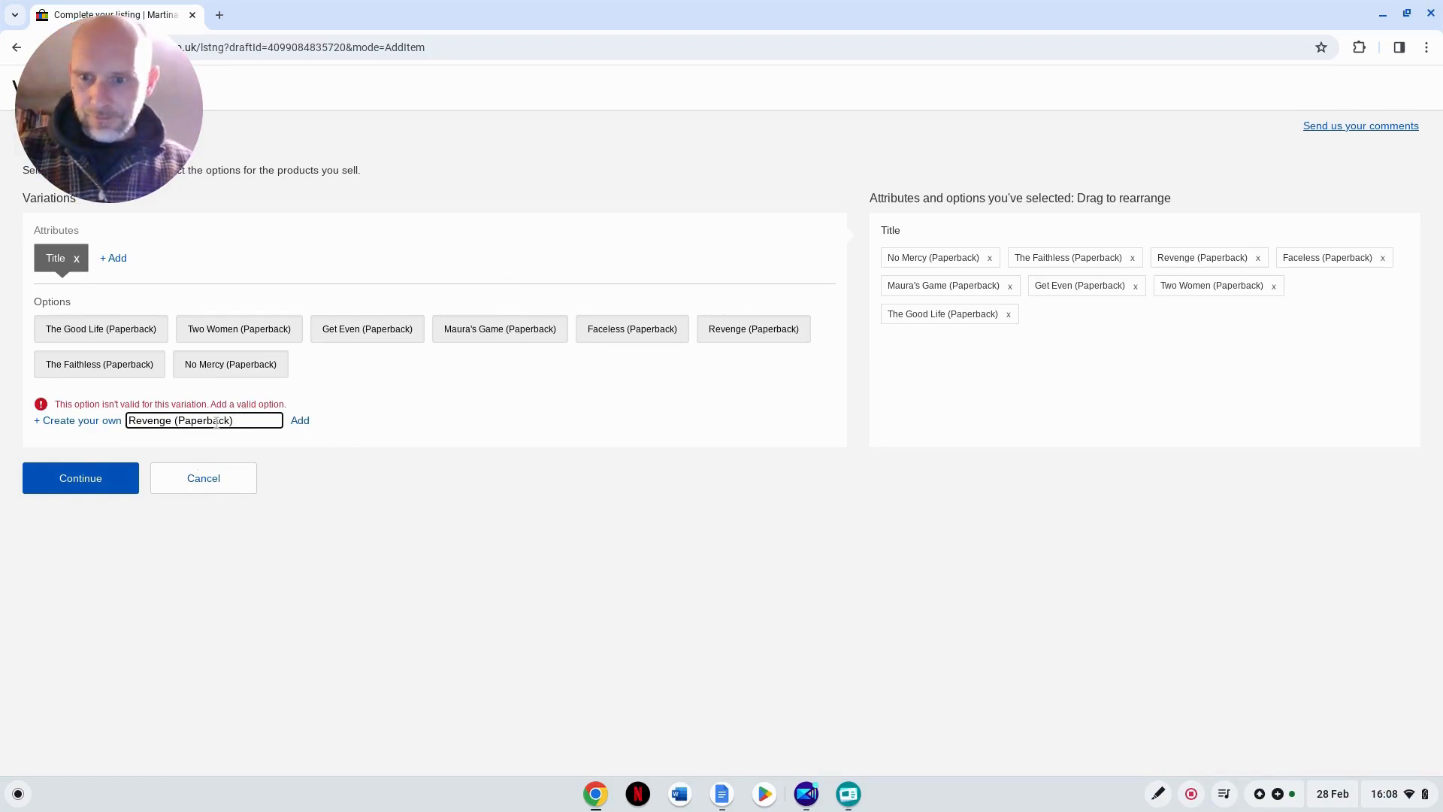
left_click_drag(172, 421, 121, 415)
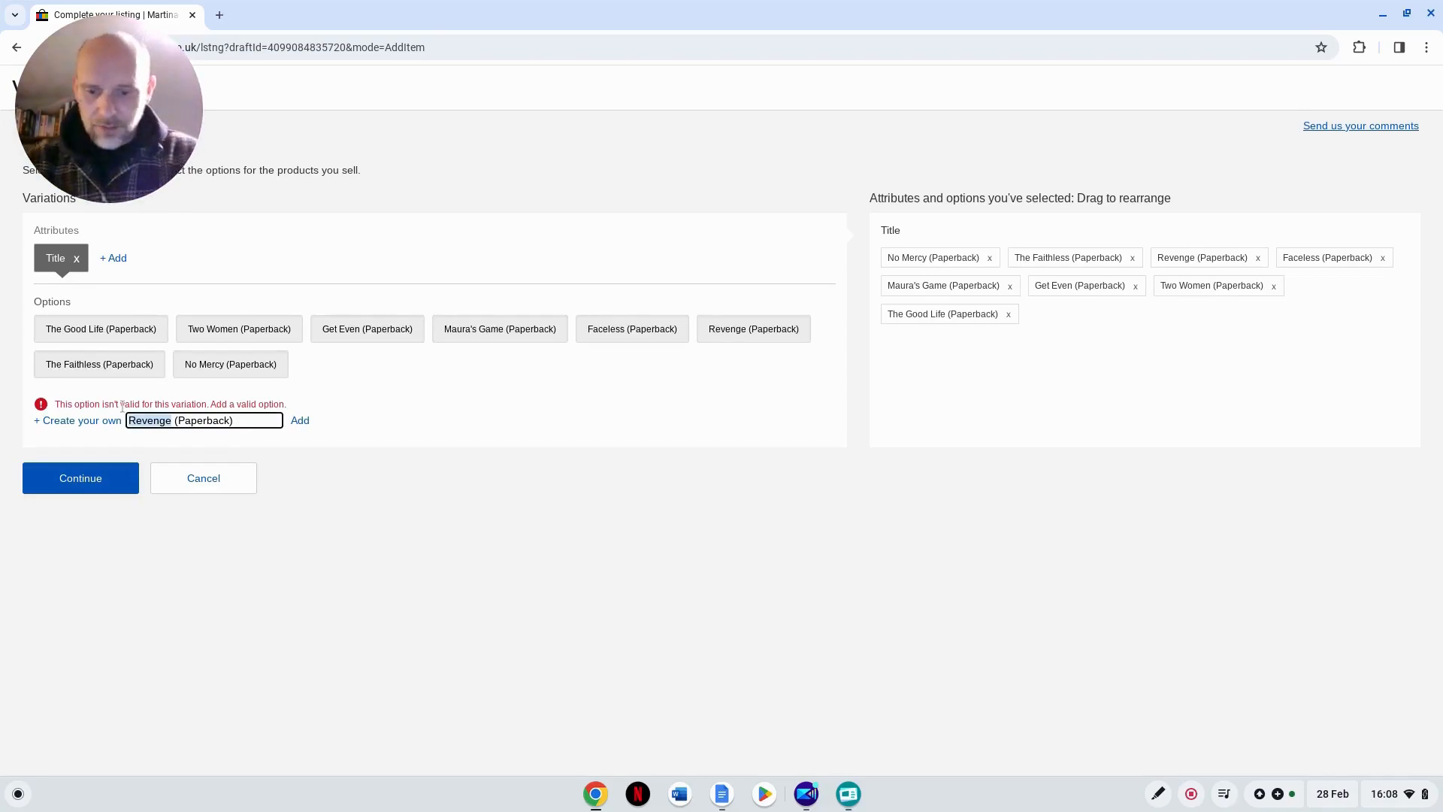
type("The Family")
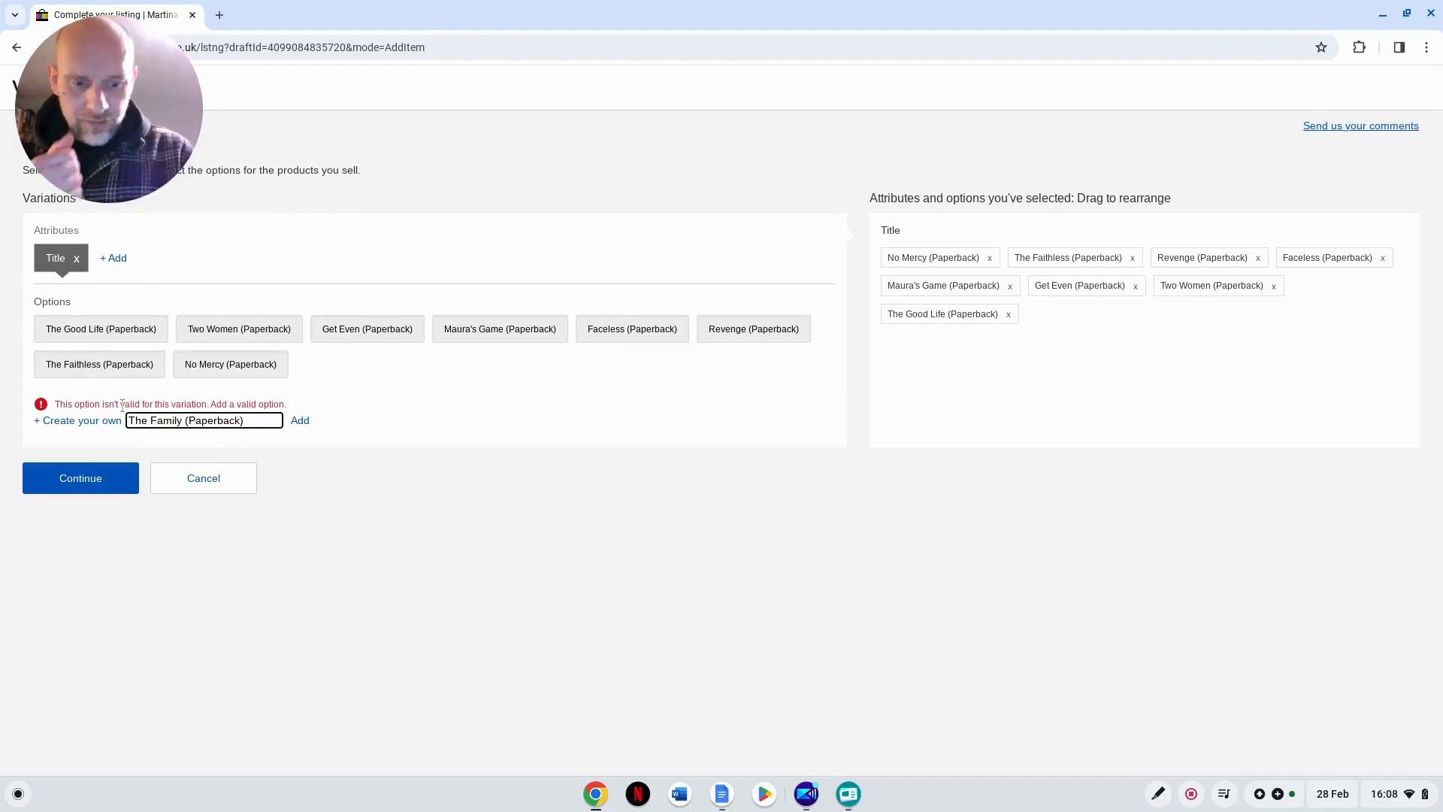
key("Return")
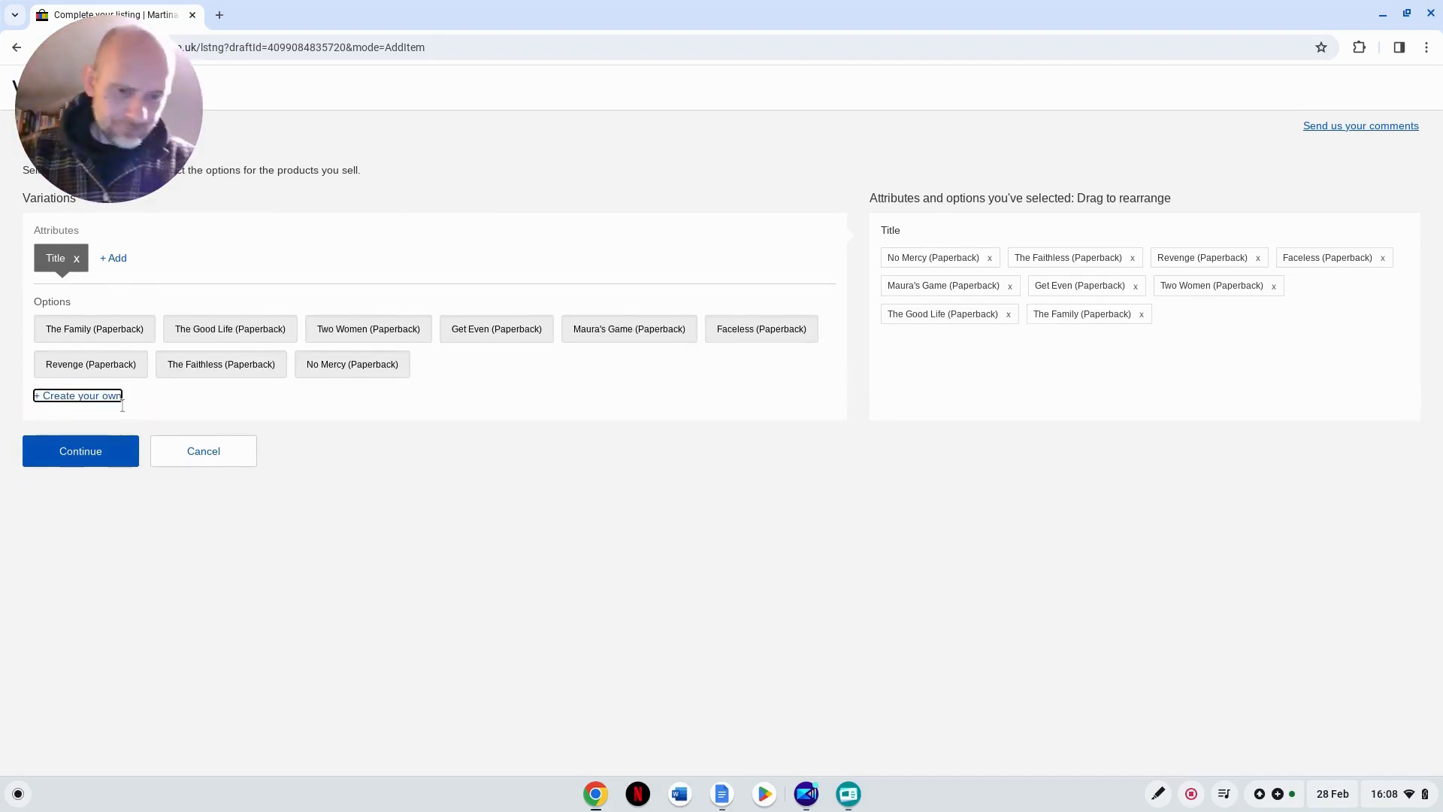
Step: Add "The Life (Paperback)" as another custom option of the Title attribute
key("Return")
type("The Life ")
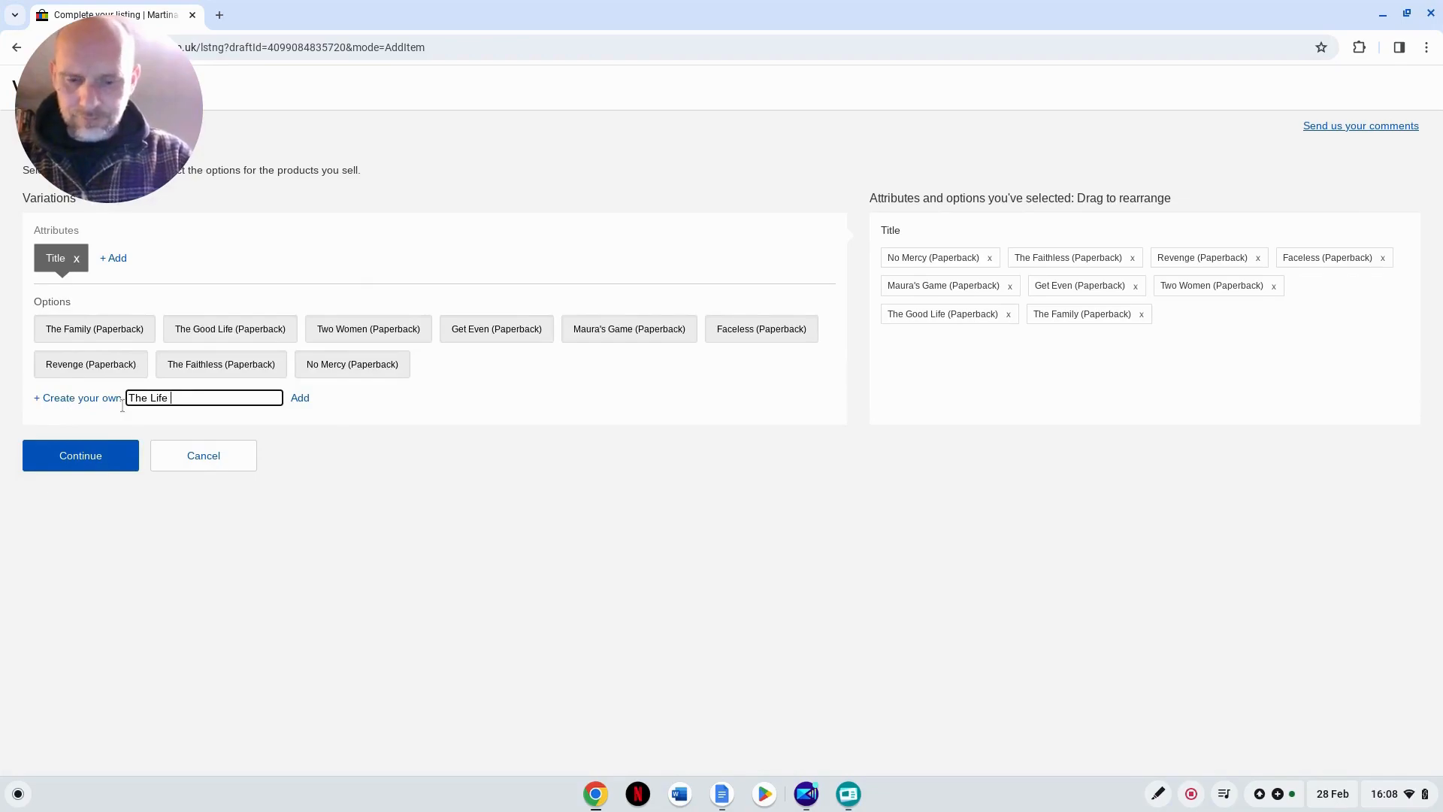
type("(Paperbac")
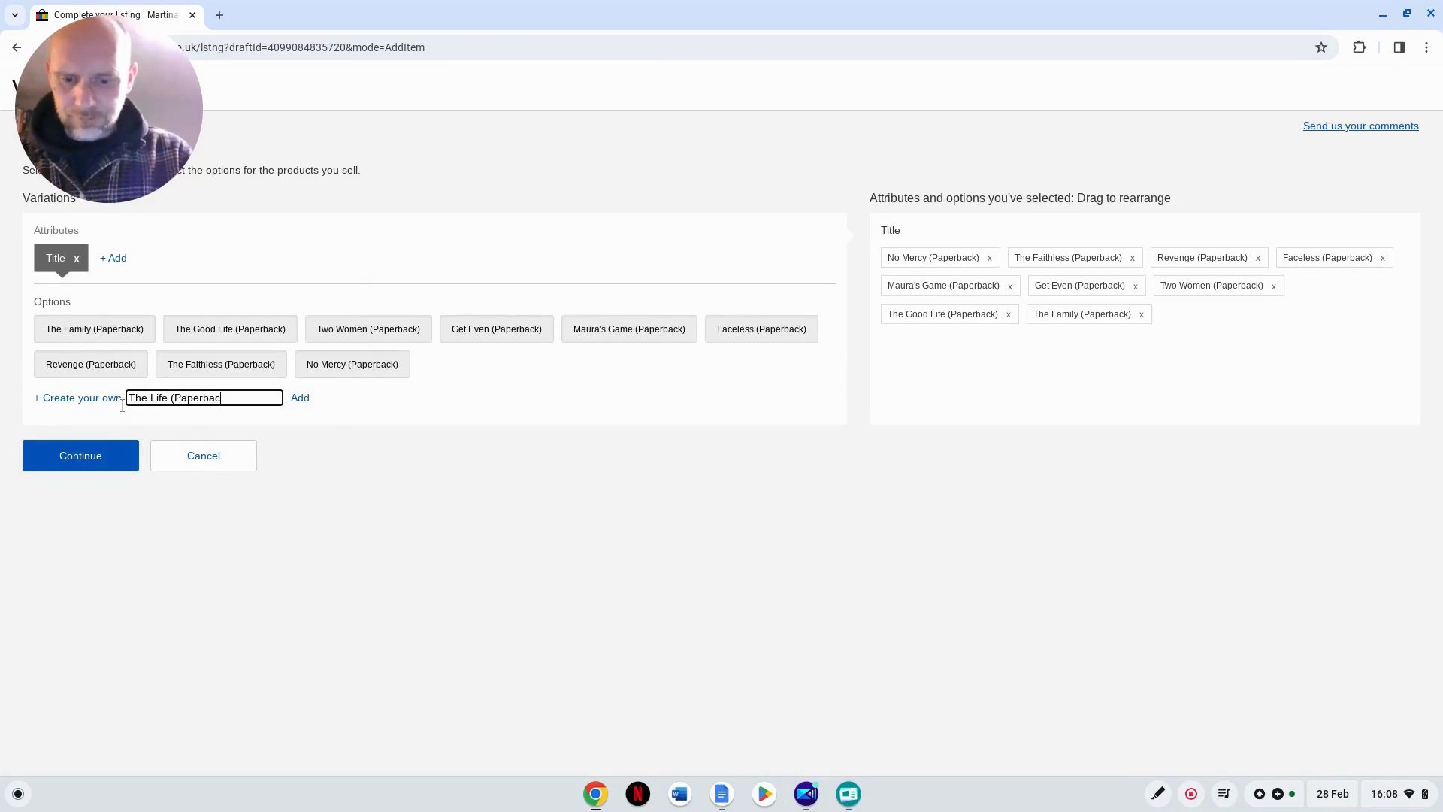
type("k)")
key("Return")
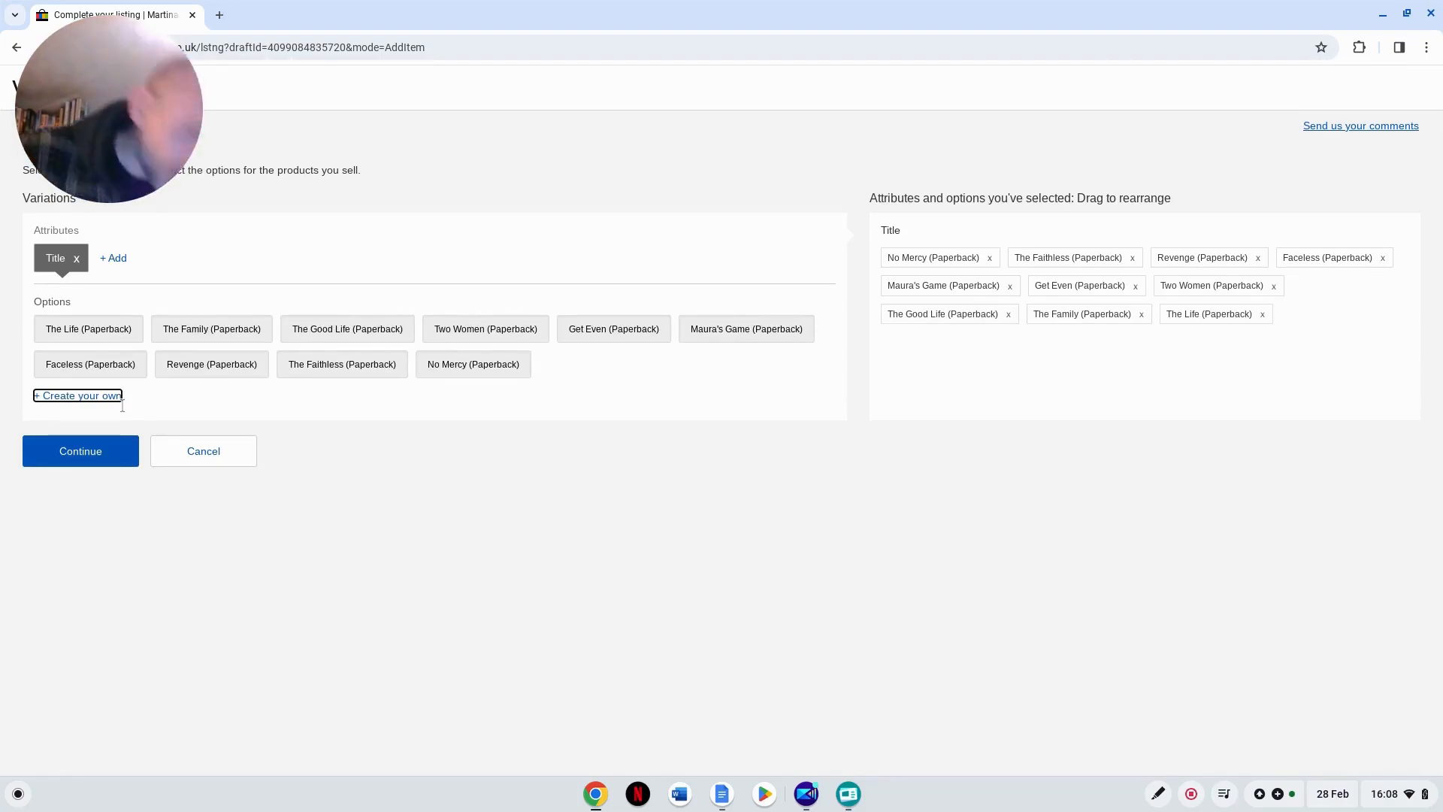
Step: Add "Goodnight Lady (Paperback)" as another custom option of the Title attribute
key("Return")
type("Go")
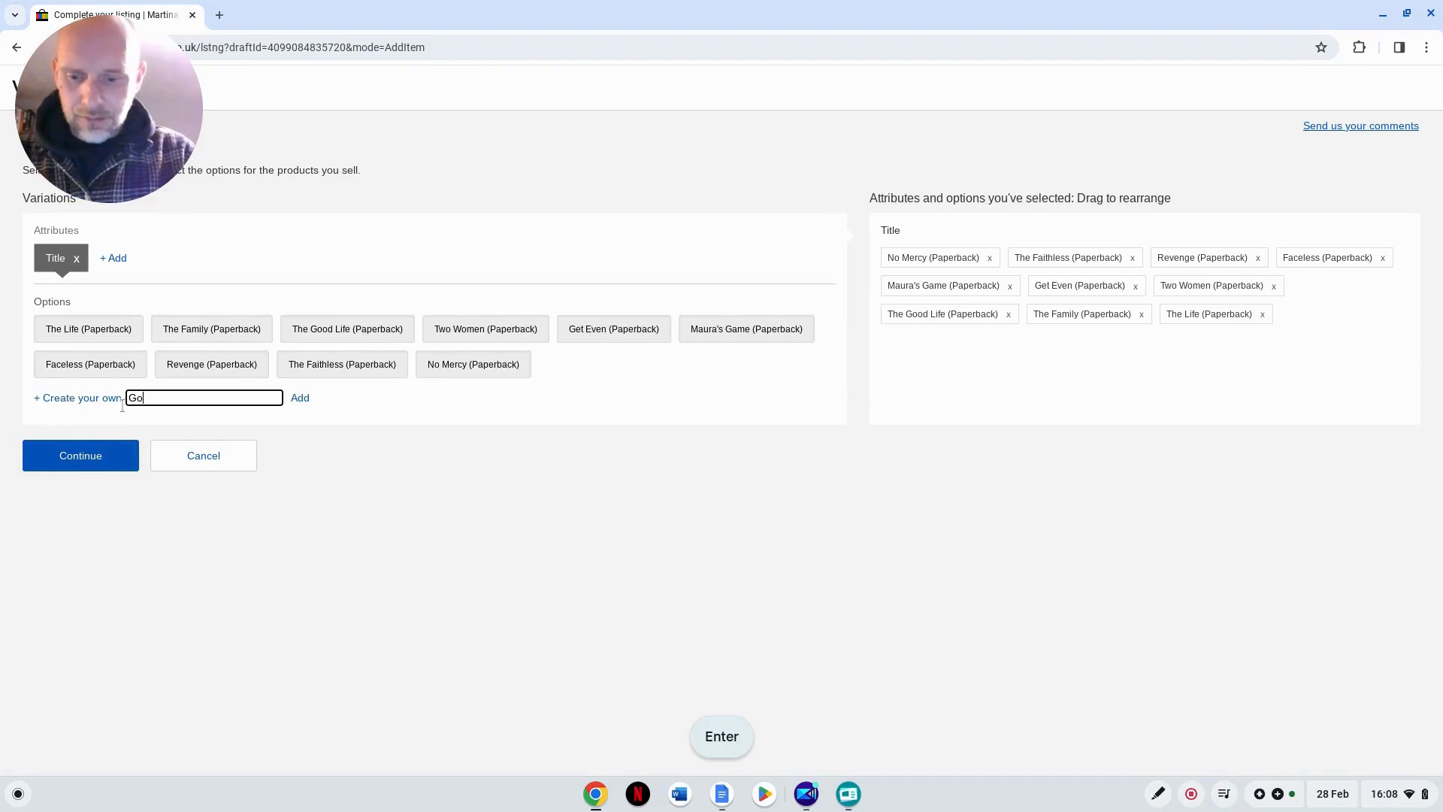
type("odnight Lad")
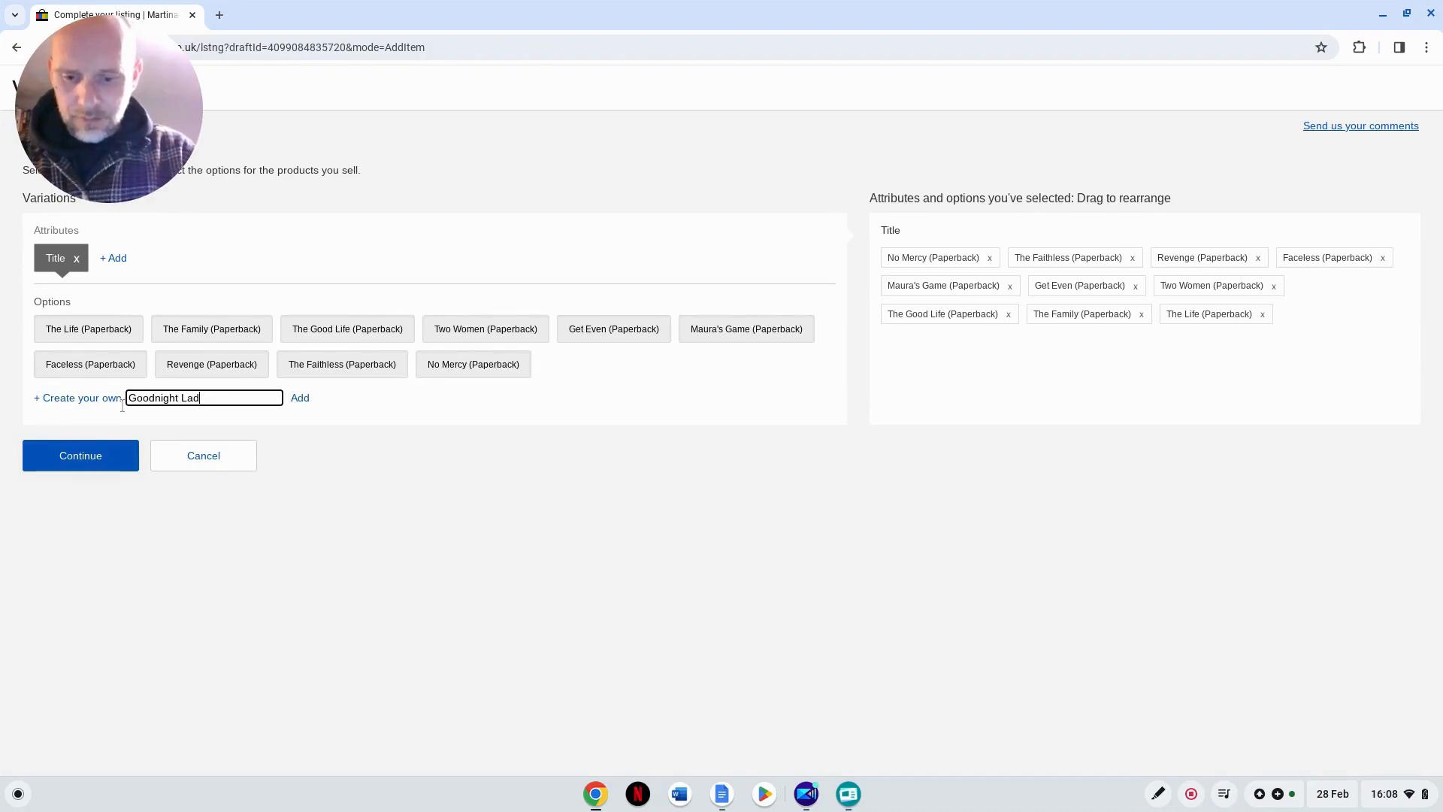
type("y (Paperb")
key("super+a")
type("ck)")
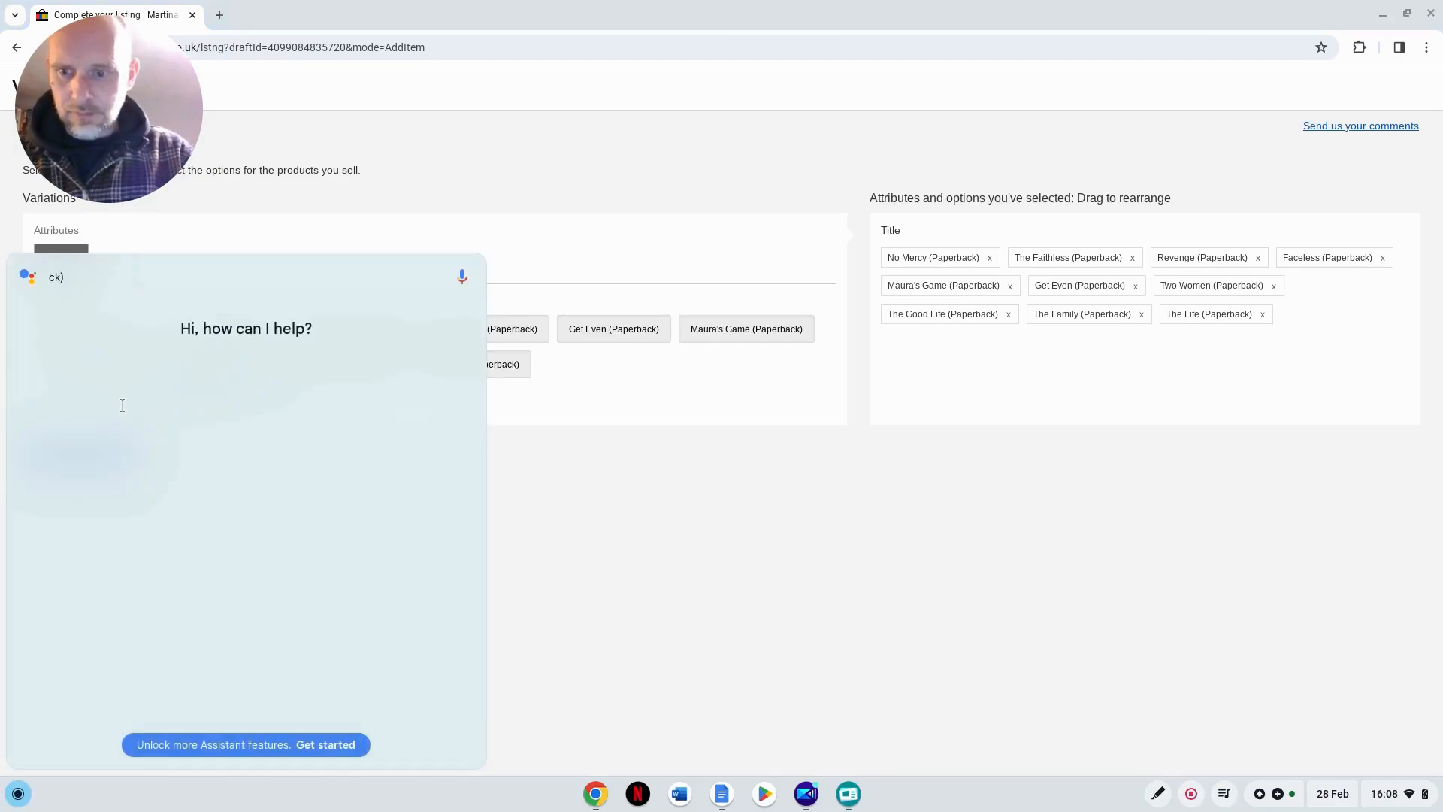
left_click(570, 522)
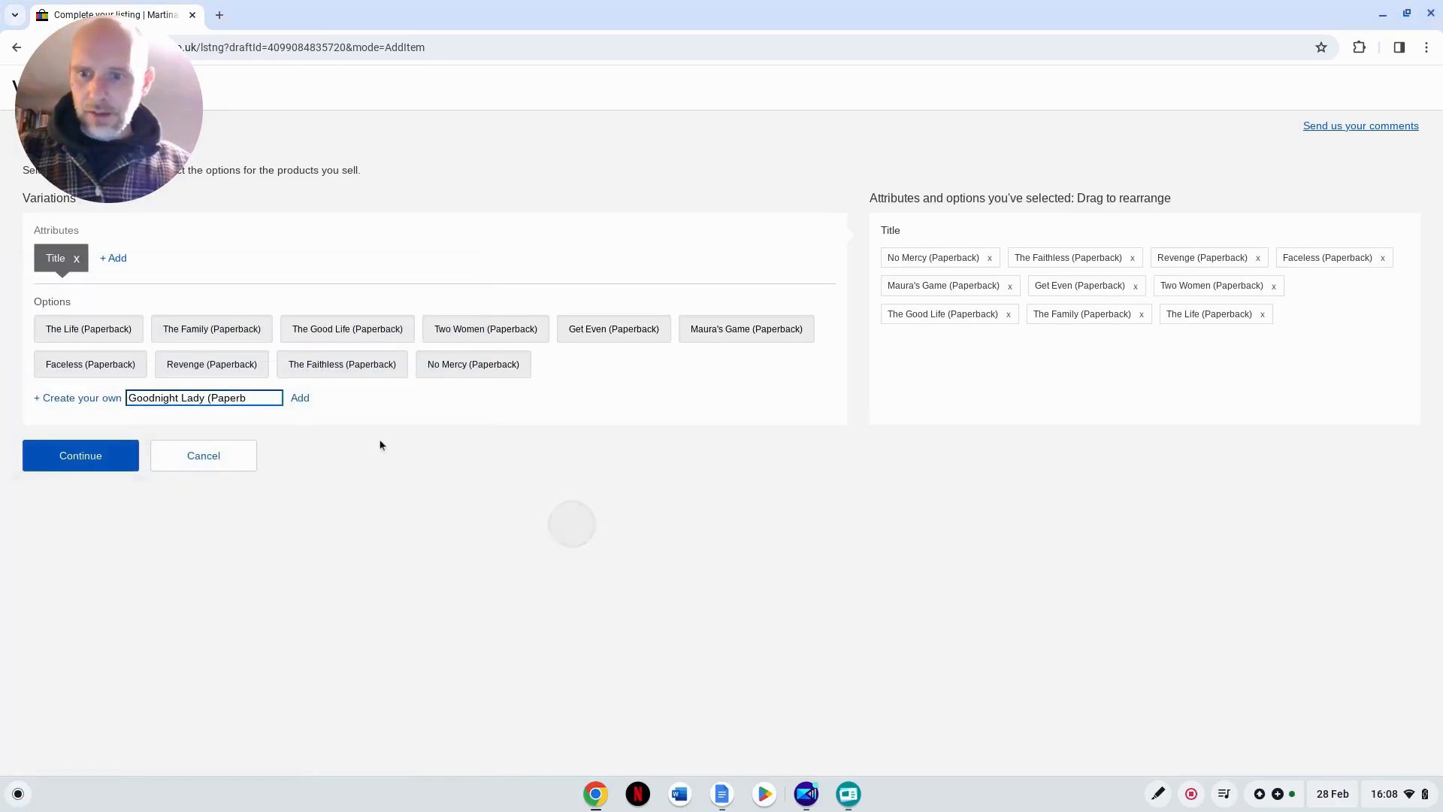
left_click(252, 398)
type("ck")
key("Return")
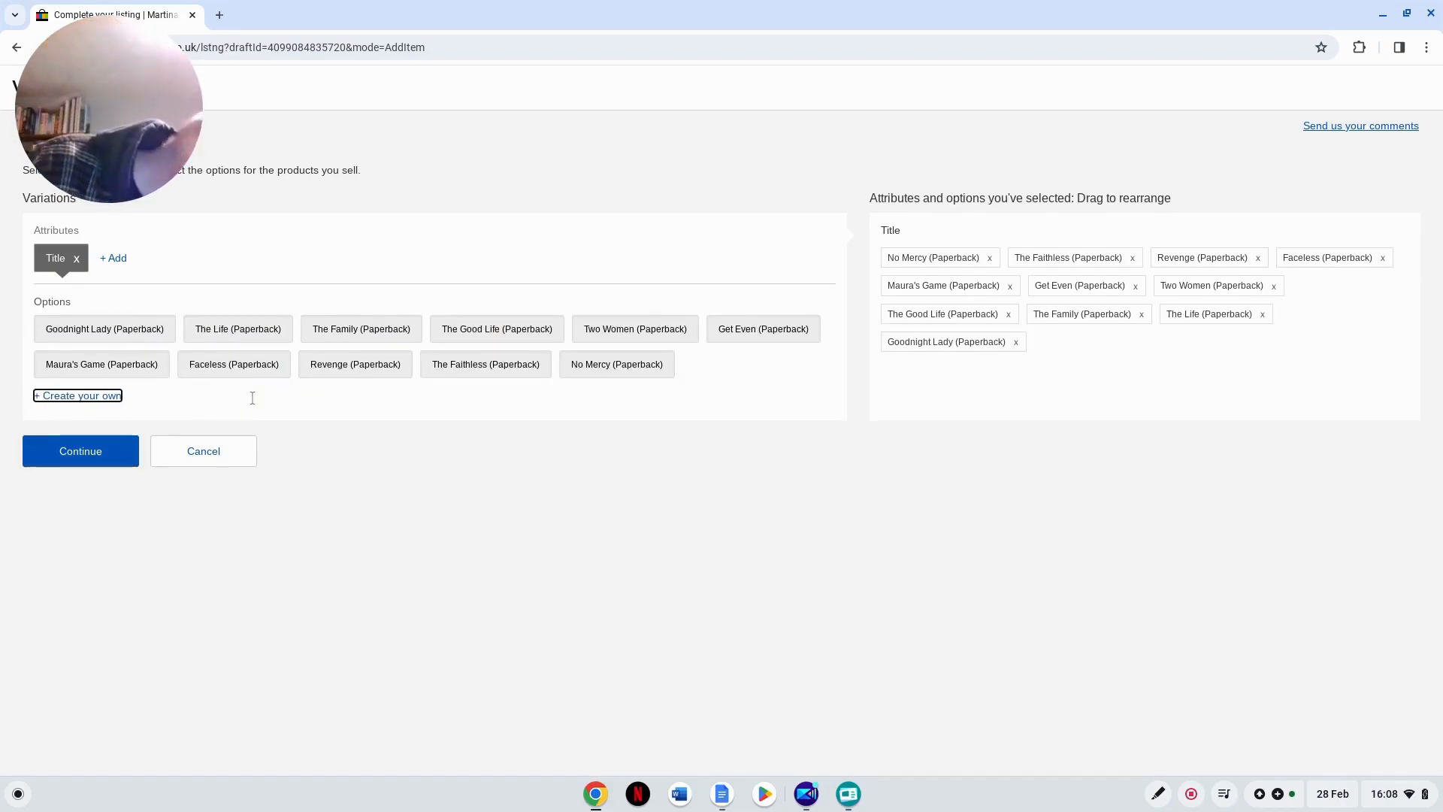
Step: Add "The Know (Paperback)" as another custom option of the Title attribute
key("Return")
type("The Know")
key("BackSpace")
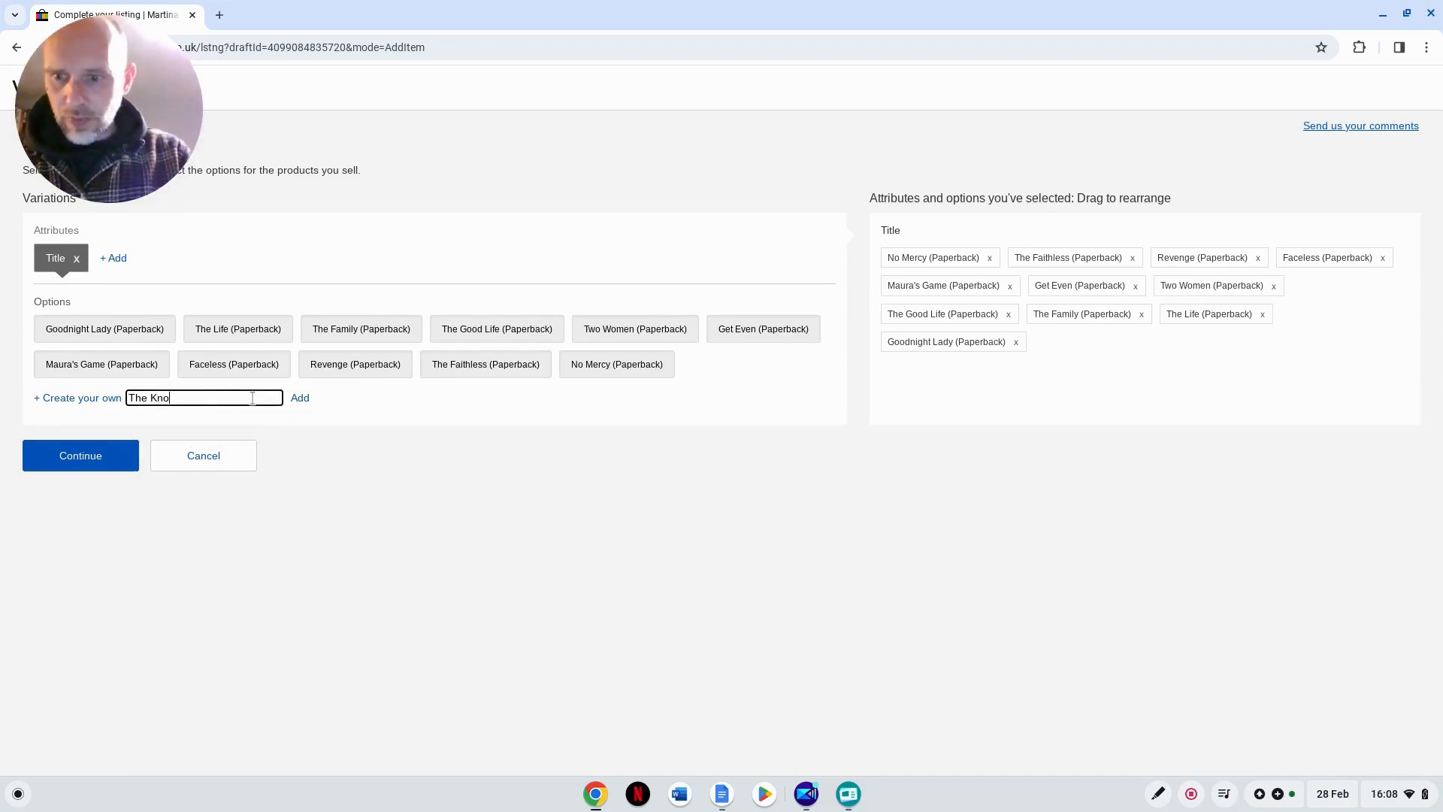
type("(Pa")
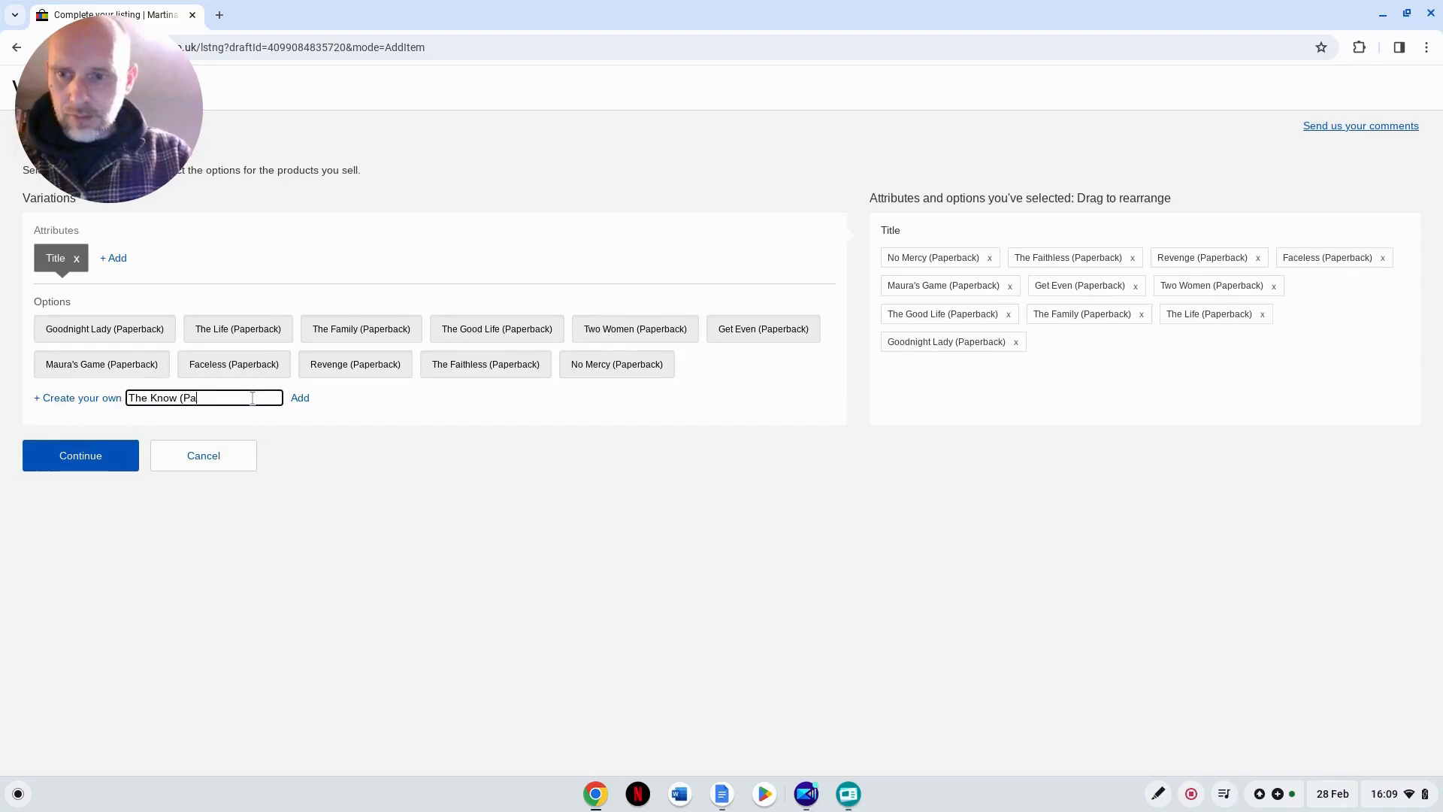
type("perback")
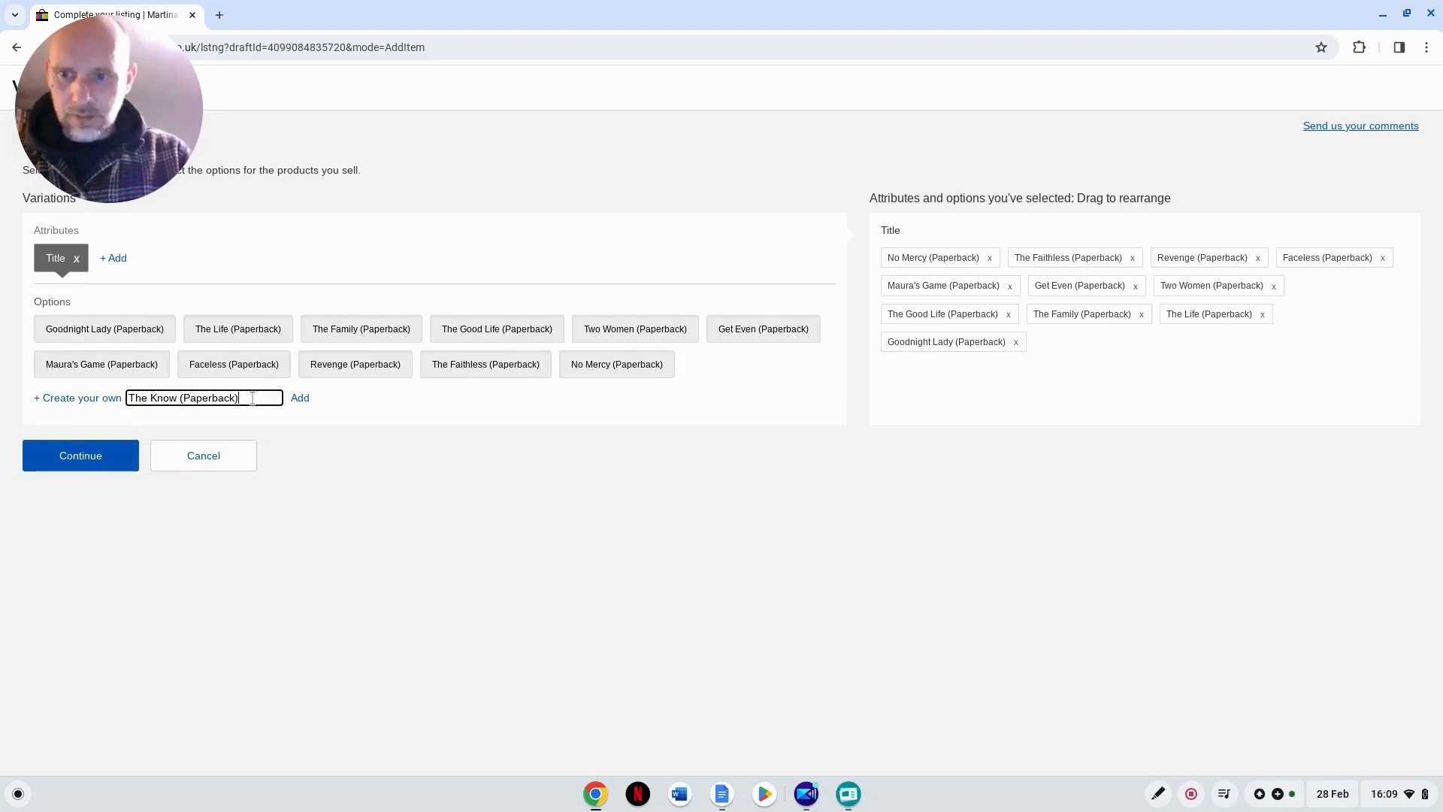
type(")")
key("Return")
Step: Add "Damaged (Paperback)" as another custom option of the Title attribute
key("Return")
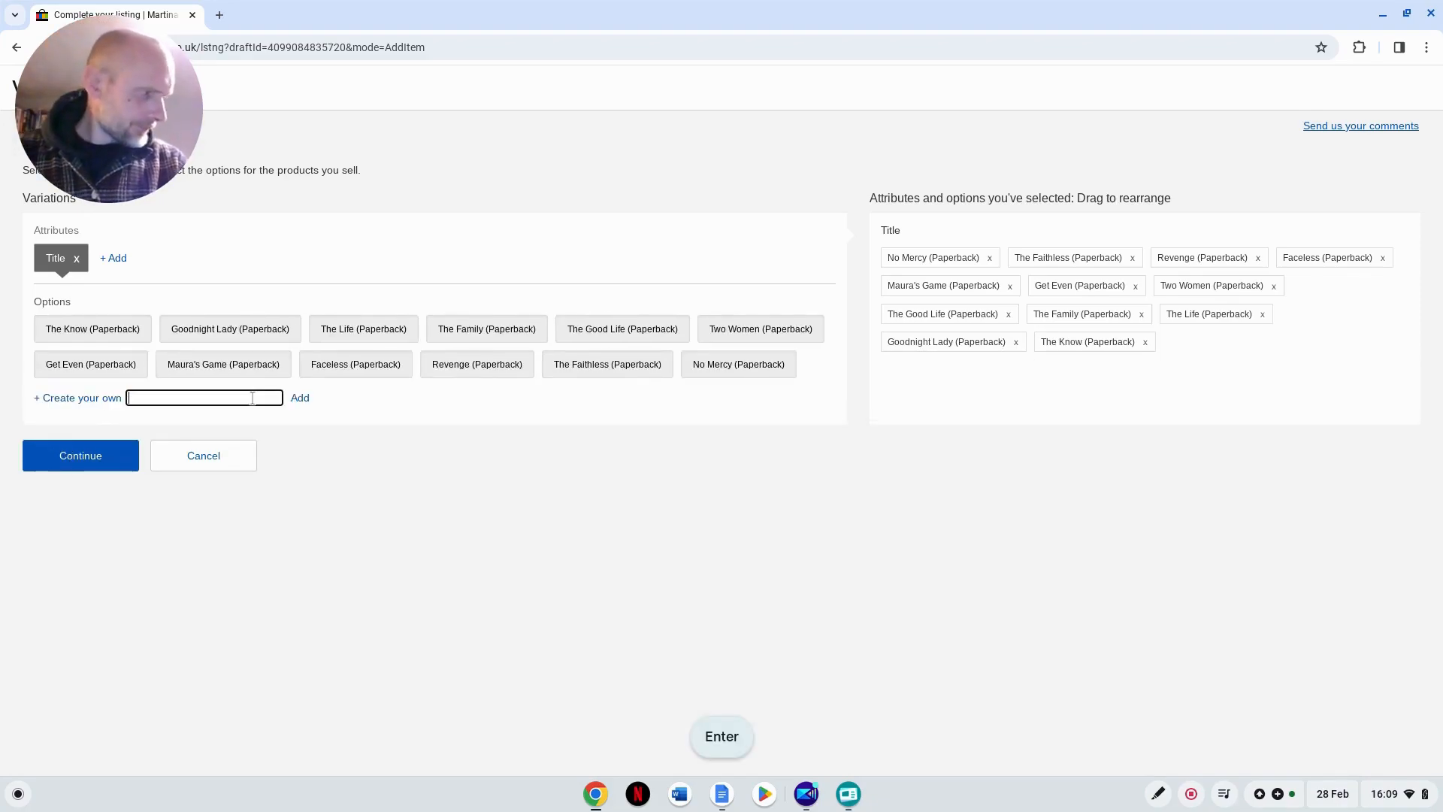
type("Damaged")
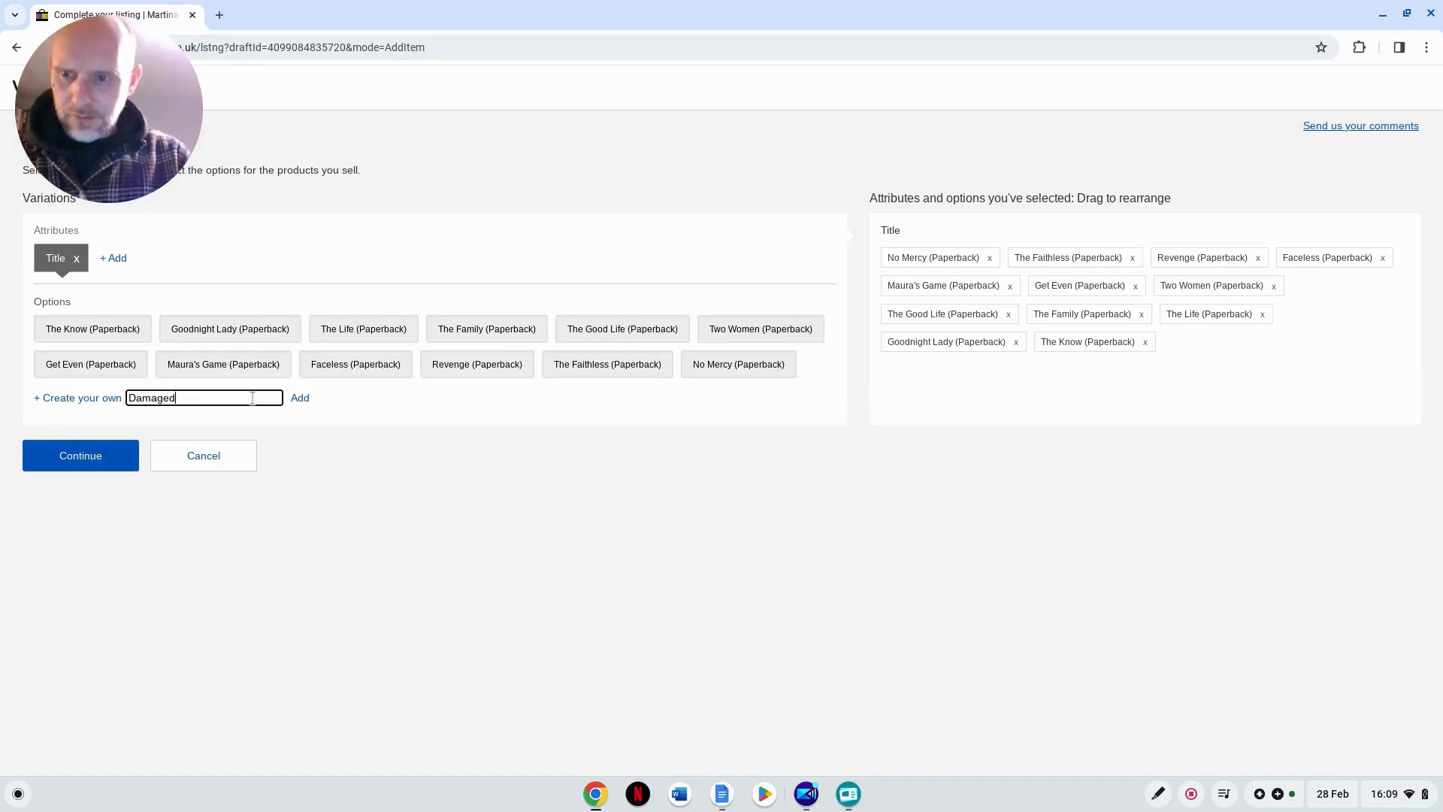
type(" (Paperback")
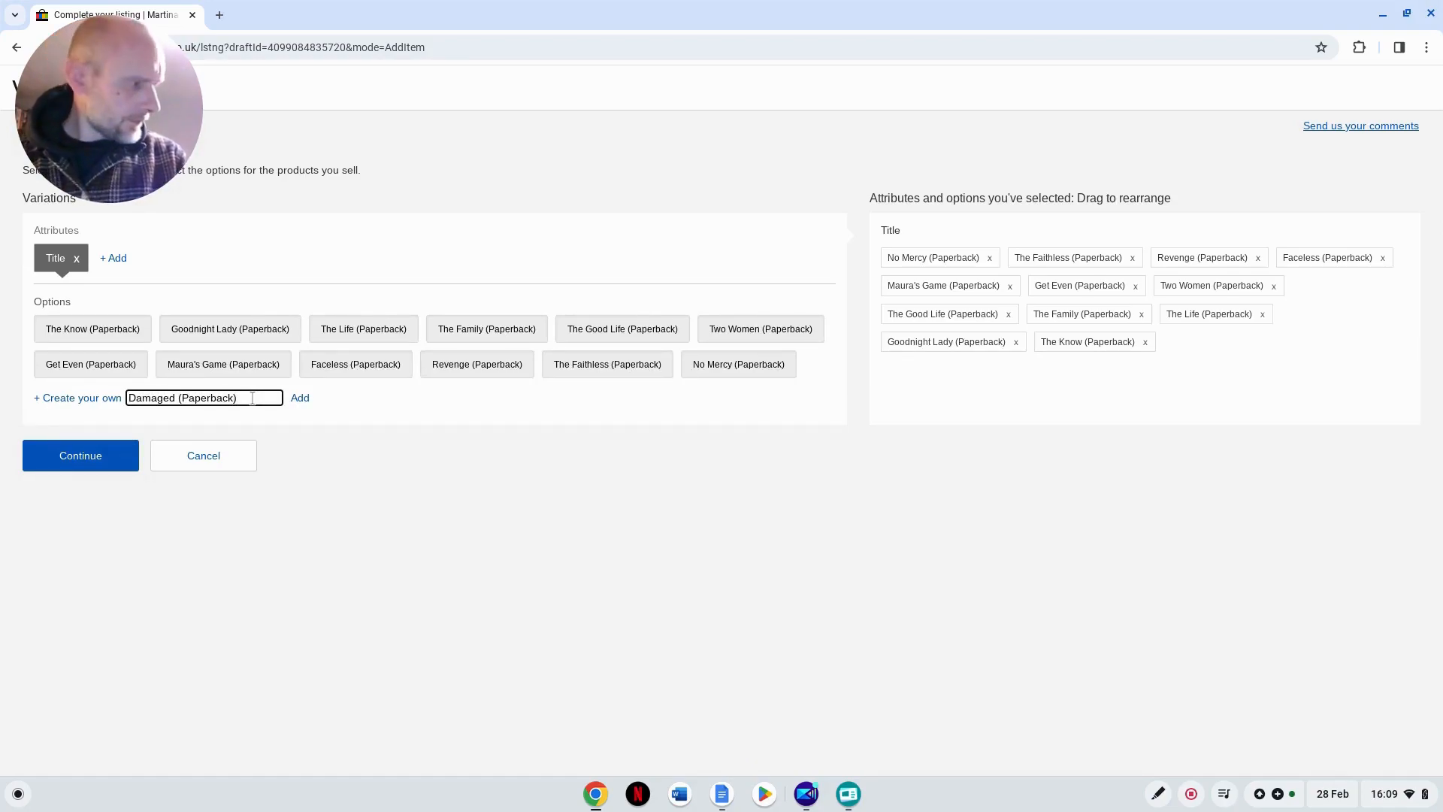
key("Return")
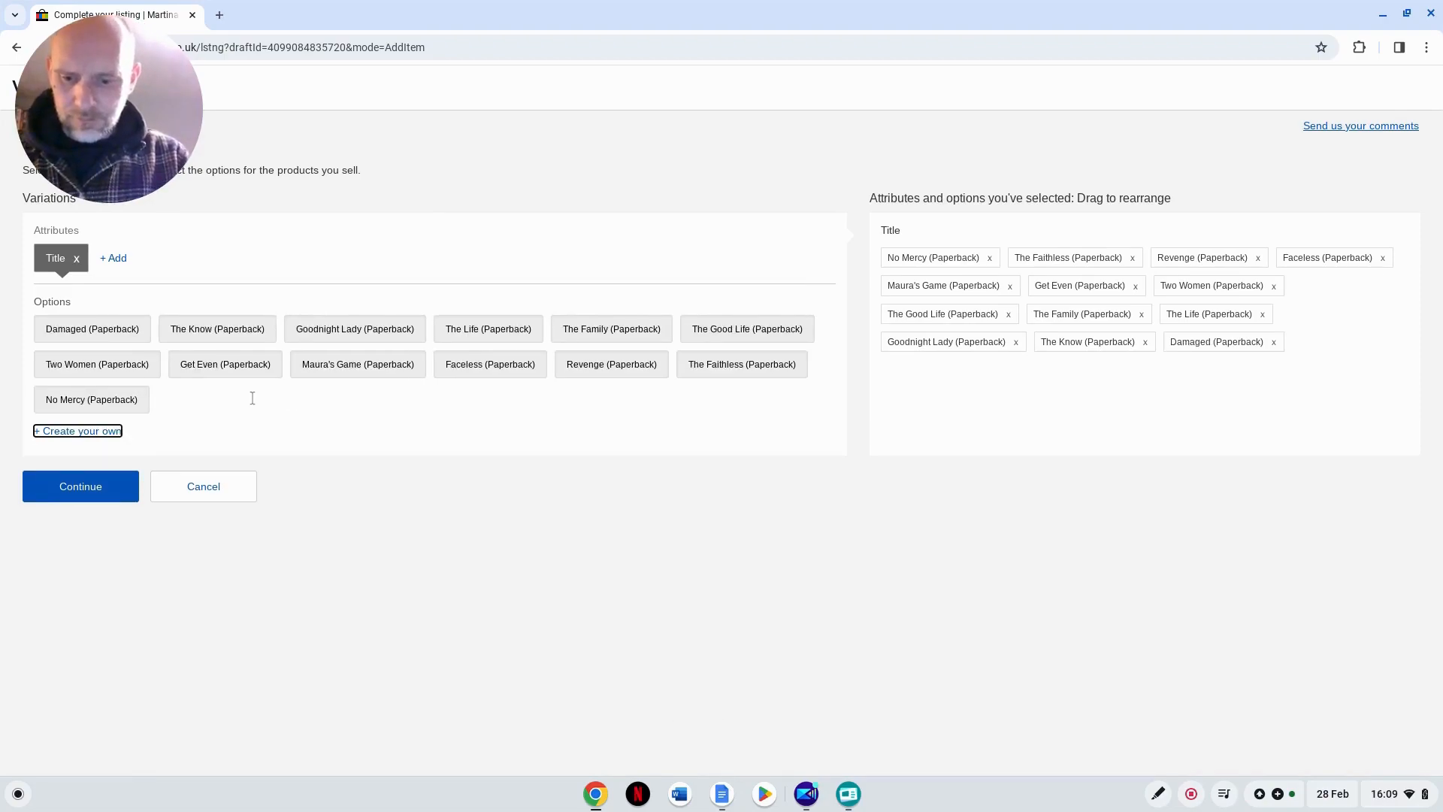
key("BackSpace")
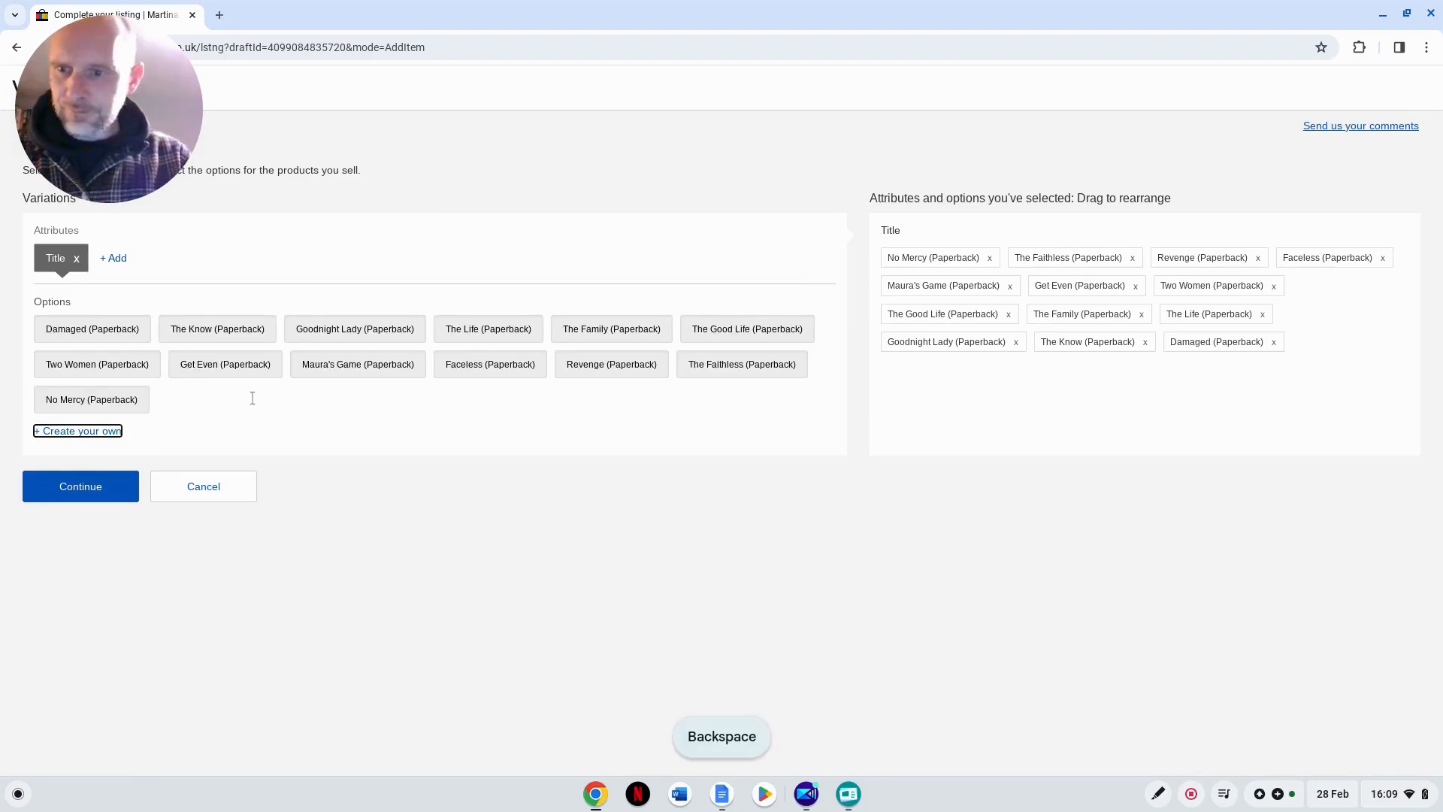
Step: Add "Hard Girls (Paperback)" as another custom option of the Title attribute
left_click(102, 433)
type("H")
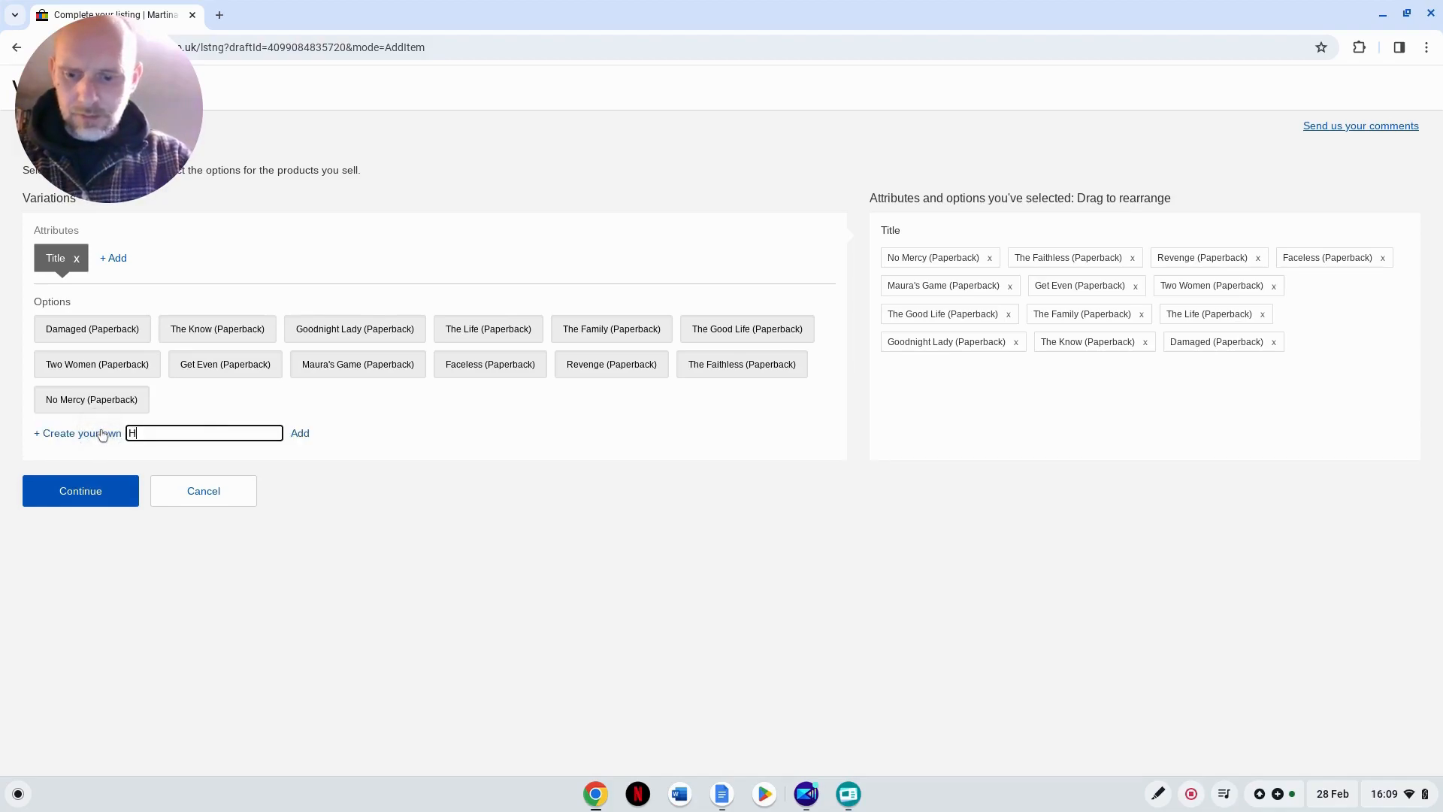
type("ard Girls")
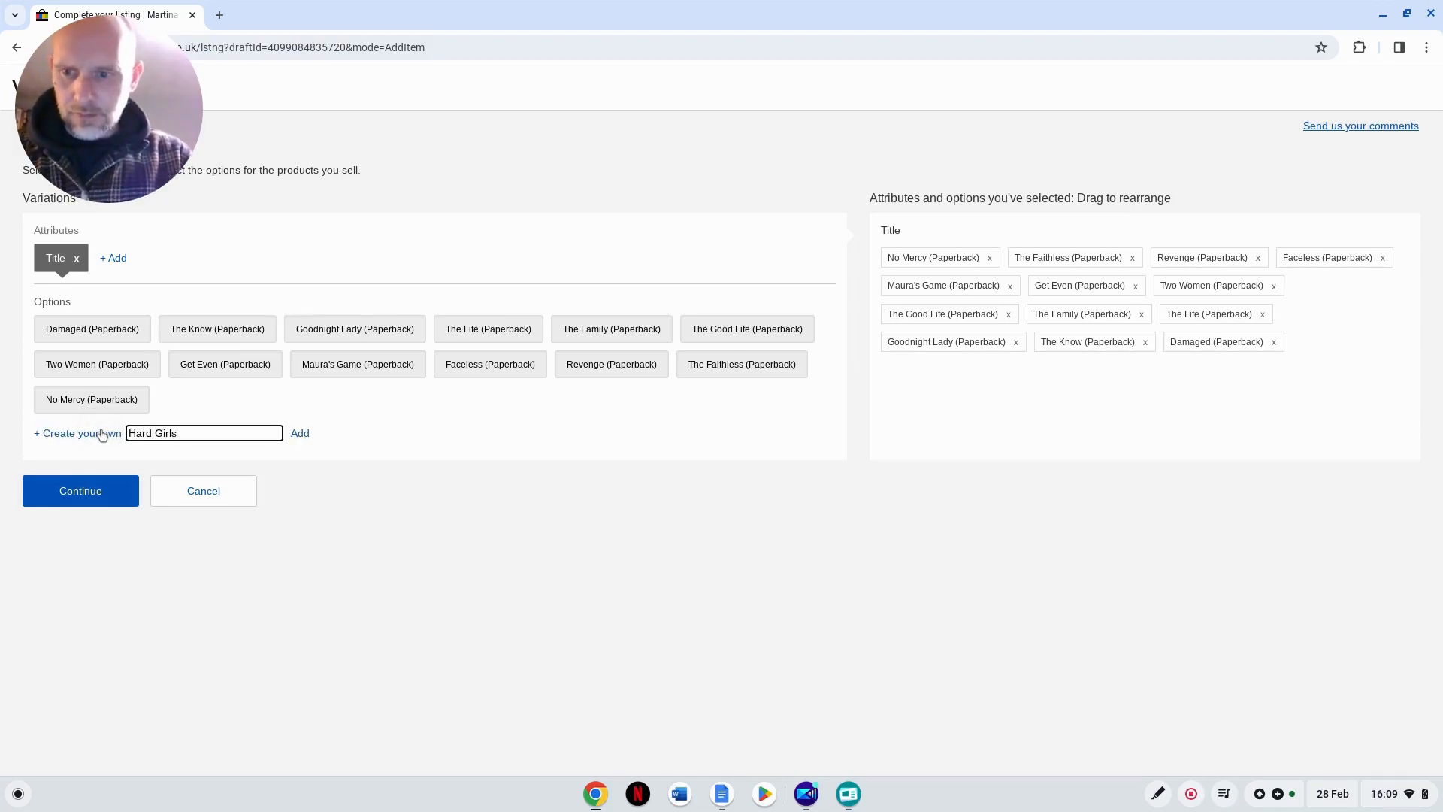
type(" (PApe")
key("BackSpace")
key("BackSpace")
key("BackSpace")
type("aperback)")
key("Return")
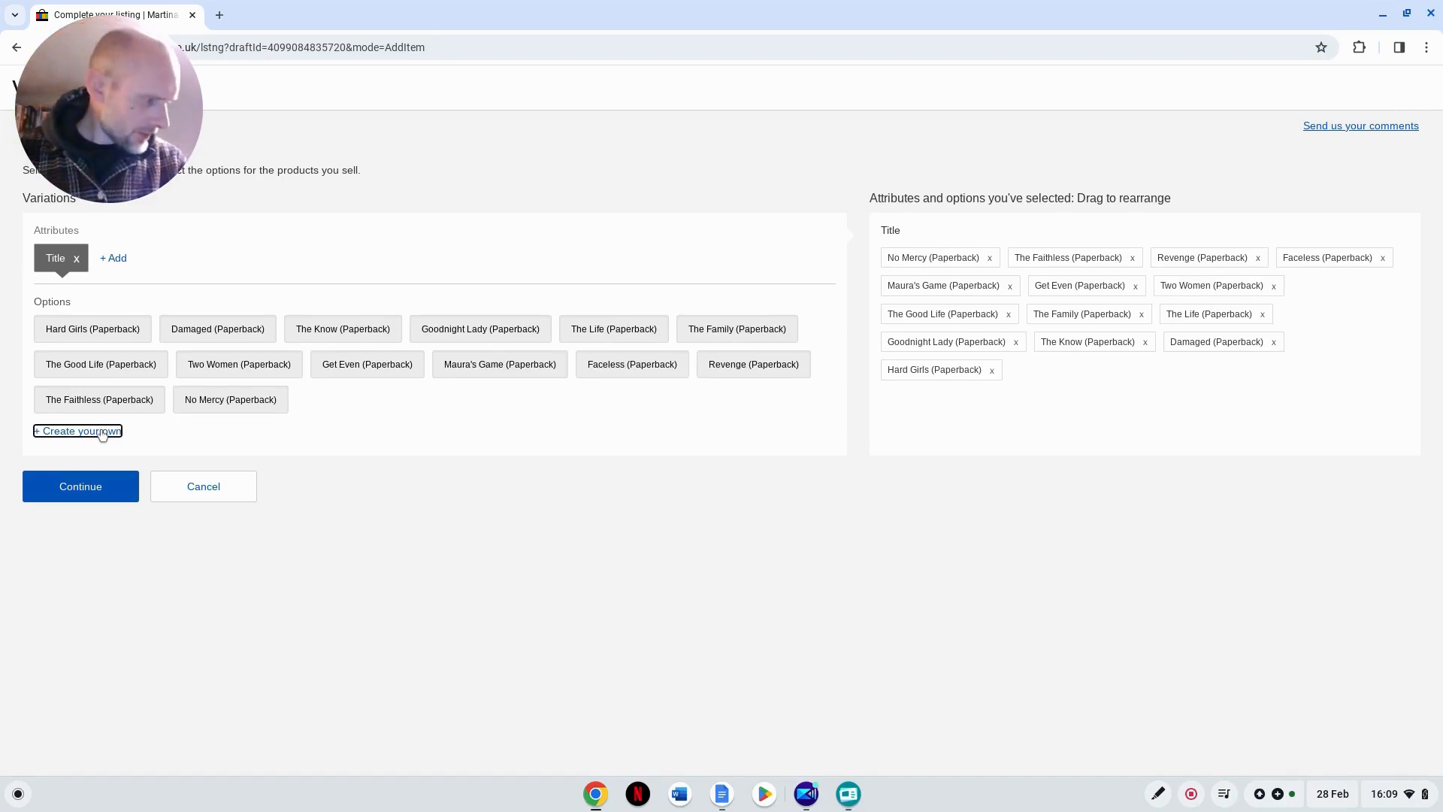
Step: Add "The Runaway (Paperback)" as another custom option of the Title attribute
key("Return")
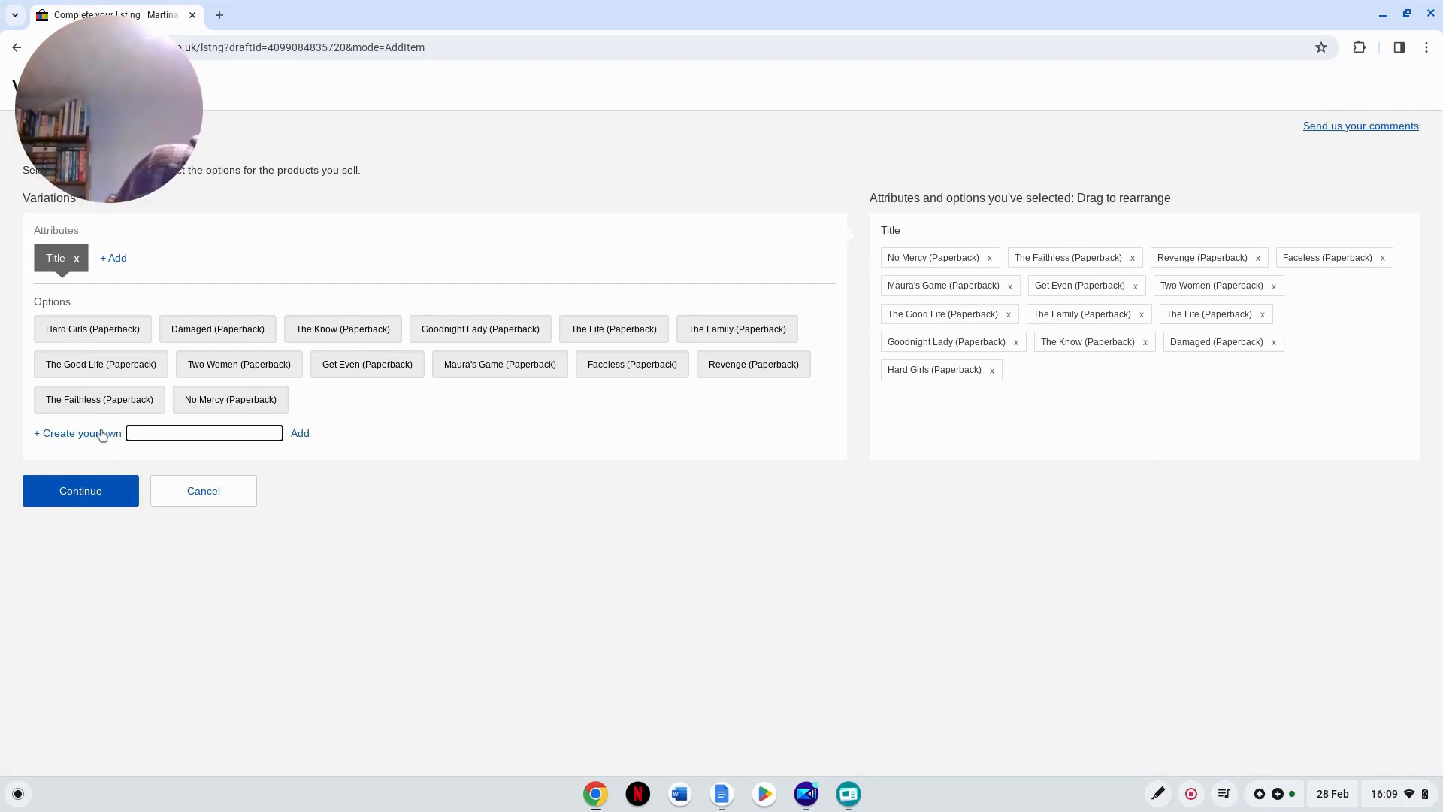
type("The Runaway")
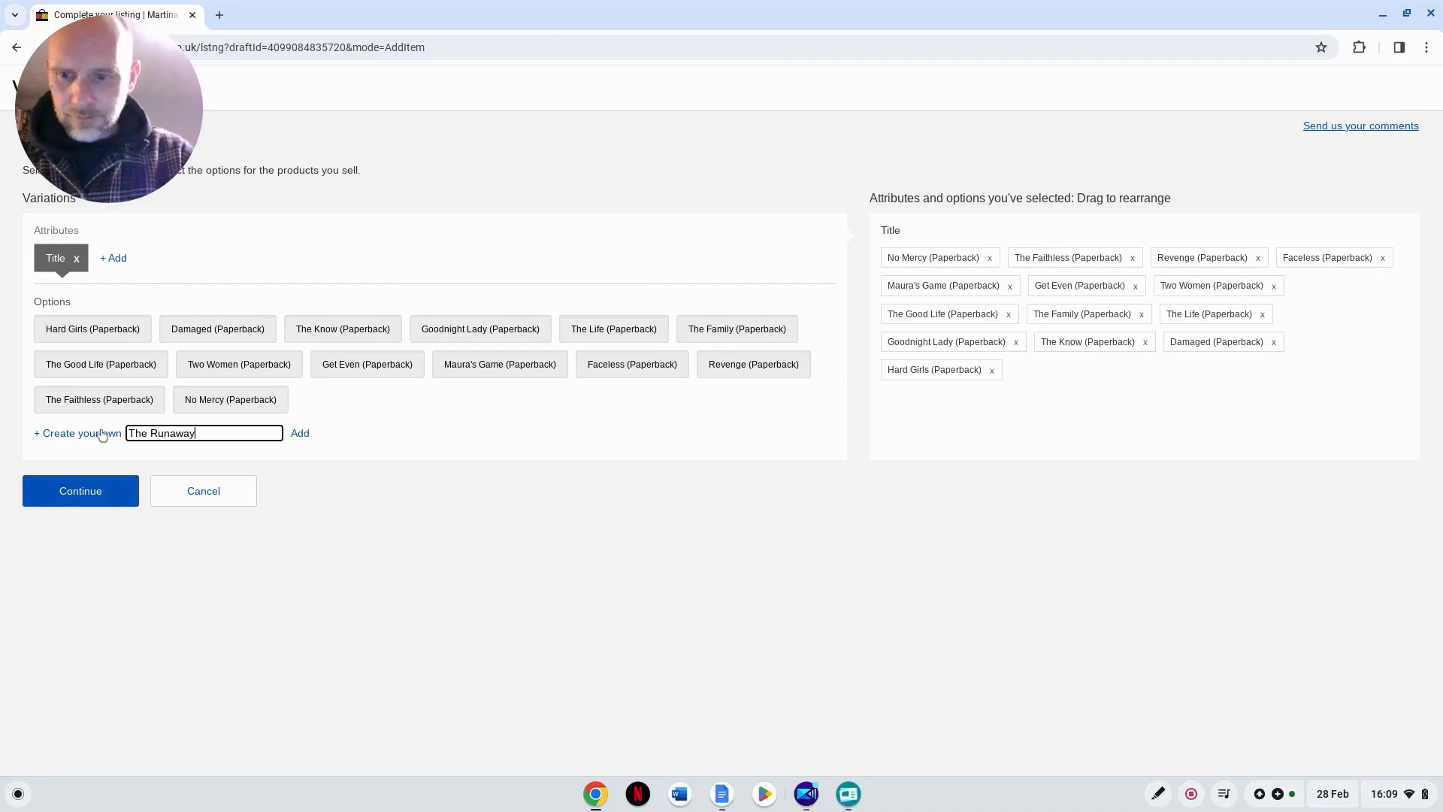
type(" (Paperback")
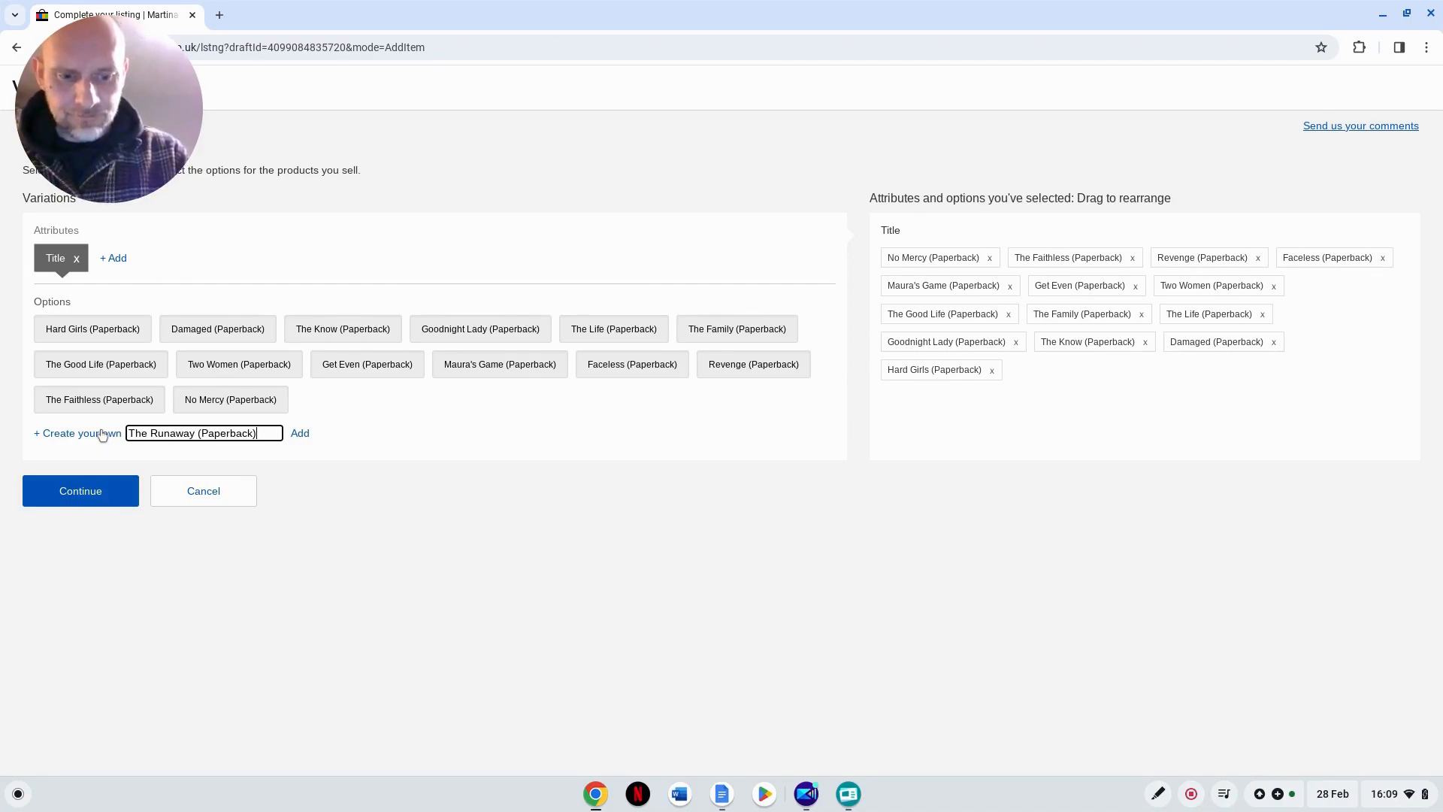
key("Return")
Step: Add "The Runaway (Small Paperback)" as a separate custom option of the Title attribute
key("Return")
type("The ")
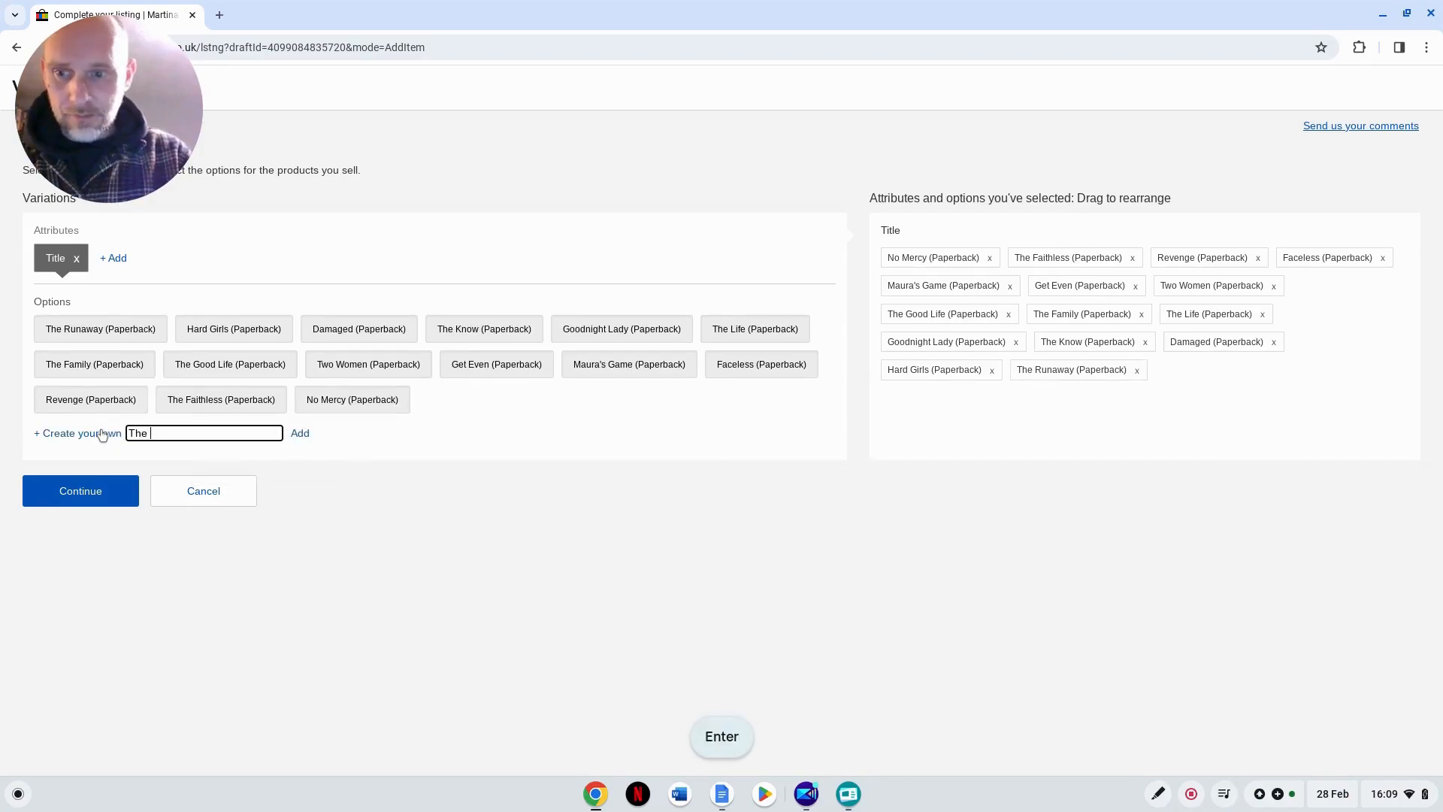
type("Runawa")
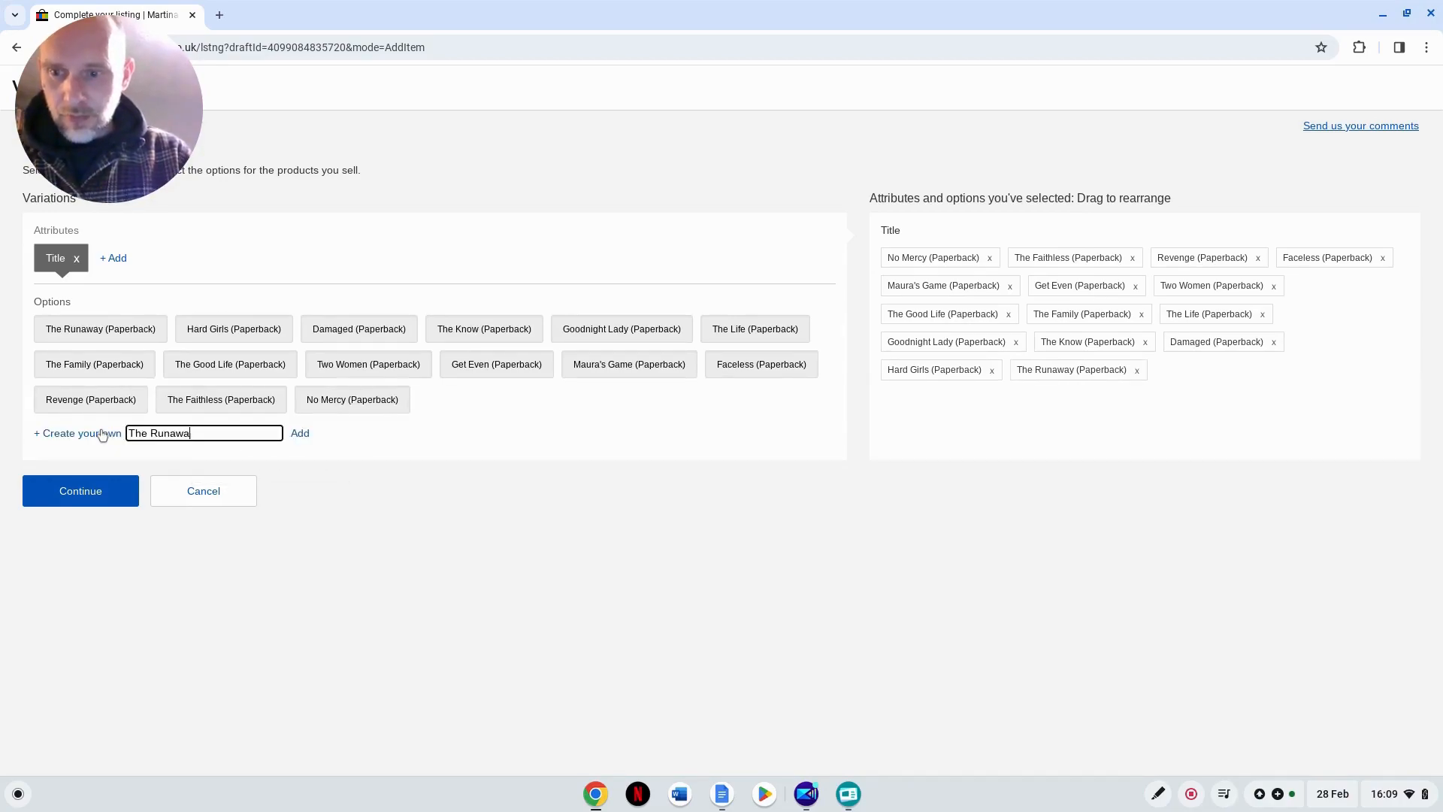
type("y (SMall")
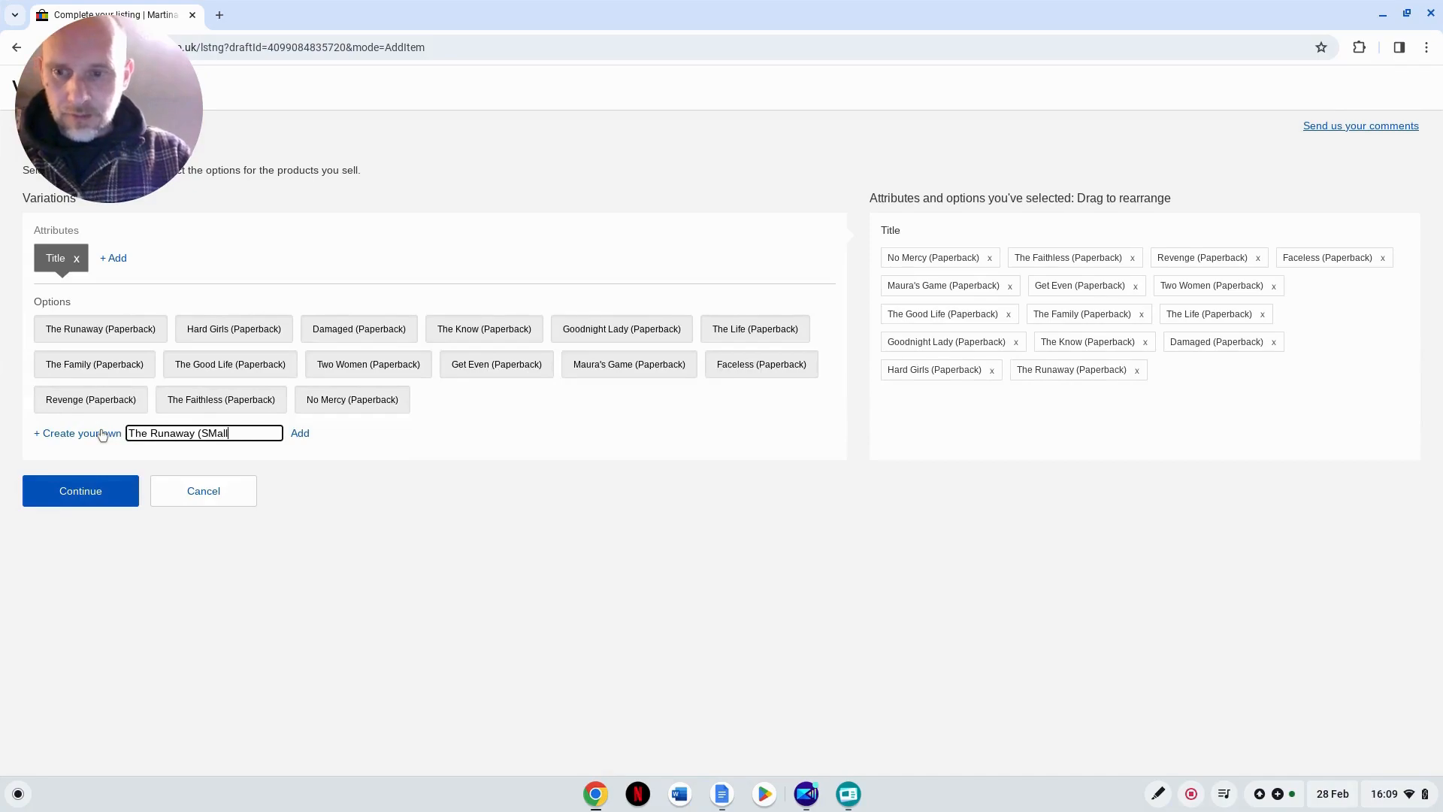
key("BackSpace")
type("mall Paperback)")
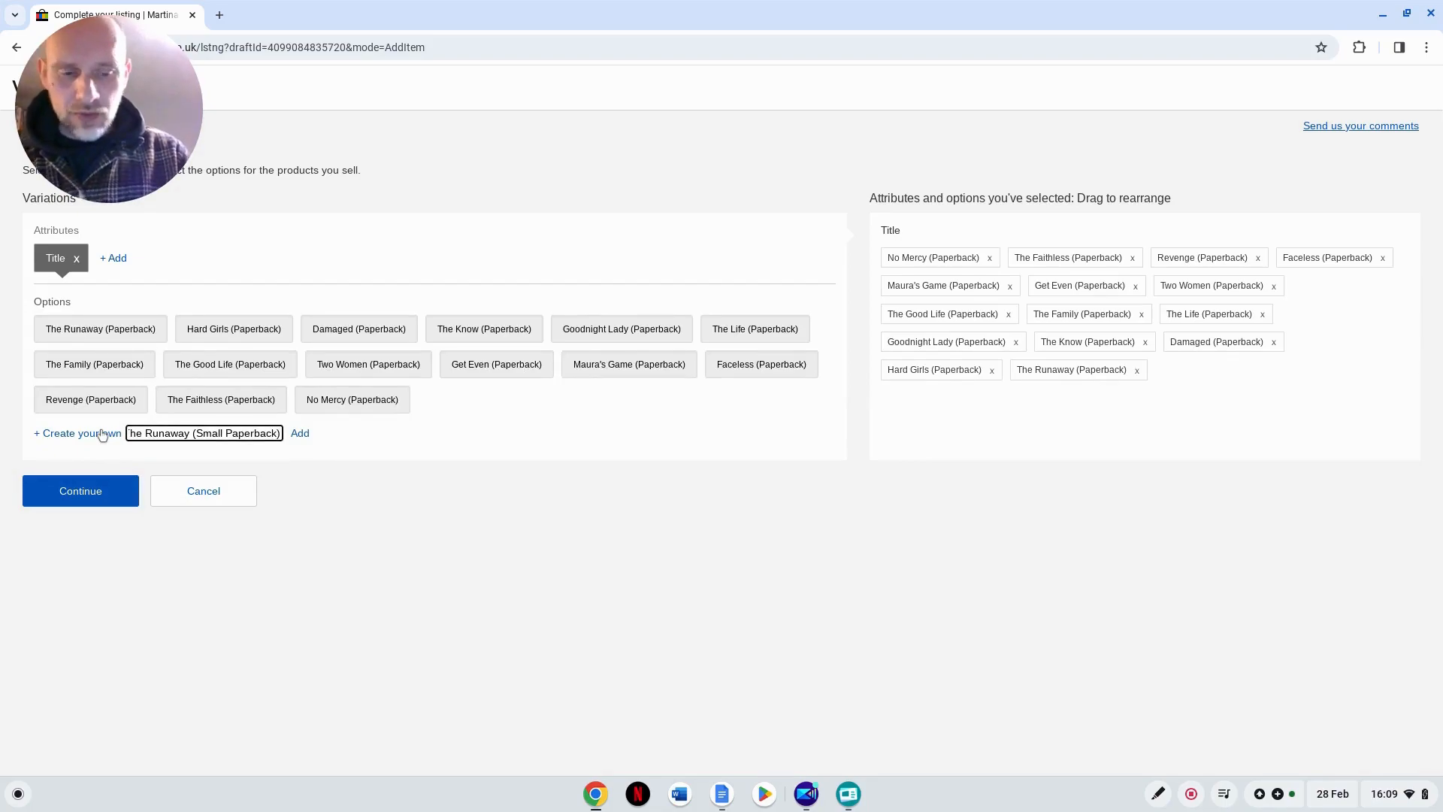
key("Return")
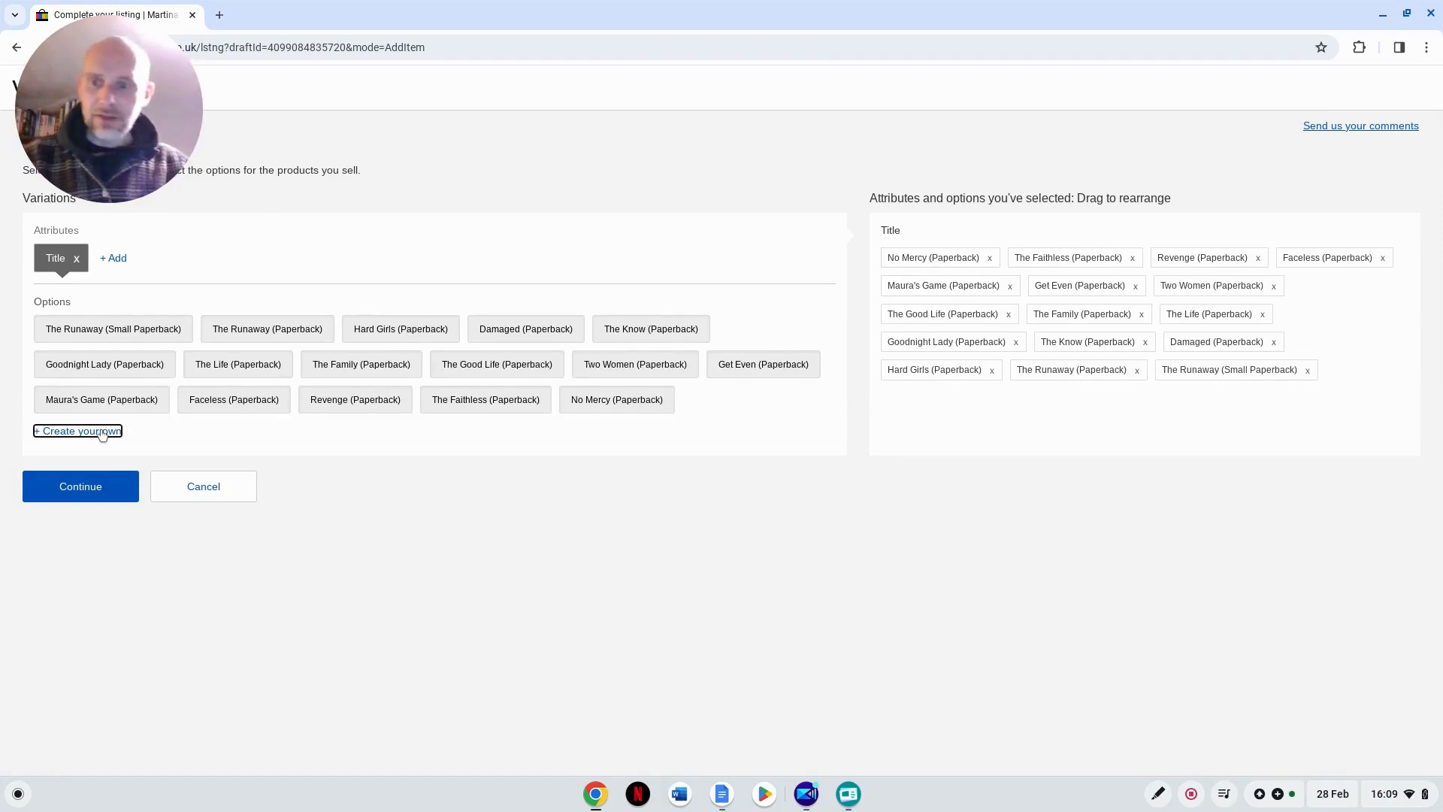
Step: Add "The Take (Paperback)" as another custom option of the Title attribute
key("Return")
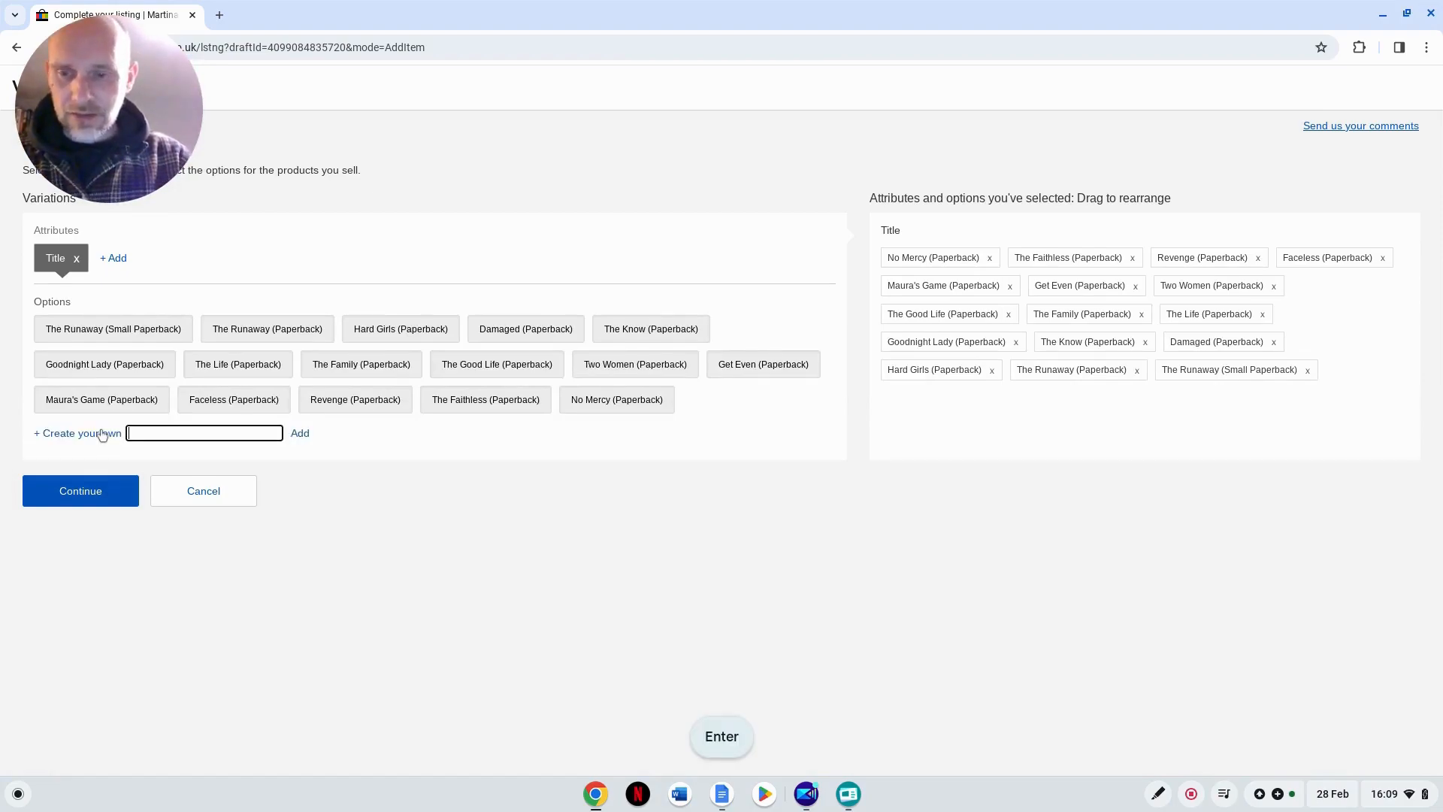
type("The Take (Paperback")
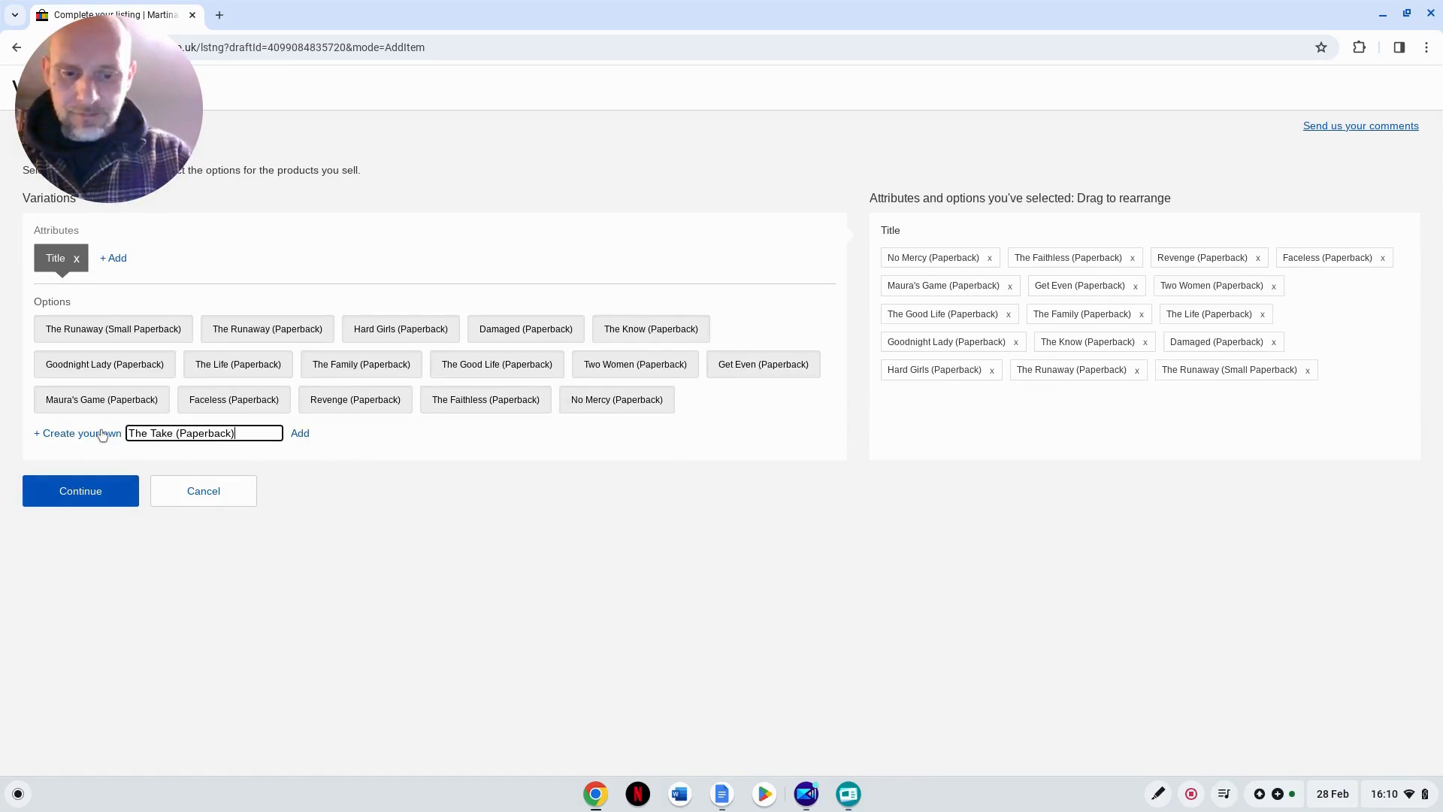
key("Return")
Step: Add "The Take (Small Paperback)" as a separate custom option of the Title attribute
key("Return")
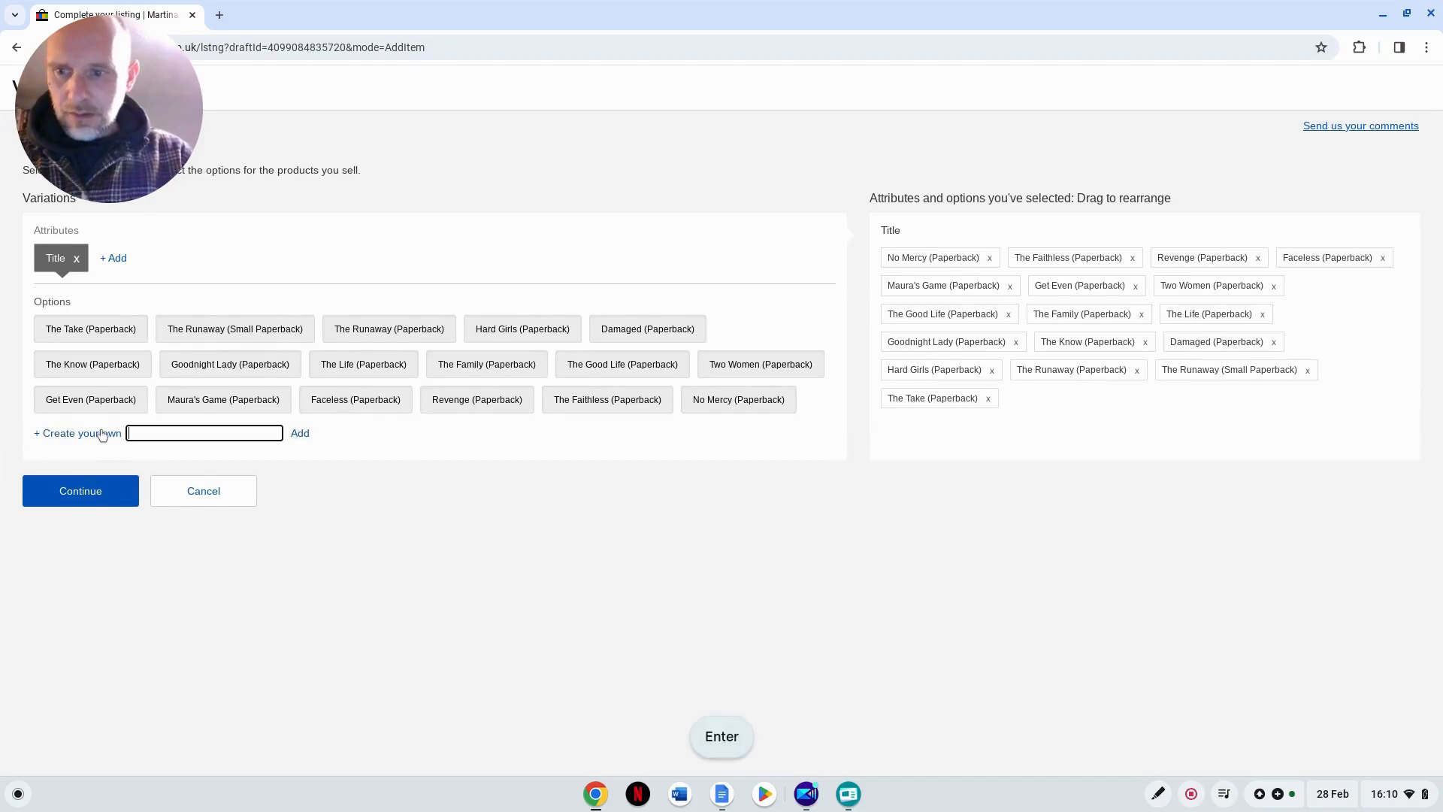
type("The Take ")
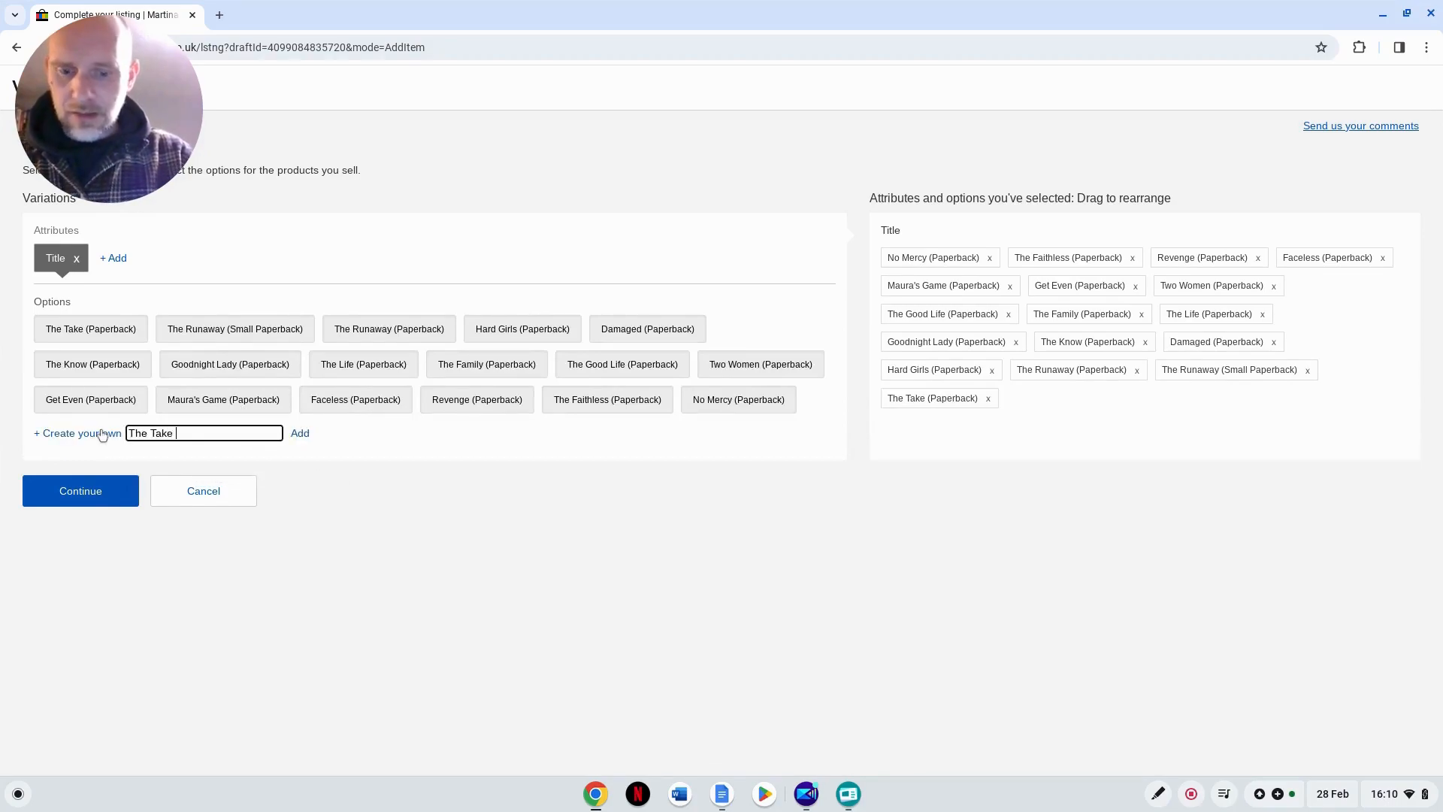
type("(Small Paperback")
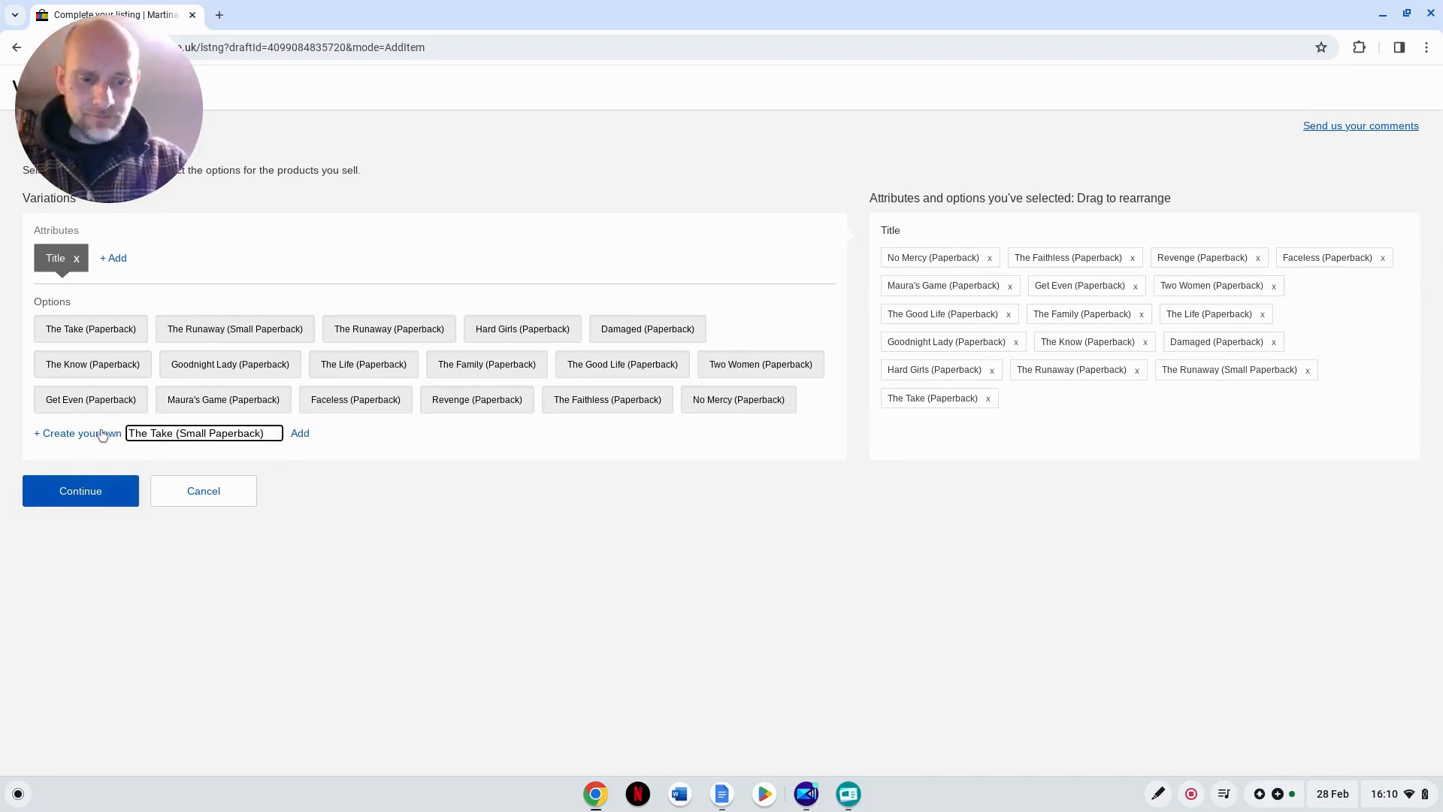
key("Return")
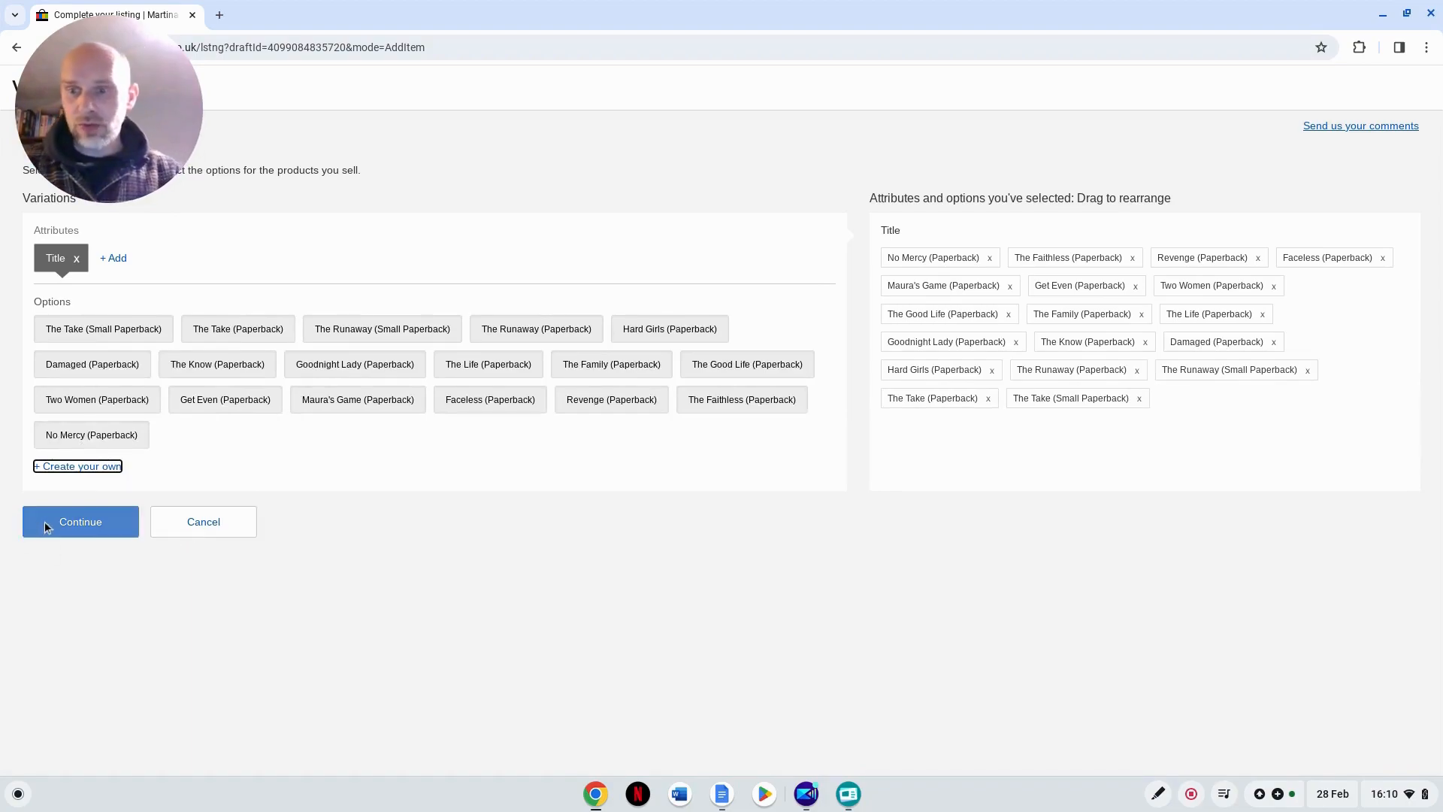
Step: Accept the completed set of Title options and proceed to the photos and variation combinations
left_click(72, 524)
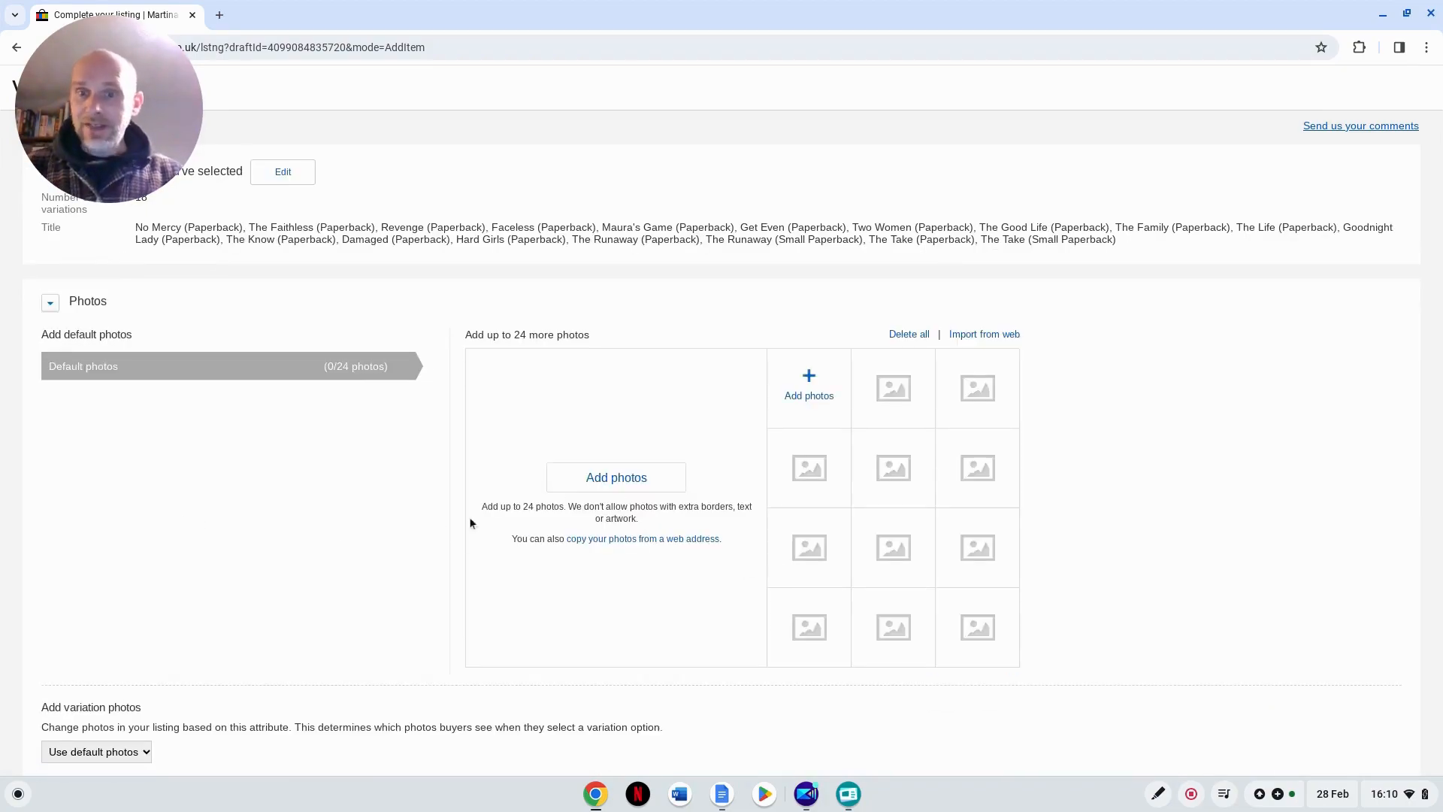
scroll(462, 545, "down", 7)
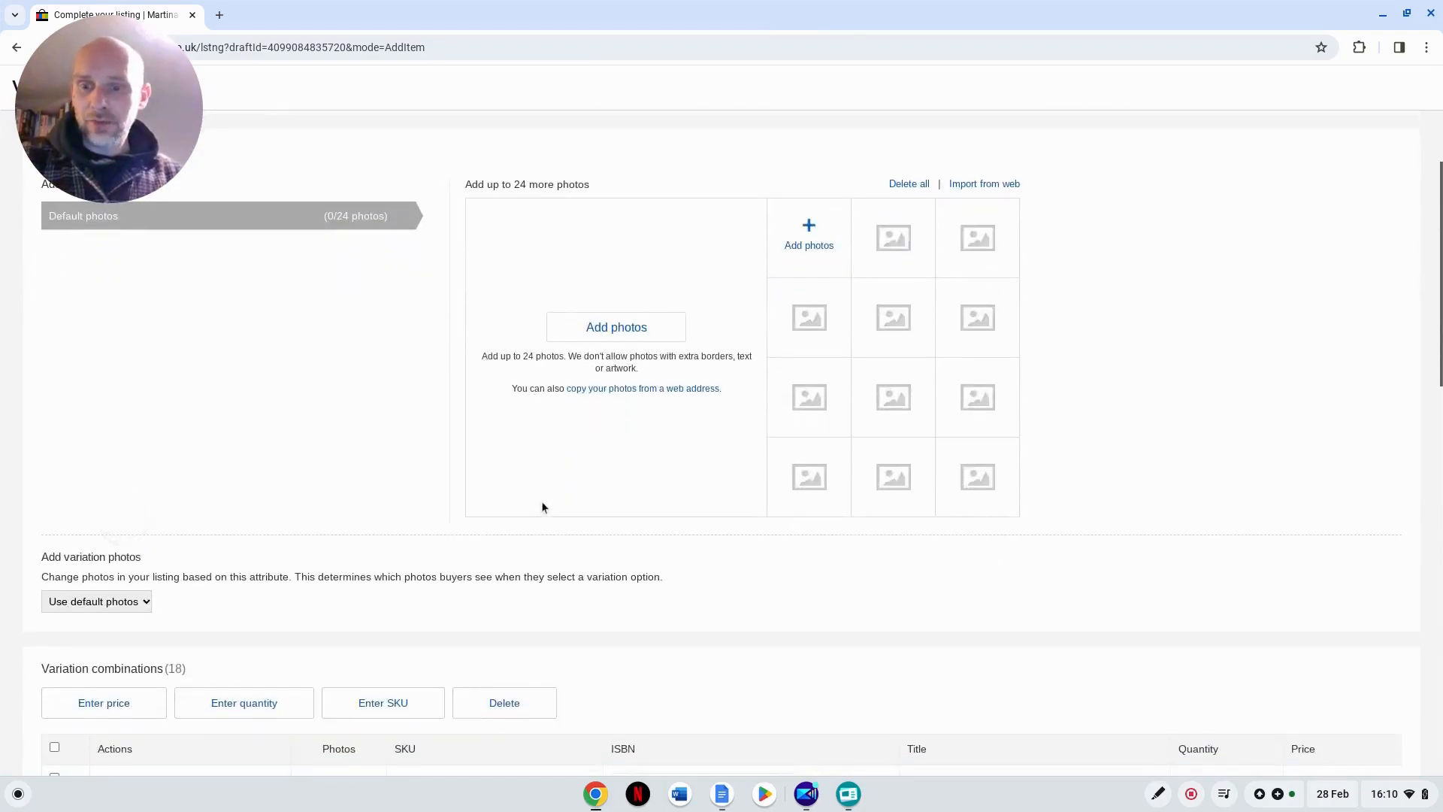
Step: Select all variation combinations and set their price to 3.00 in one bulk edit
scroll(549, 492, "down", 1)
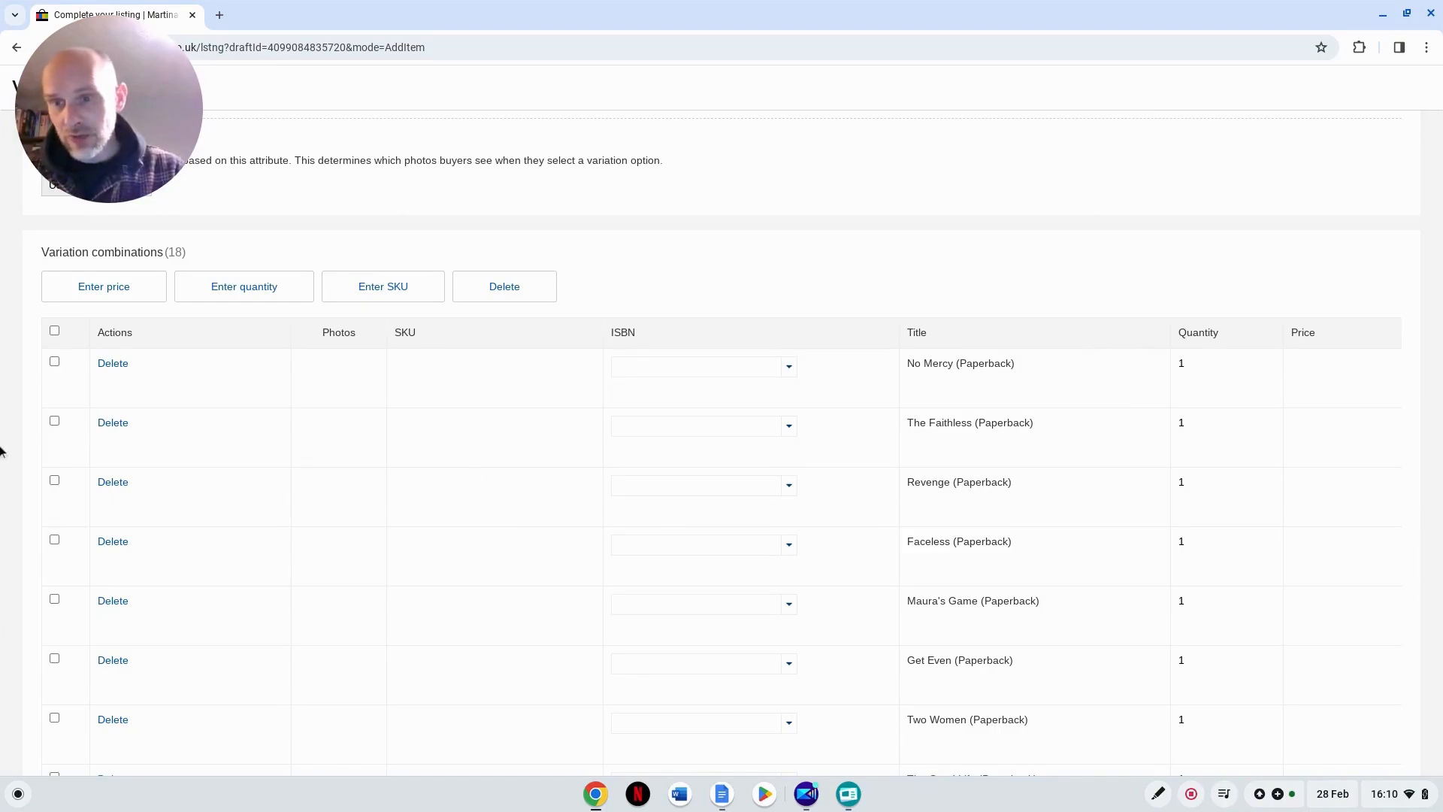
left_click(54, 331)
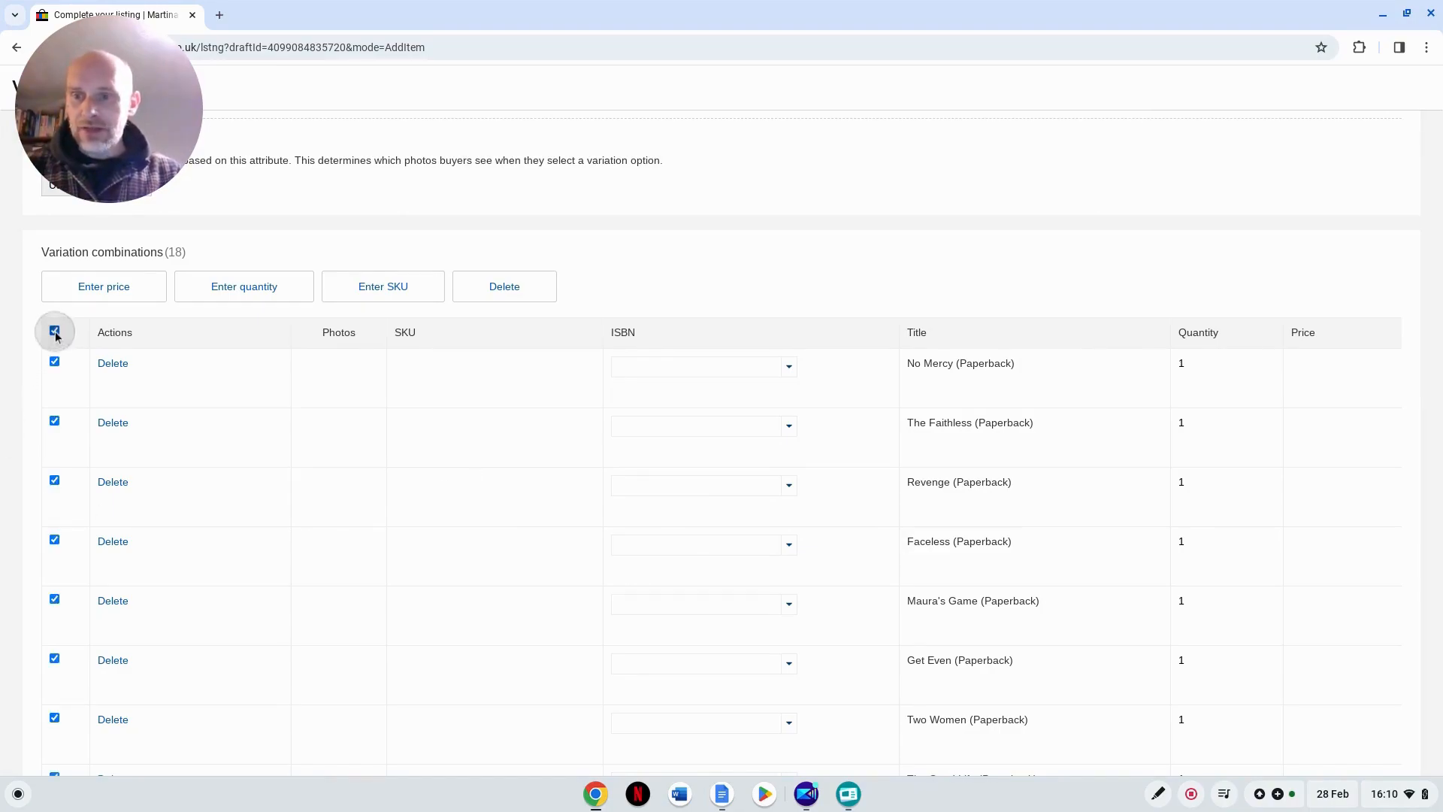
left_click(96, 293)
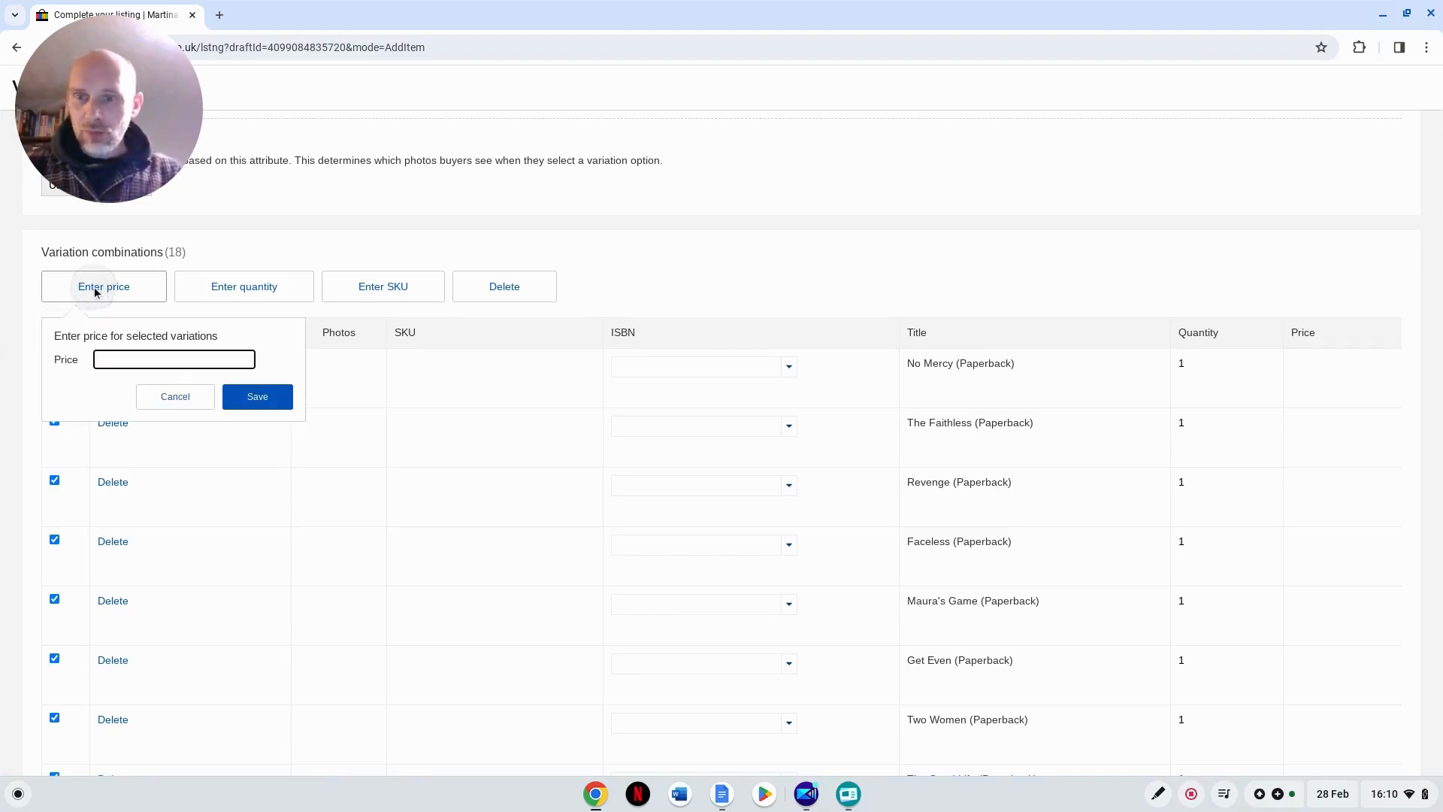
type("3")
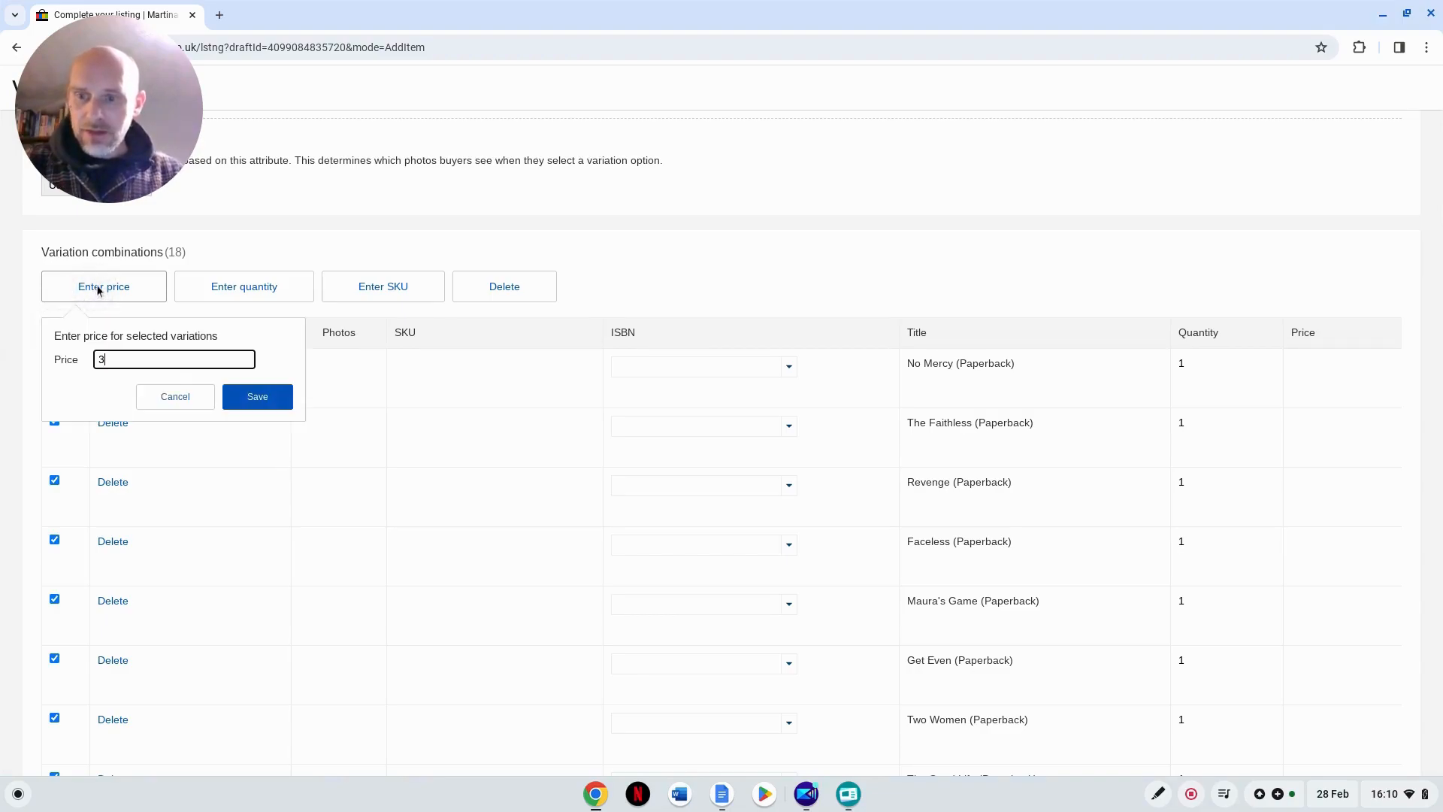
left_click(249, 402)
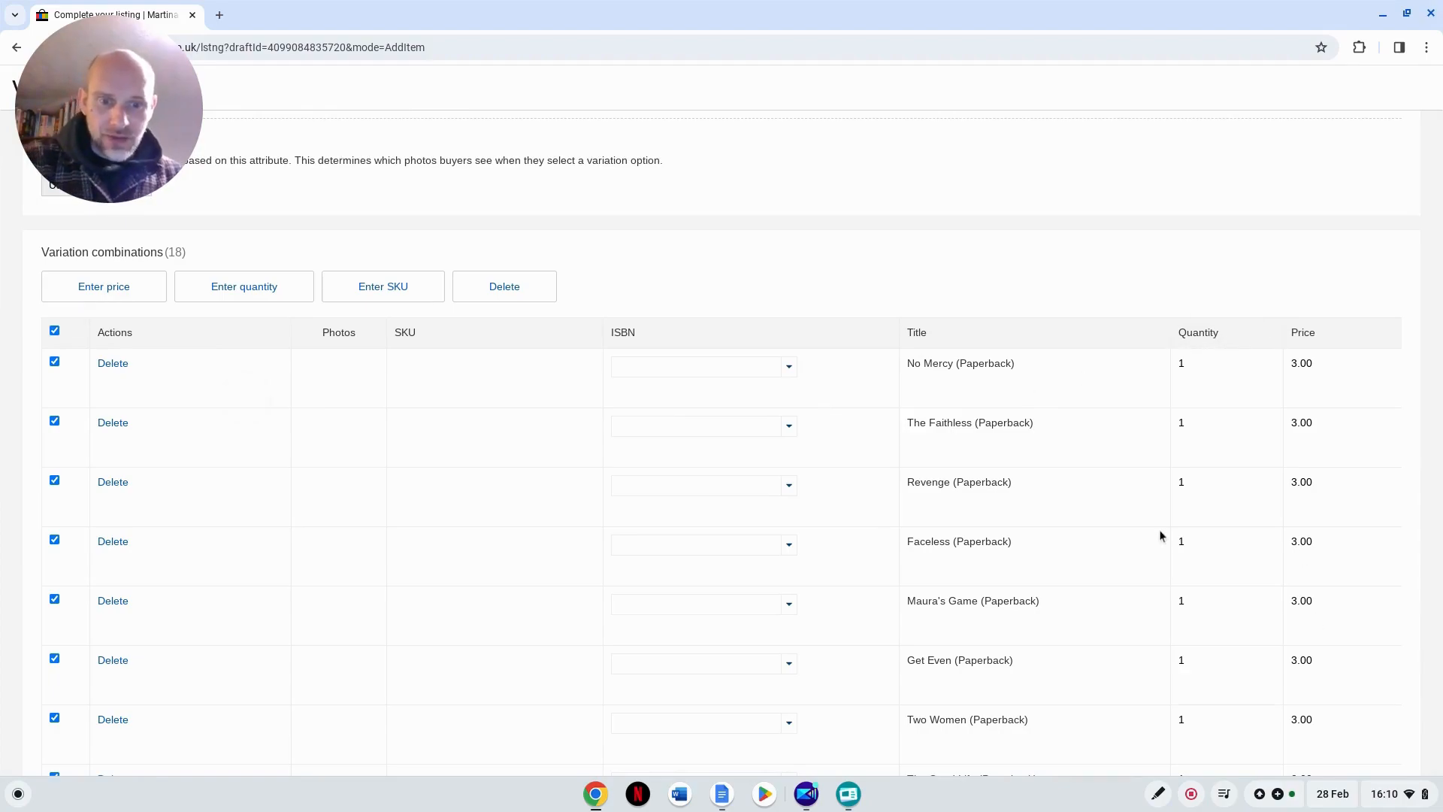
Step: Set the quantity to 2 for Damaged, 3 for Hard Girls and 2 for Revenge in the variation combinations
scroll(1160, 535, "down", 10)
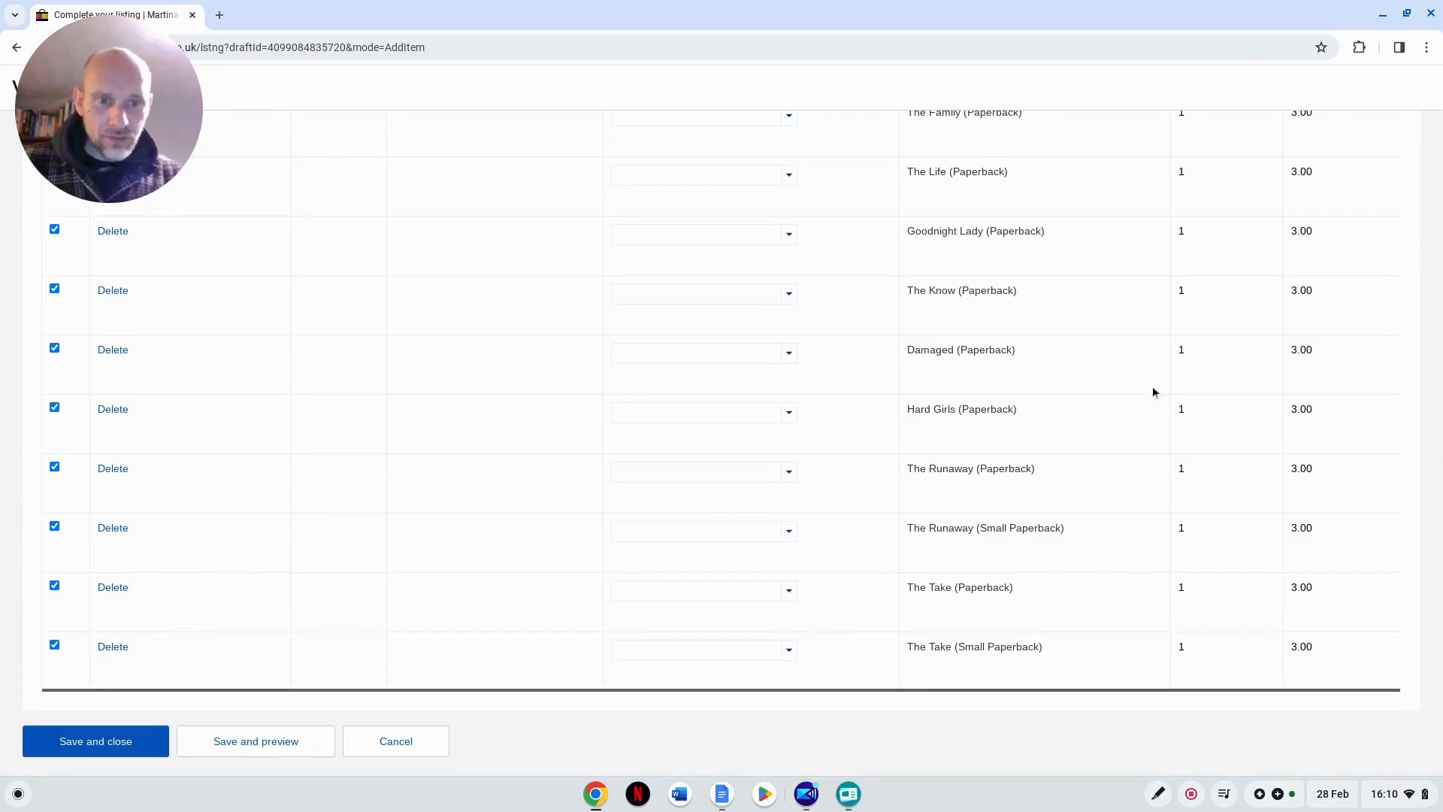
left_click(1212, 353)
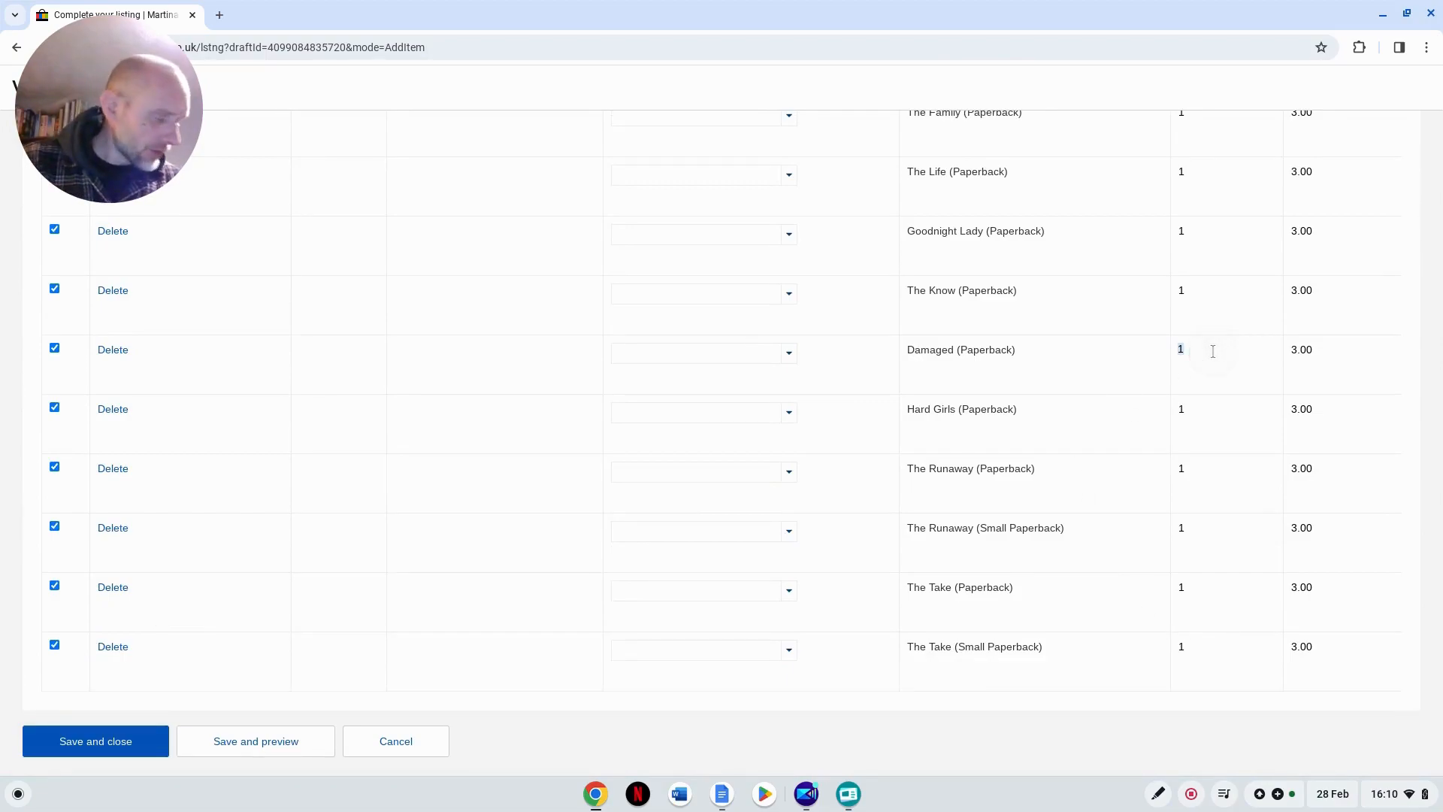
type("2")
left_click(1205, 411)
type("3")
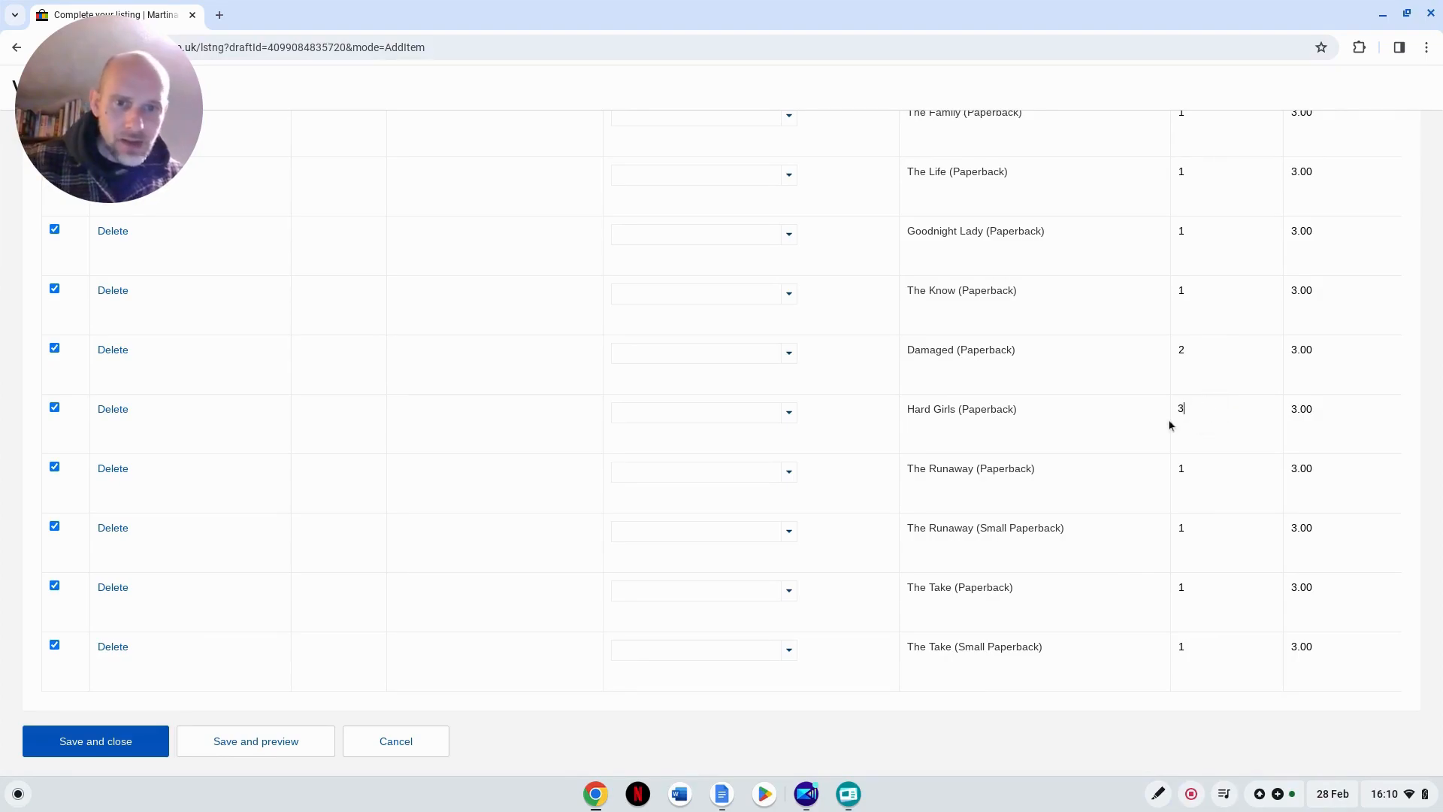
scroll(1168, 426, "up", 6)
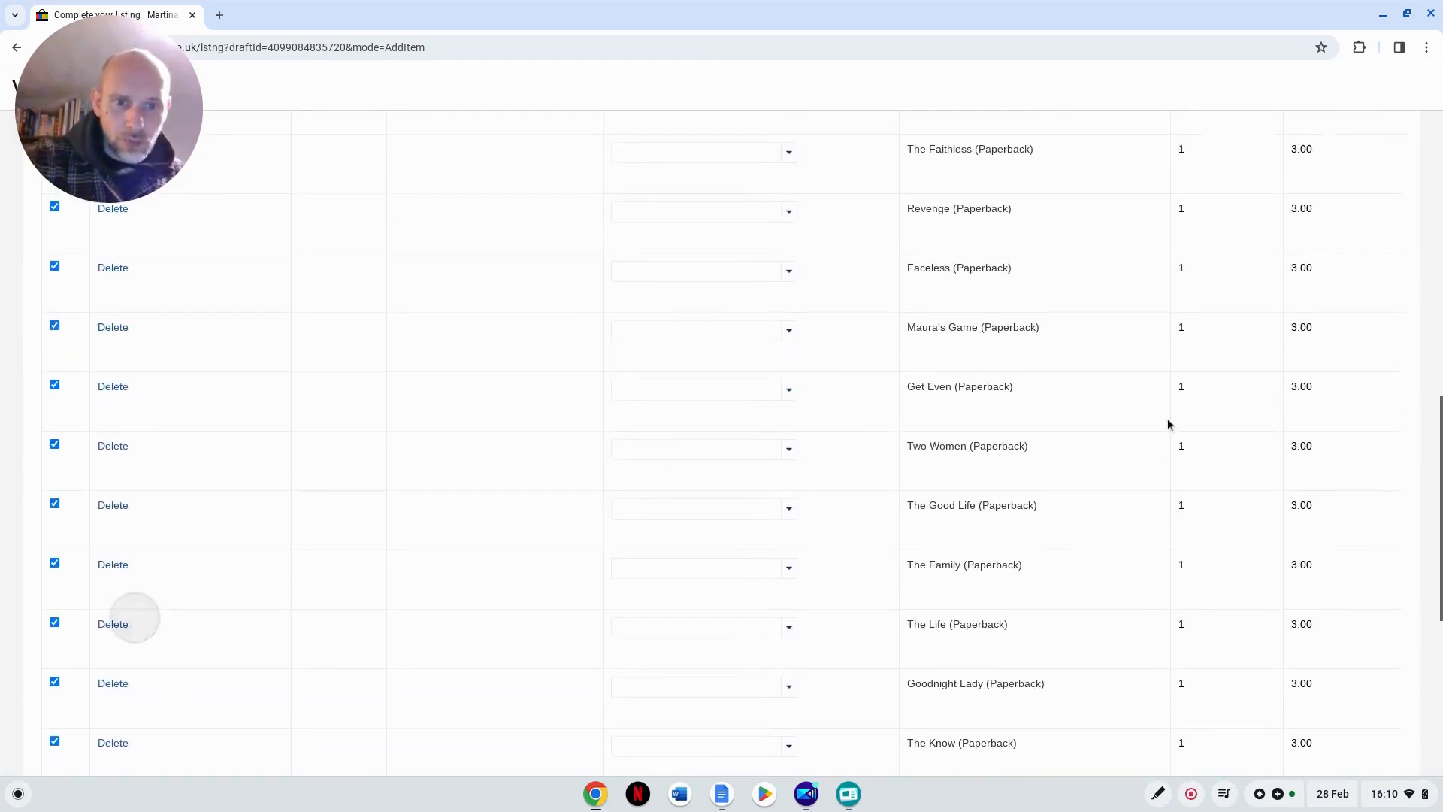
left_click(1197, 212)
type("2")
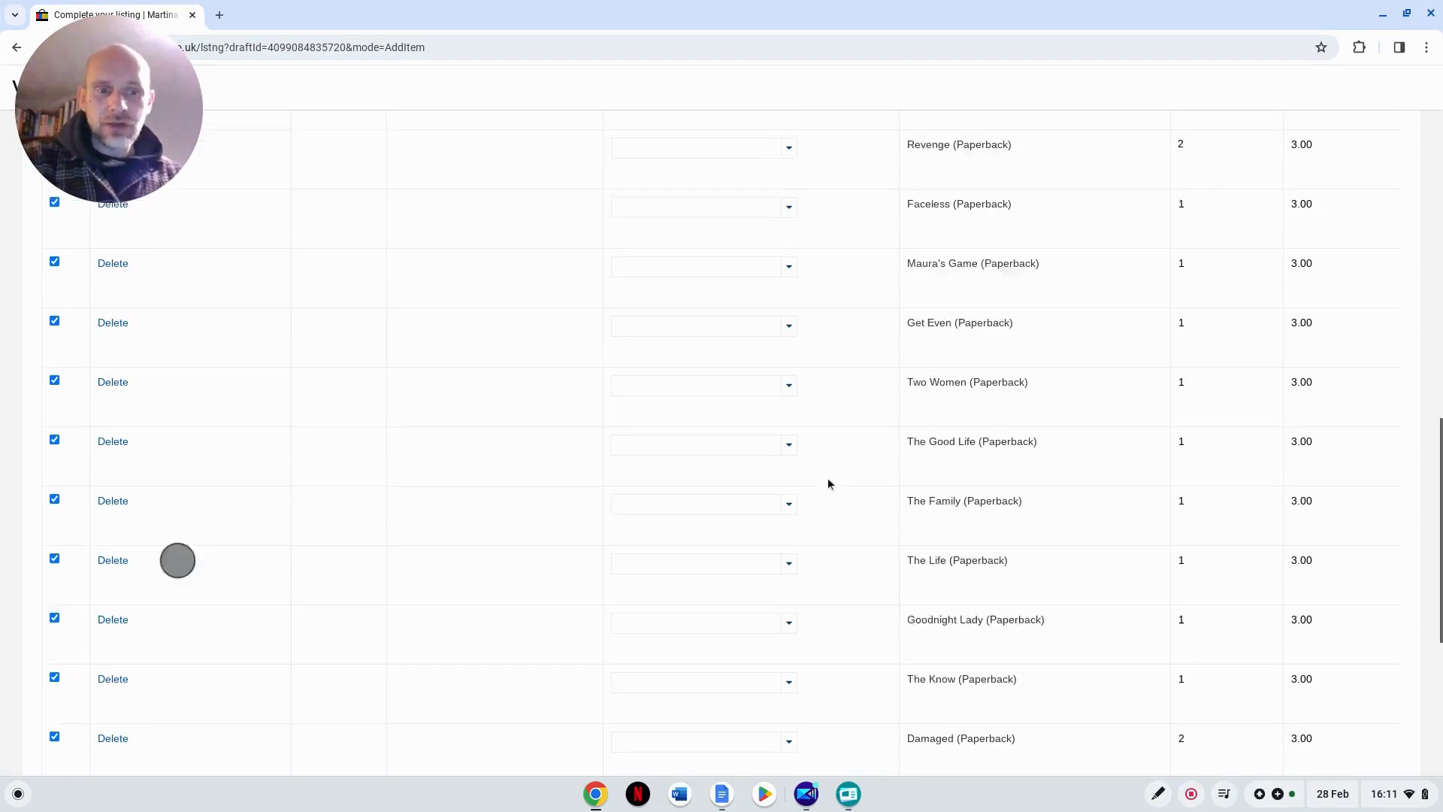
Step: Base the variation photos on the Title attribute and go through the photo slots from The Faithless to Maura's Game
scroll(827, 479, "down", 6)
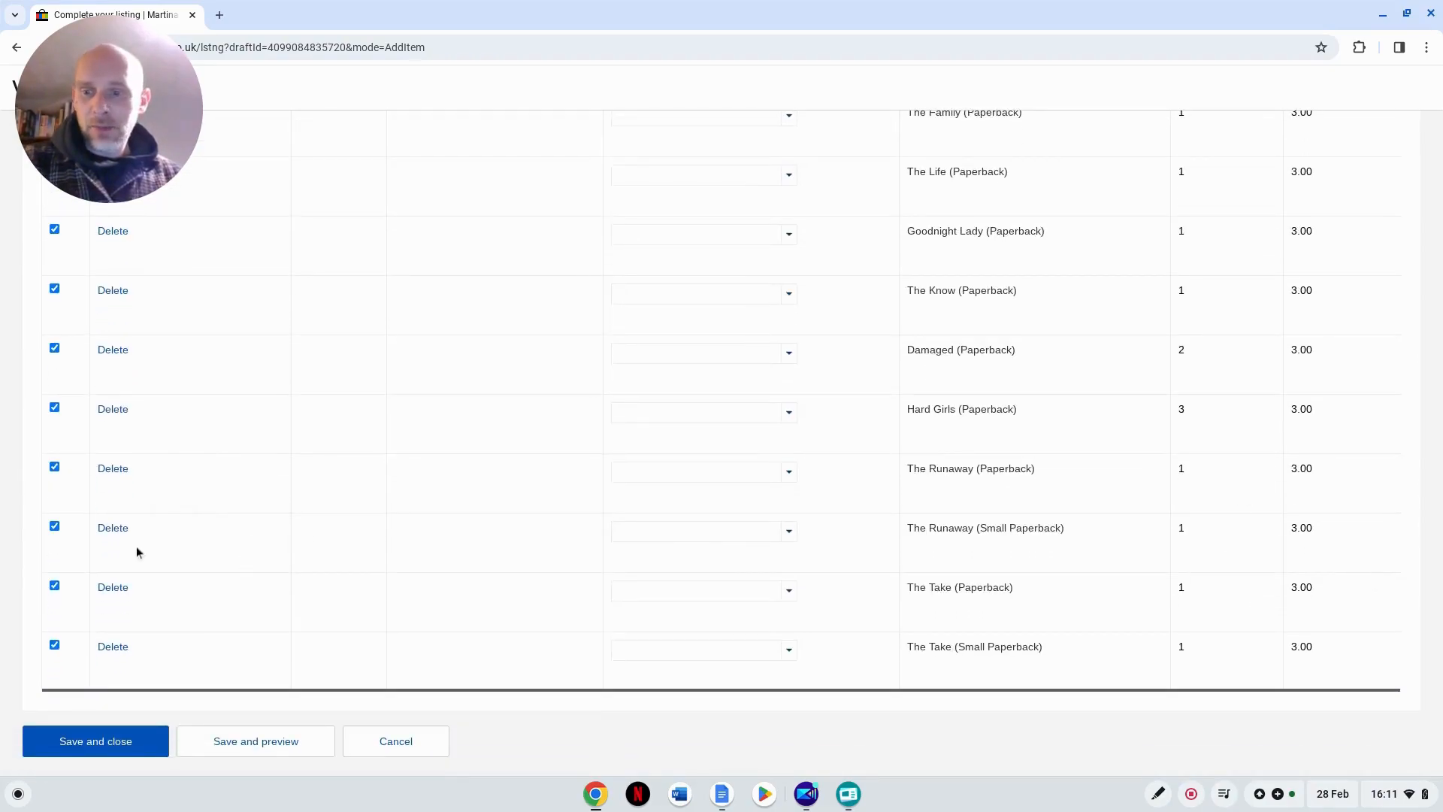
scroll(137, 545, "up", 10)
scroll(136, 544, "up", 7)
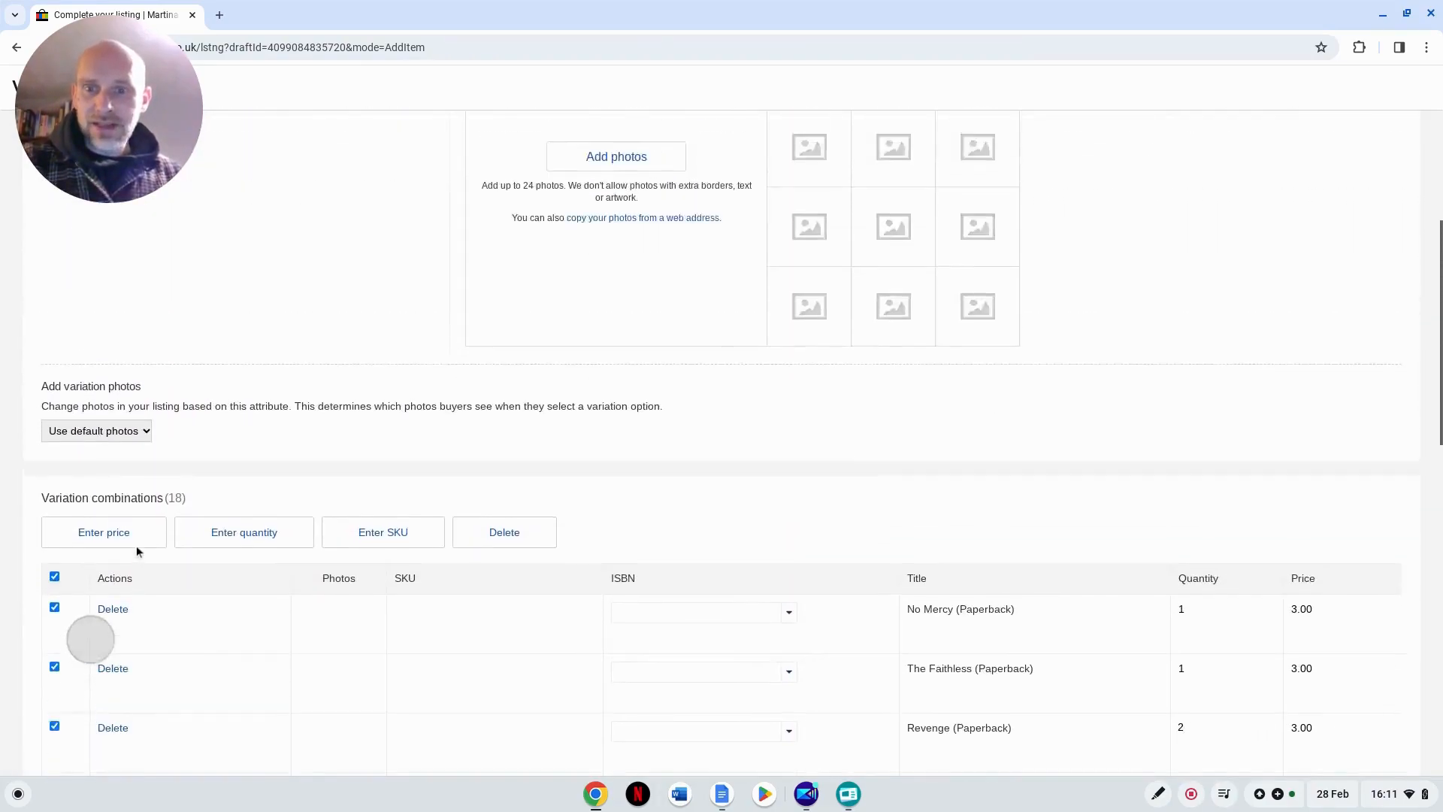
scroll(361, 743, "down", 7)
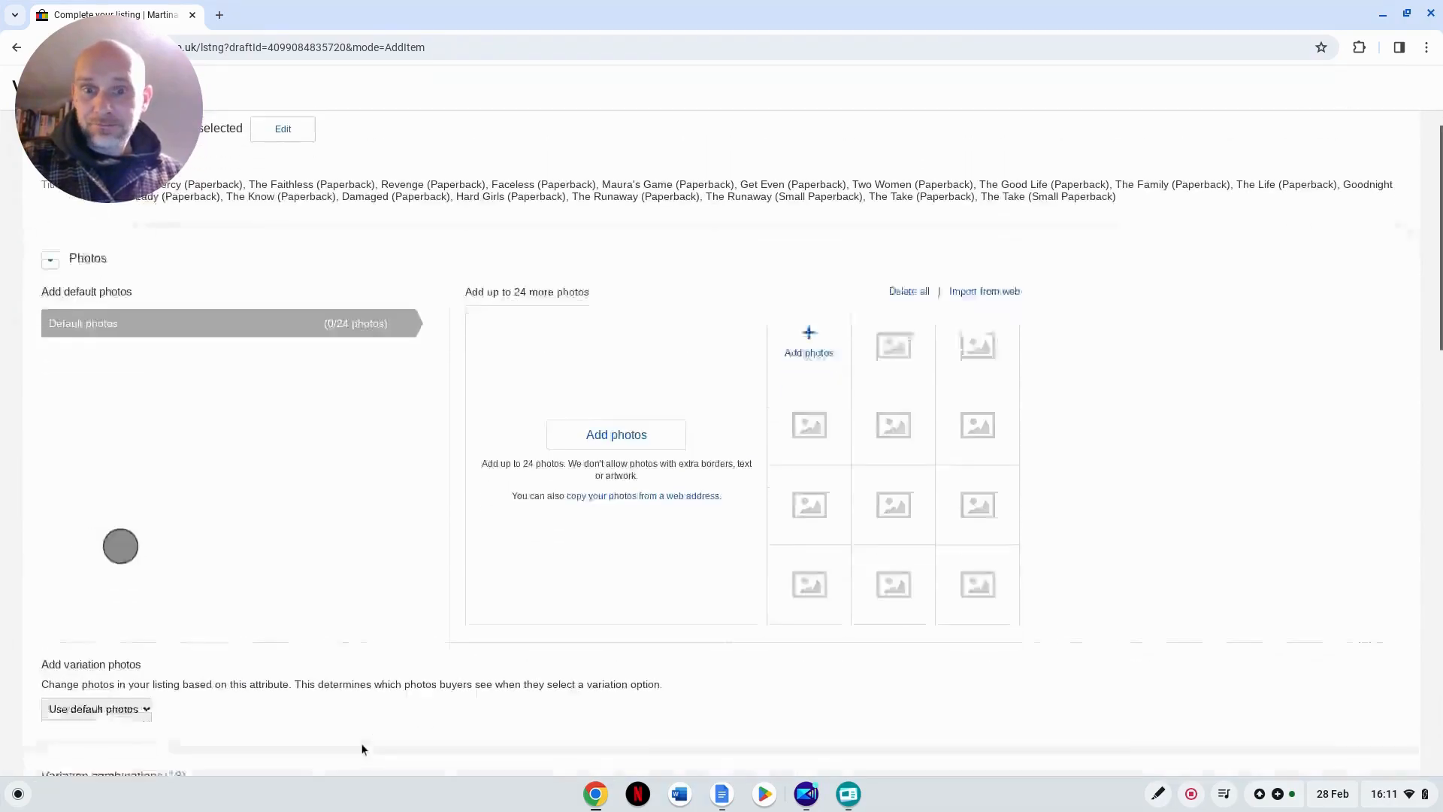
scroll(342, 750, "down", 1)
scroll(345, 747, "up", 8)
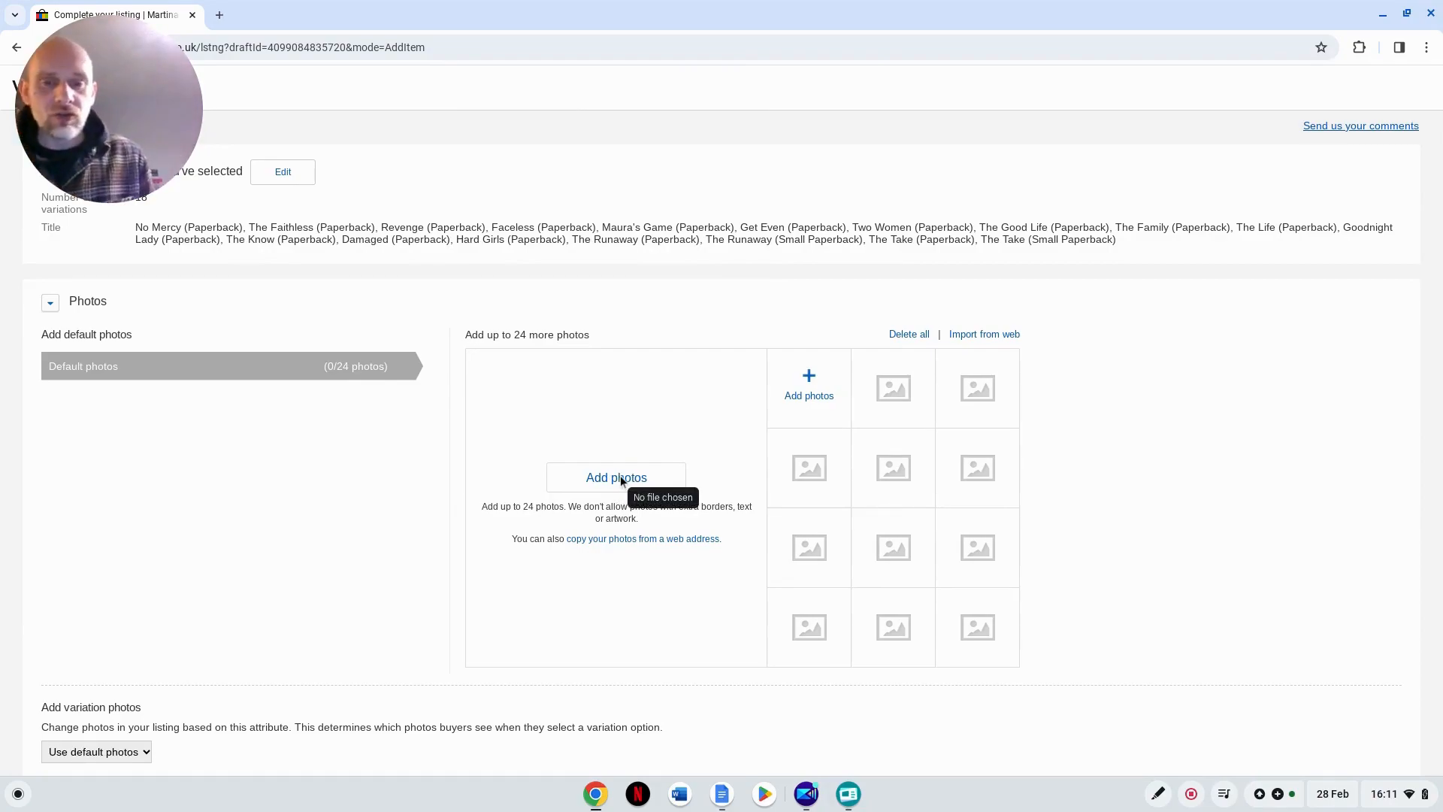
scroll(553, 574, "down", 5)
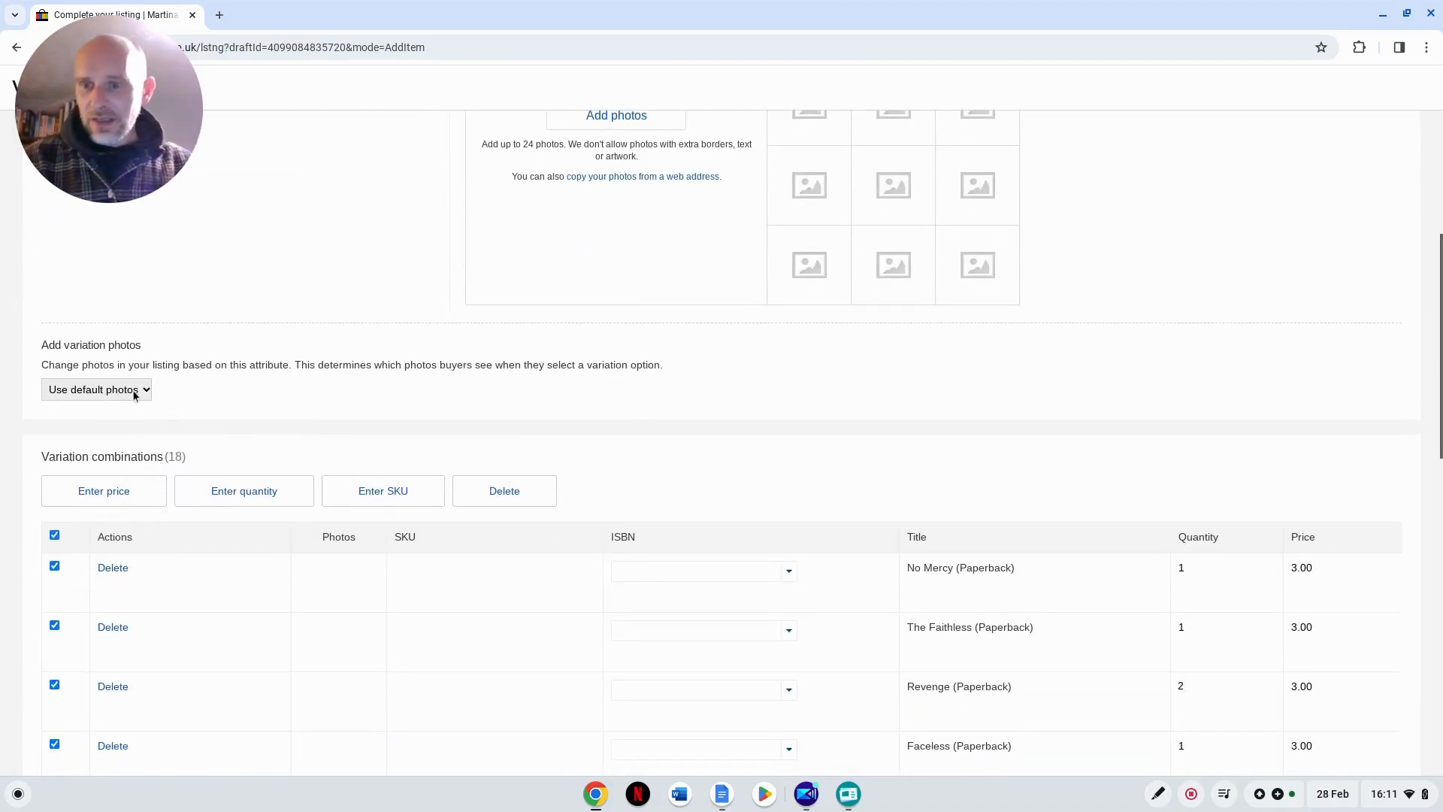
left_click(145, 391)
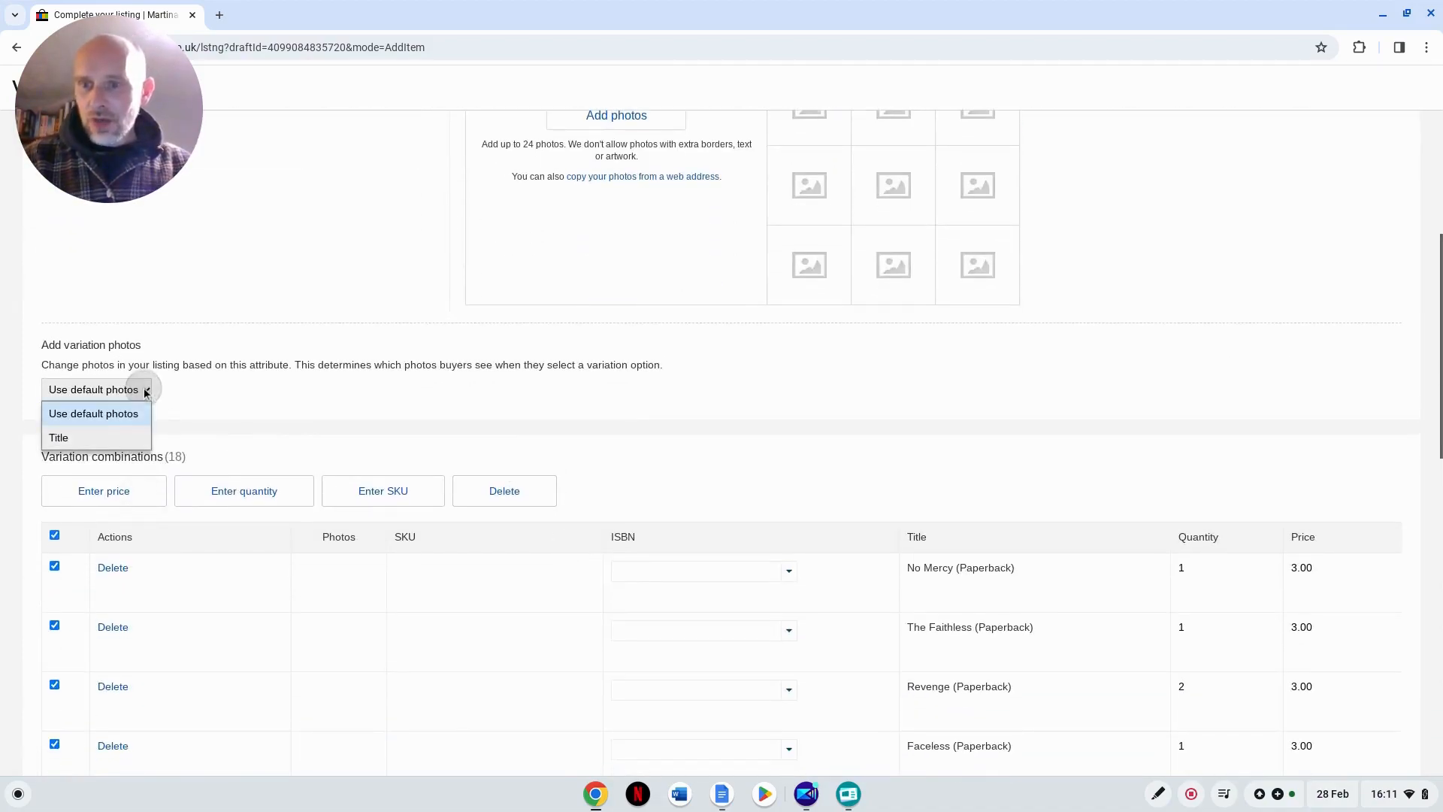
left_click(96, 442)
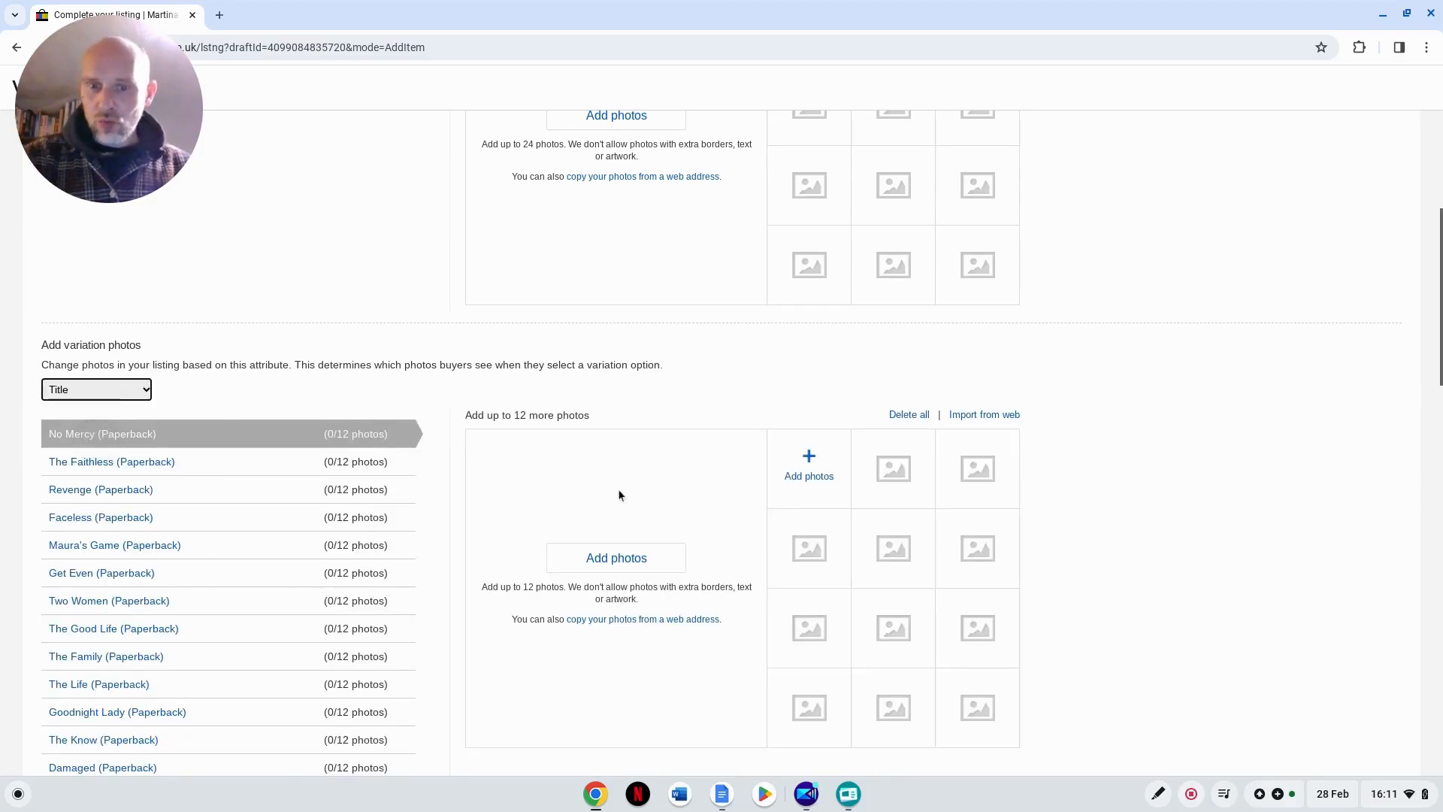
left_click(348, 465)
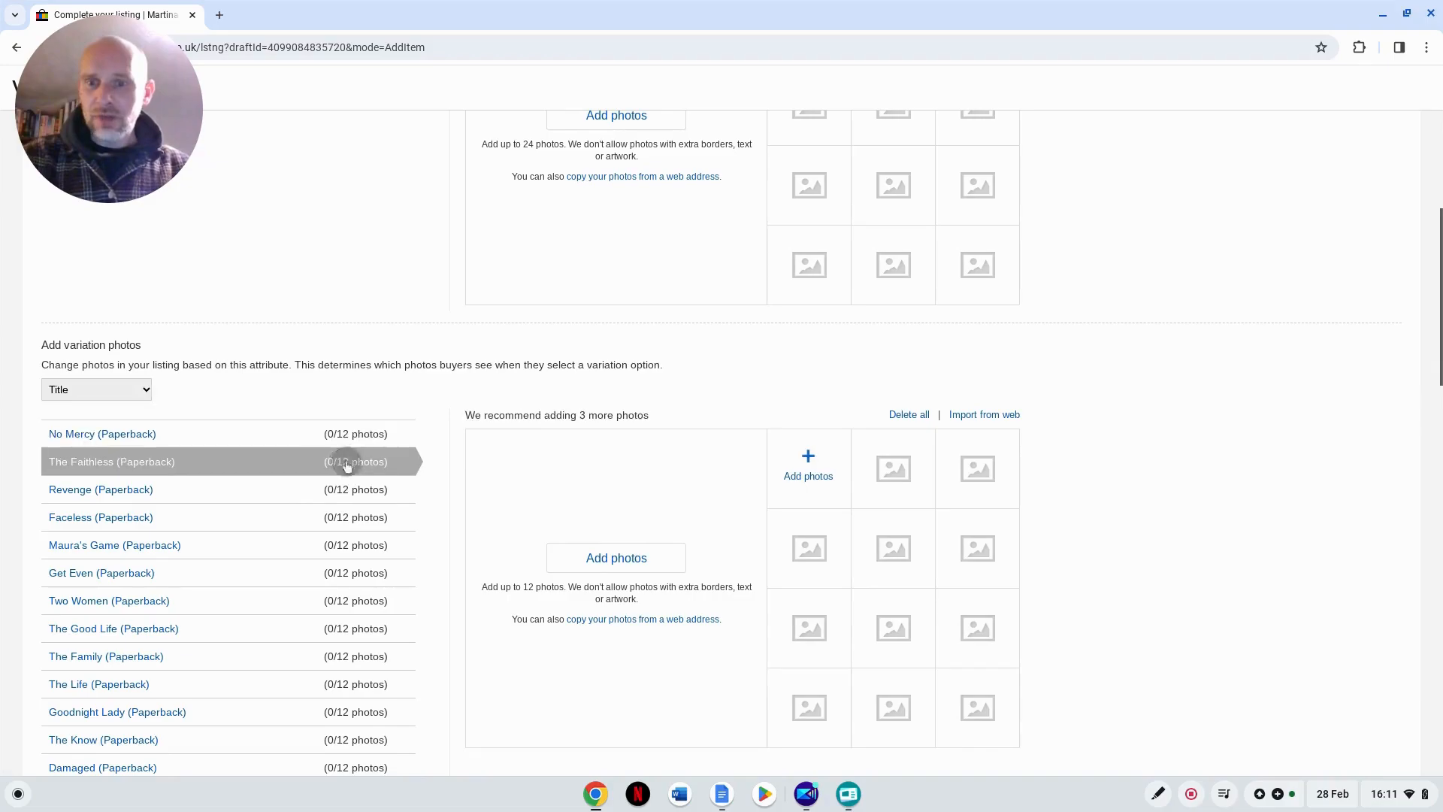
left_click(346, 490)
left_click(342, 522)
left_click(334, 547)
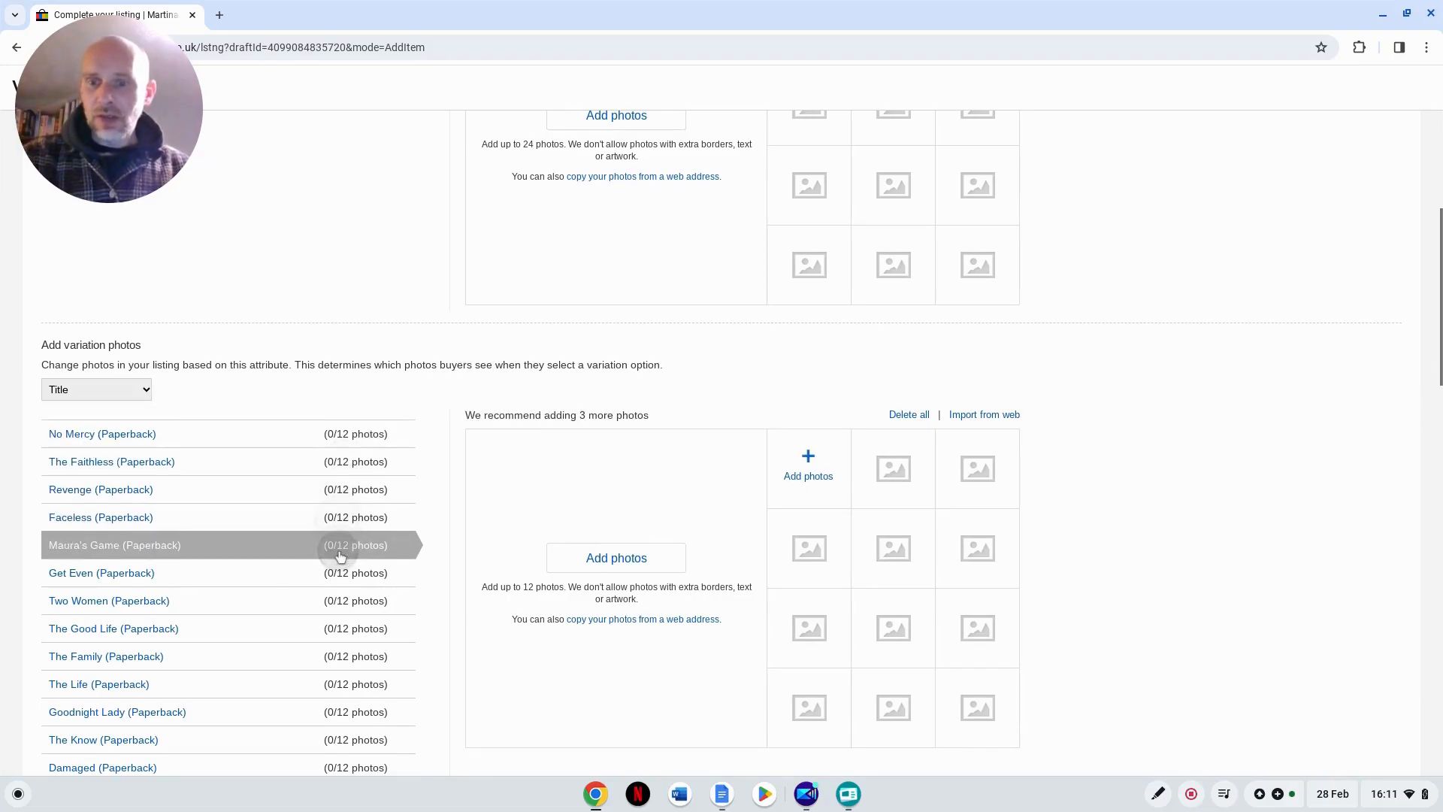
Step: Save the variations and return to the main listing form
scroll(241, 447, "down", 14)
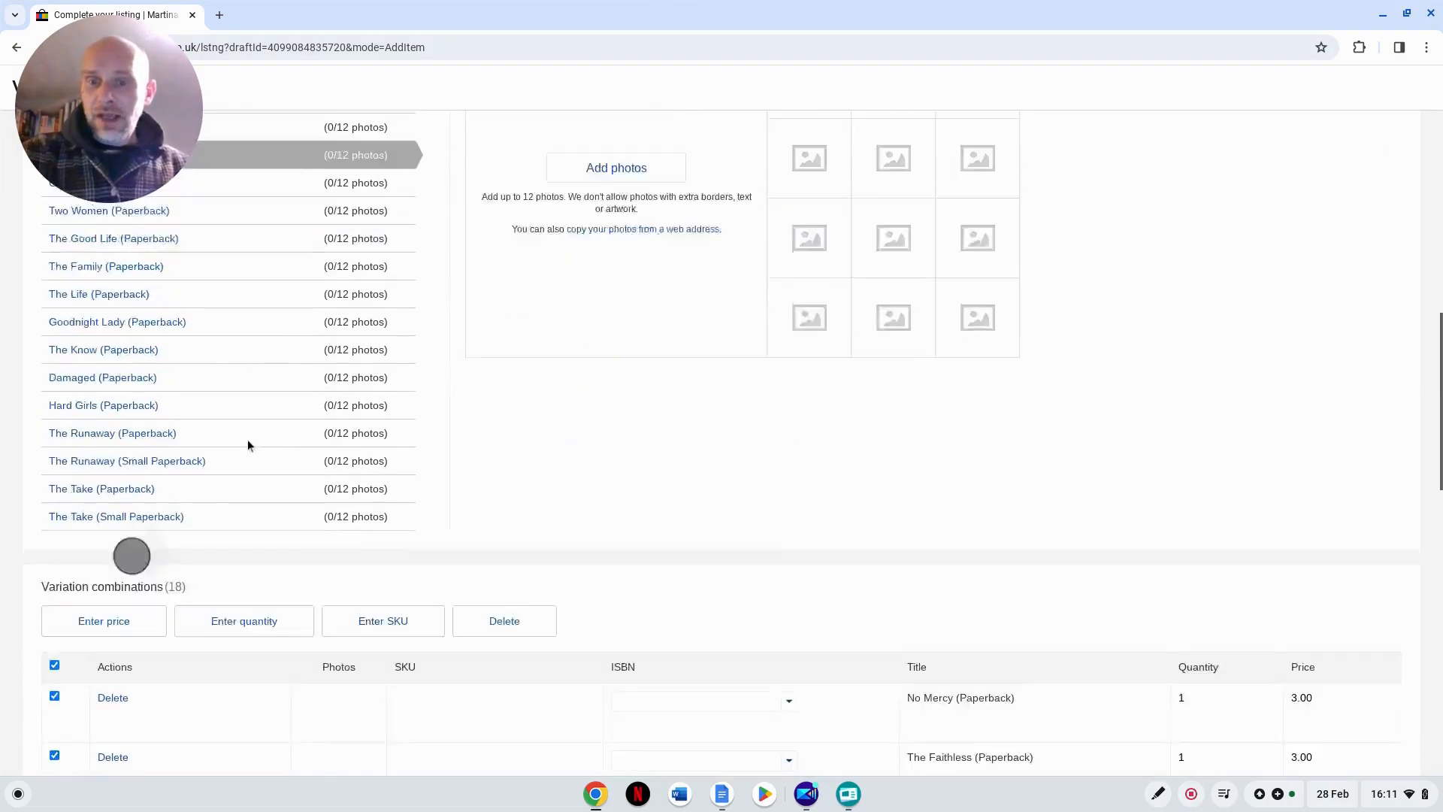
scroll(250, 441, "down", 5)
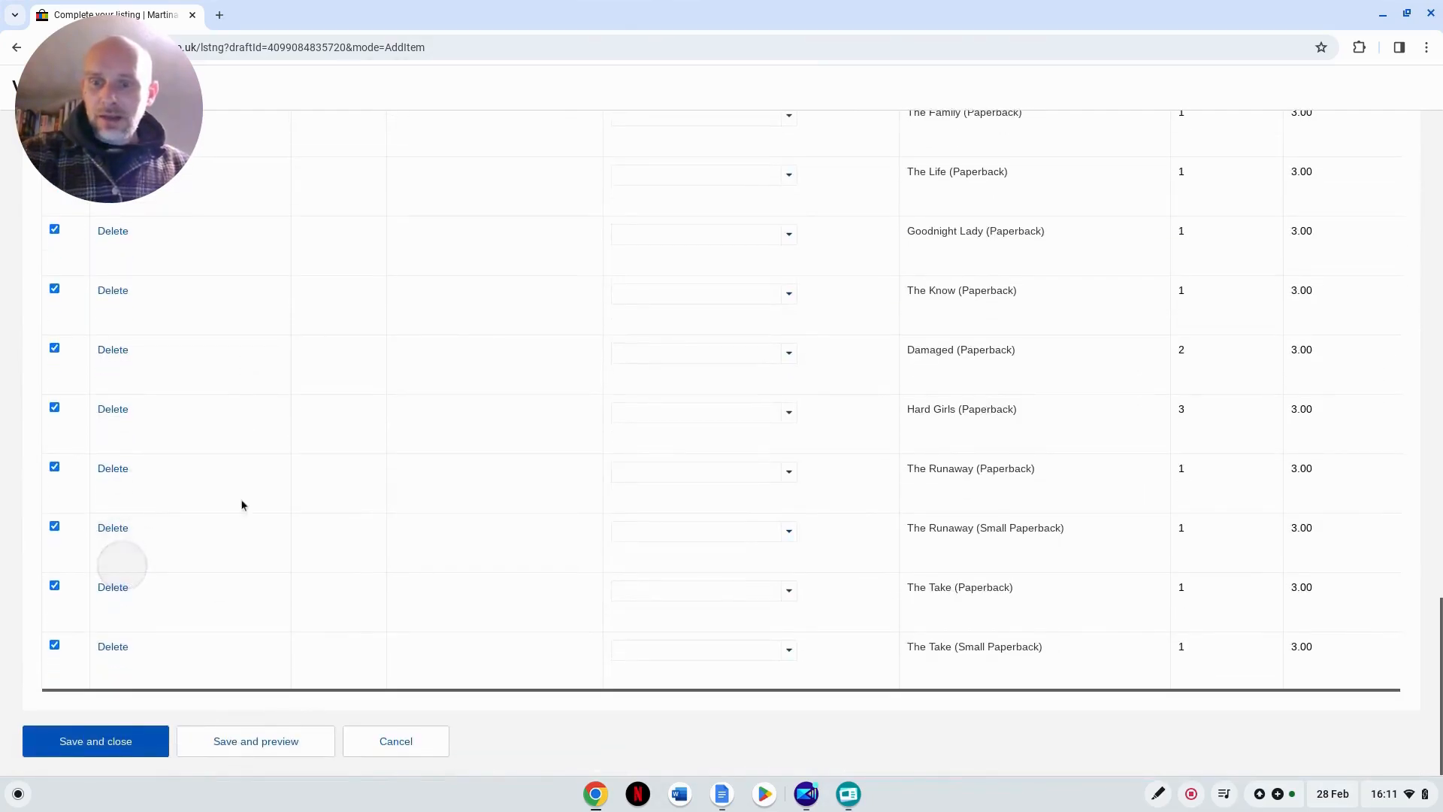
left_click(115, 741)
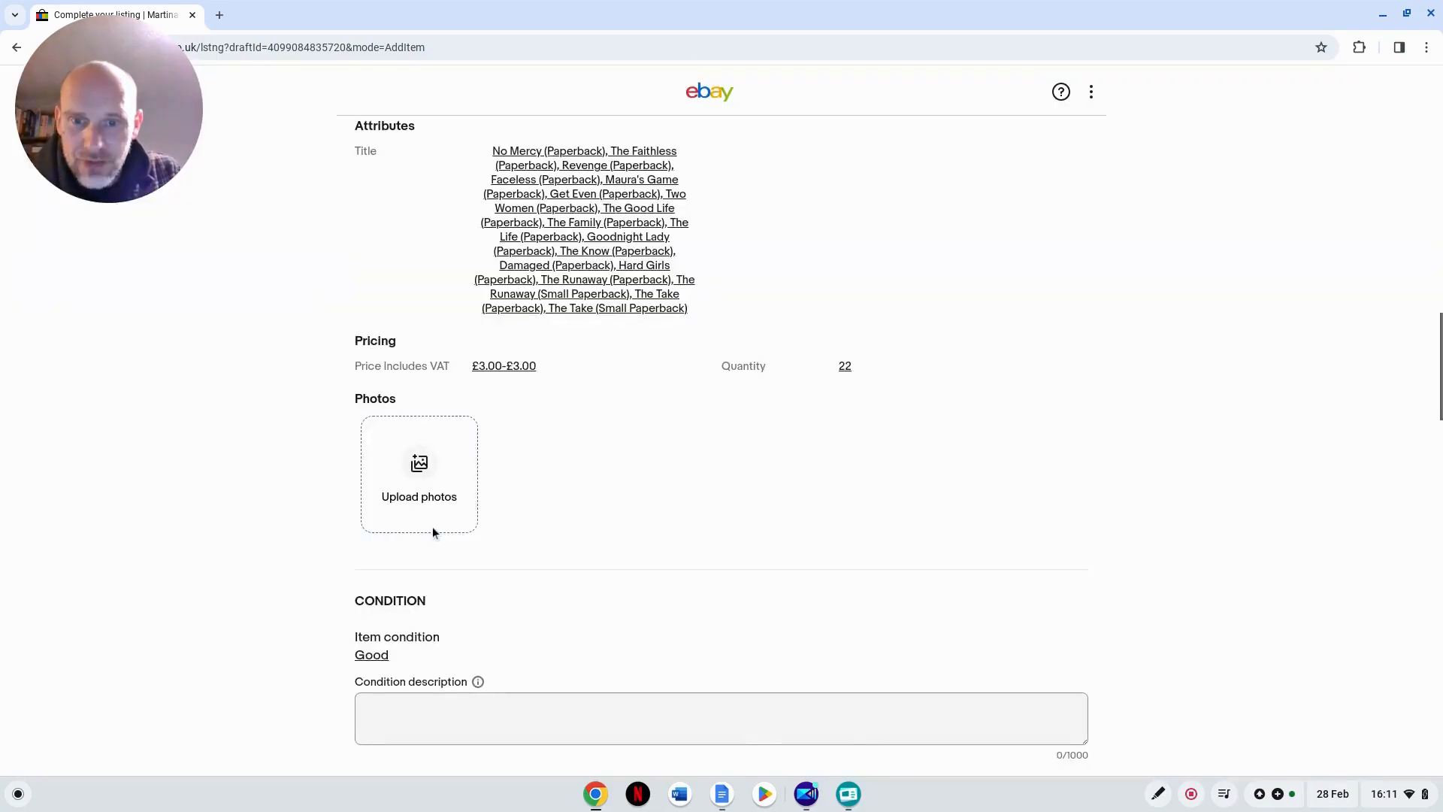
Step: Enter the condition description "All books are in good to very good condition."
scroll(506, 626, "up", 4)
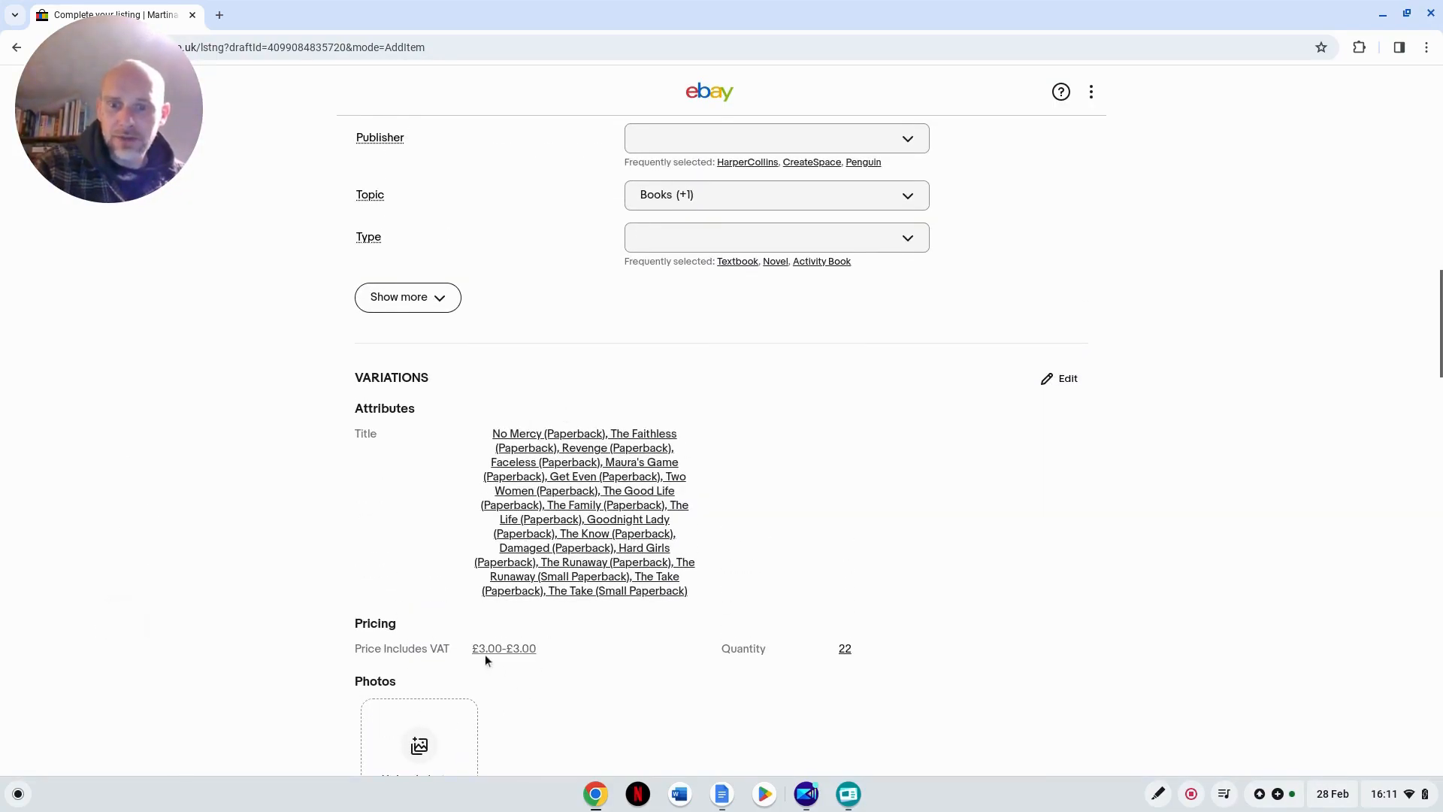
scroll(543, 648, "down", 7)
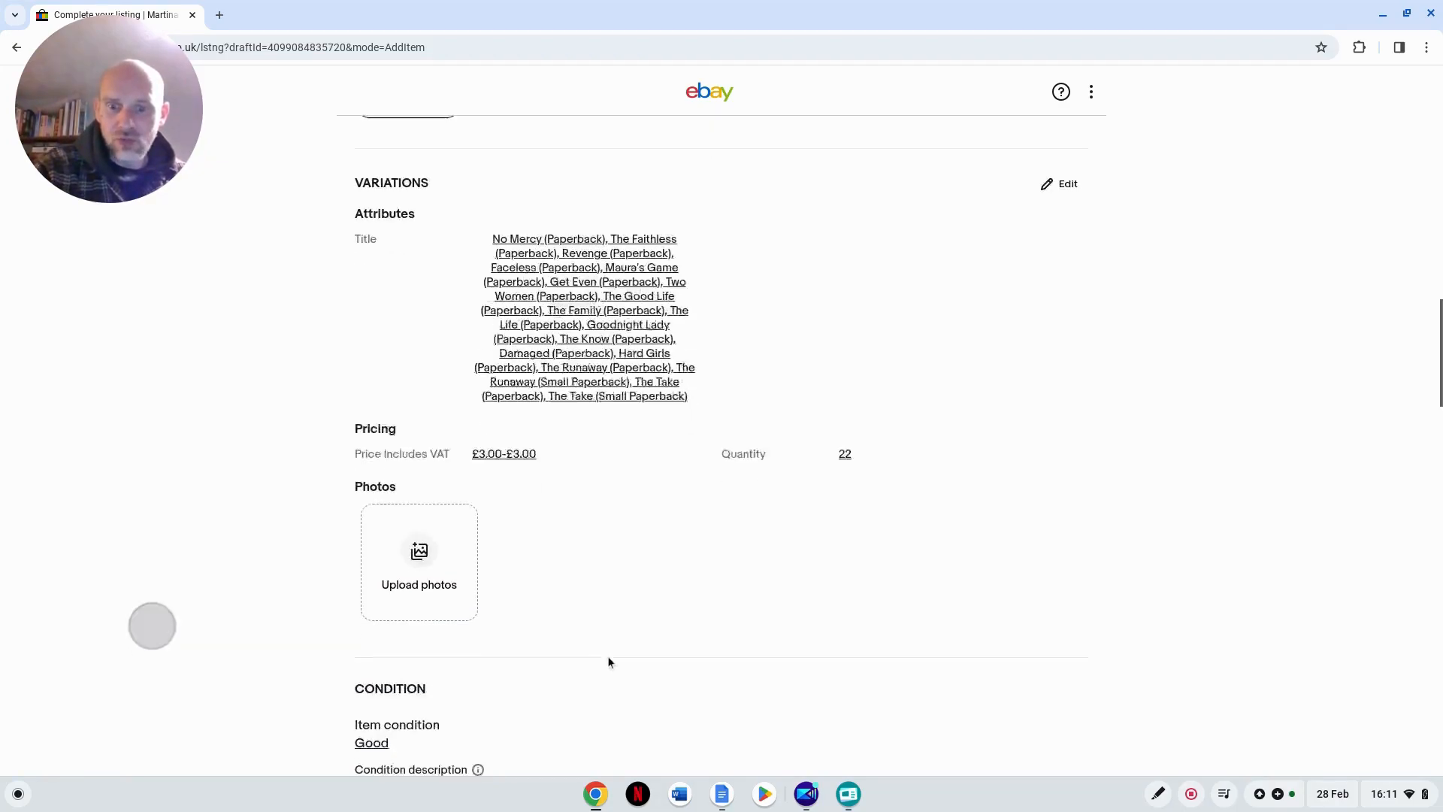
left_click(469, 488)
type("All books ate")
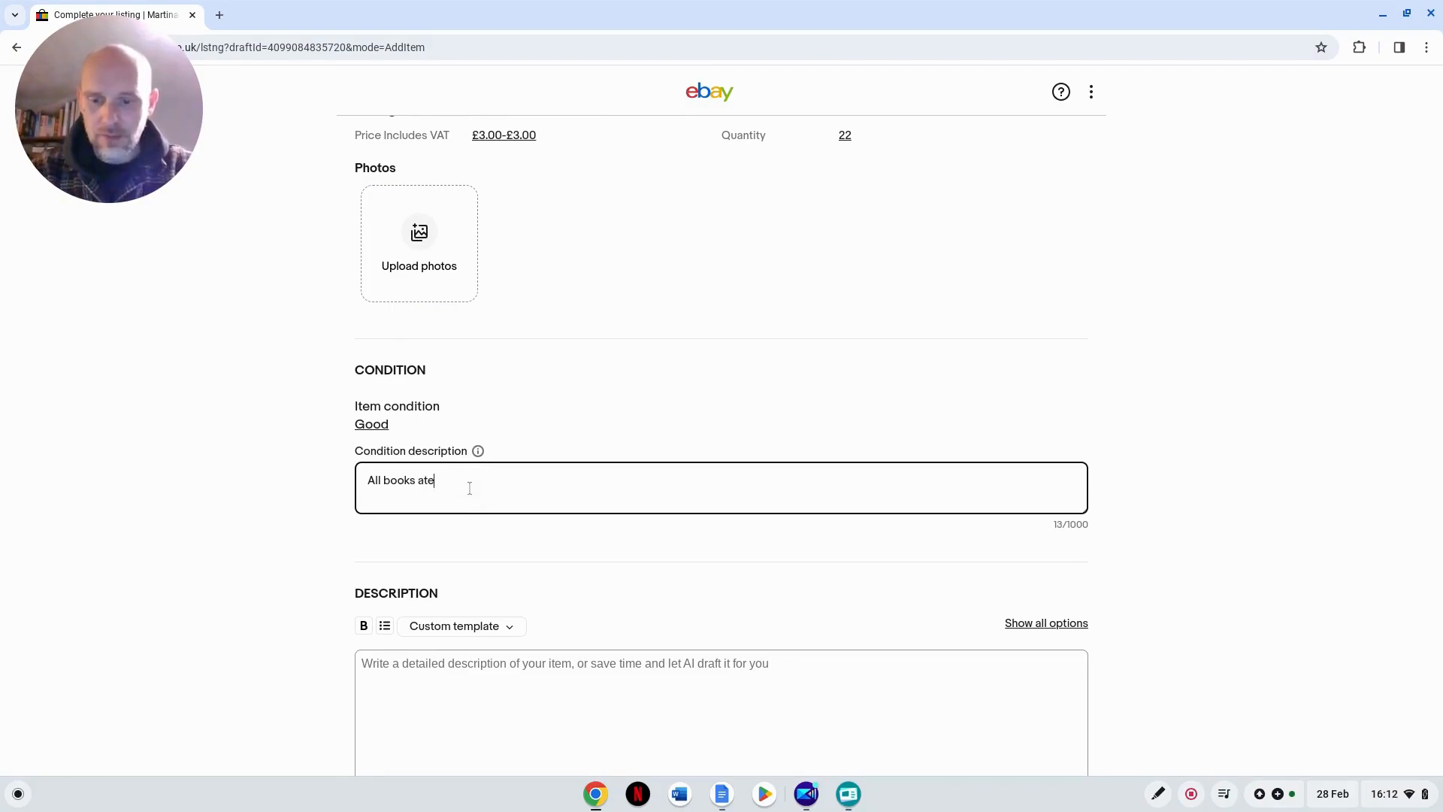
key("BackSpace")
key("BackSpace")
type("re in goo")
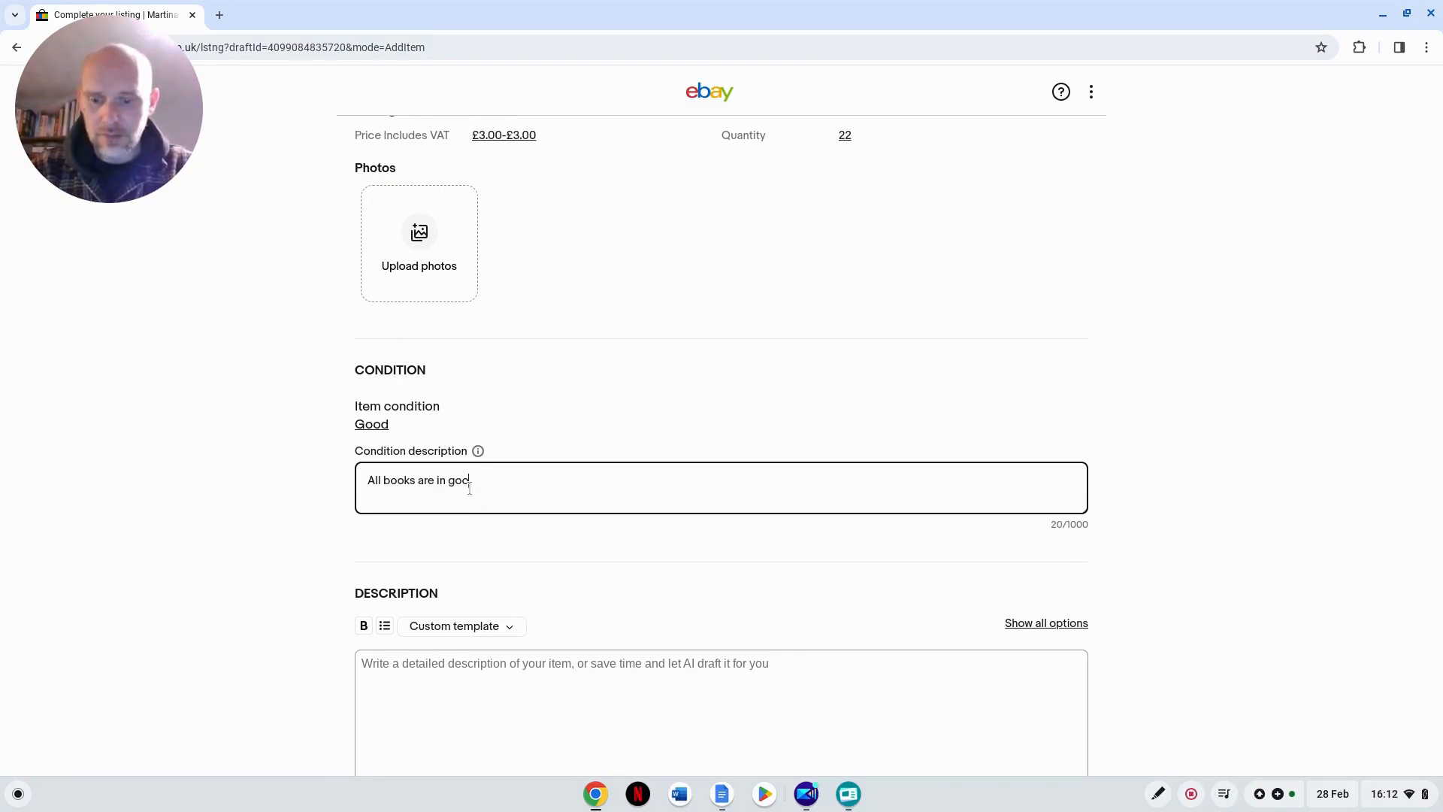
type("d to very good ")
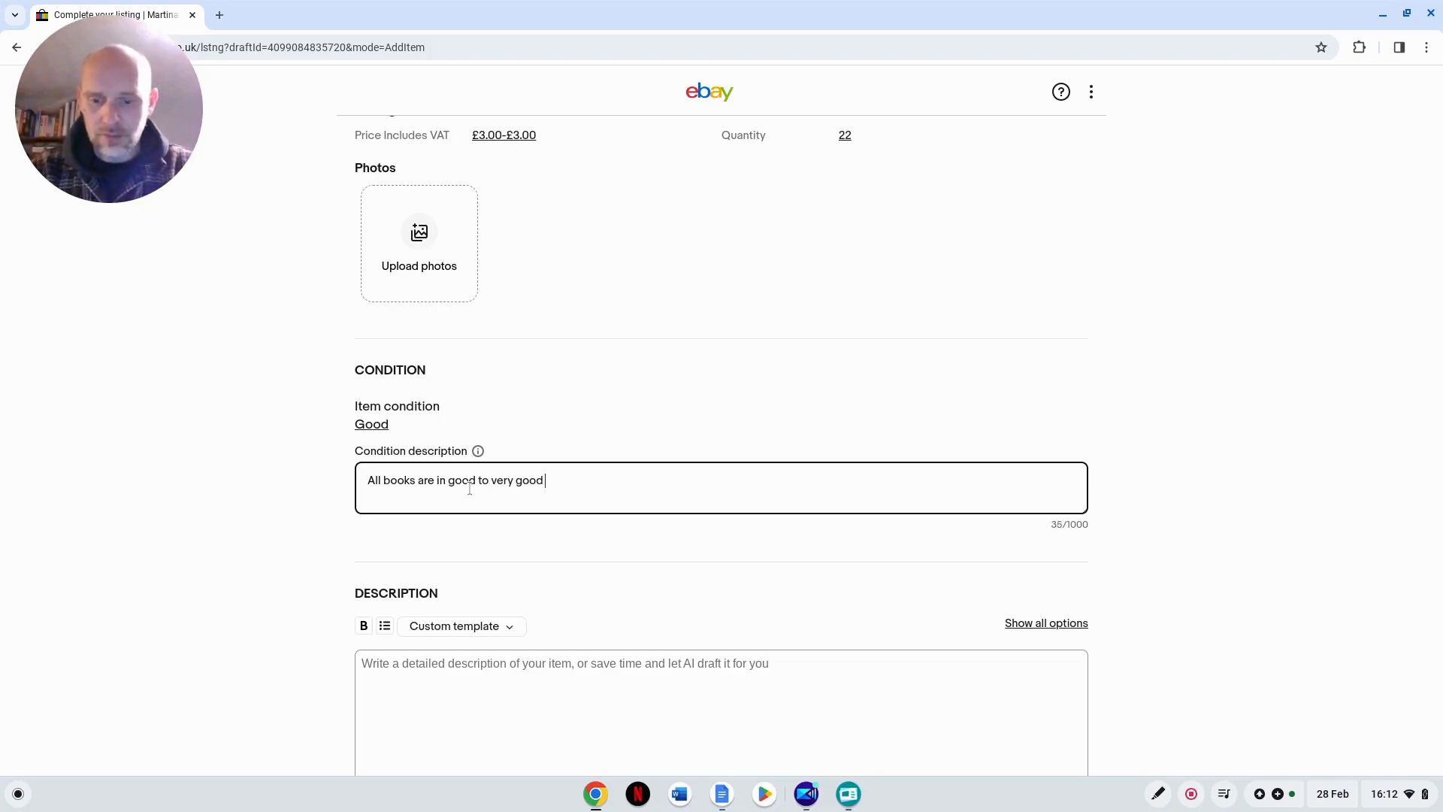
type("condition")
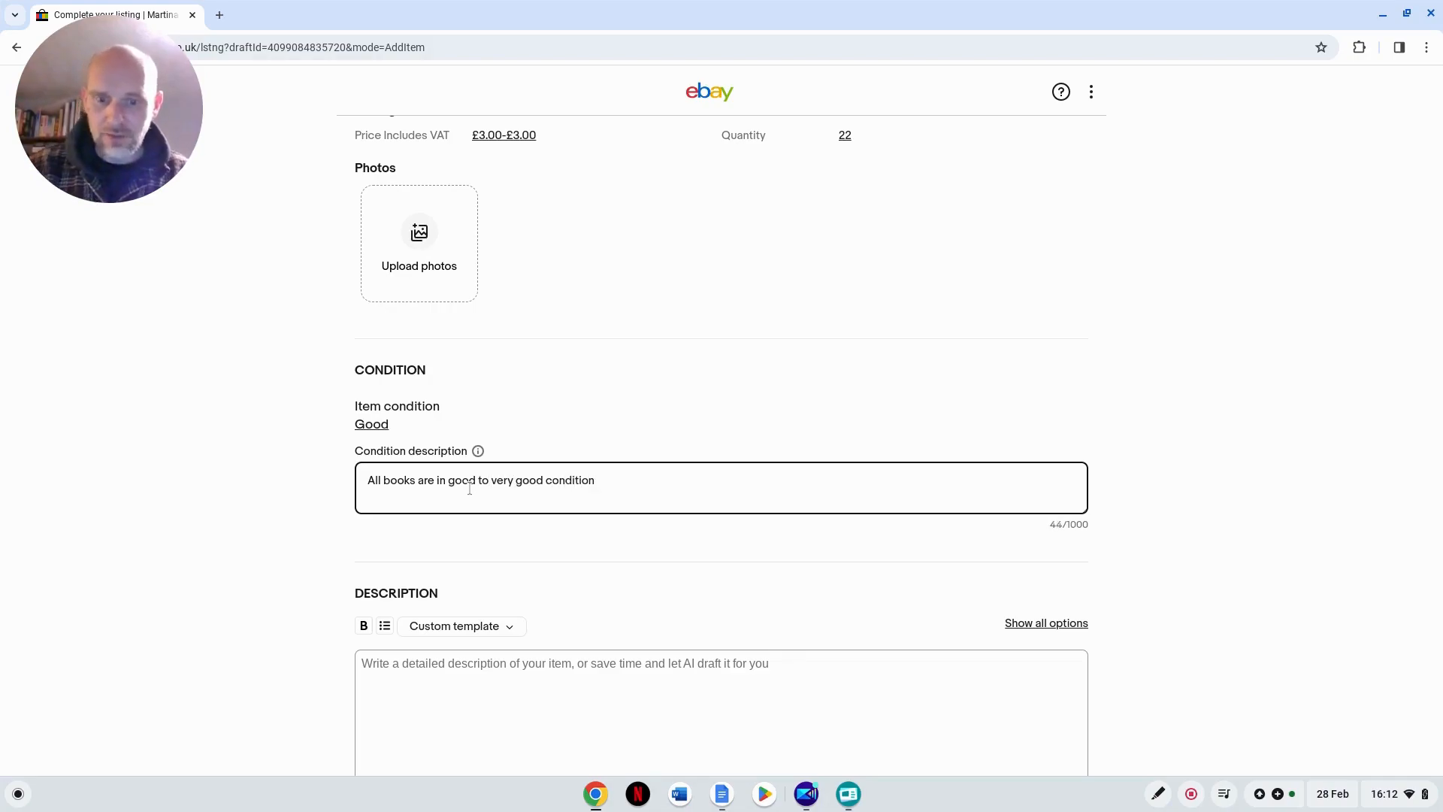
type(".")
Step: Copy the item title "Martina Cole - Build Your Own Paperback Book Bundle - Buy 3 Get 2 Free" into the listing description
scroll(484, 665, "down", 3)
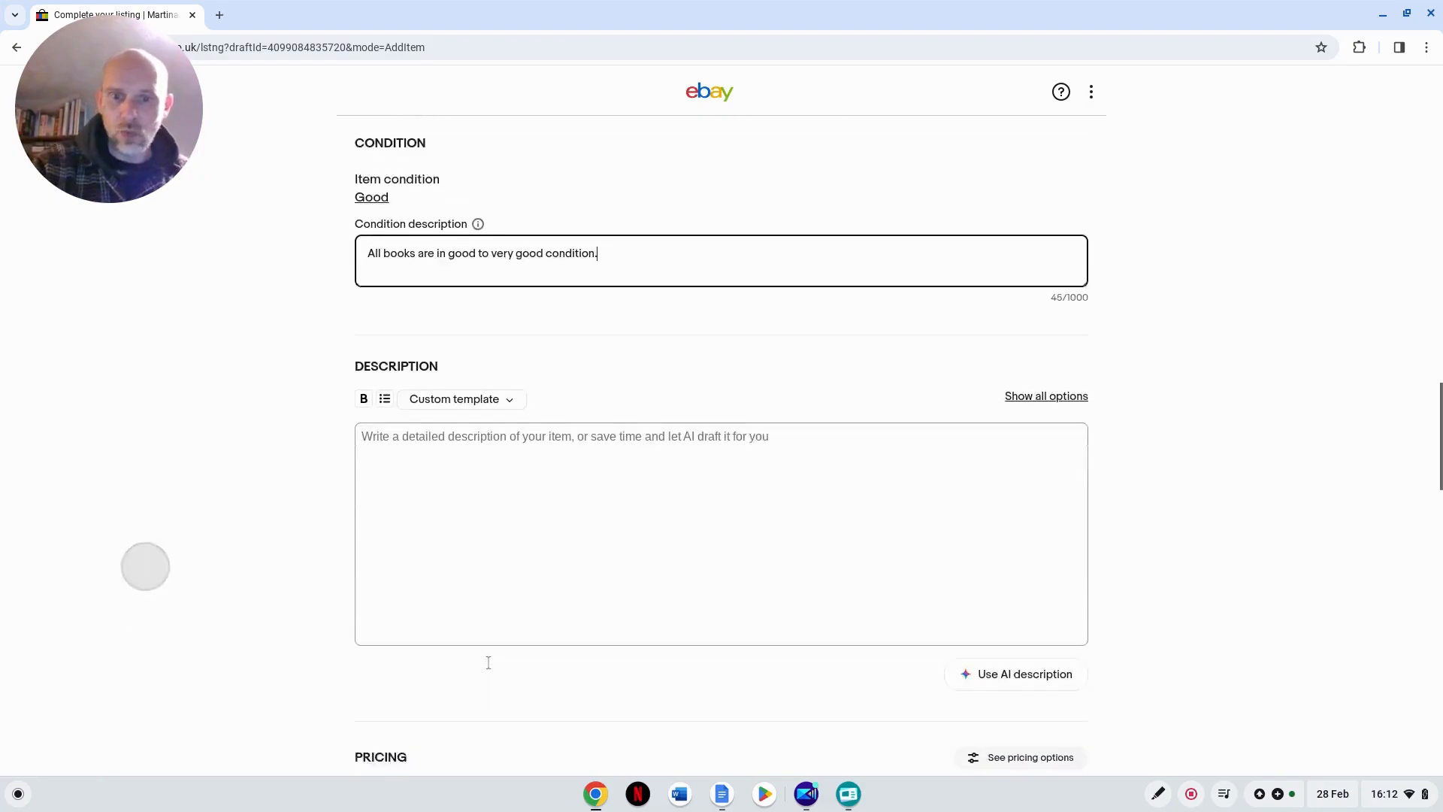
scroll(489, 662, "down", 1)
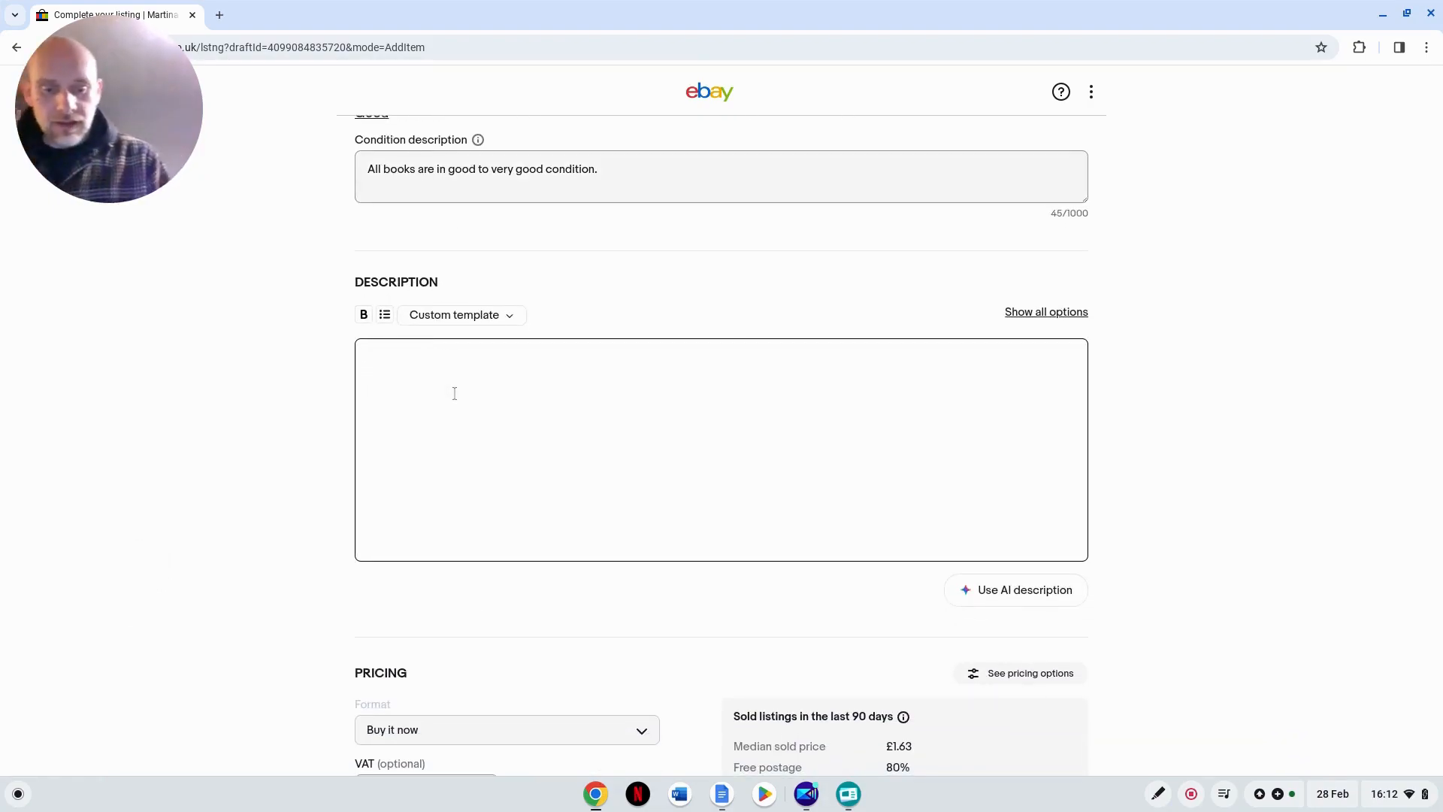
scroll(454, 393, "up", 15)
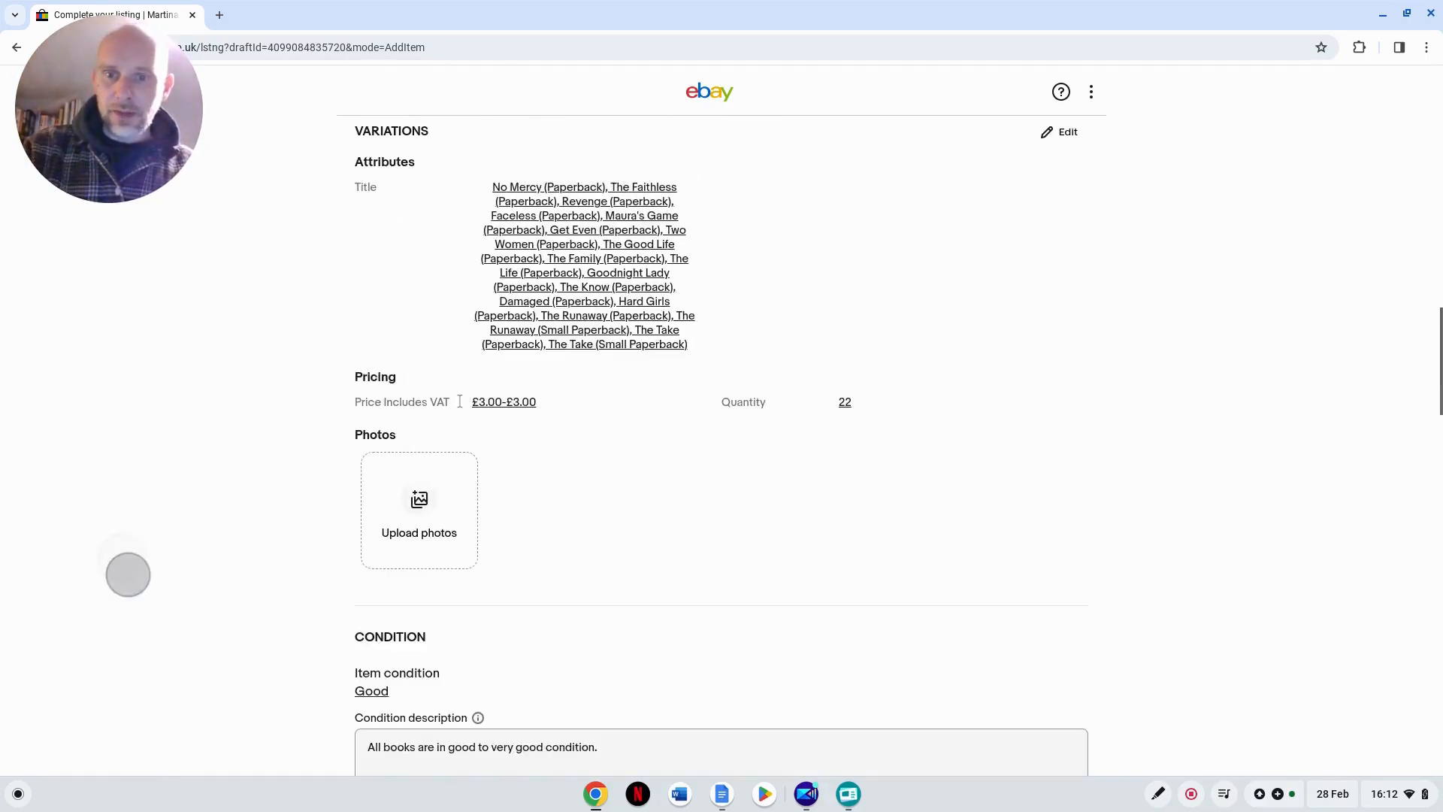
scroll(544, 340, "up", 12)
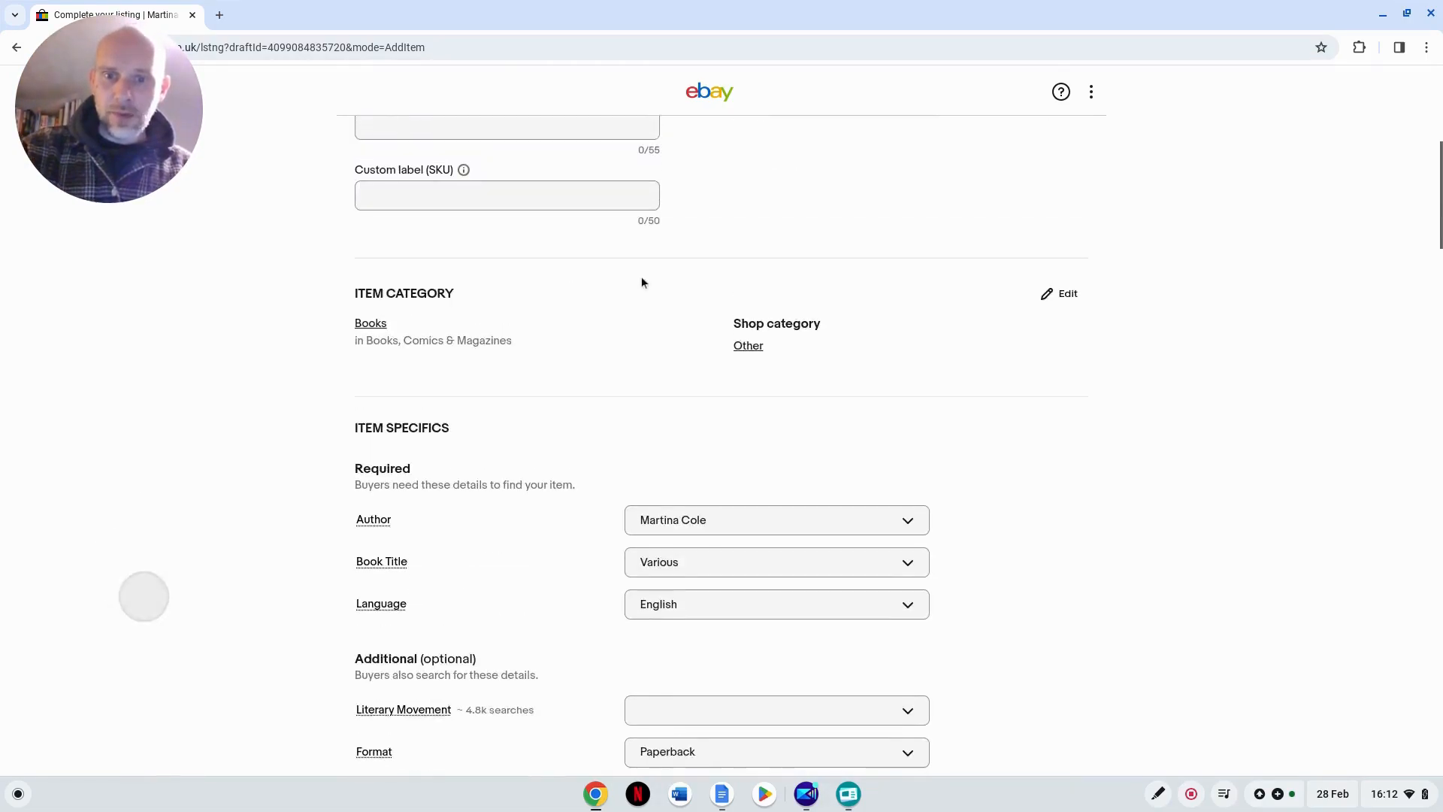
left_click_drag(753, 324, 341, 309)
key("ctrl+c")
scroll(343, 309, "down", 20)
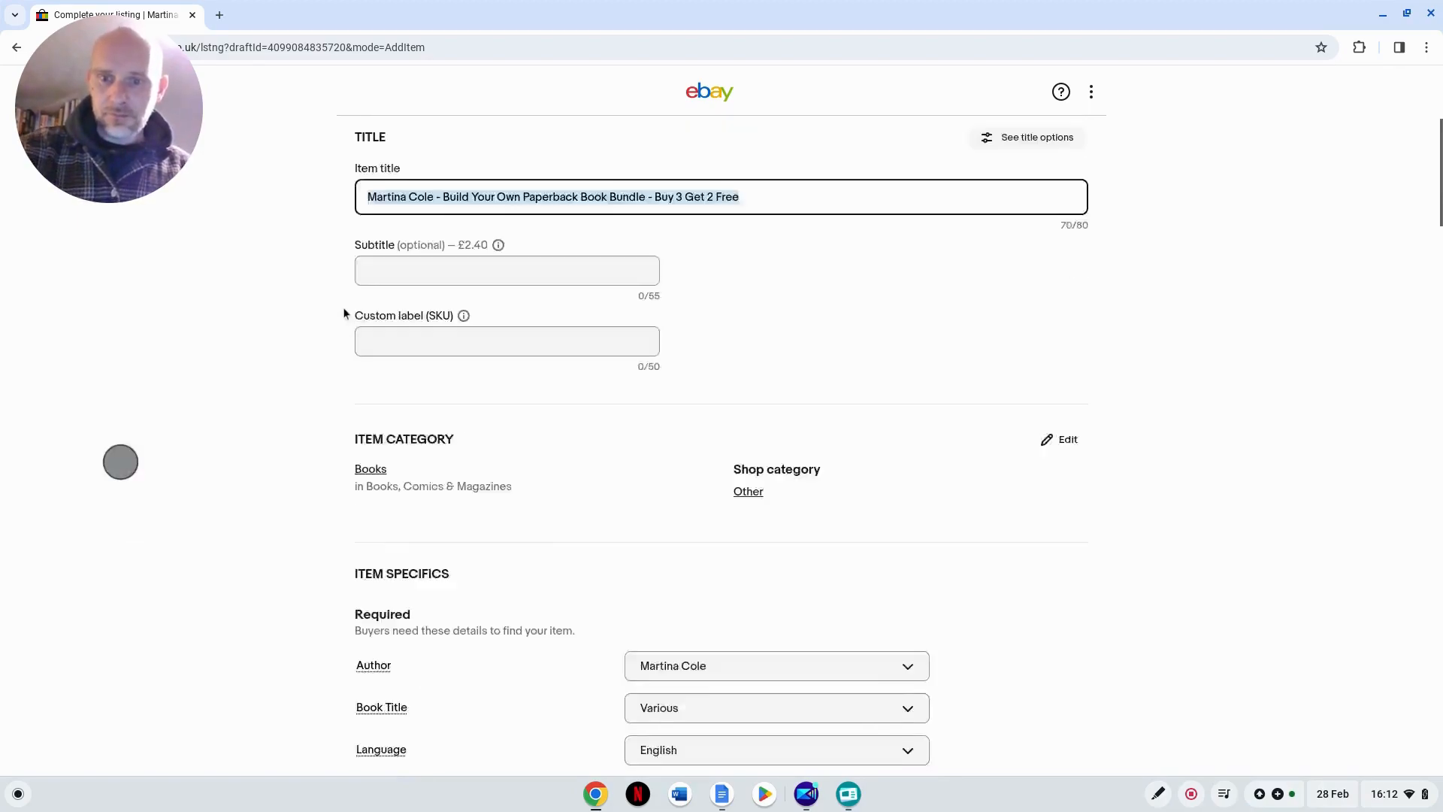
scroll(352, 310, "up", 3)
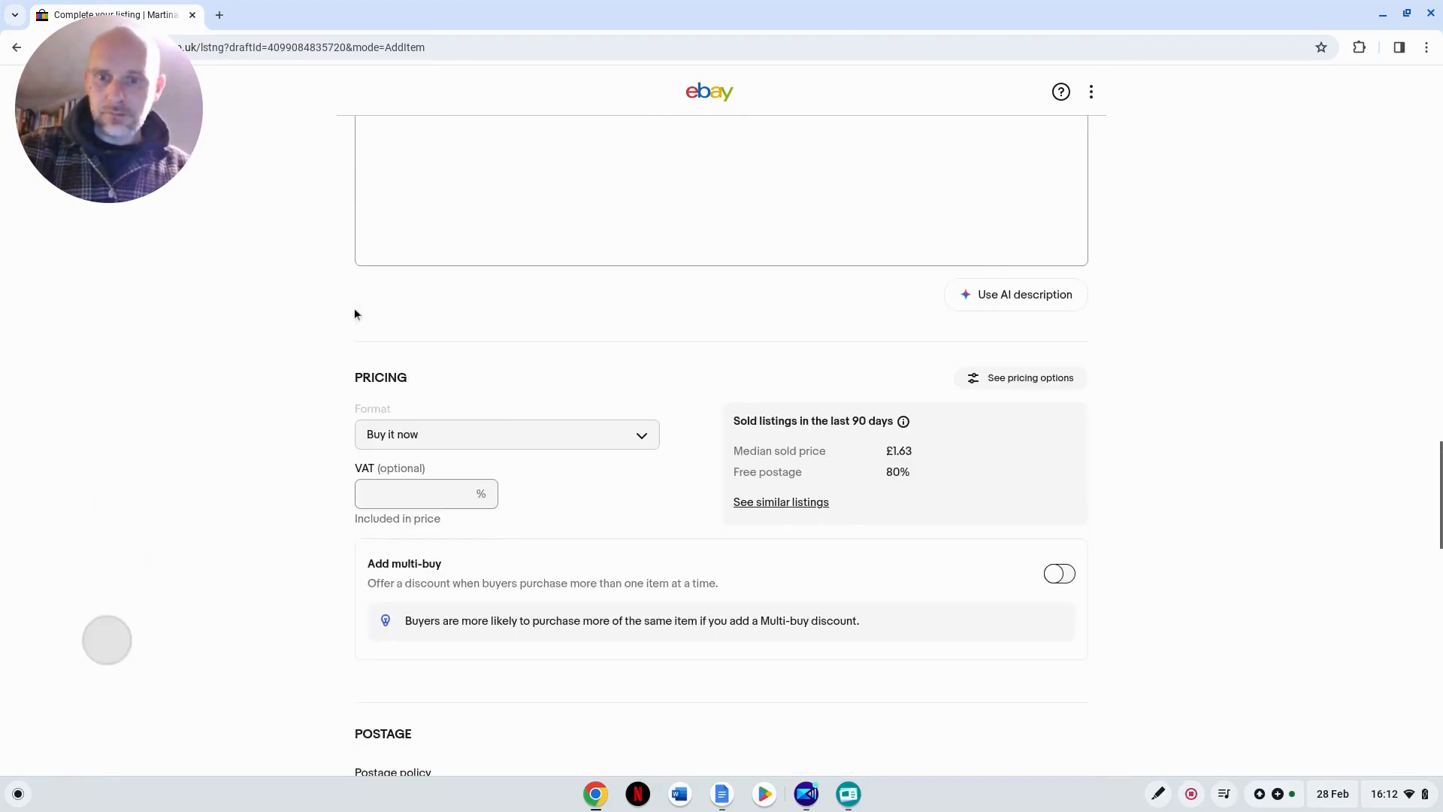
left_click(435, 255)
key("ctrl+v")
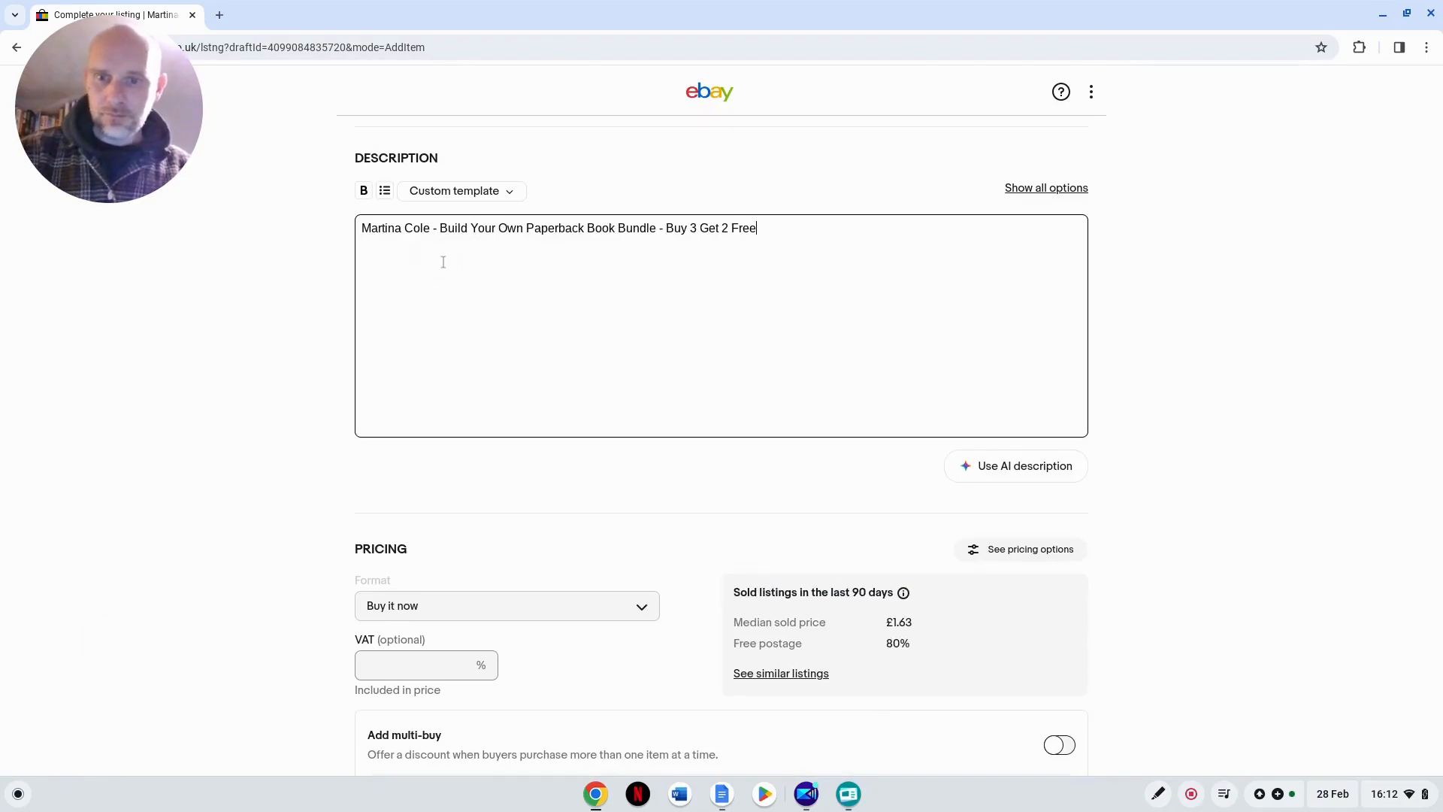
Step: Add the line "Build Your Own Book Bundle" beneath the title line in the listing description
type("B")
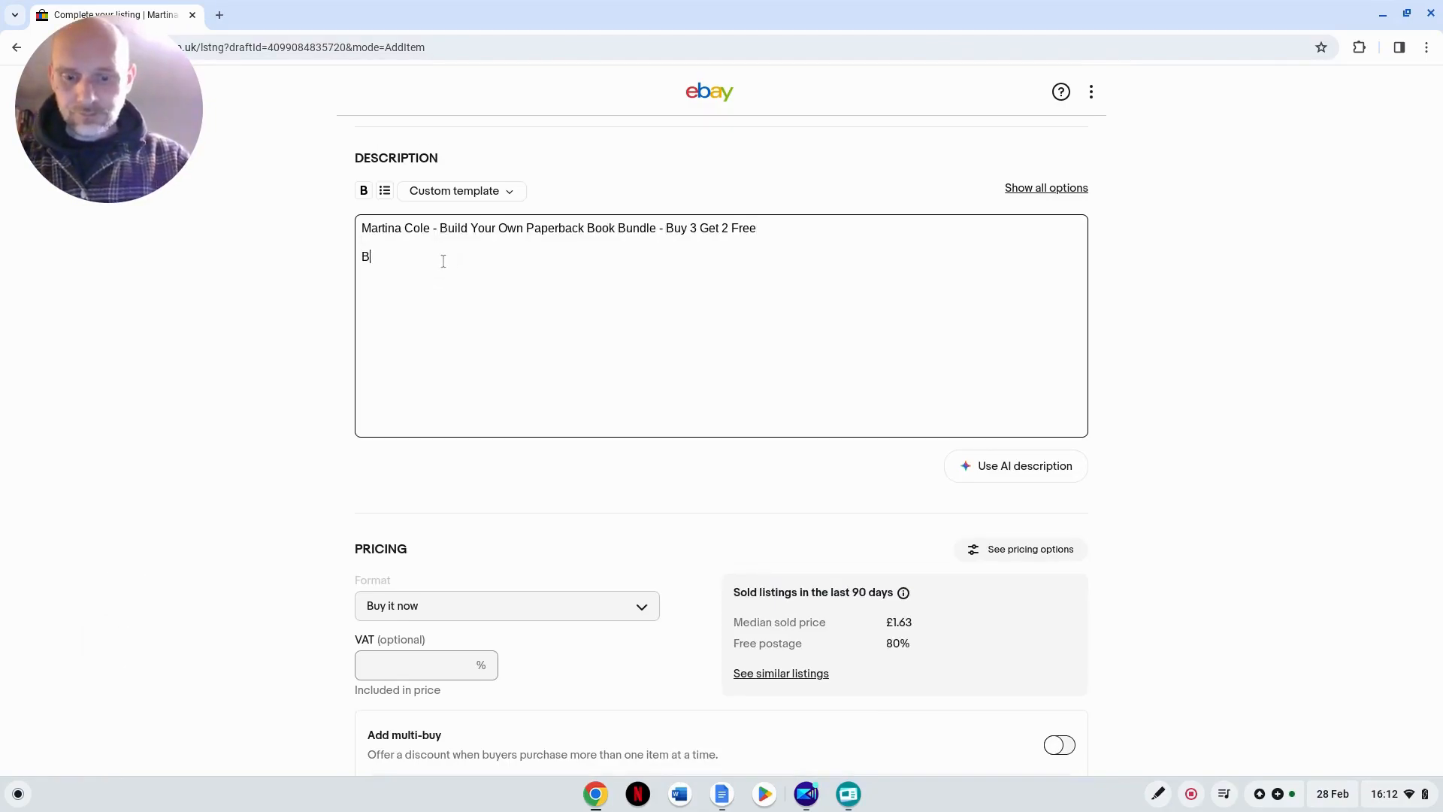
type("uild Your Own")
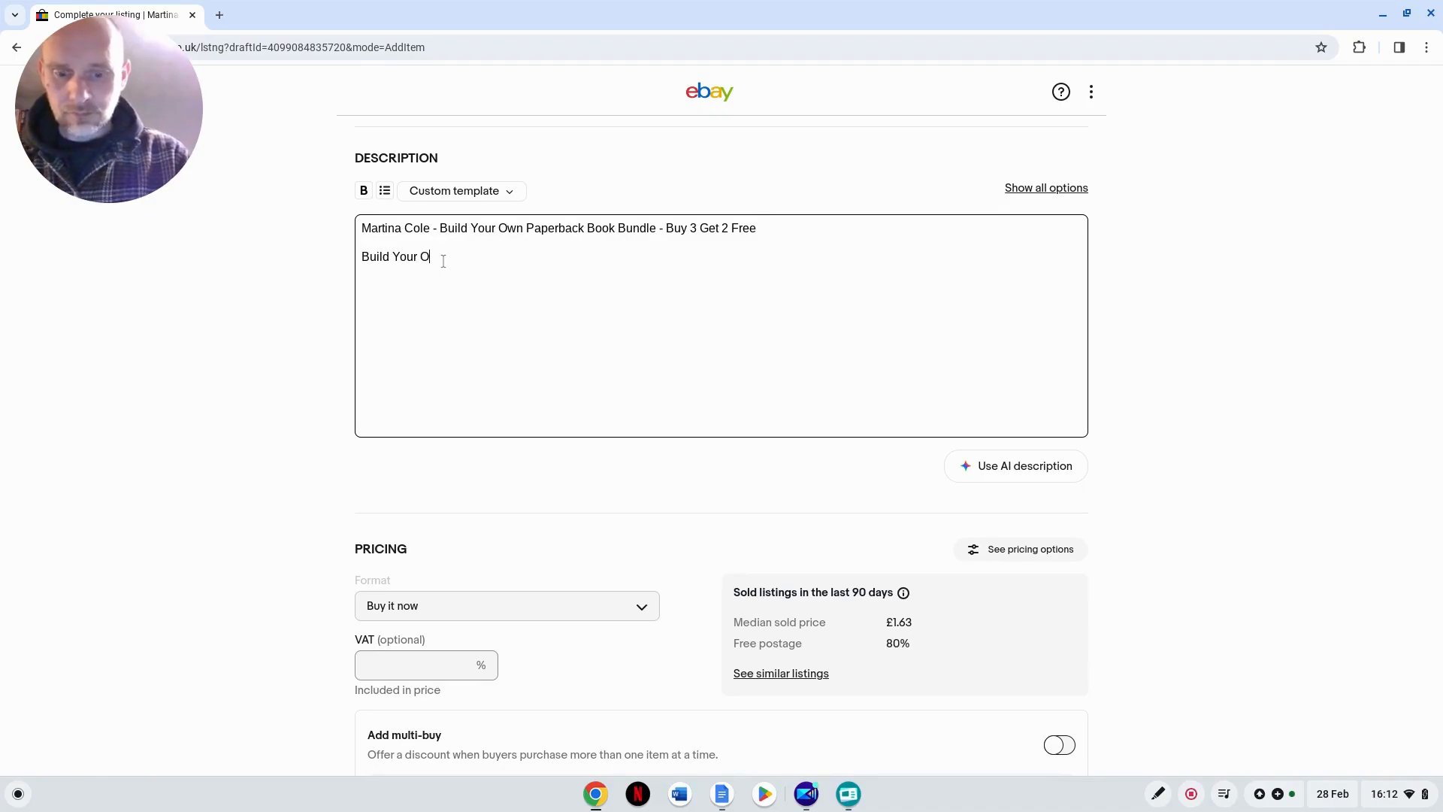
key("BackSpace")
type("n ")
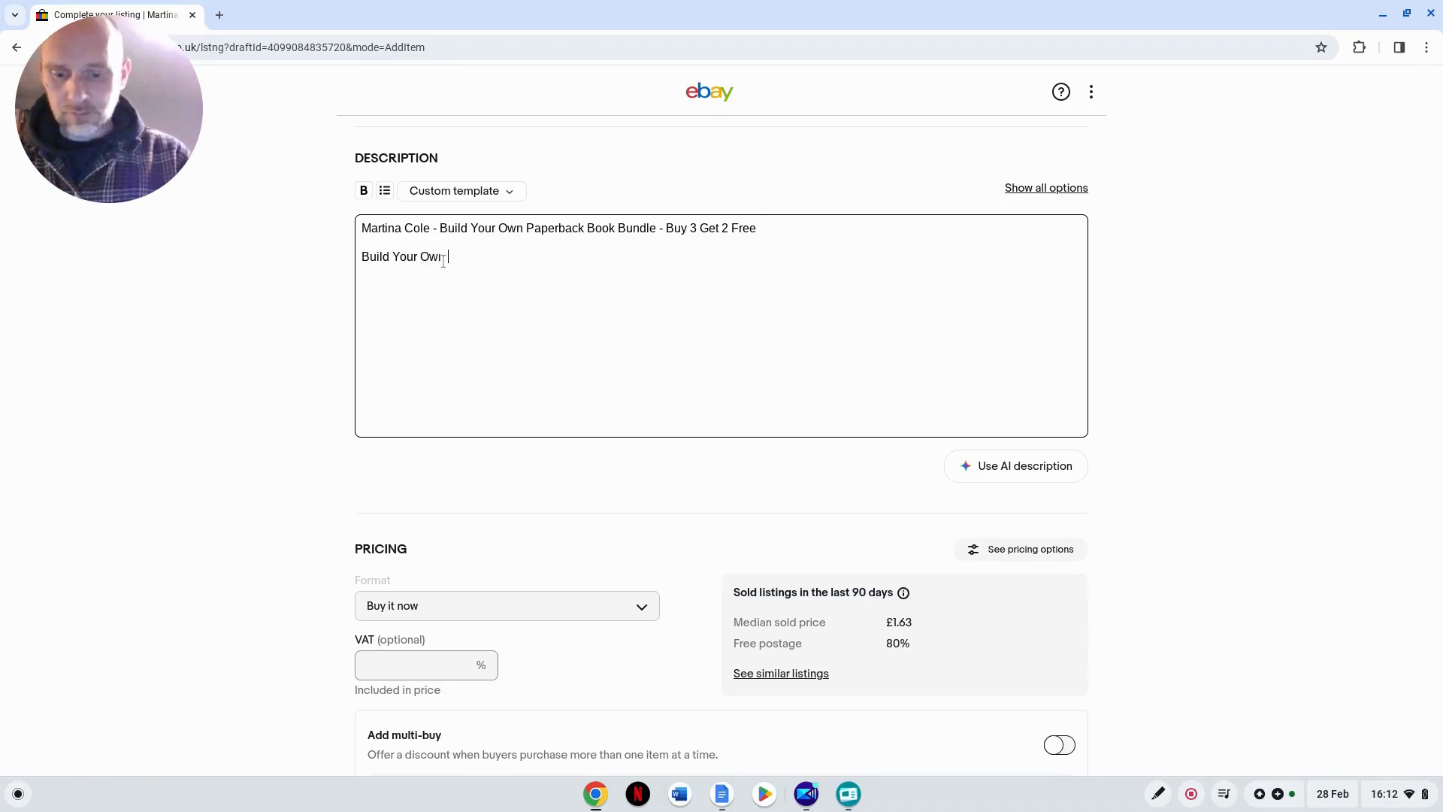
type("Book Bundle")
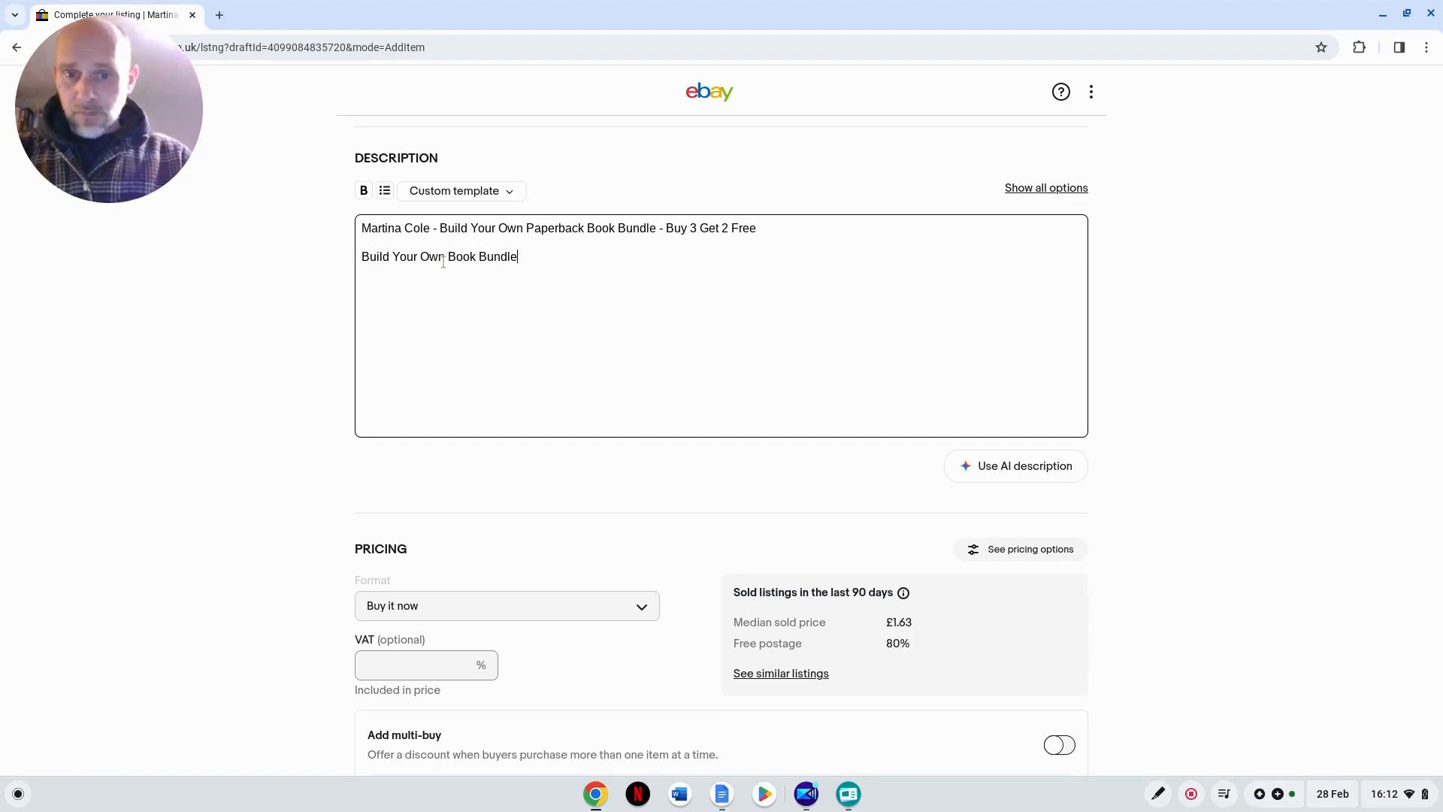
Step: Add the offer line "Buy any 3 books and get 2 free" below the bundle heading in the description
key("Return")
type("Buy any 3 books and get 2 free")
key("shift+Return")
type("#")
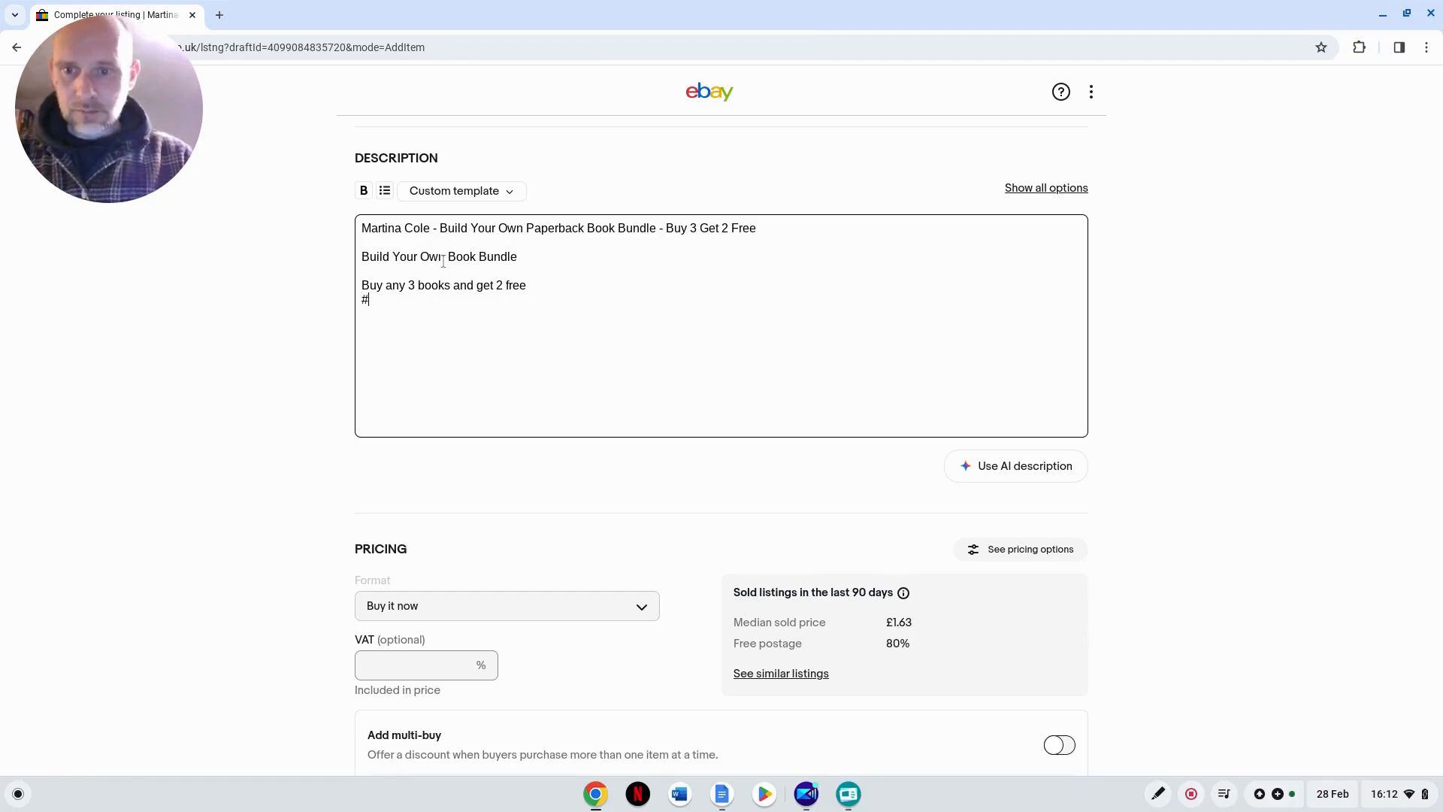
key("BackSpace")
key("BackSpace")
Step: Add "Simply add 5 books to your basket and the cheapest 2 will be discounted at checkout." and end the preceding line with a full stop
key("Return")
type("Simply")
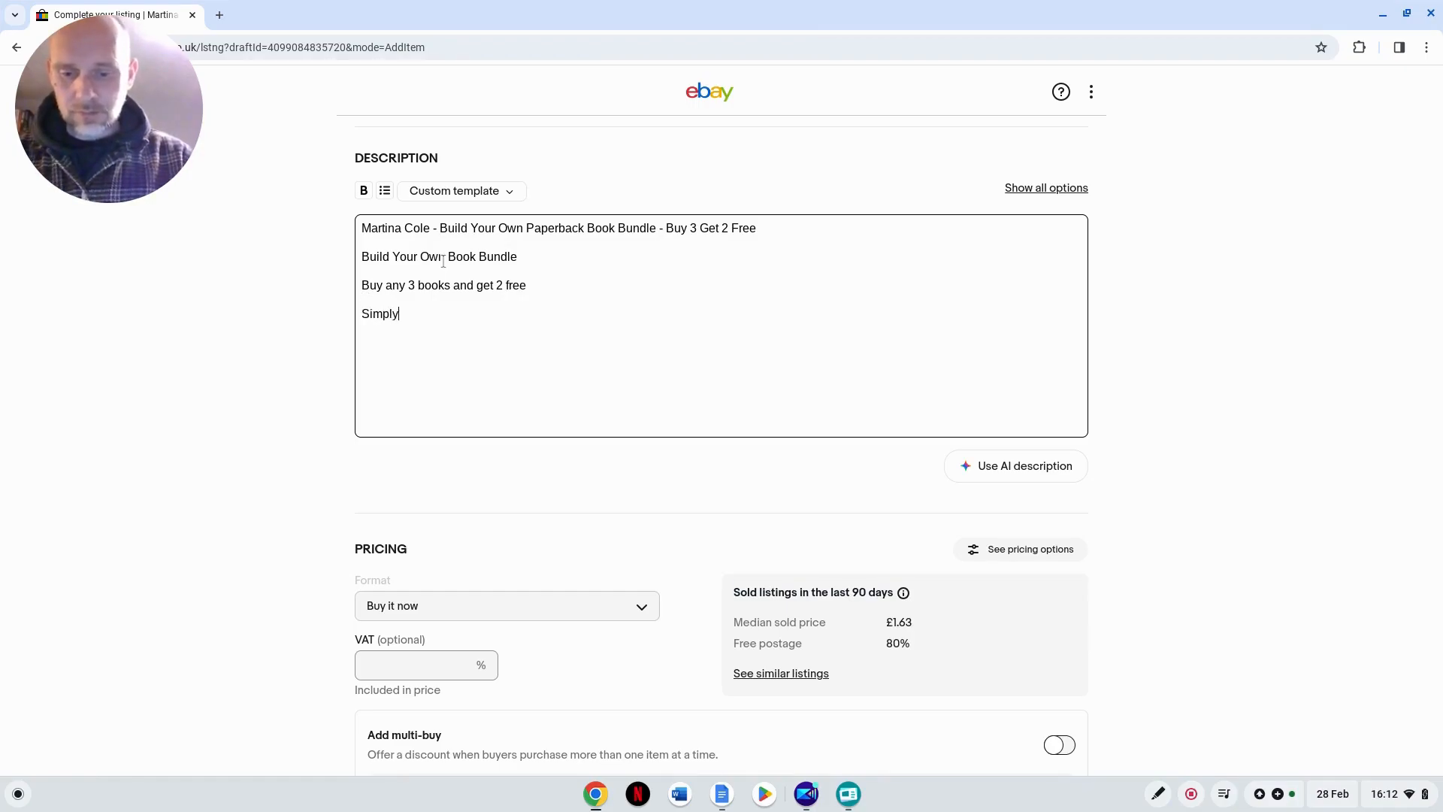
type(" add 5 books to you")
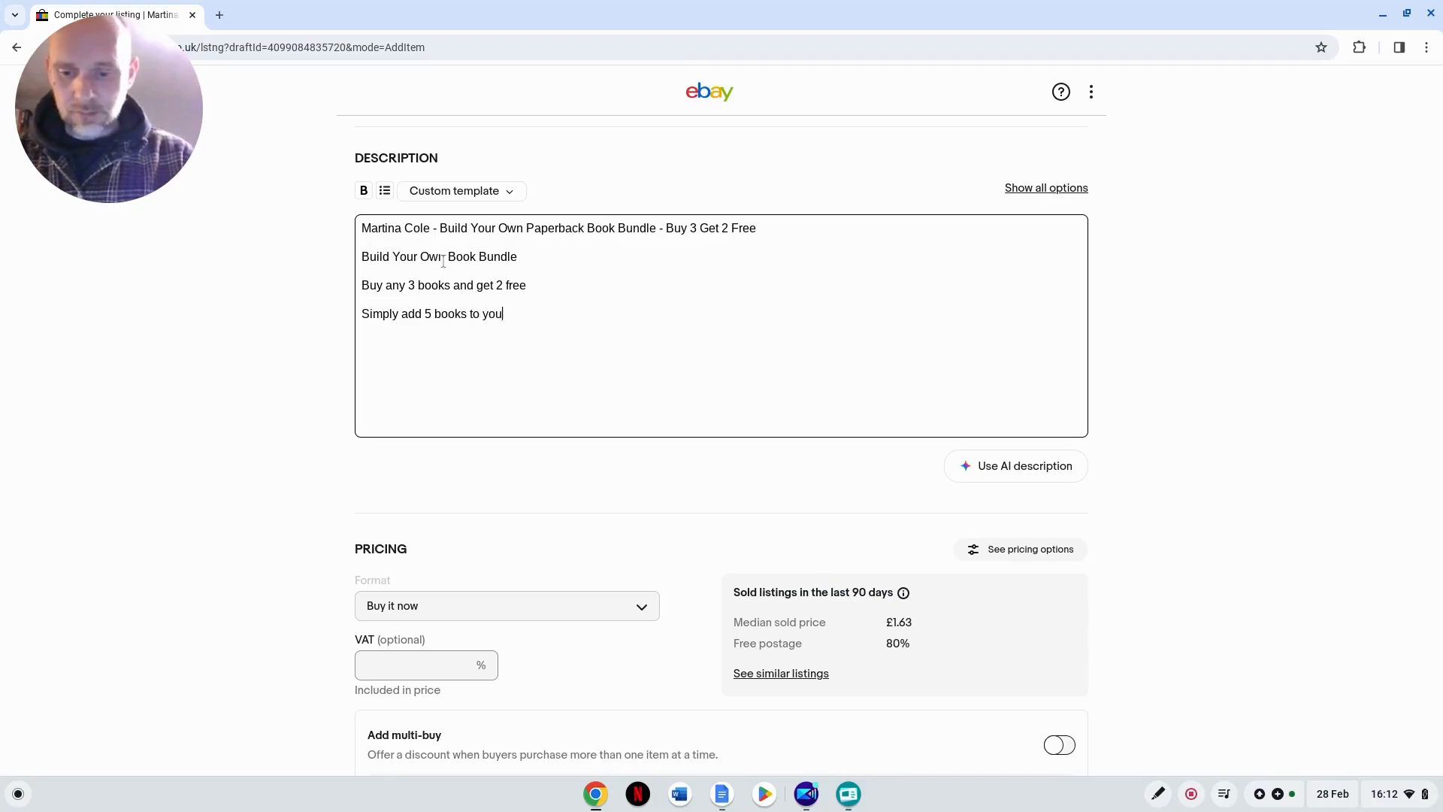
type("r basket and the cheapest 2 will be discounted at checkout")
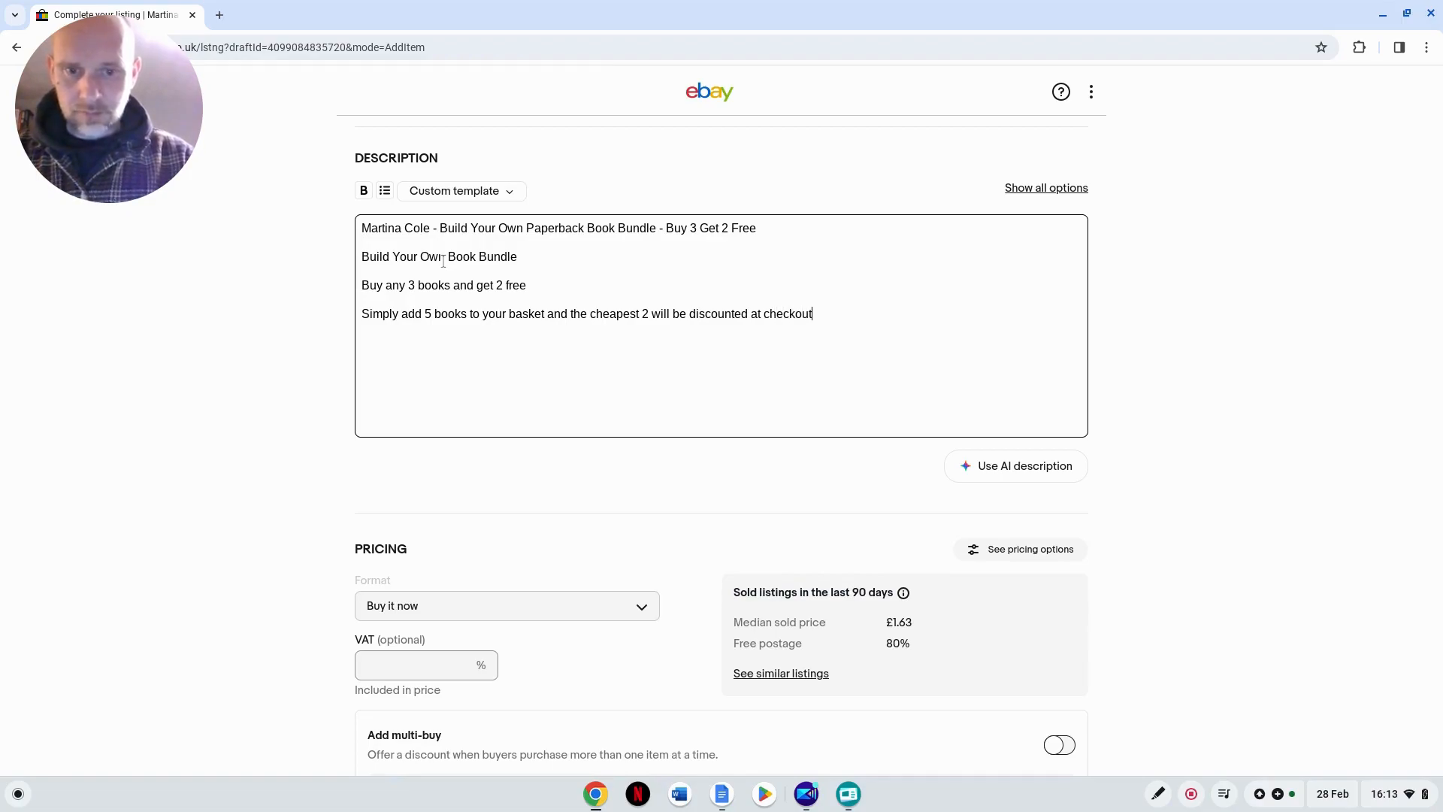
type(".")
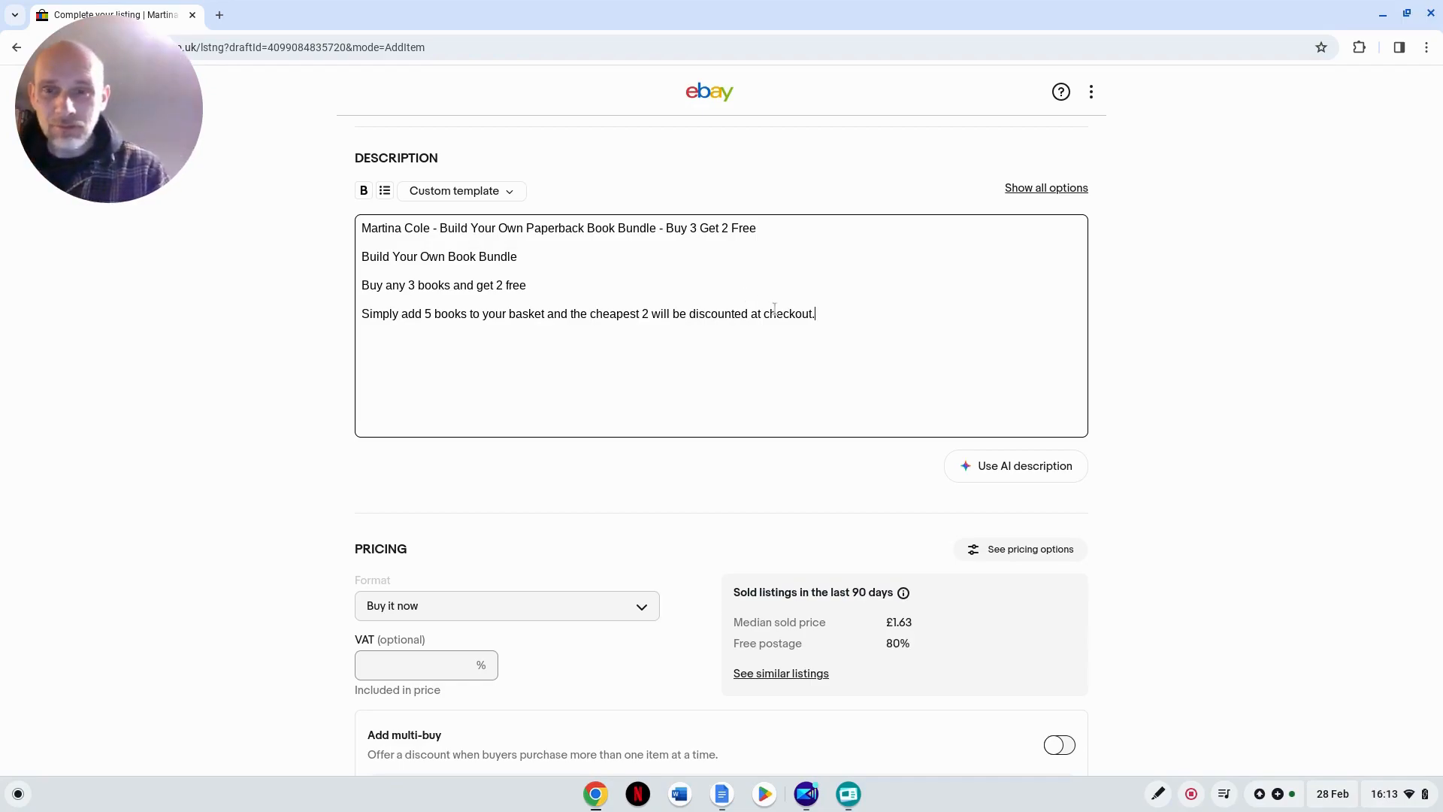
left_click(535, 286)
type(".")
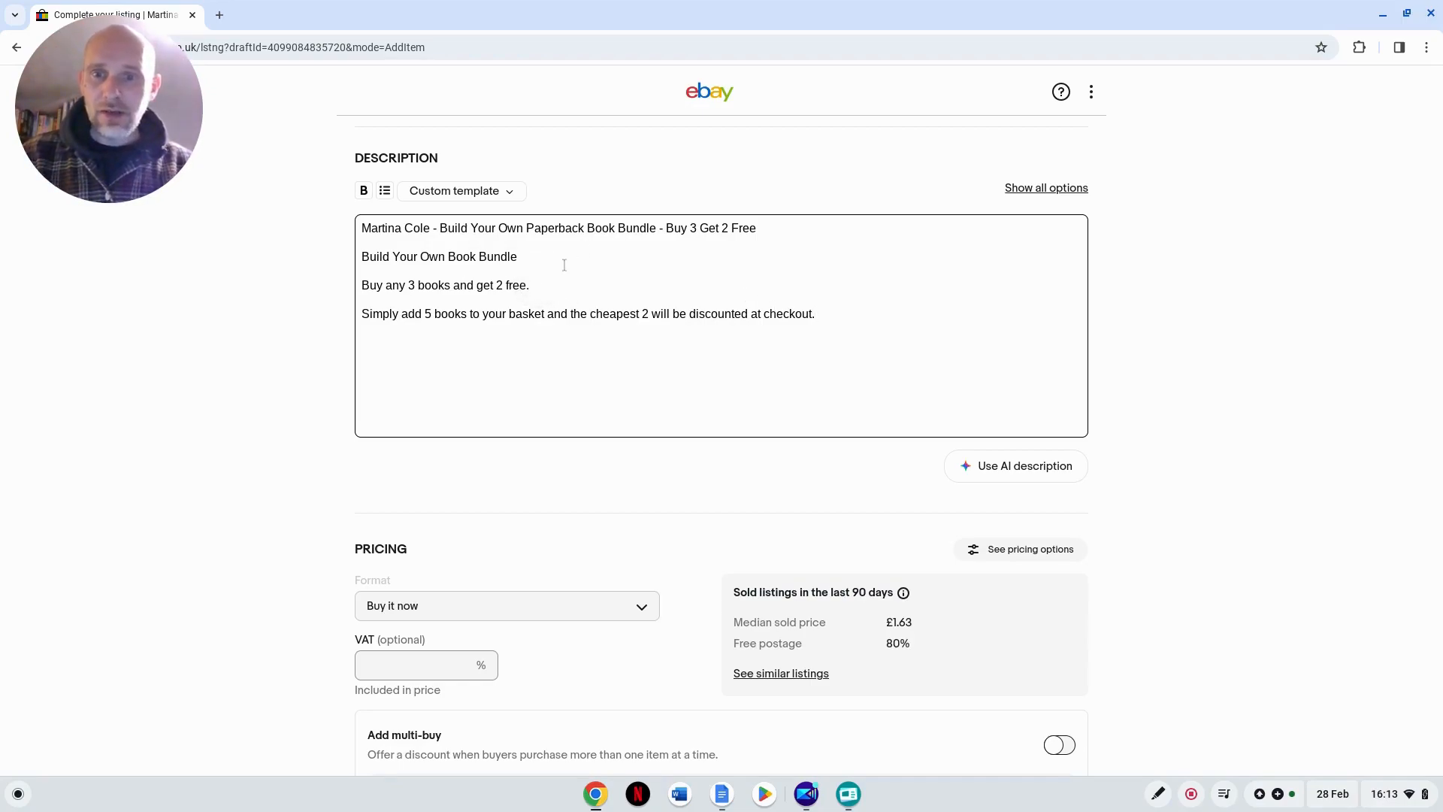
Step: Make the description line "Build Your Own Book Bundle" bold
left_click_drag(530, 256, 356, 256)
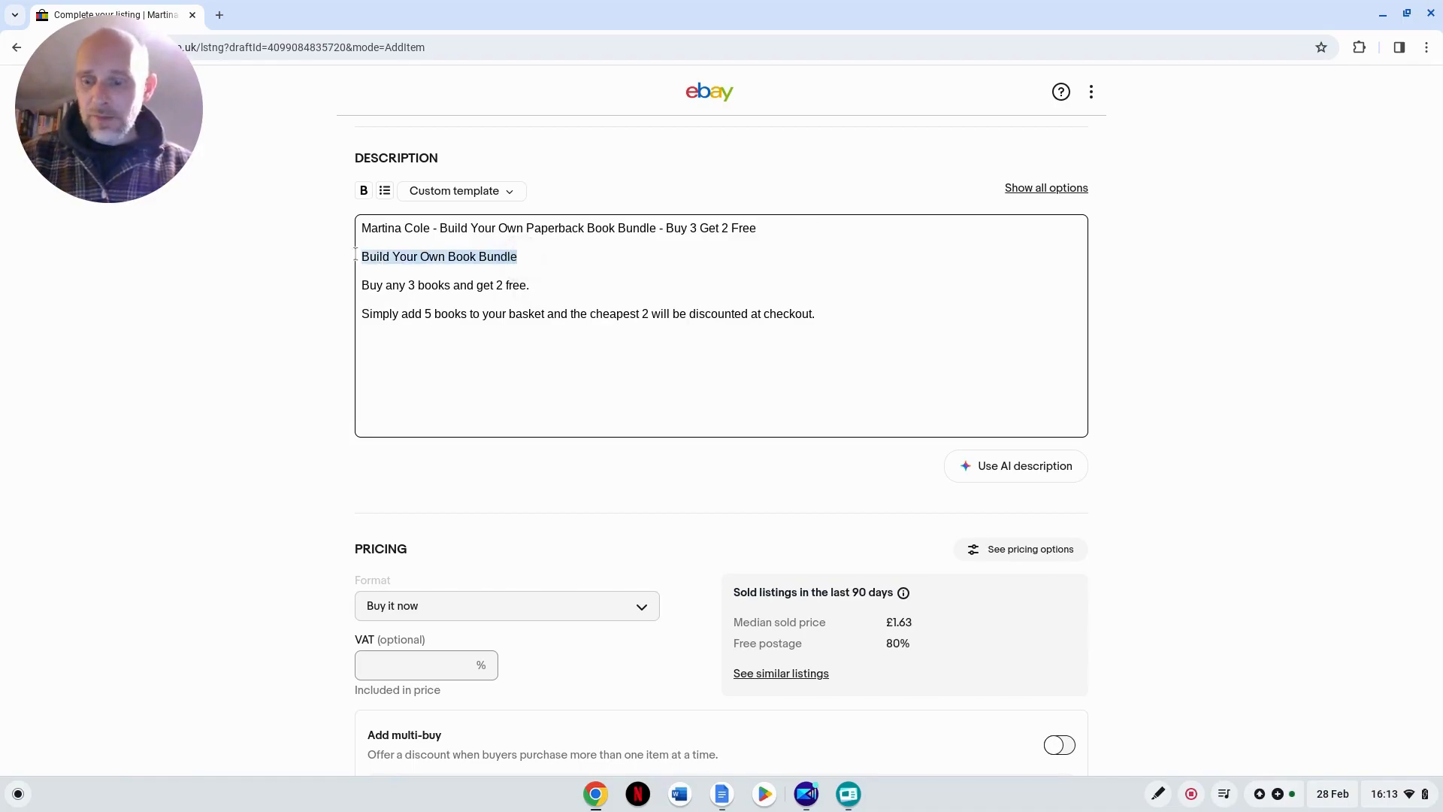
key("ctrl+b")
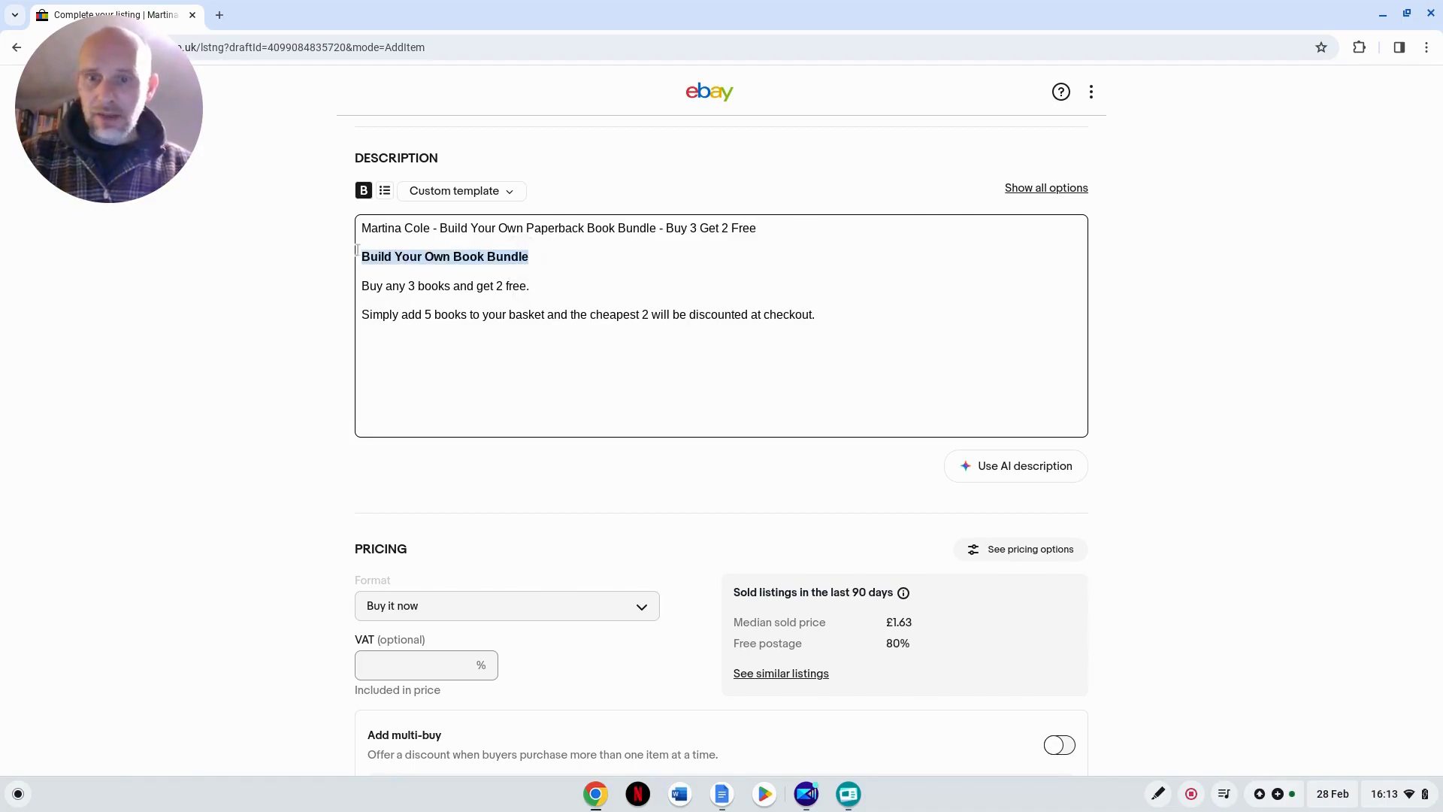
left_click(843, 323)
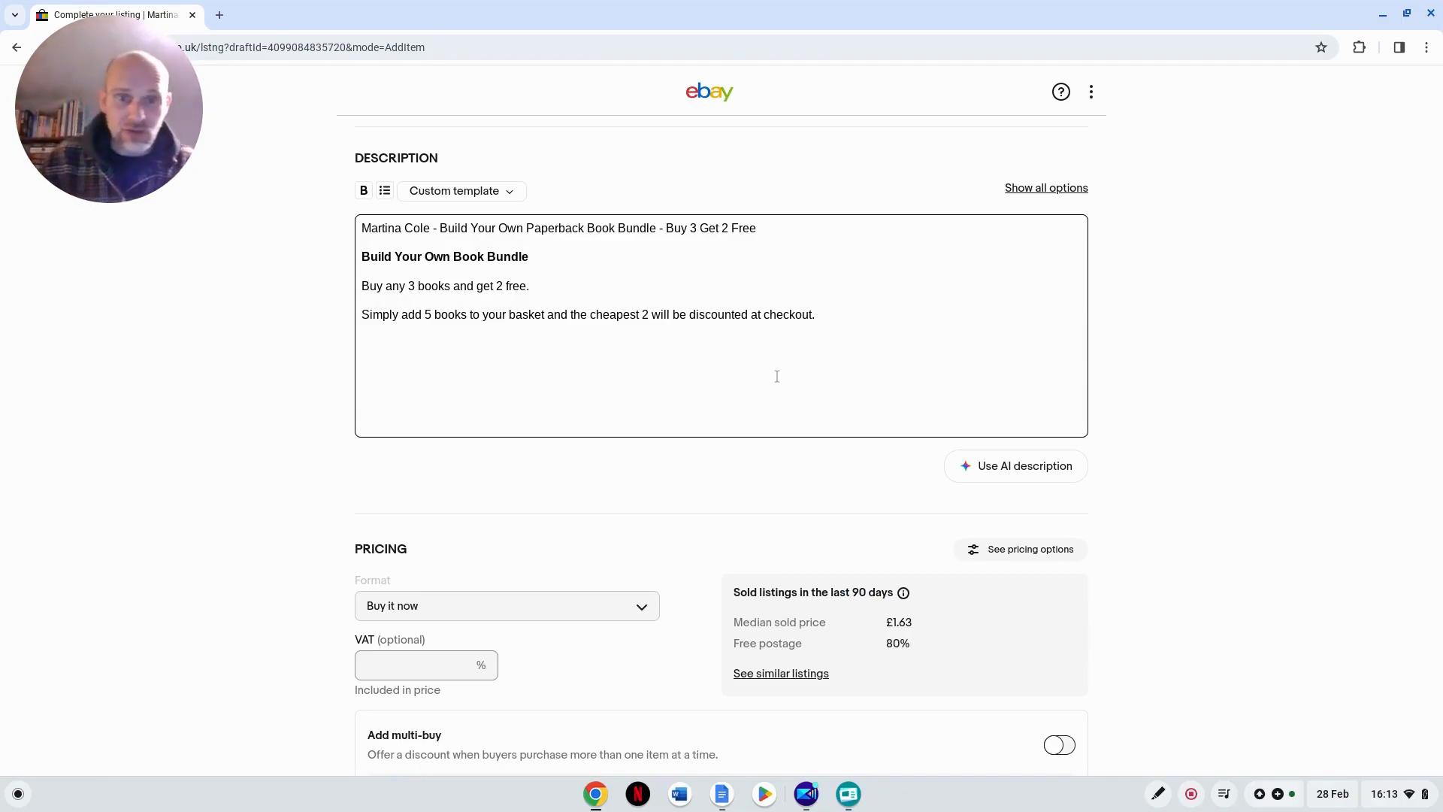
Step: Add the postage line "P&P only £3.99 no matter how many books you order." at the end of the description
left_click(826, 327)
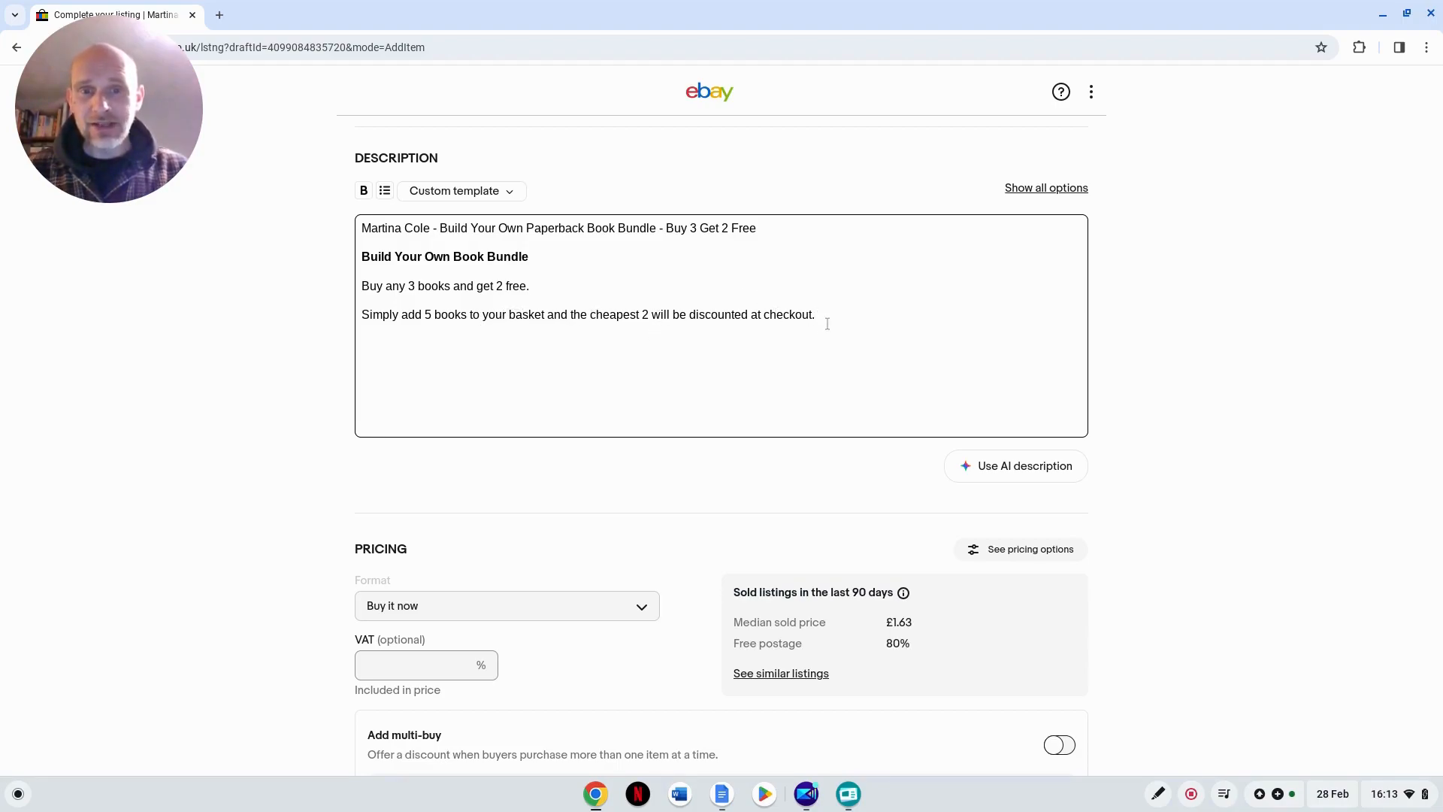
key("Return")
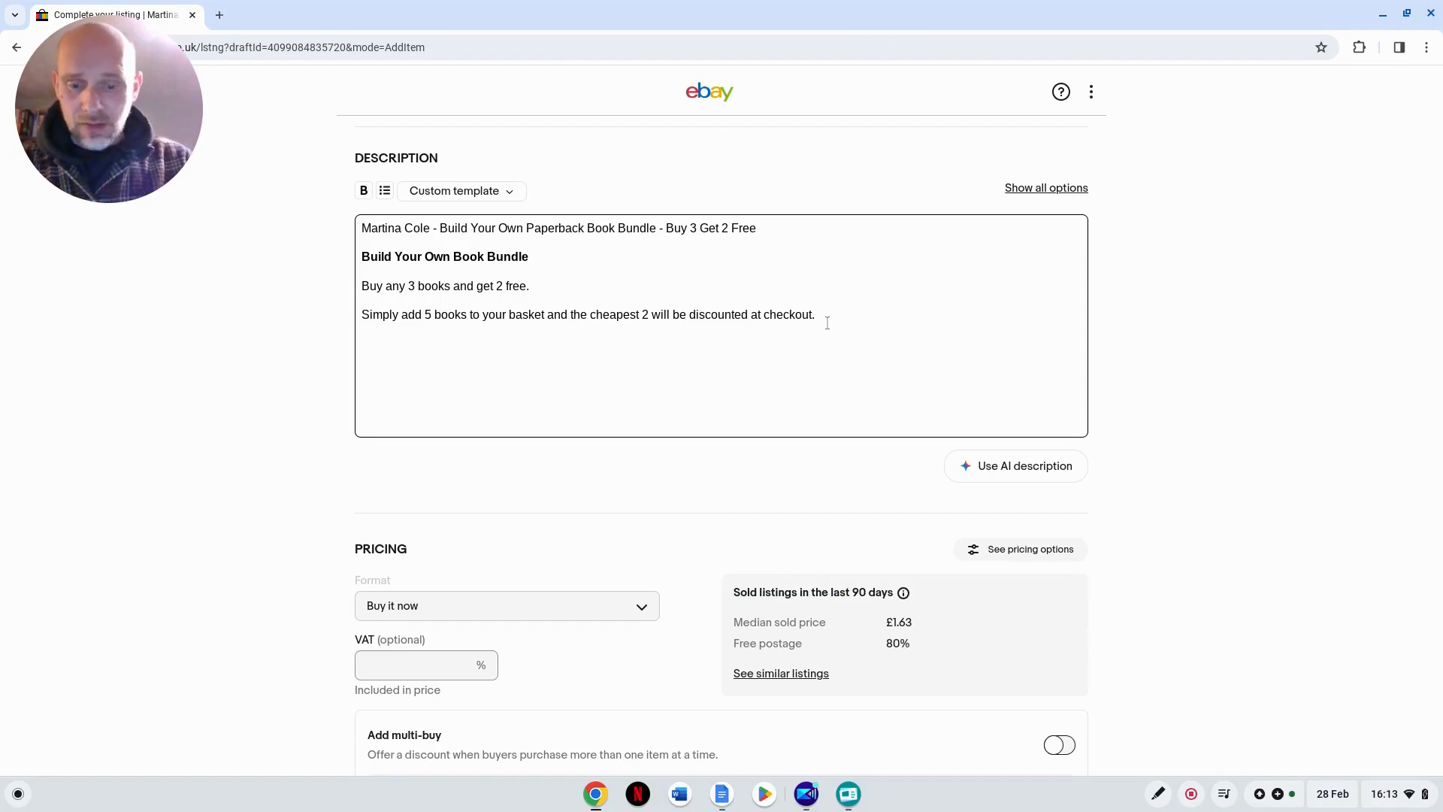
type("P&P")
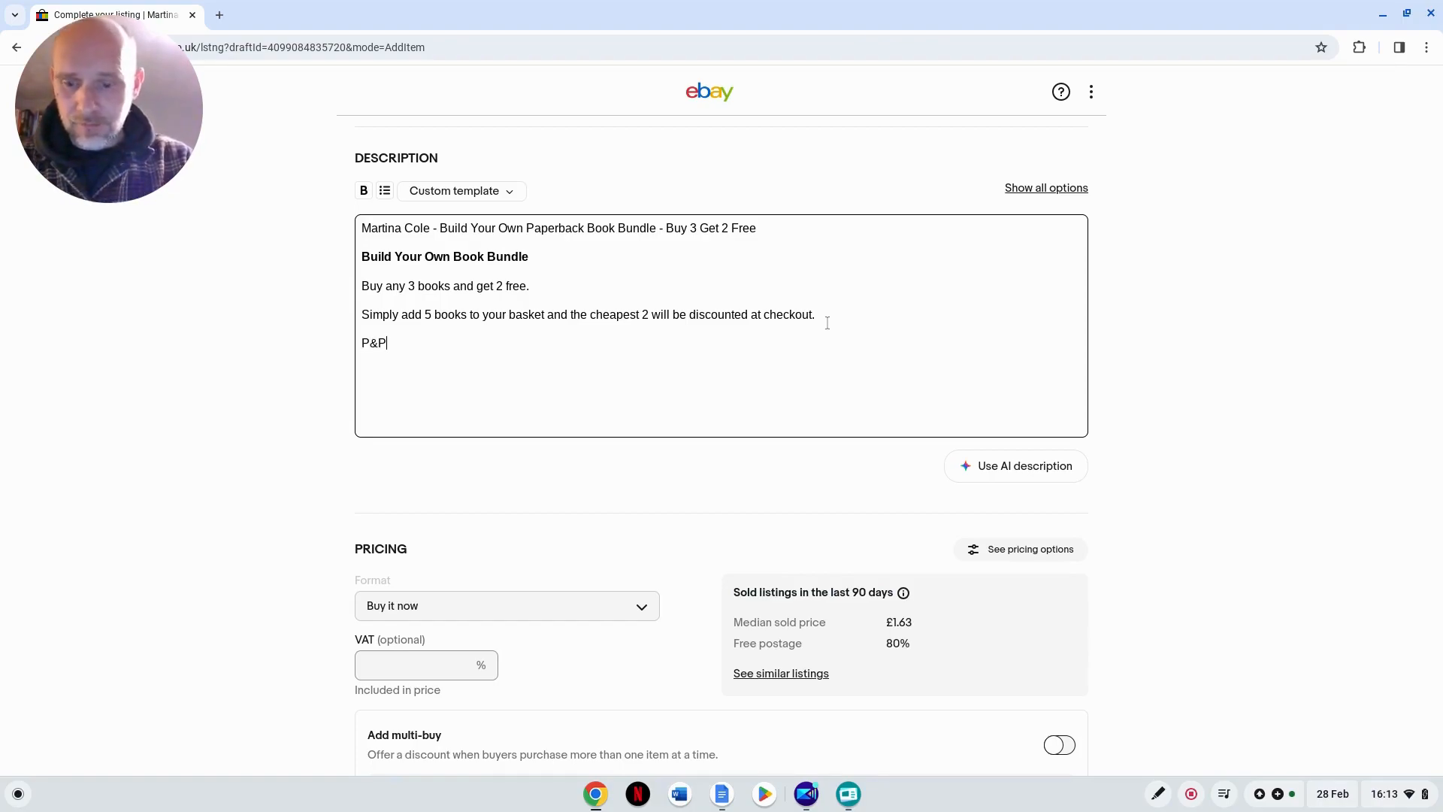
type(" only £")
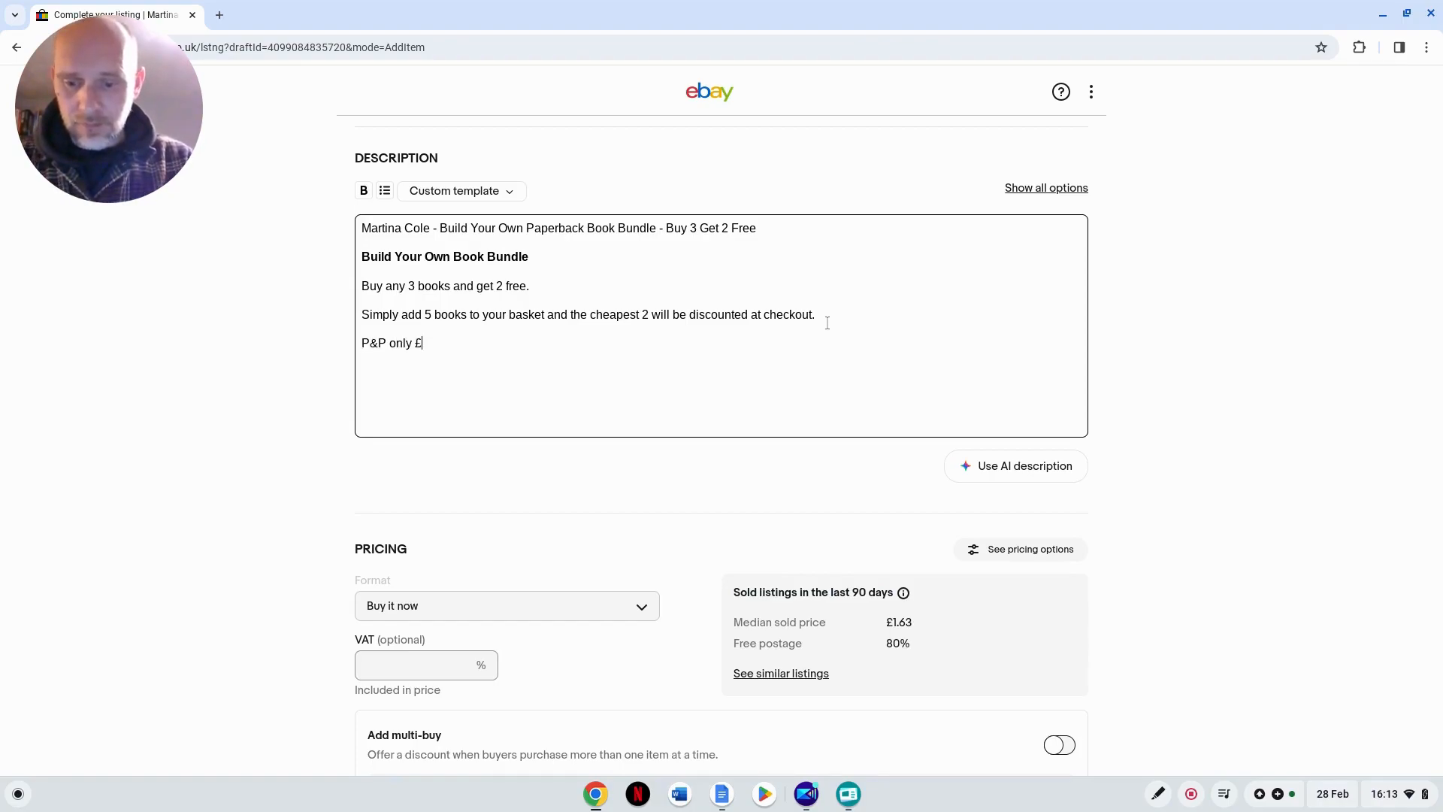
type("3.99 no")
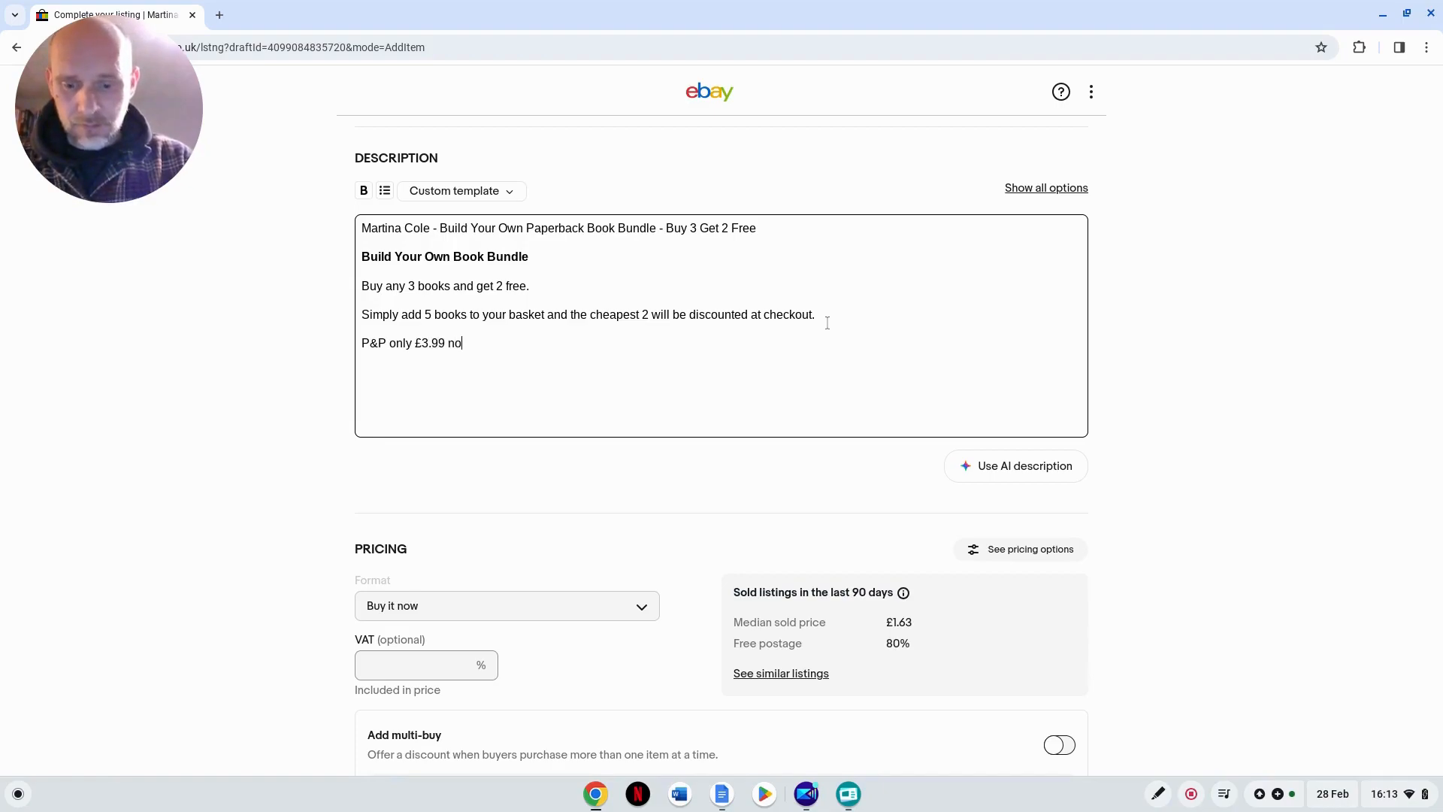
type(" matter h")
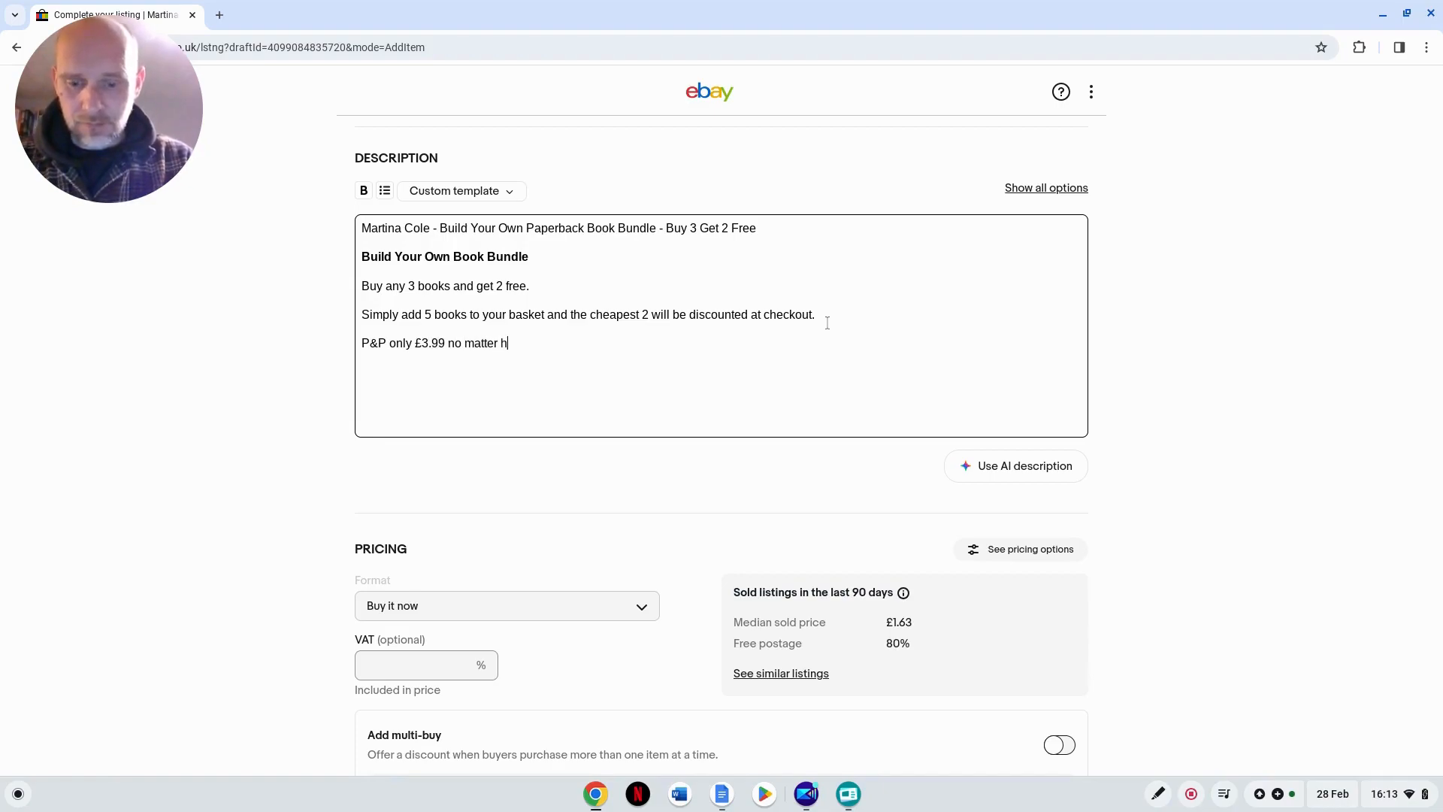
type("ow many bo")
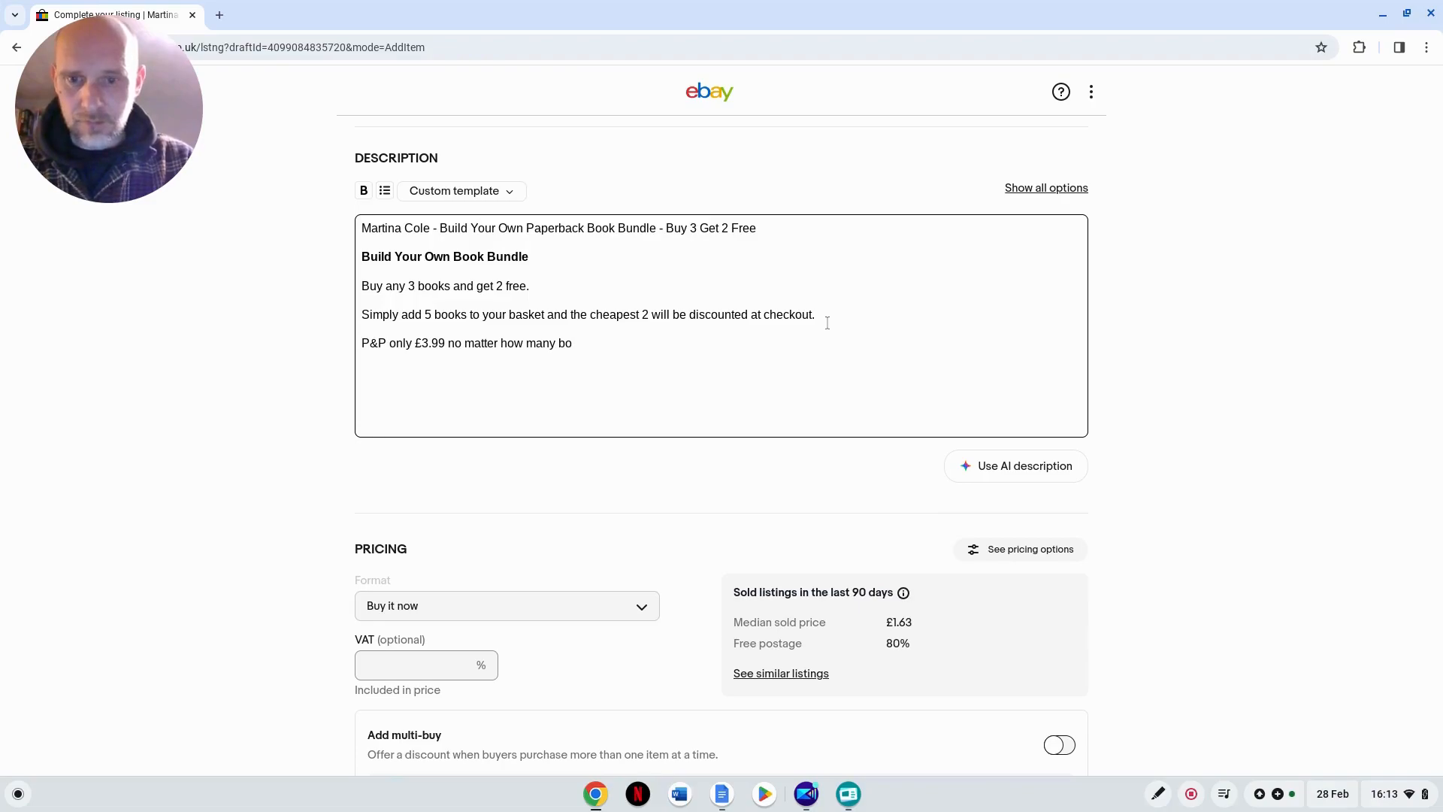
type("ooks you")
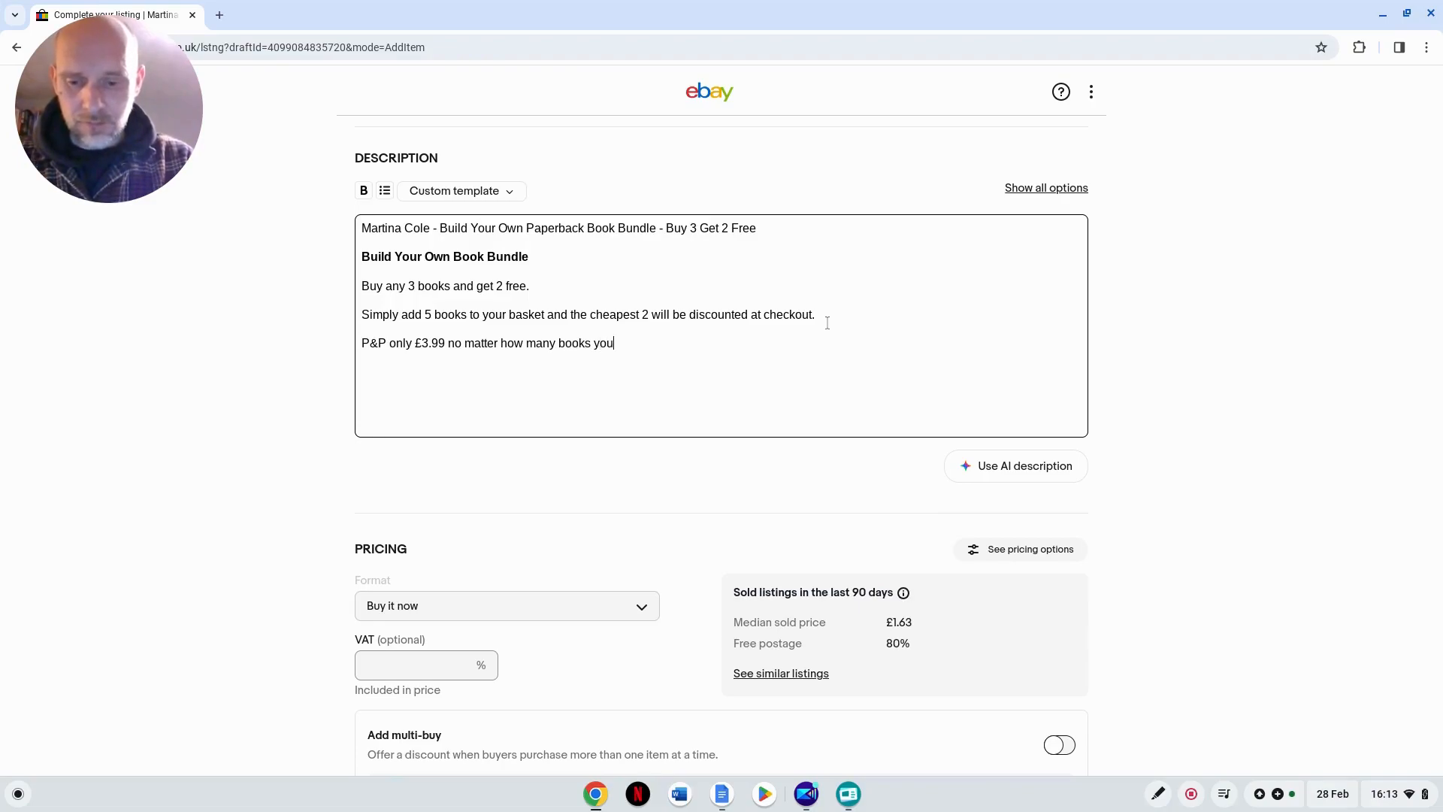
type(" order.")
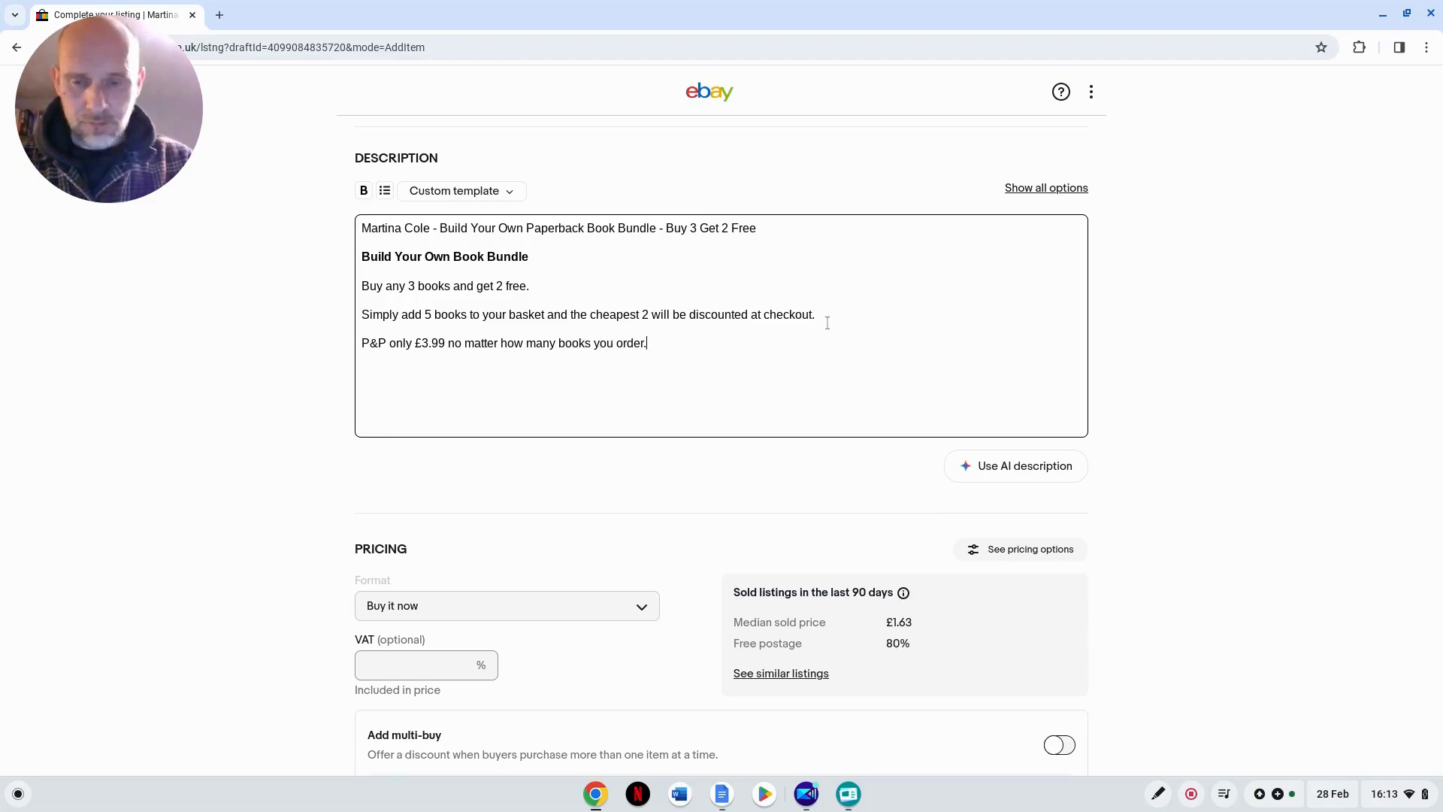
Step: Add the closing line "Mix and match across our entire range." to the description
type("Mix ")
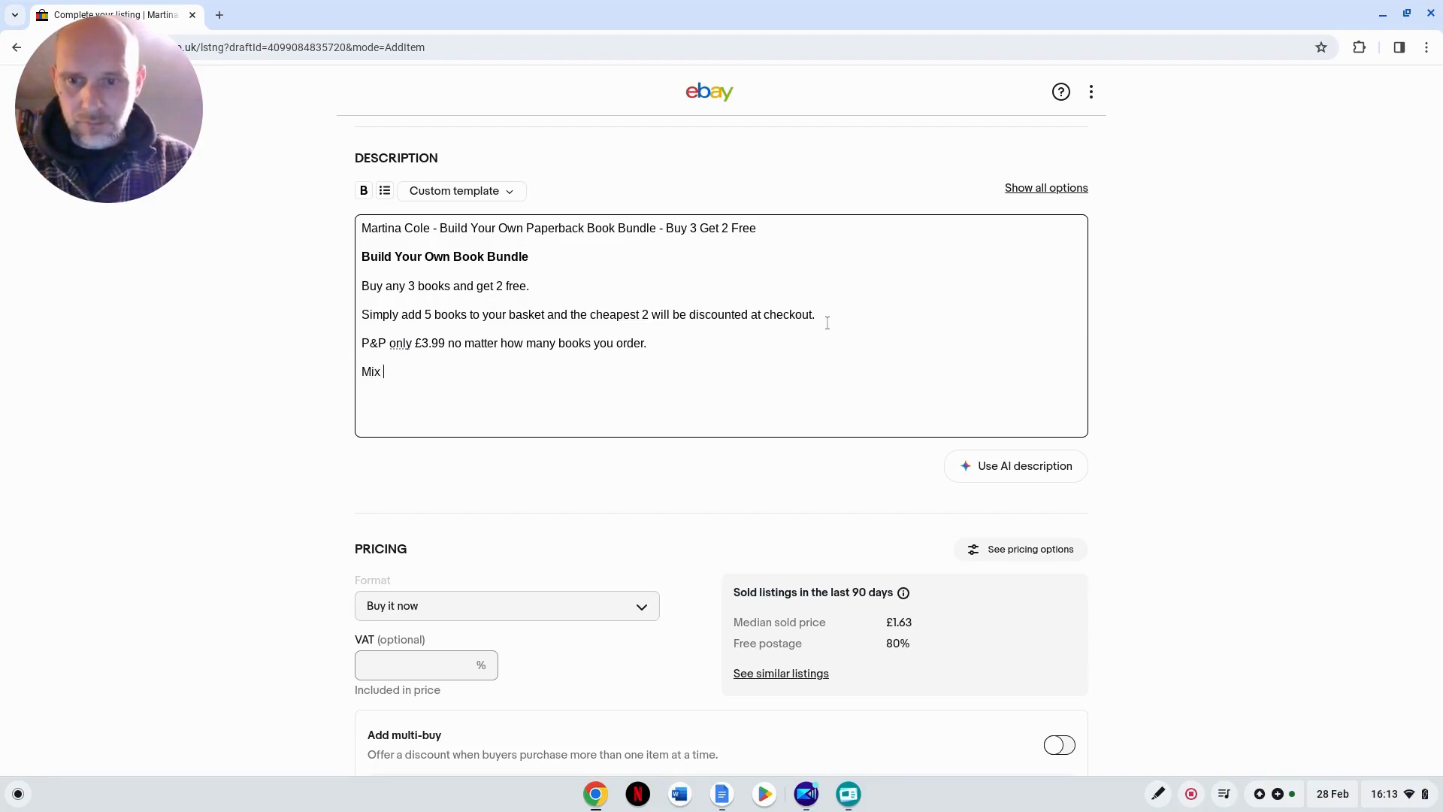
type("and match a")
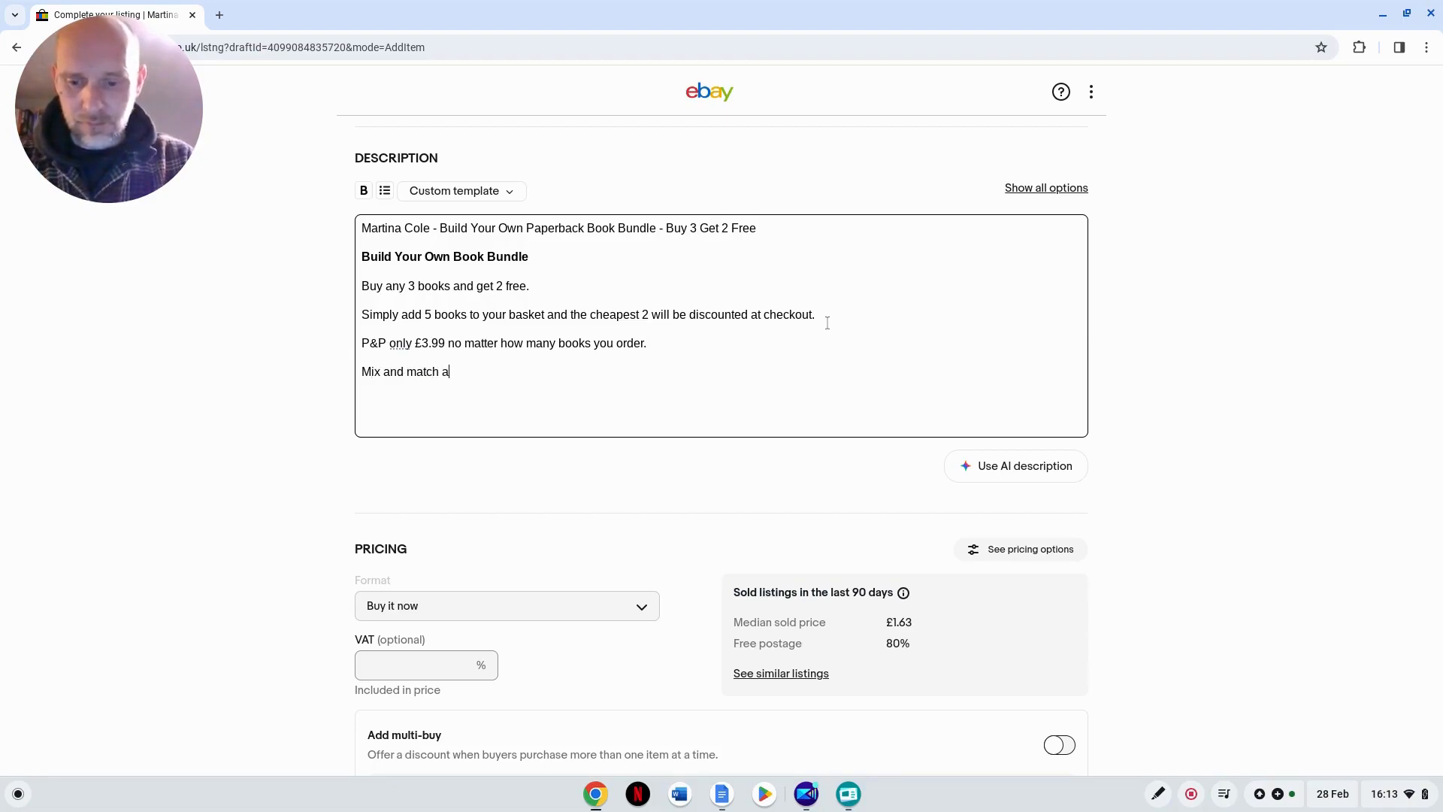
type("cross our ent")
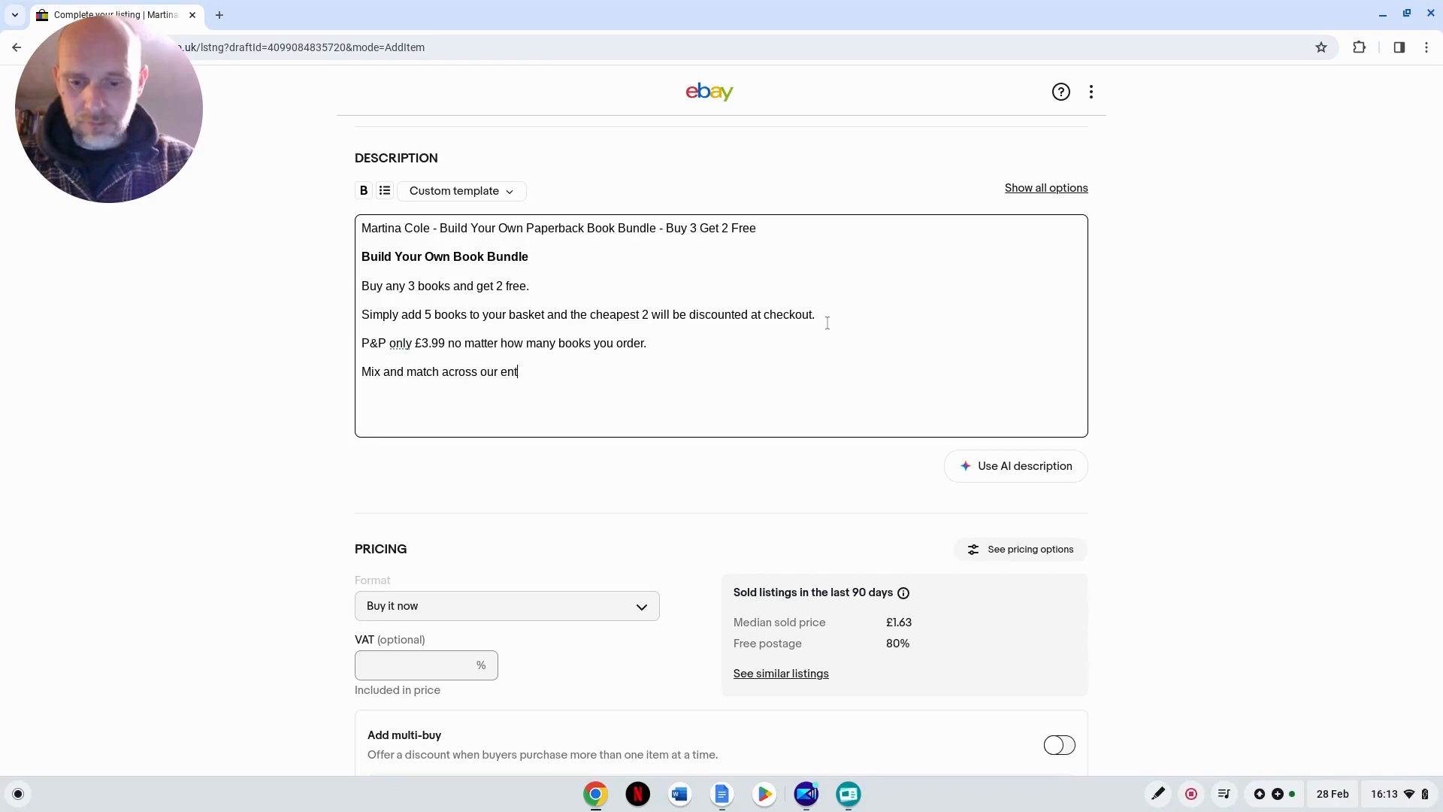
type("ire range.")
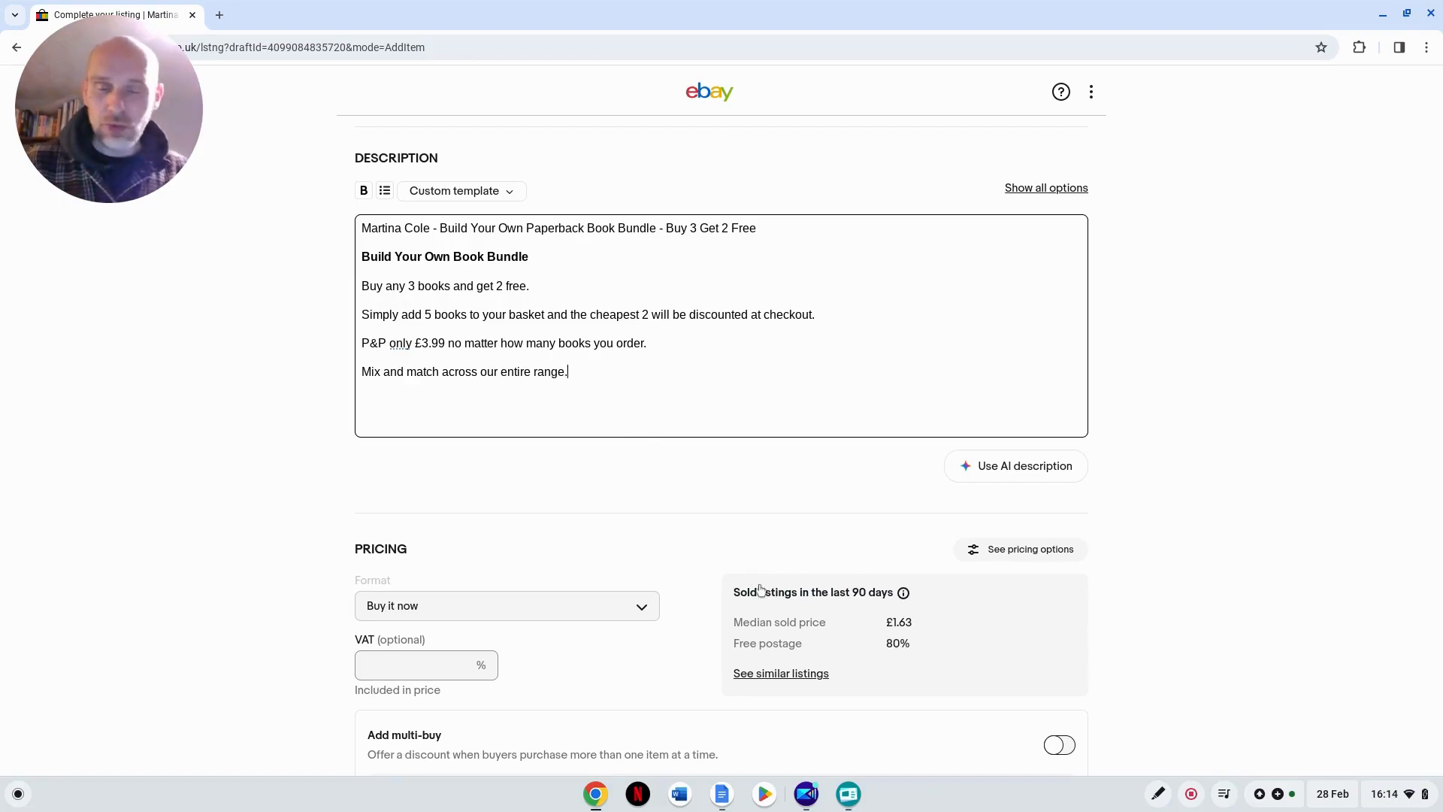
Step: Set the VAT rate in the pricing section to 0%
scroll(634, 569, "down", 3)
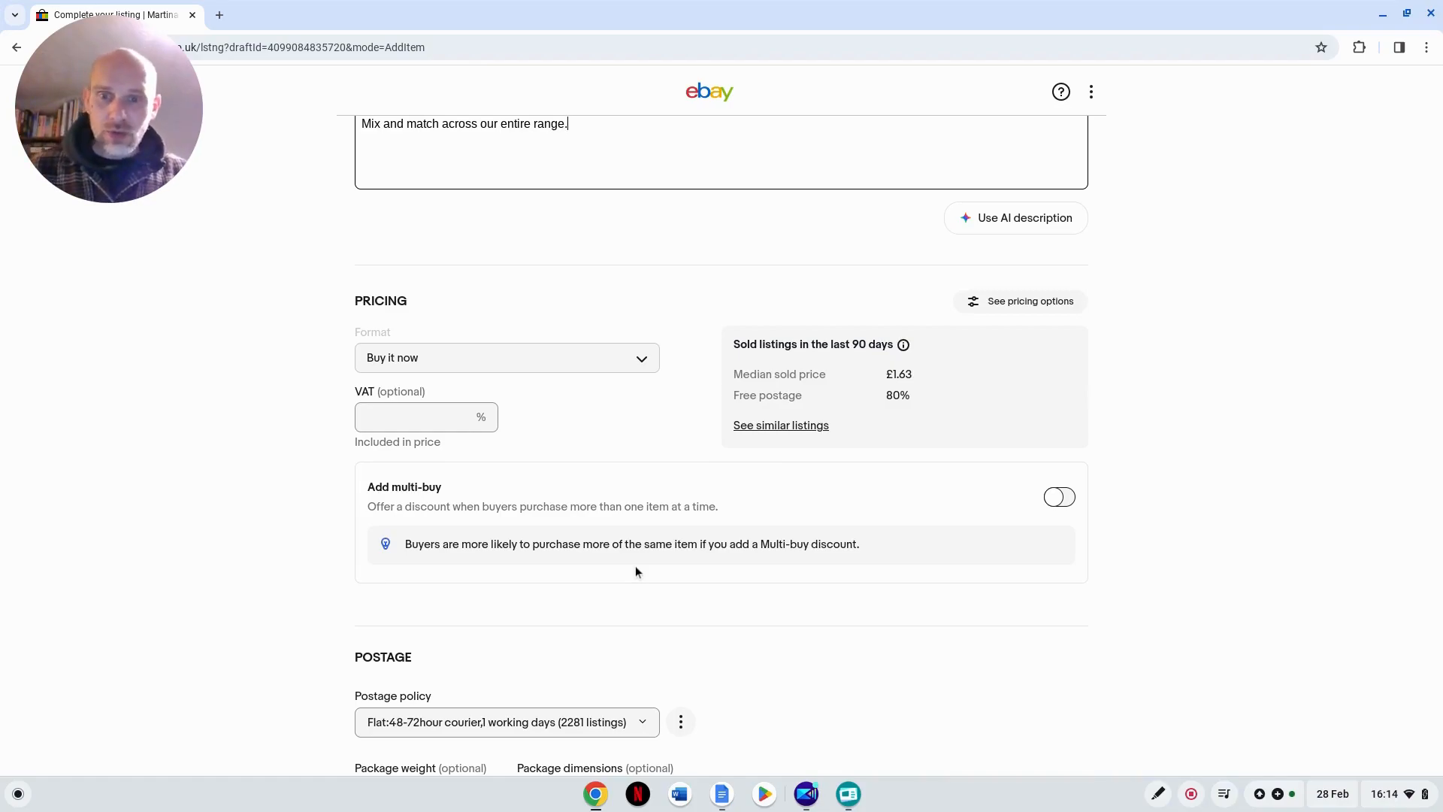
left_click(460, 419)
type("0")
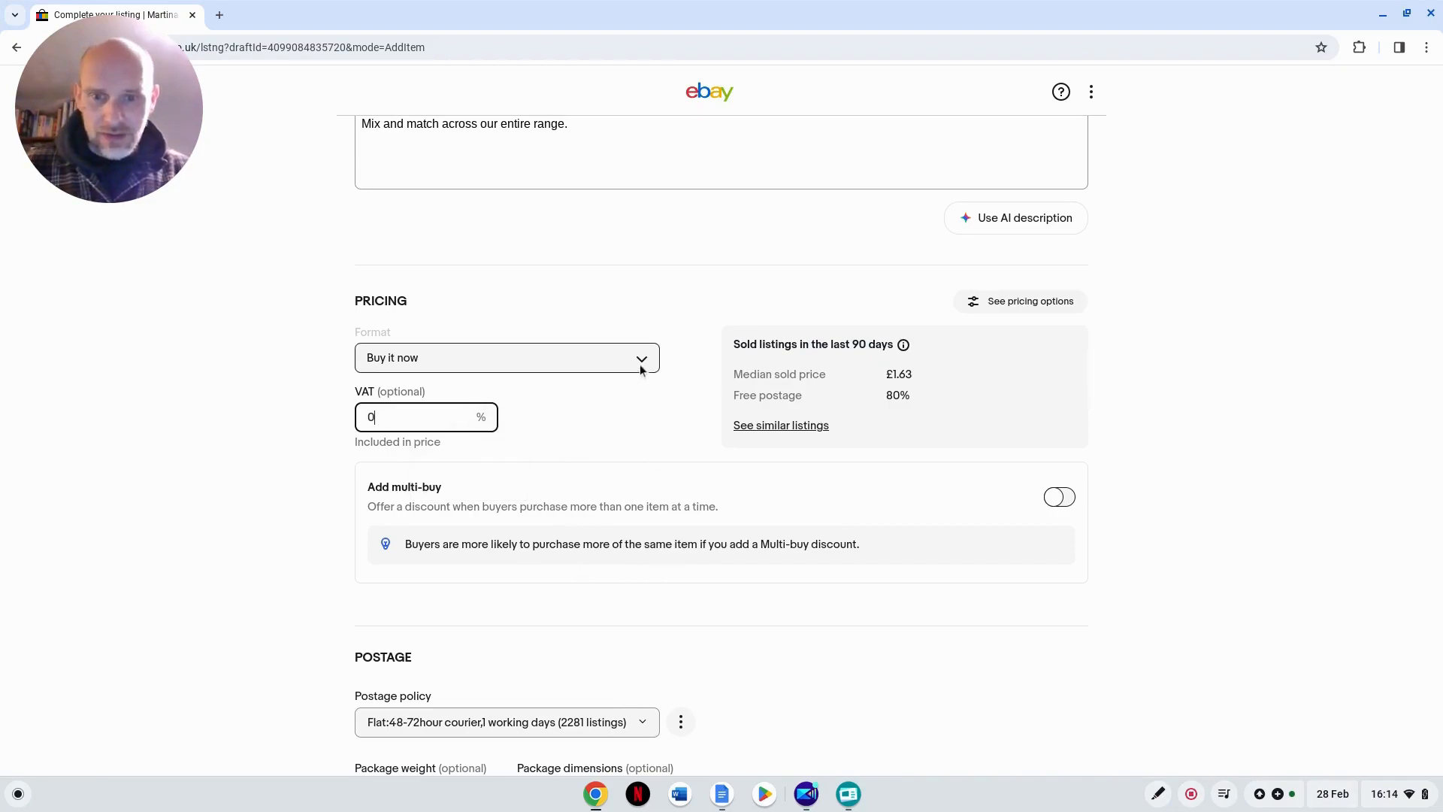
Step: Save the listing for later as a draft instead of publishing it
scroll(623, 565, "down", 5)
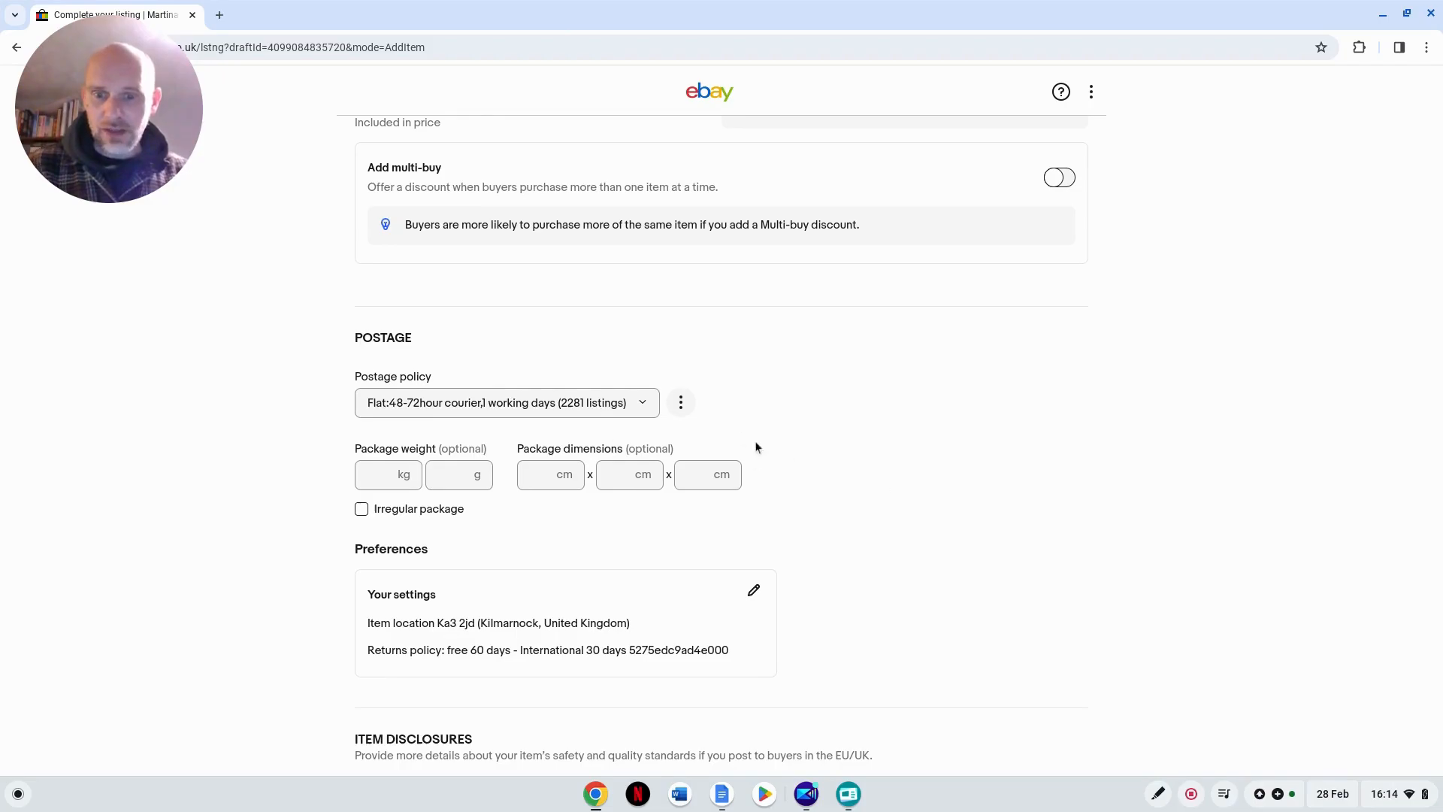
scroll(1009, 511, "down", 9)
scroll(1030, 500, "down", 5)
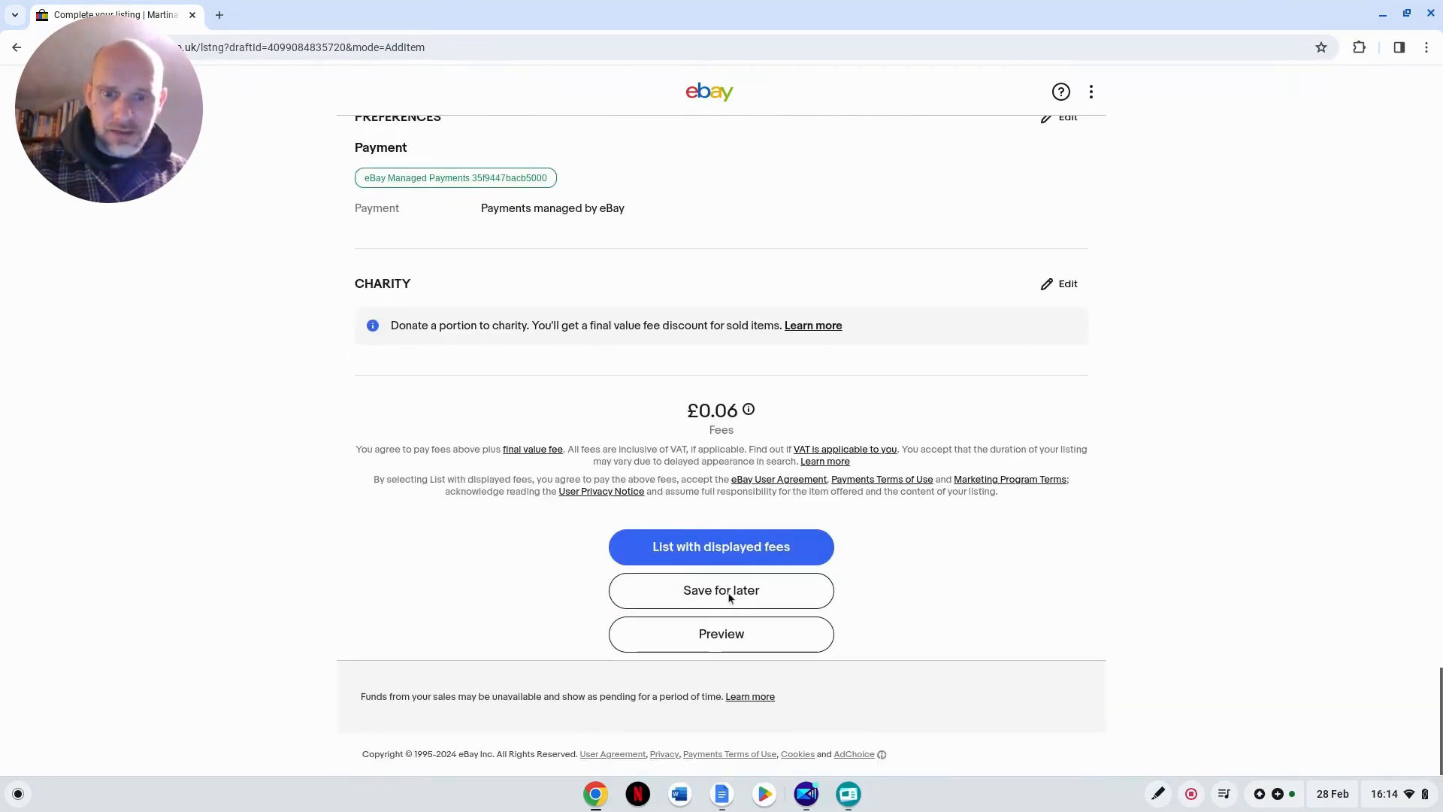
left_click(729, 593)
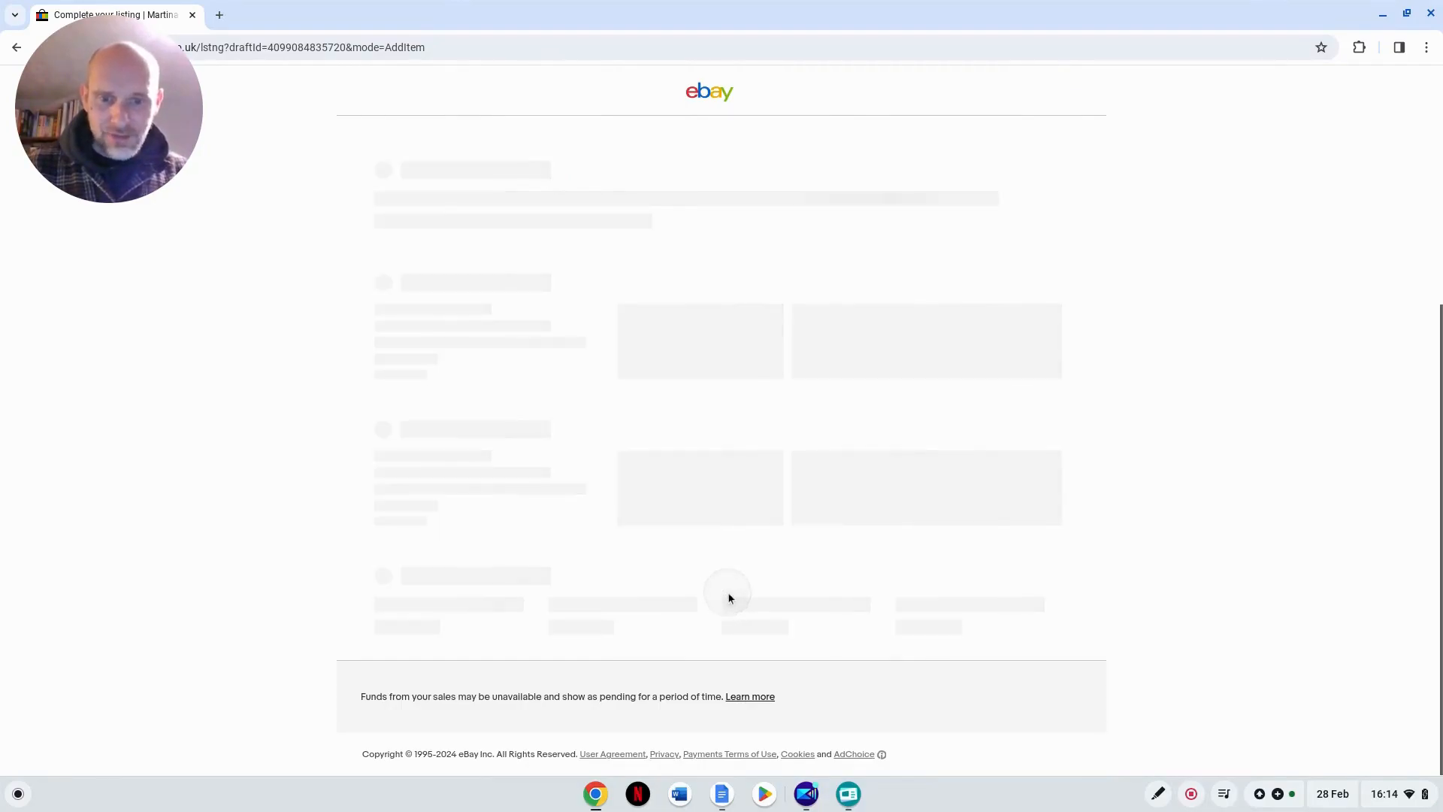
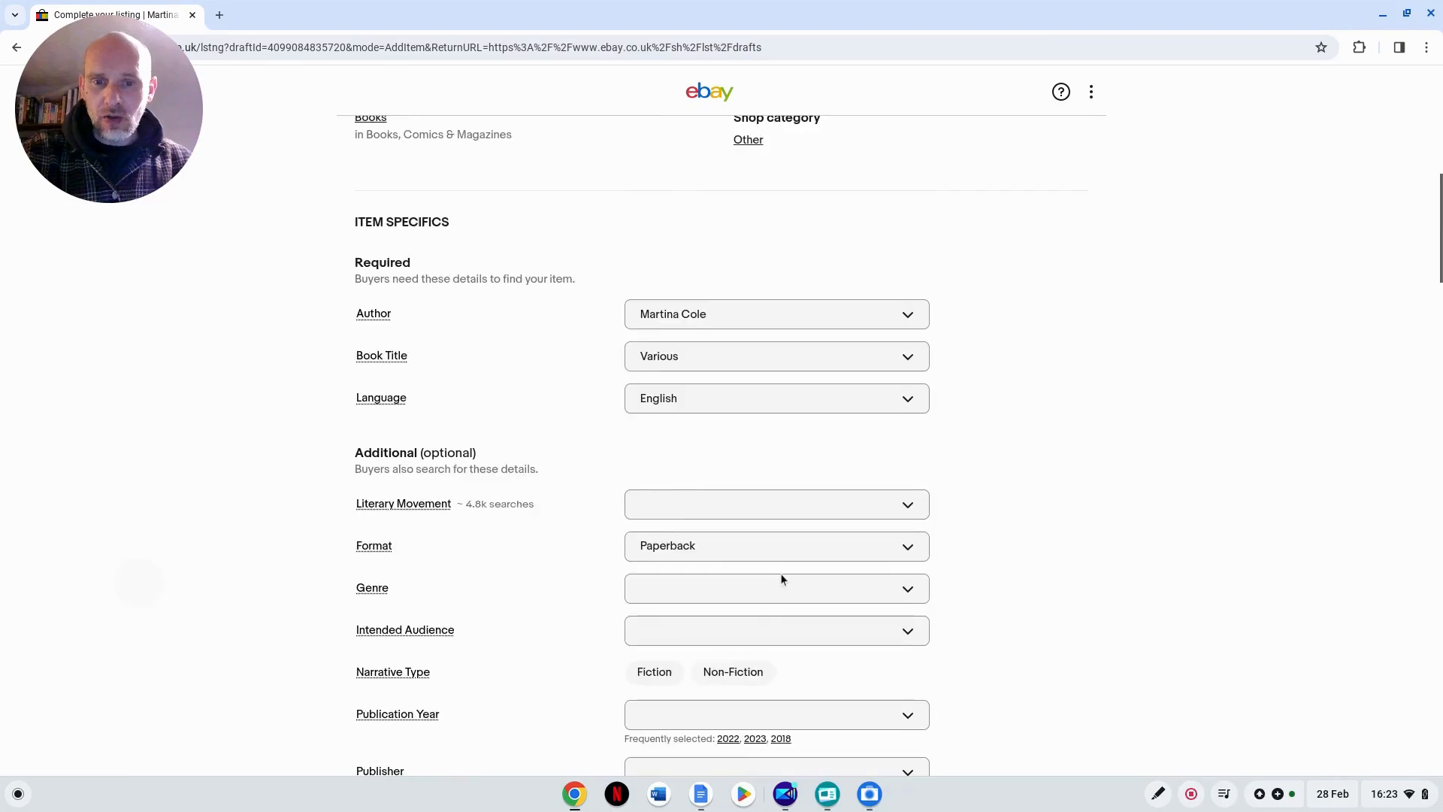
Step: Open the listing's title variations for editing
scroll(780, 567, "up", 5)
scroll(781, 560, "up", 7)
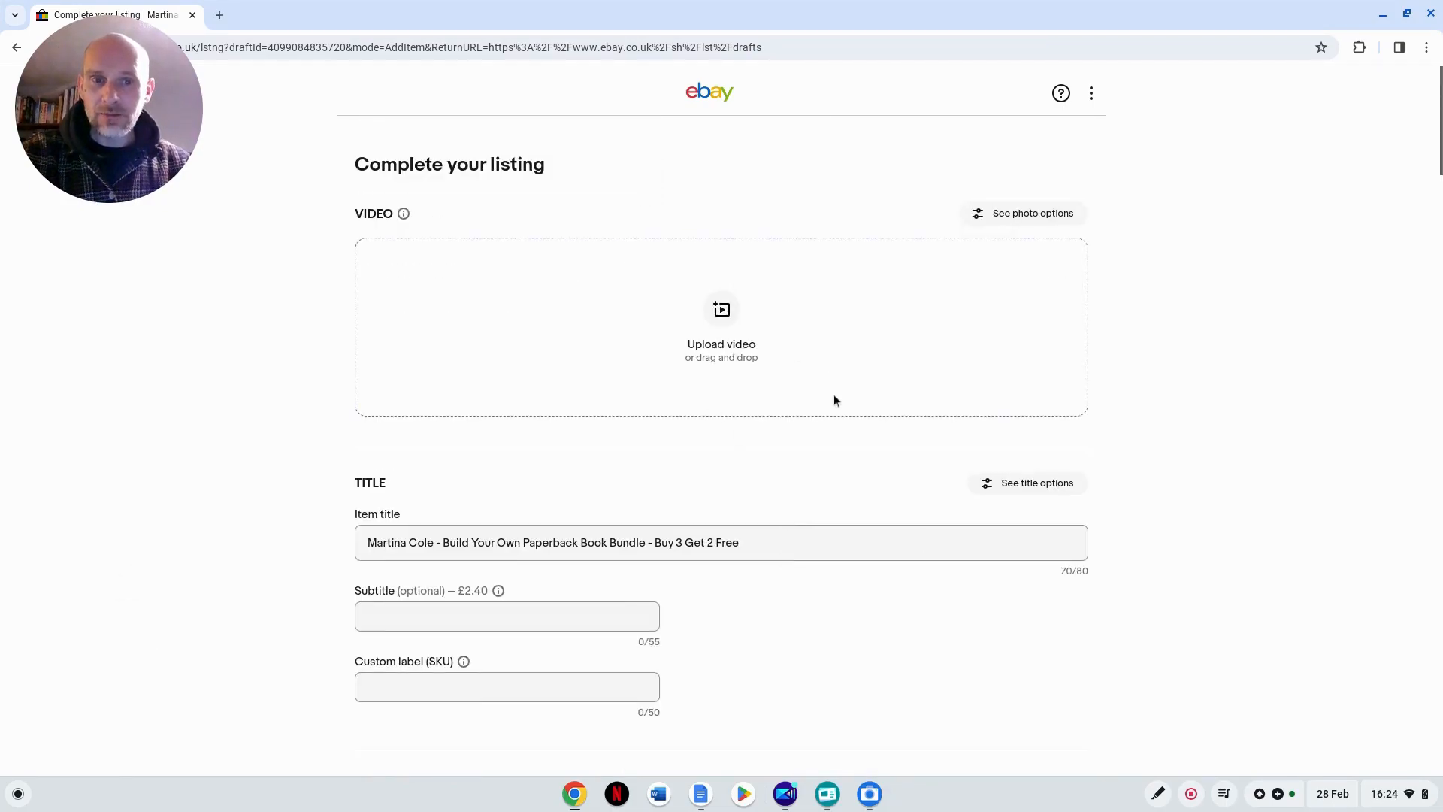
scroll(715, 333, "down", 5)
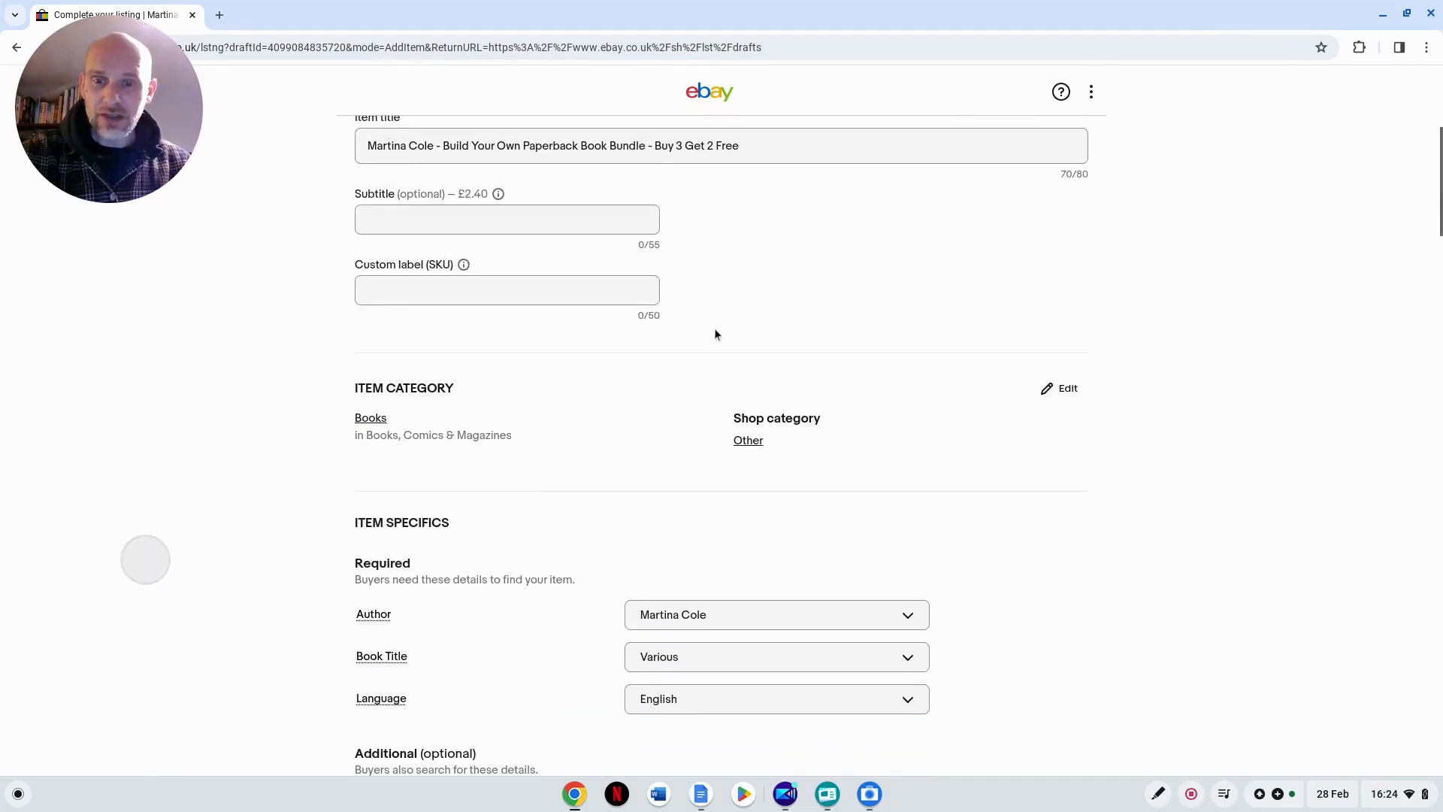
scroll(714, 334, "down", 10)
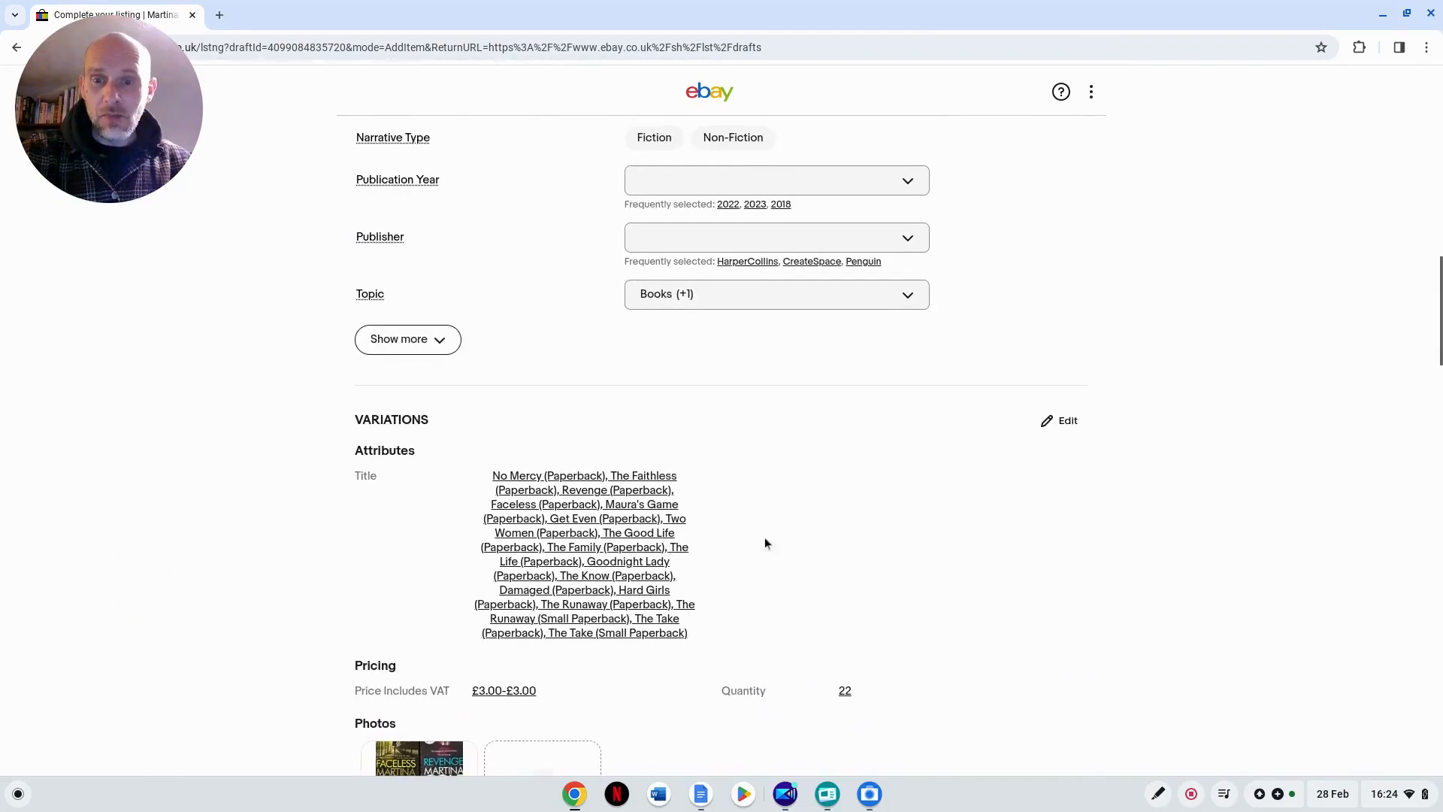
scroll(766, 542, "down", 3)
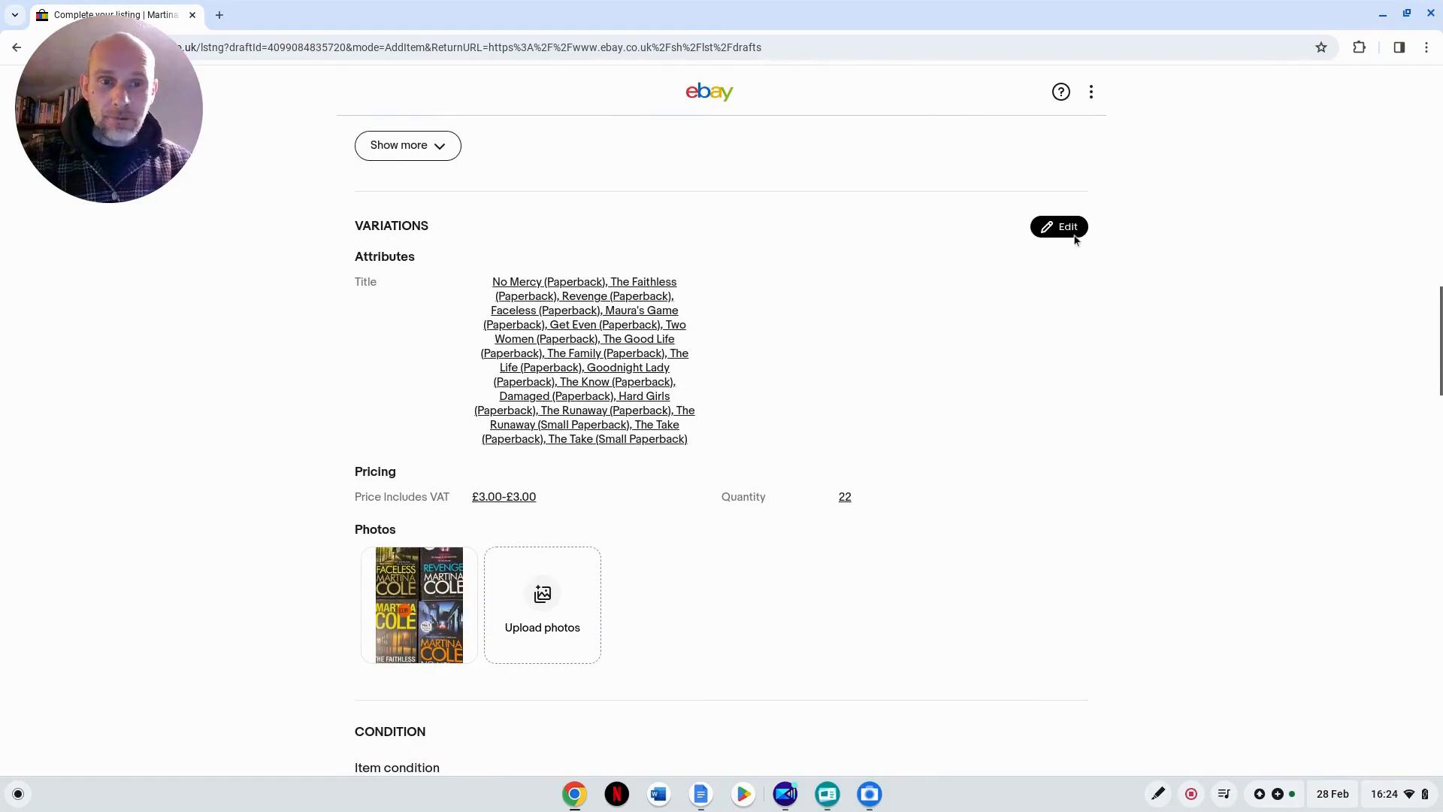
left_click(1072, 227)
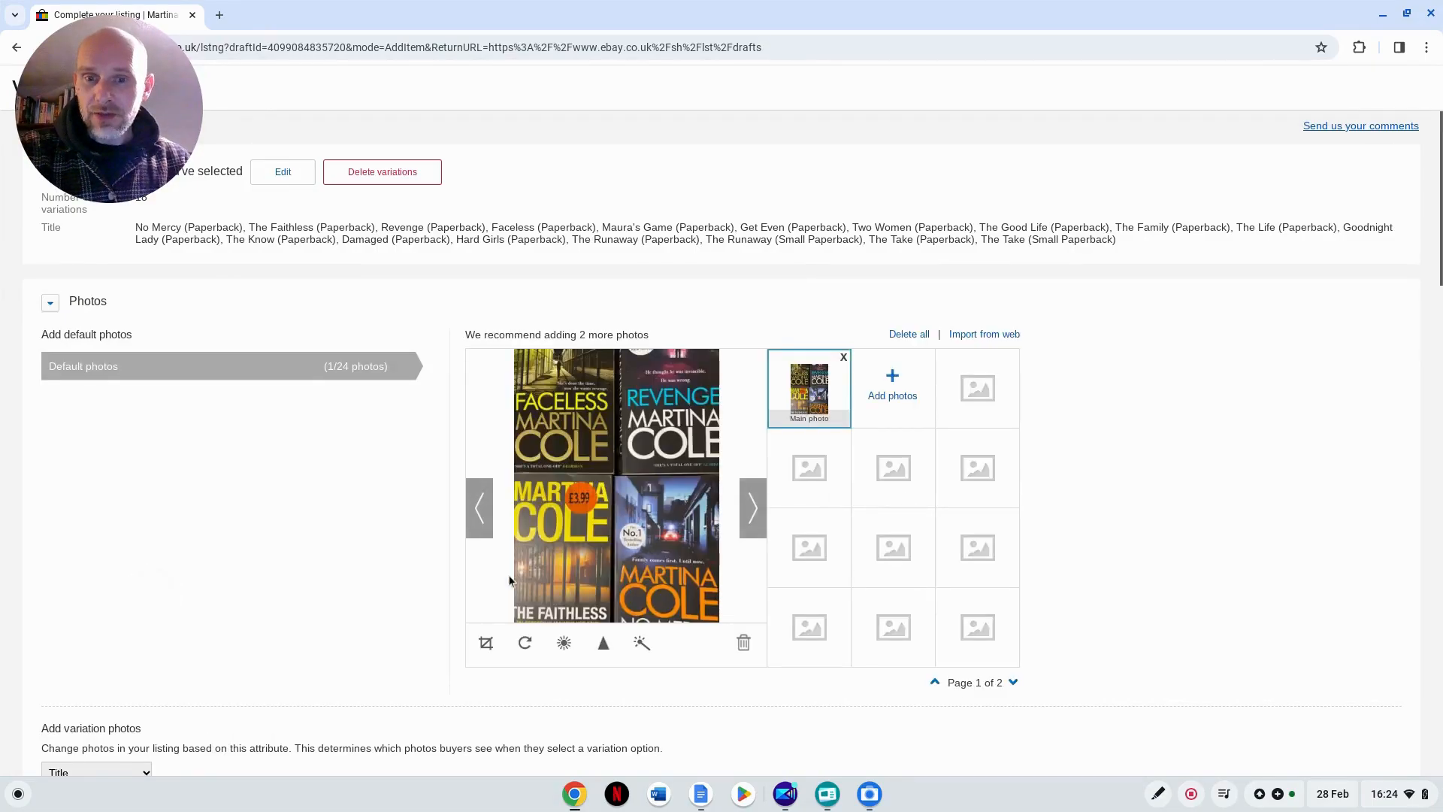
scroll(506, 574, "down", 6)
scroll(506, 575, "up", 6)
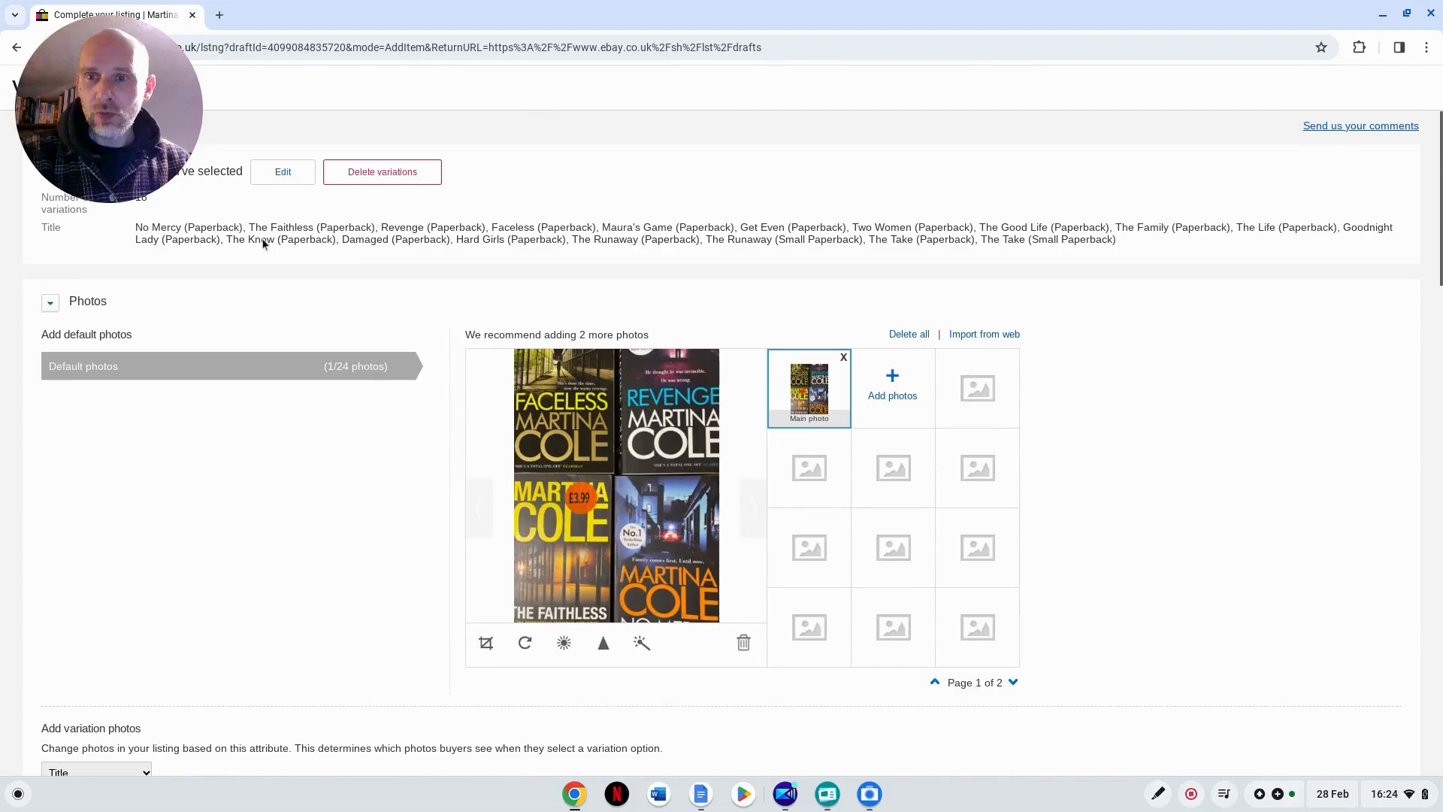
left_click(283, 174)
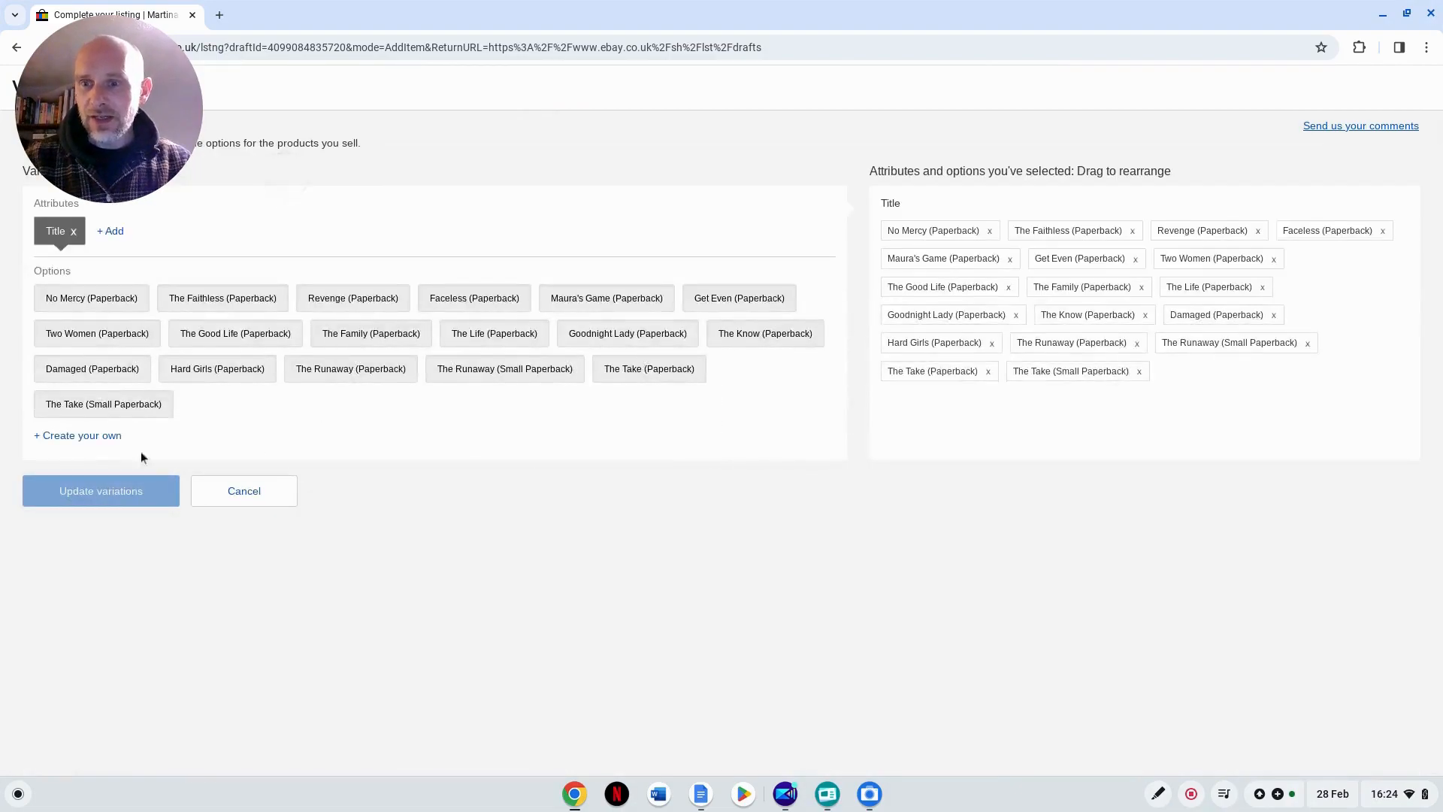
left_click(78, 437)
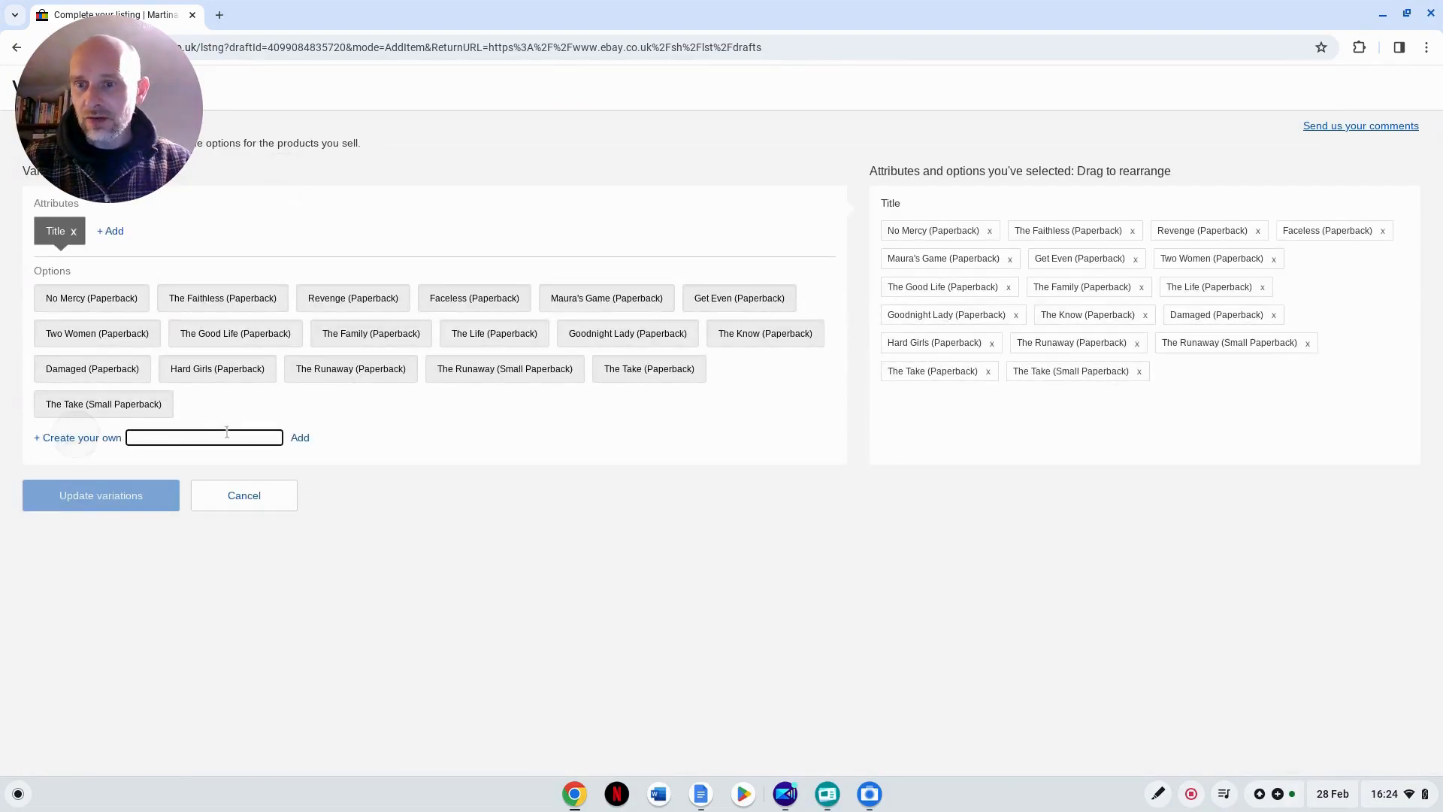
left_click(264, 501)
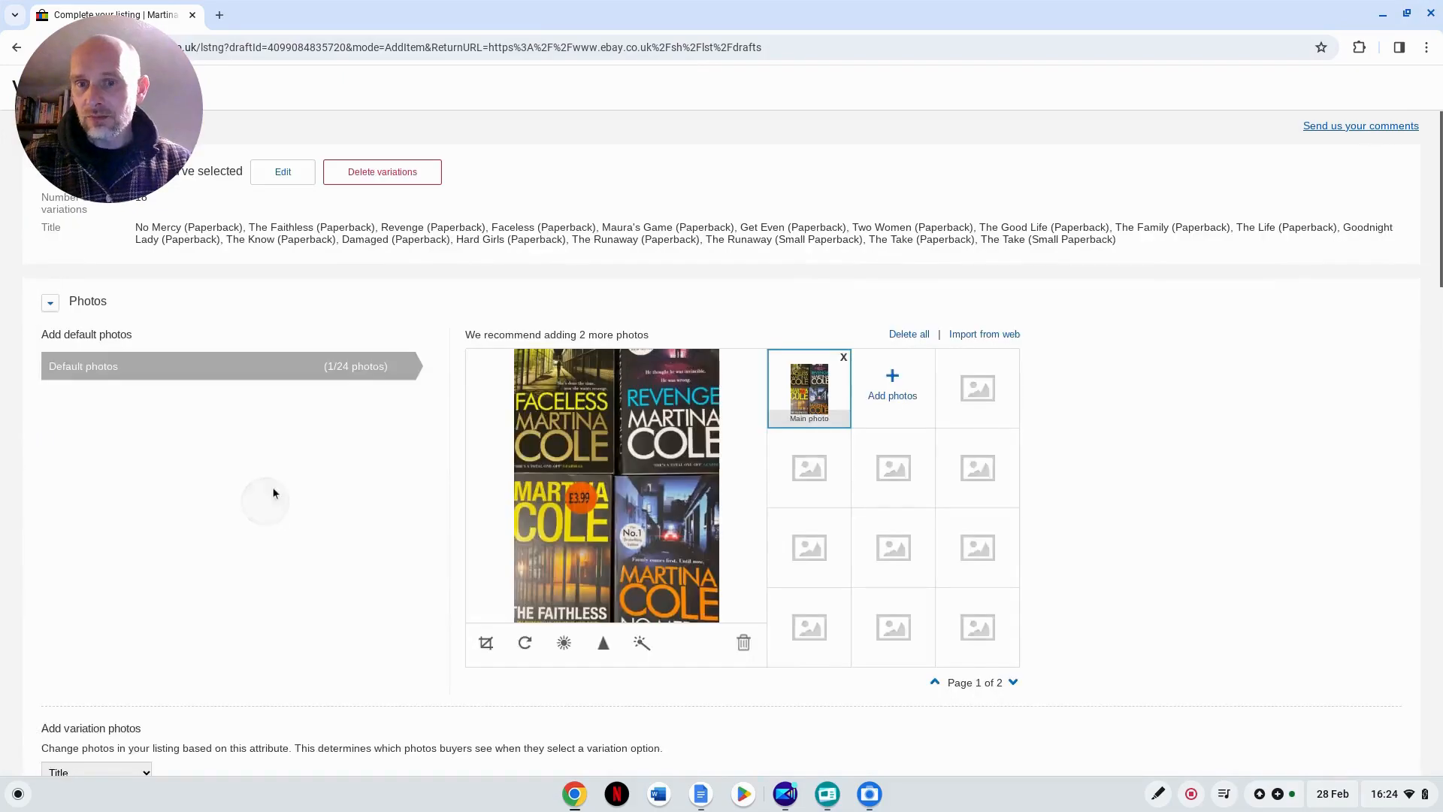
Step: Check the variation photos of several titles, including The Faithless, Revenge, Faceless and The Good Life
scroll(269, 397, "down", 3)
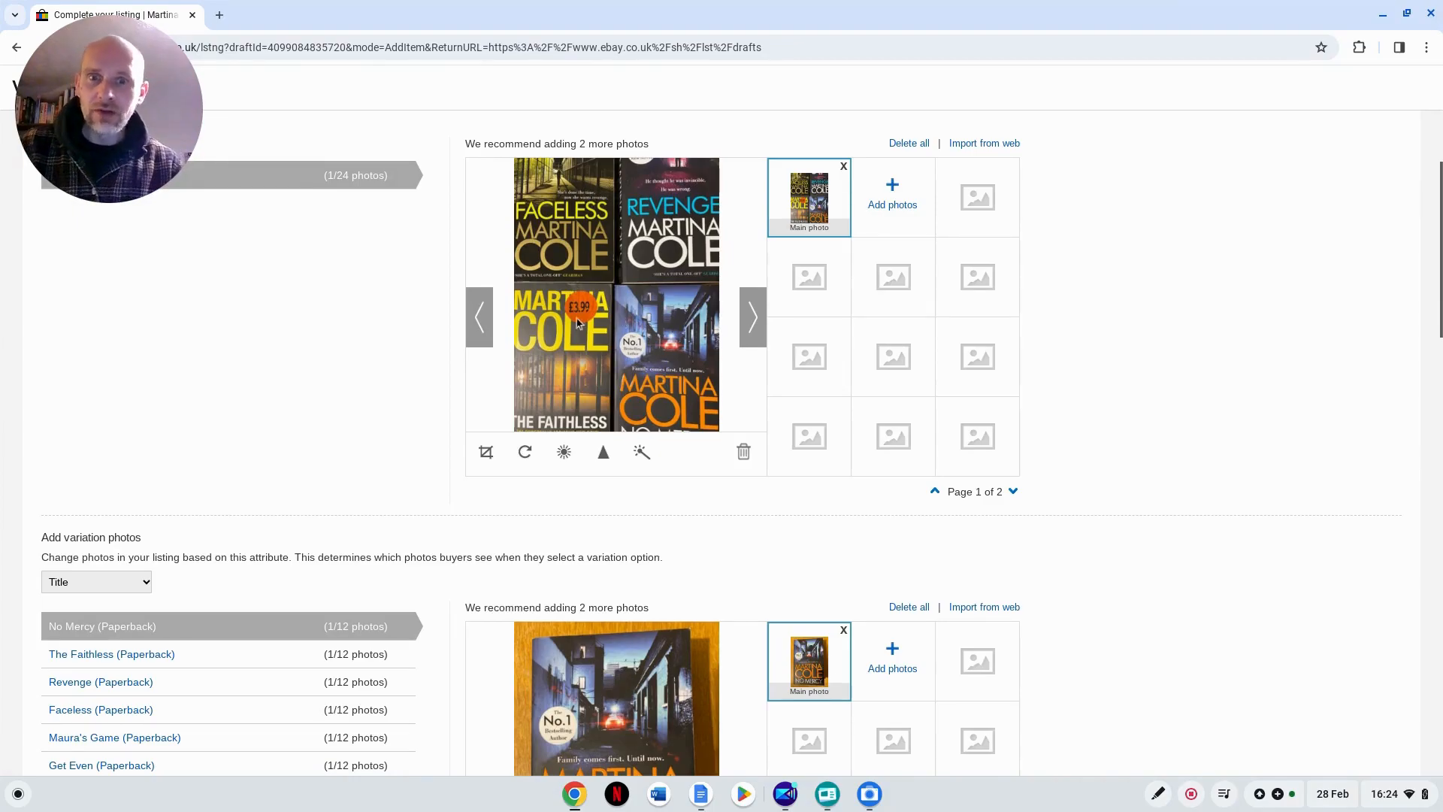
scroll(594, 353, "down", 6)
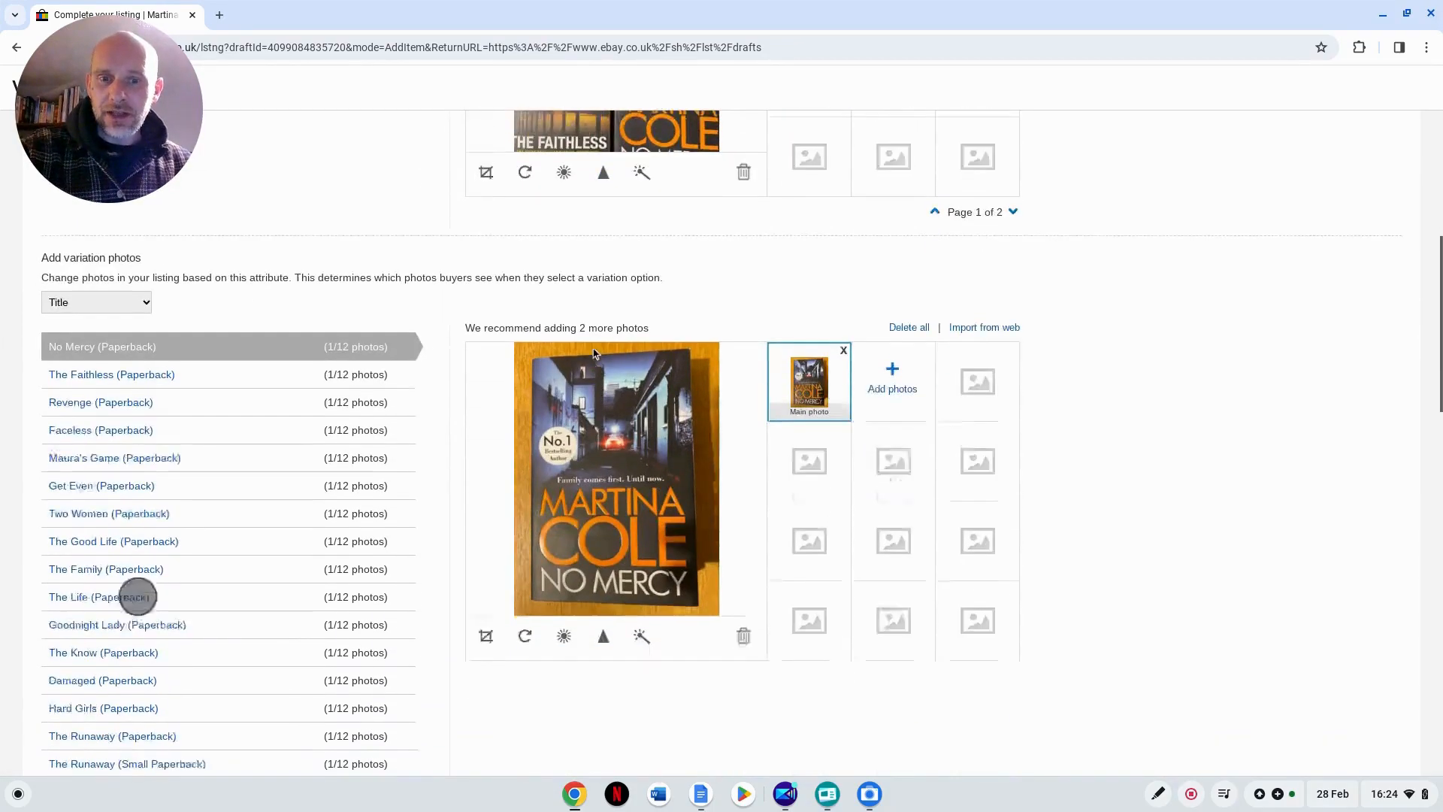
left_click(308, 254)
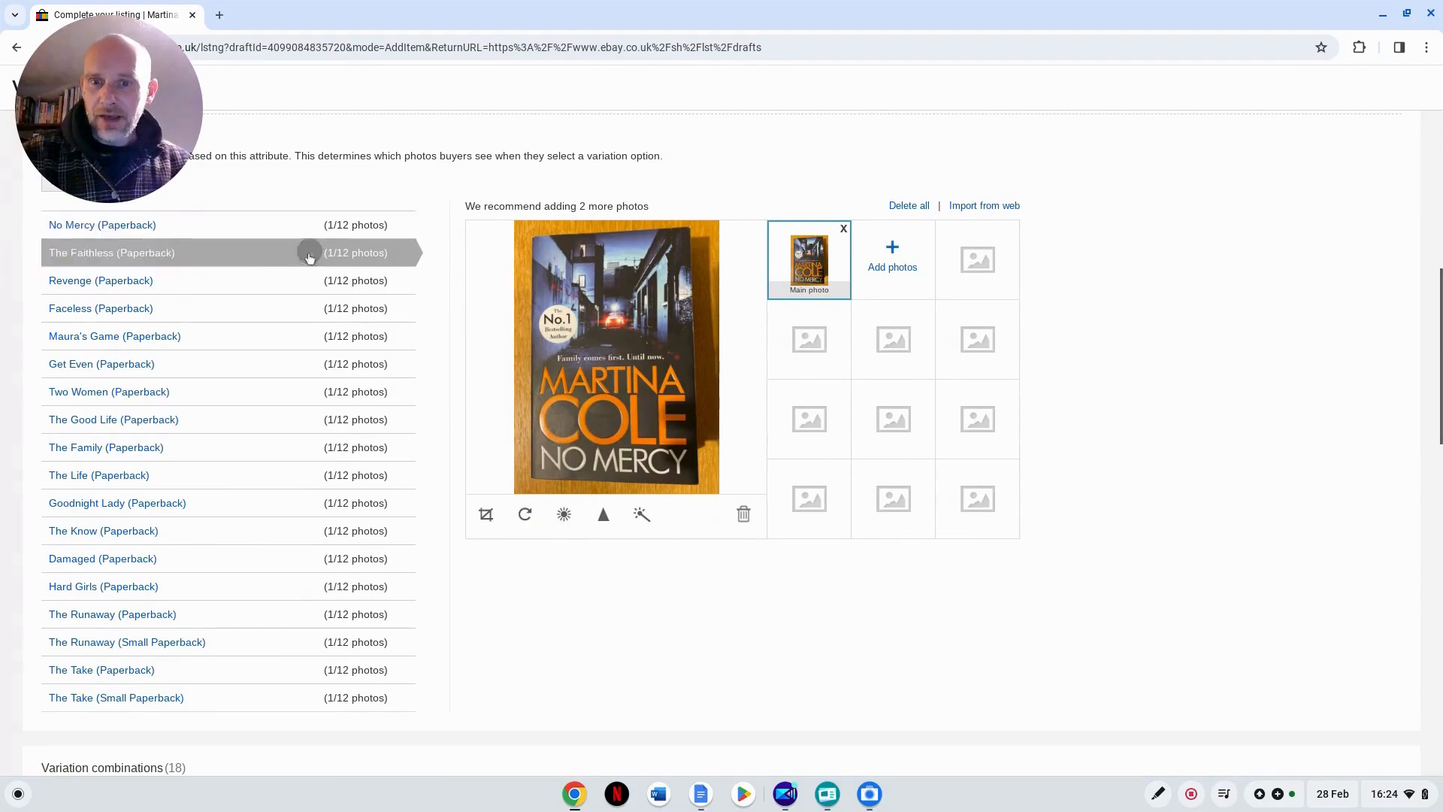
left_click(258, 282)
left_click(237, 317)
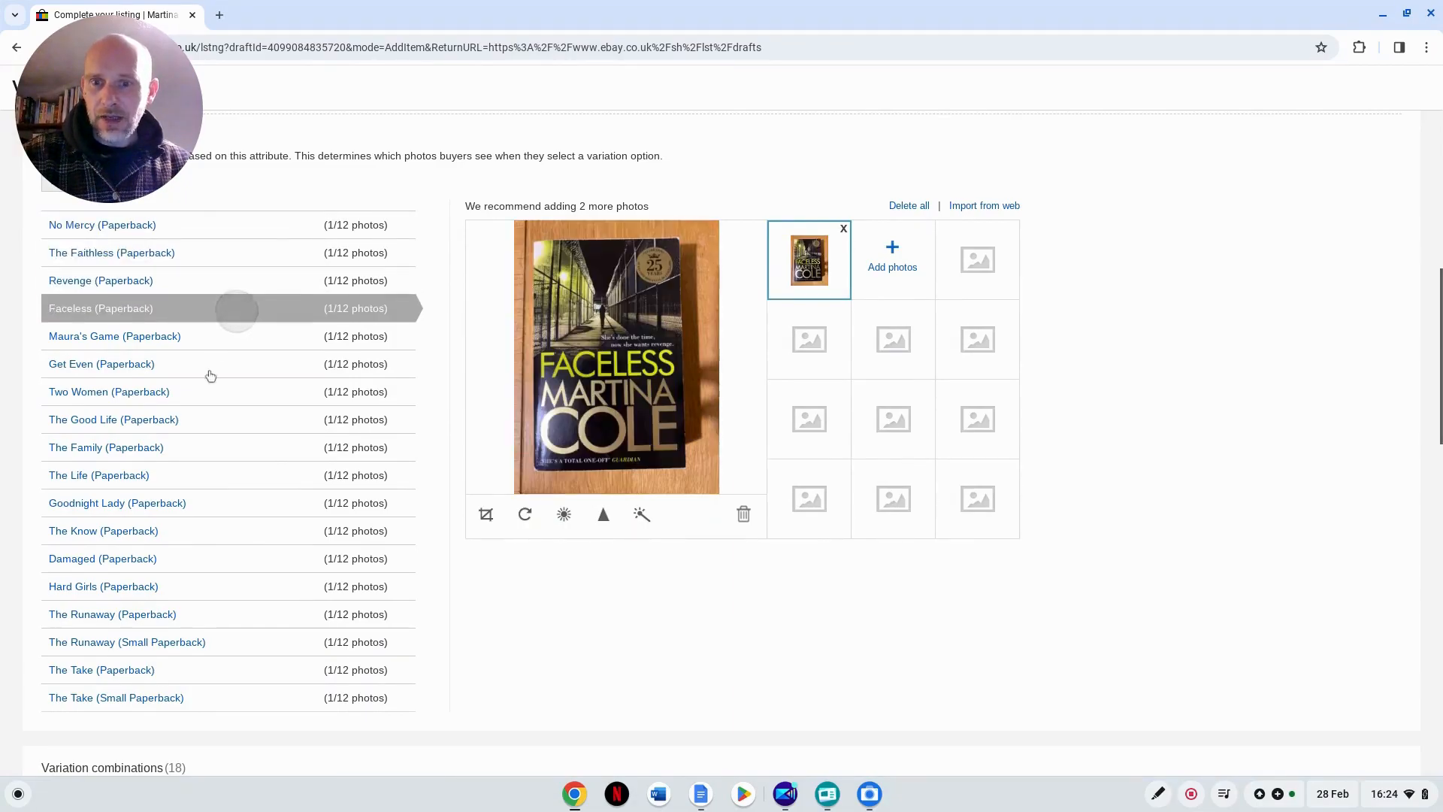
left_click(211, 426)
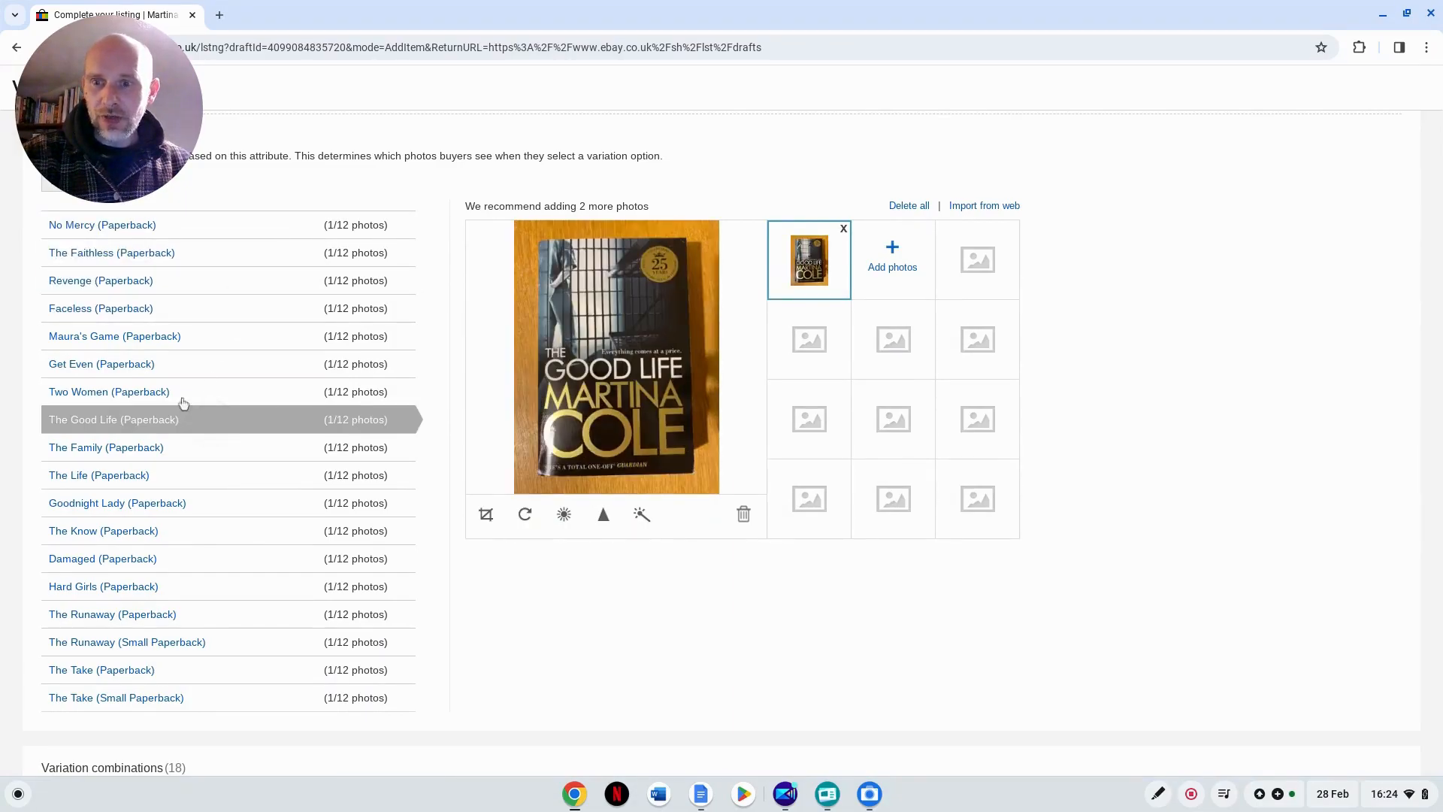
Step: Enter mcpb1 as the SKU of the No Mercy (Paperback) variation
scroll(631, 444, "down", 2)
scroll(631, 443, "down", 6)
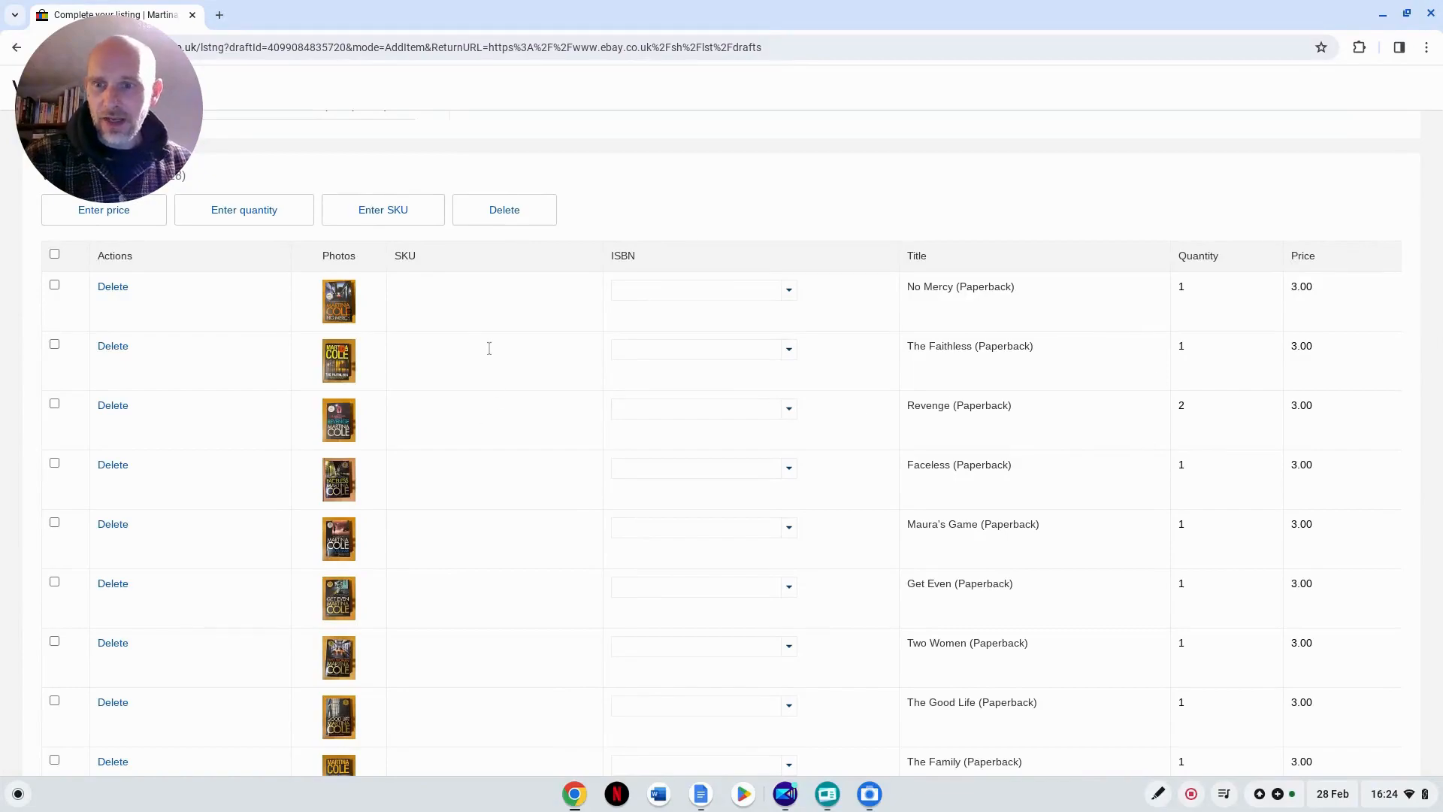
left_click(481, 301)
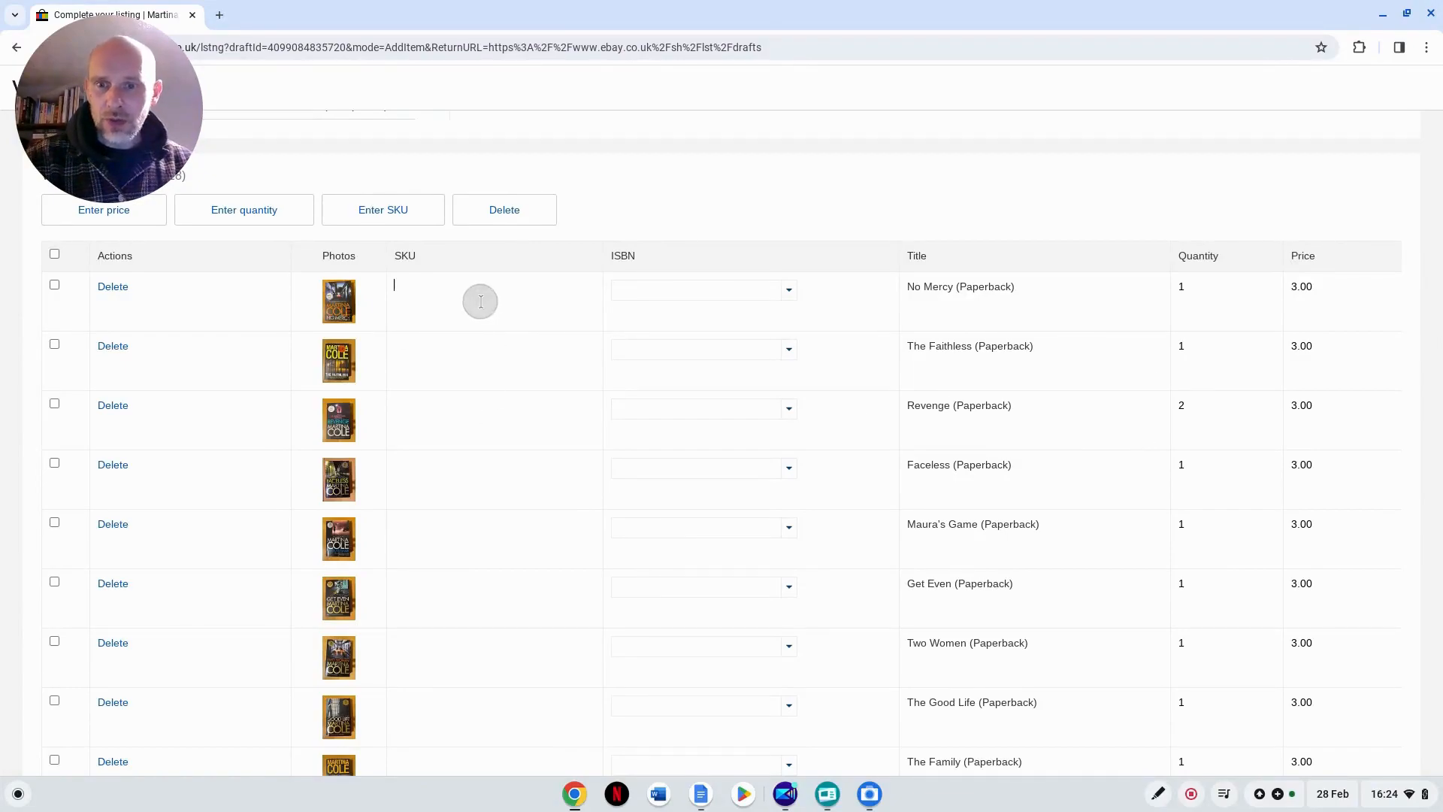
type("mc")
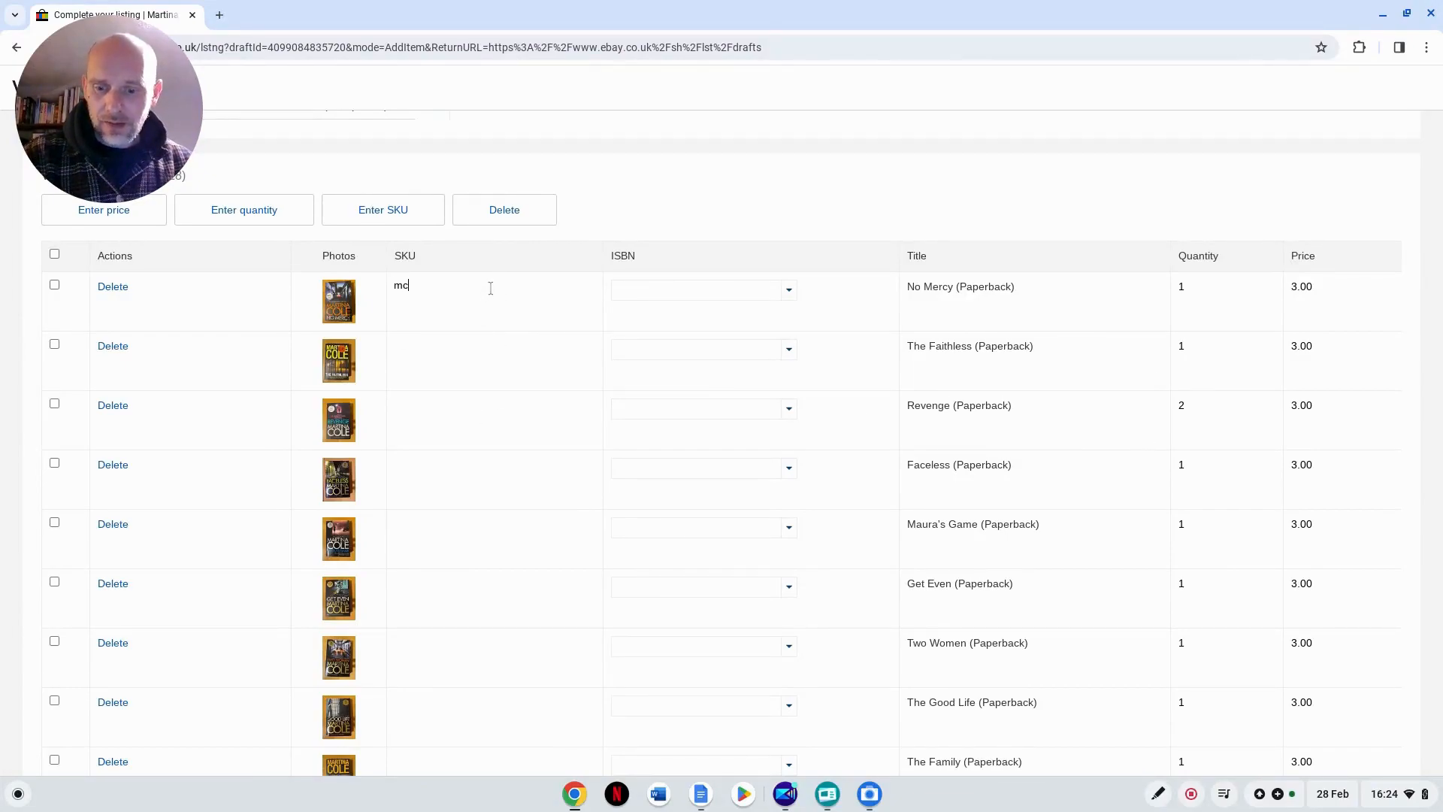
type("pb")
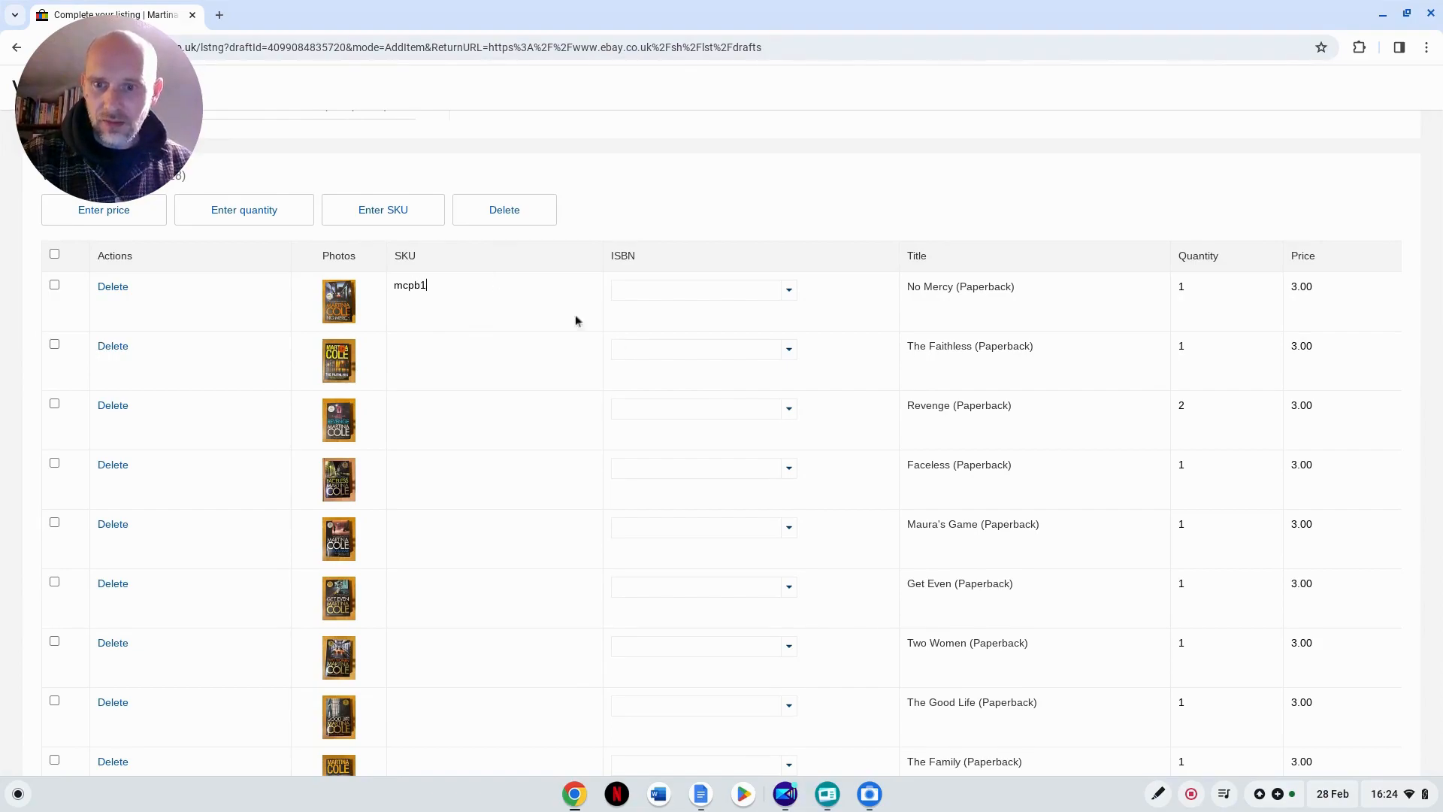
type("1")
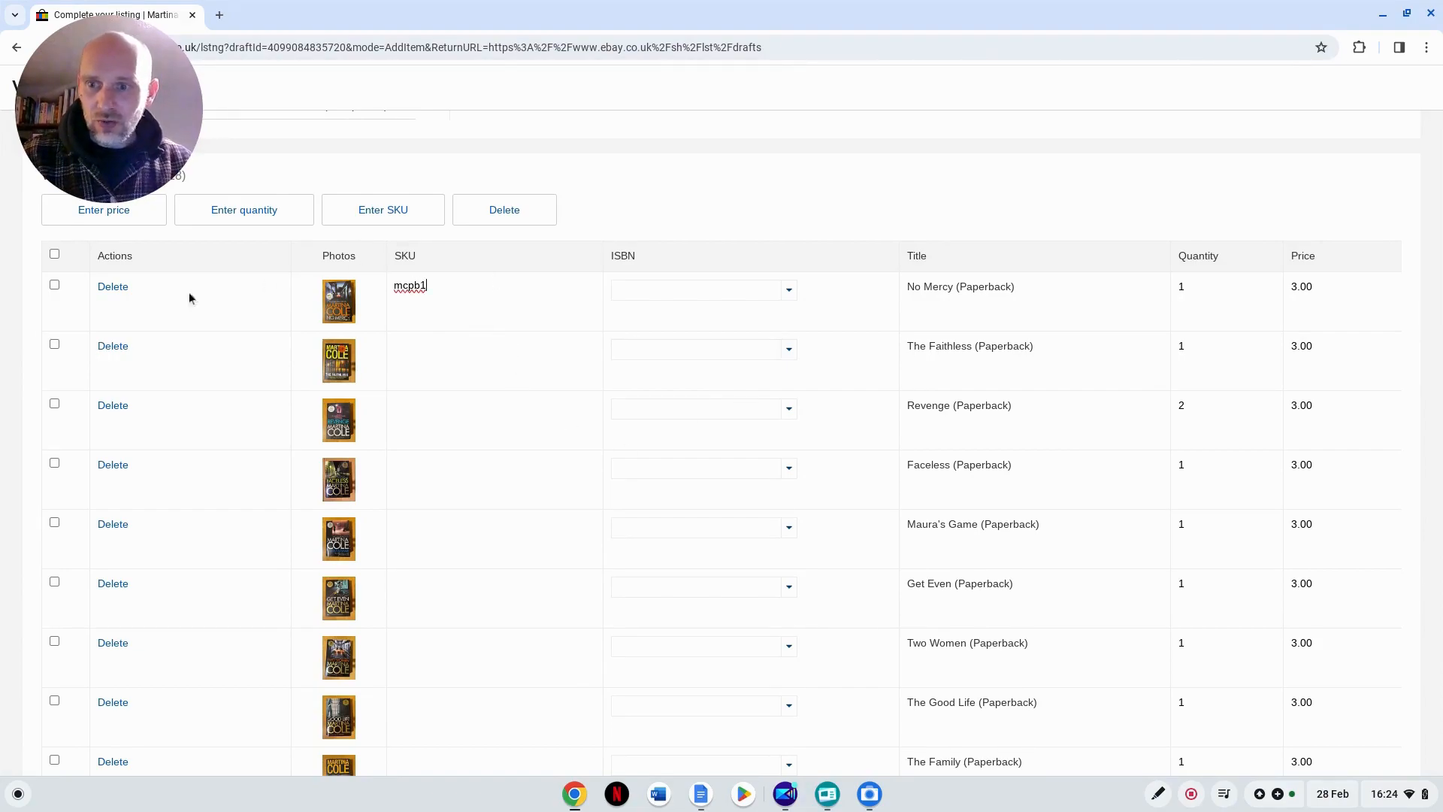
Step: Generate SKUs for all variation combinations at once using the prefix mc
left_click(55, 253)
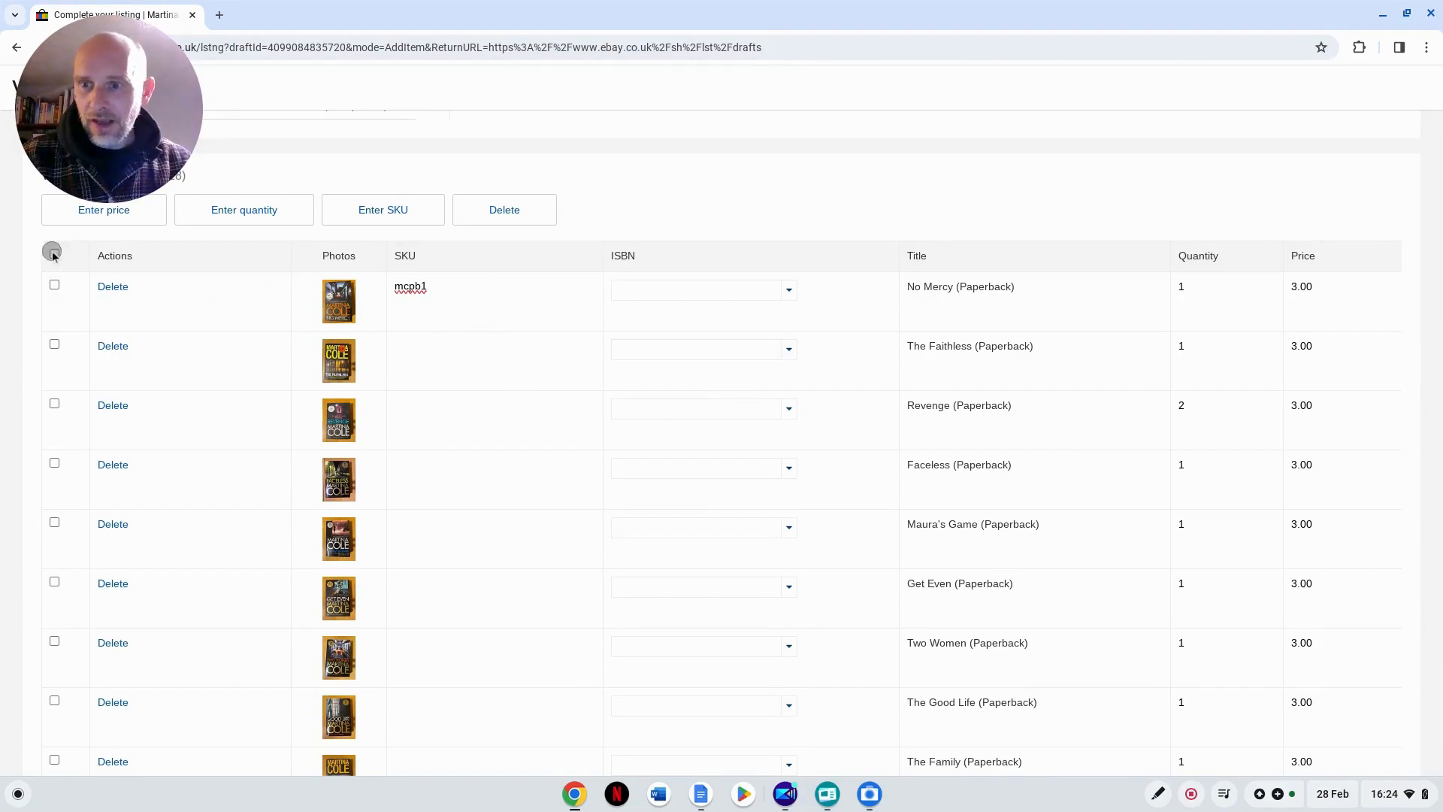
left_click(385, 210)
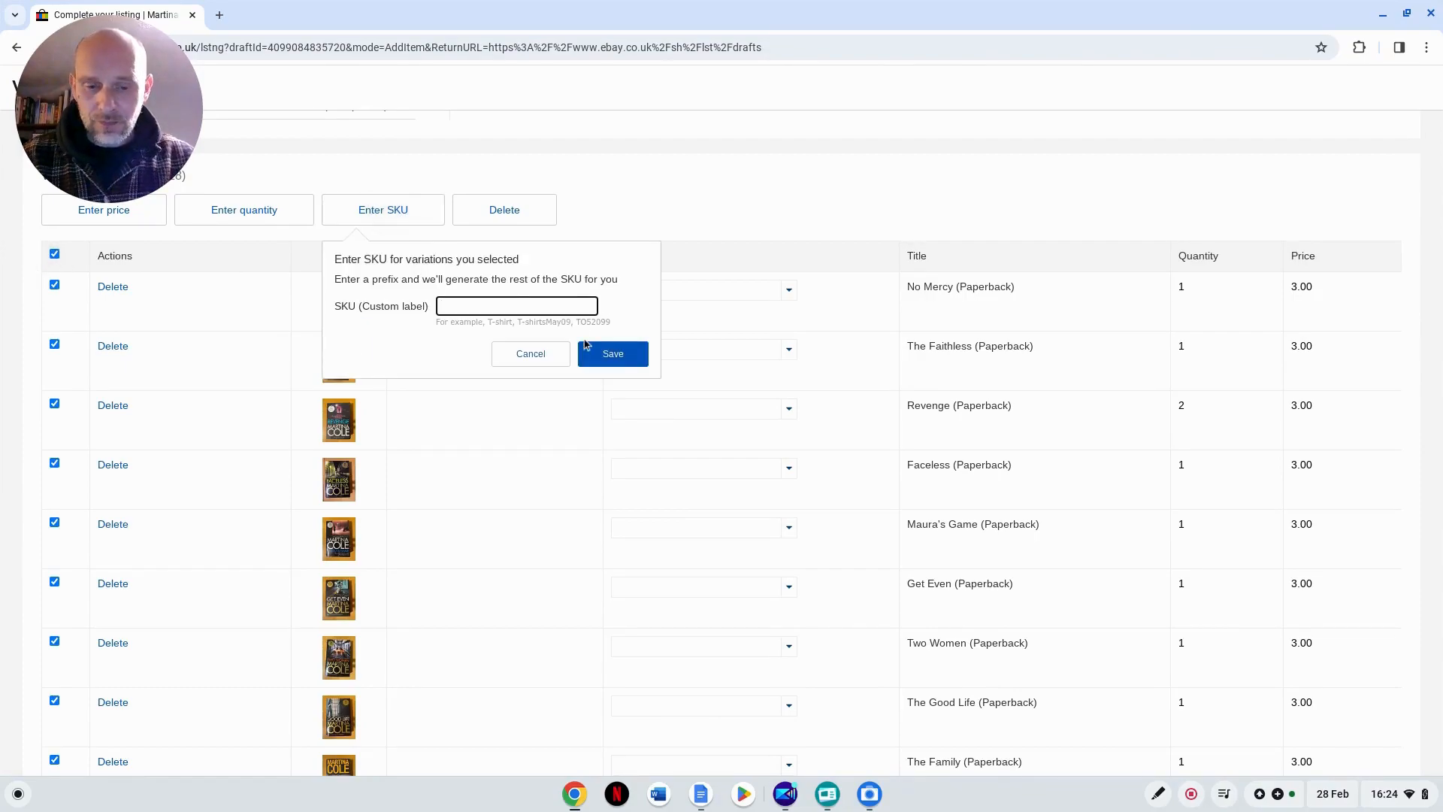
type("mc")
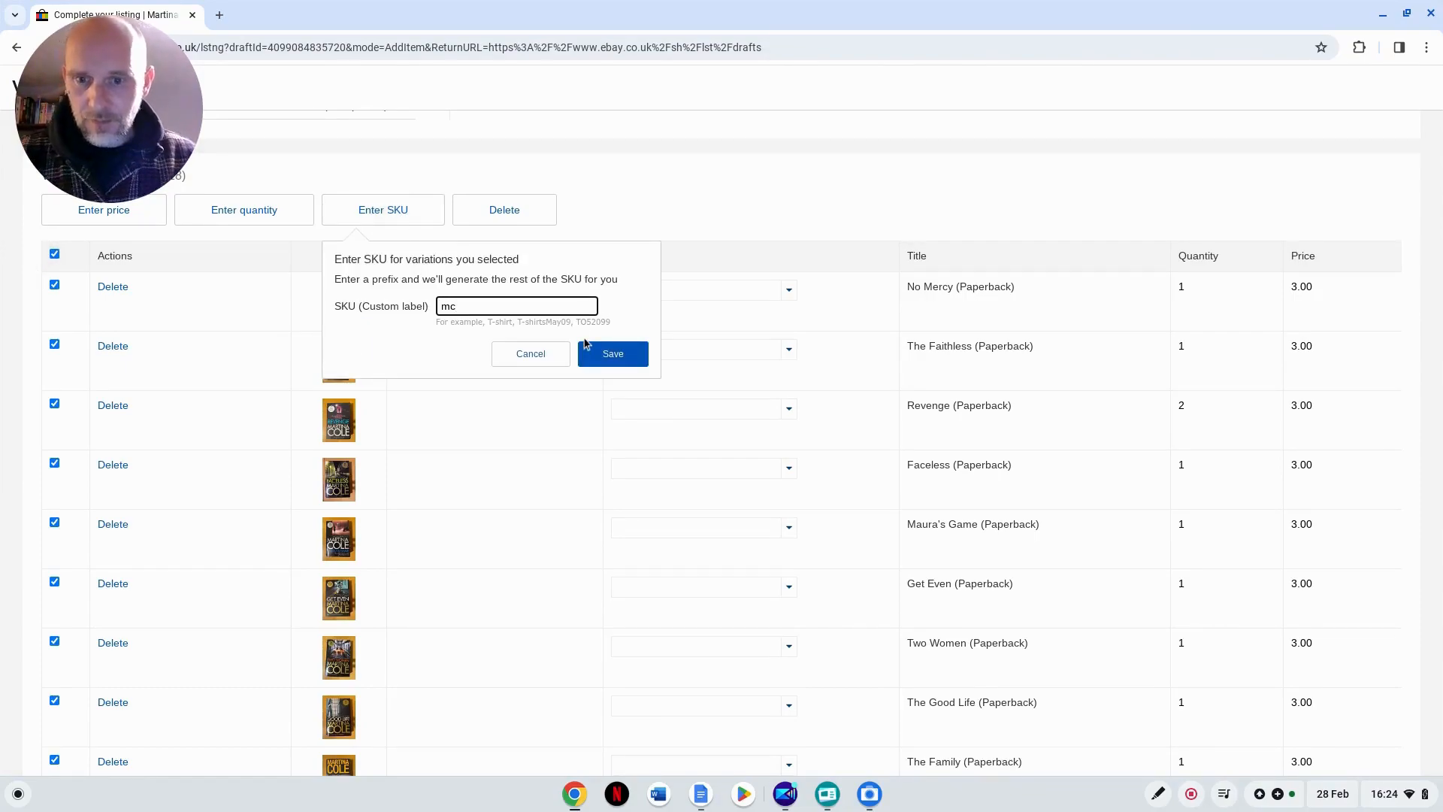
left_click(615, 352)
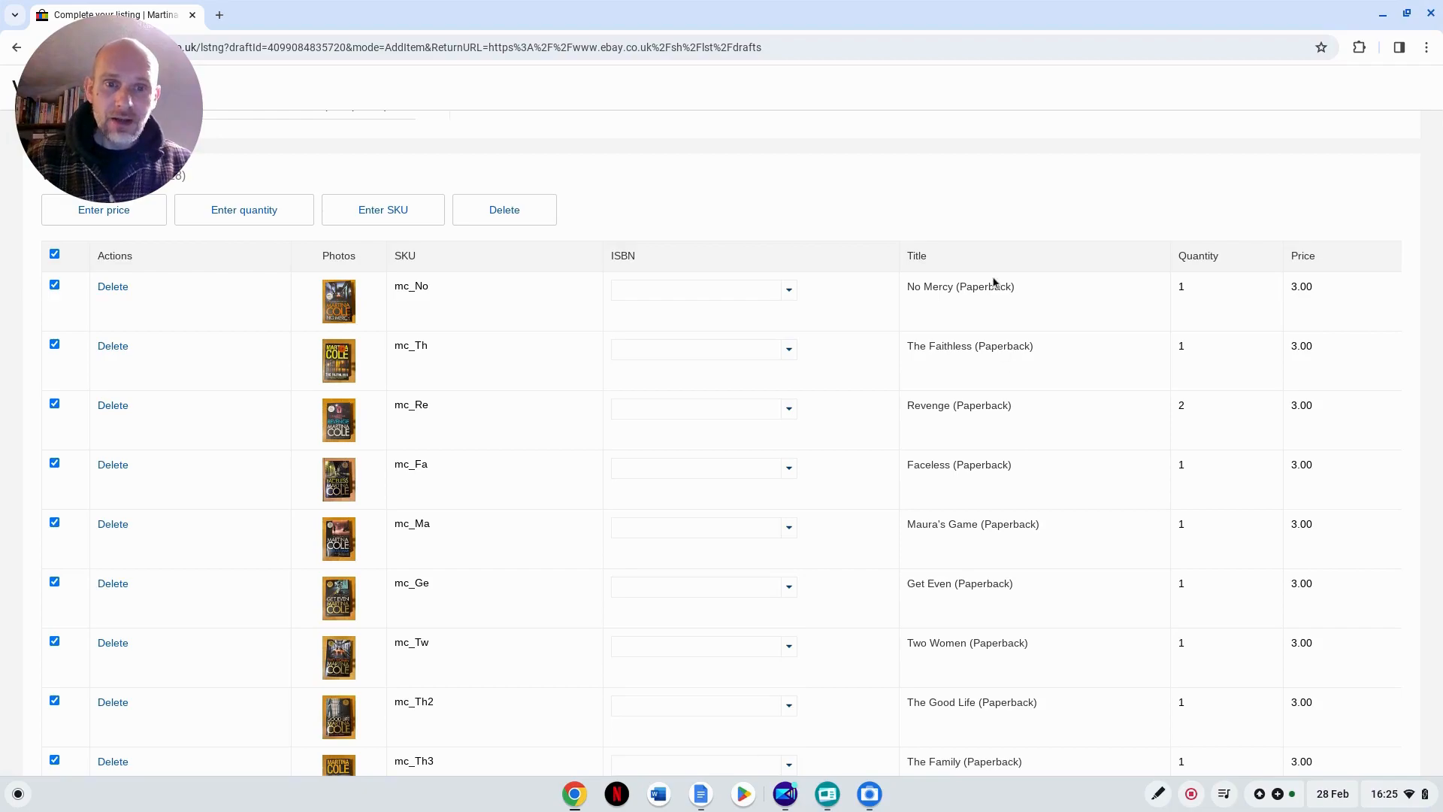
left_click(1015, 287)
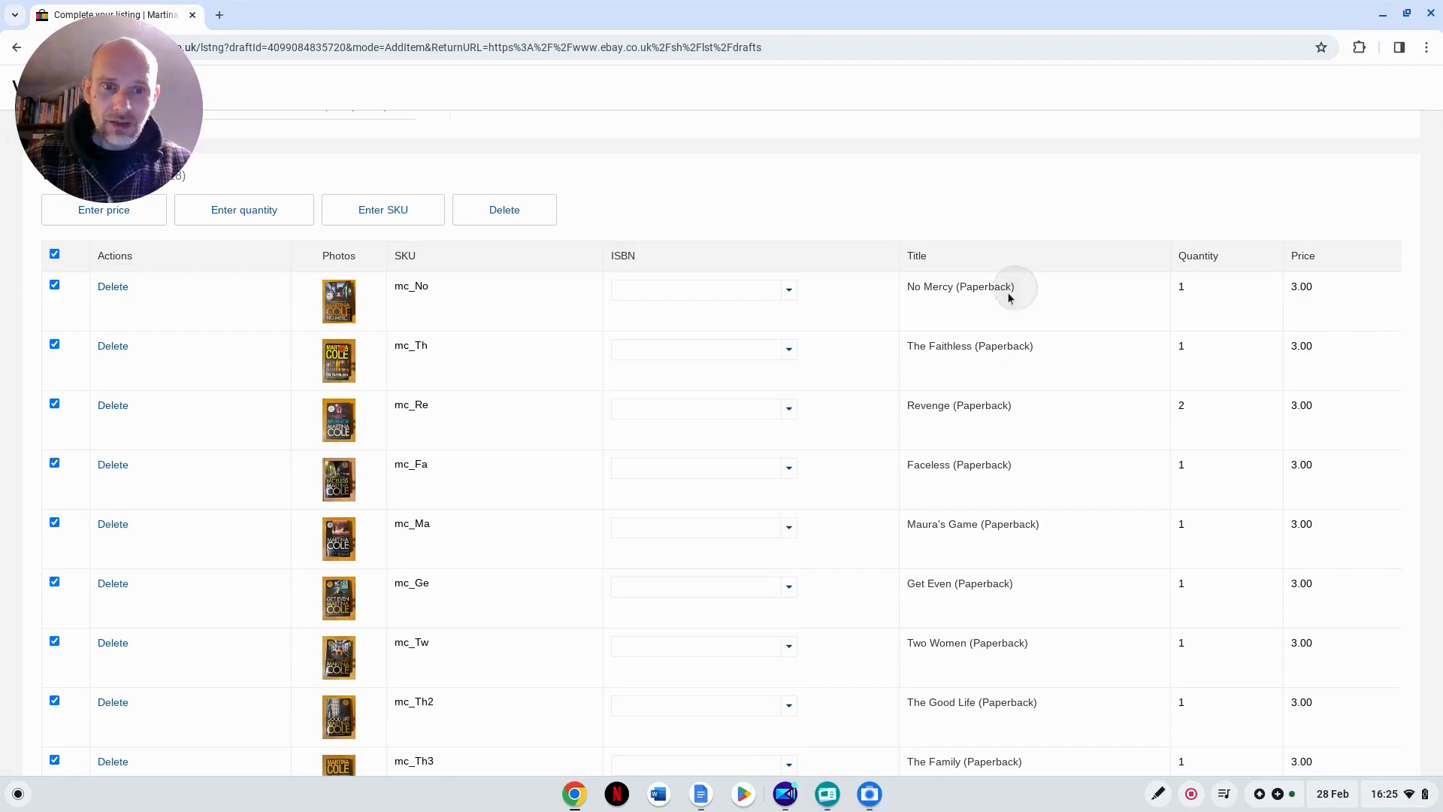
left_click(1000, 287)
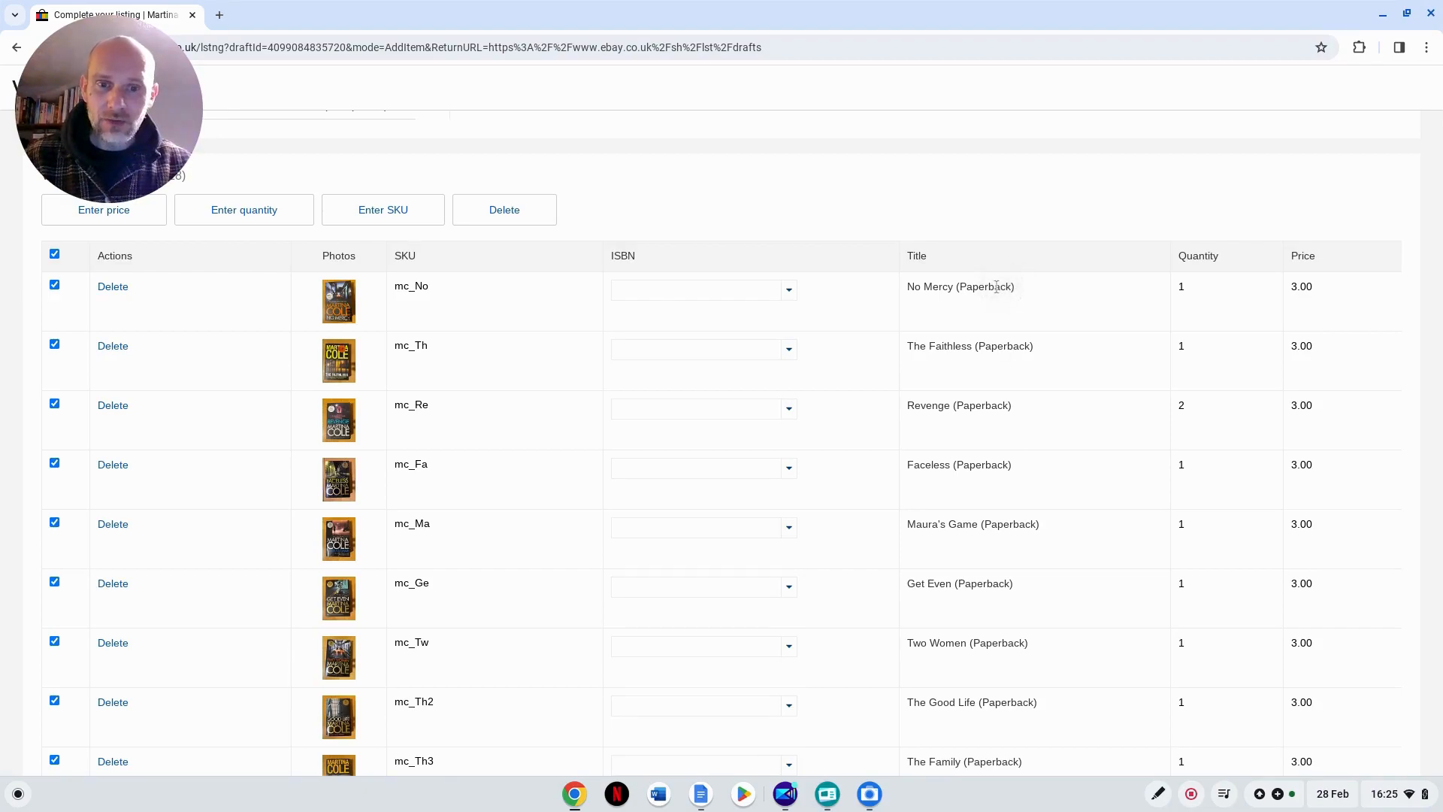
double_click(1213, 287)
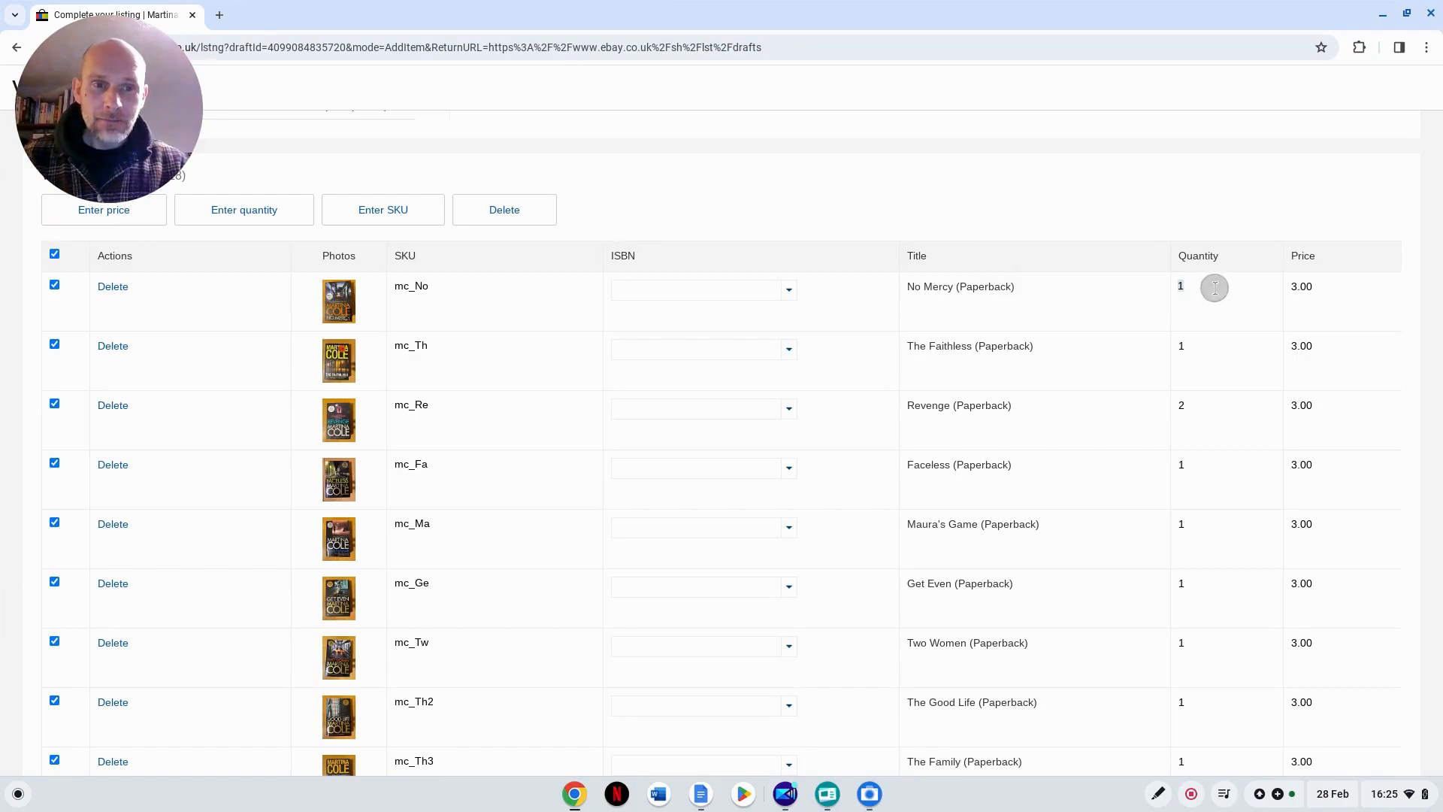
double_click(1219, 347)
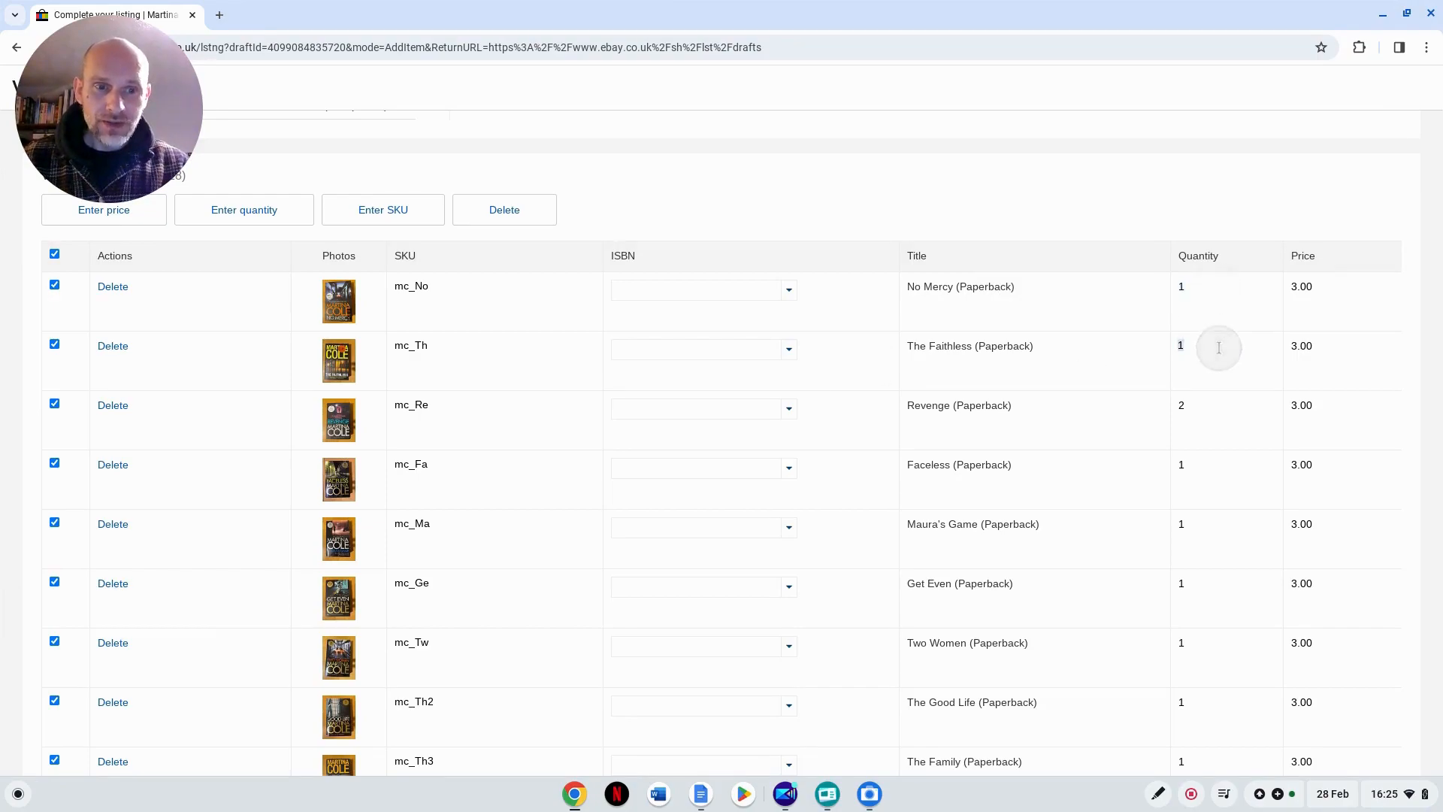
double_click(1212, 404)
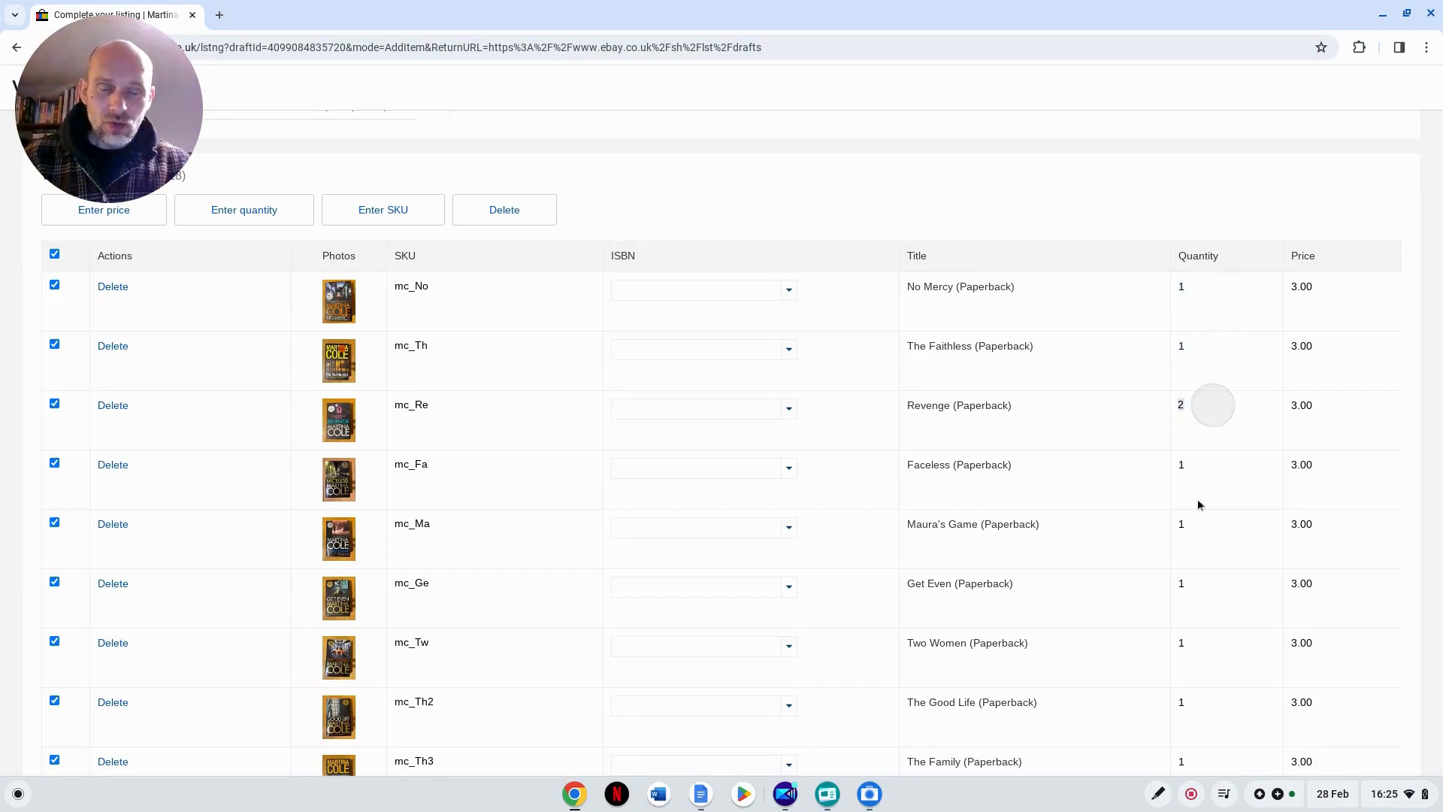
Step: Try a quantity of 6 for the No Mercy (Paperback) variation and restore it to 1
double_click(1195, 291)
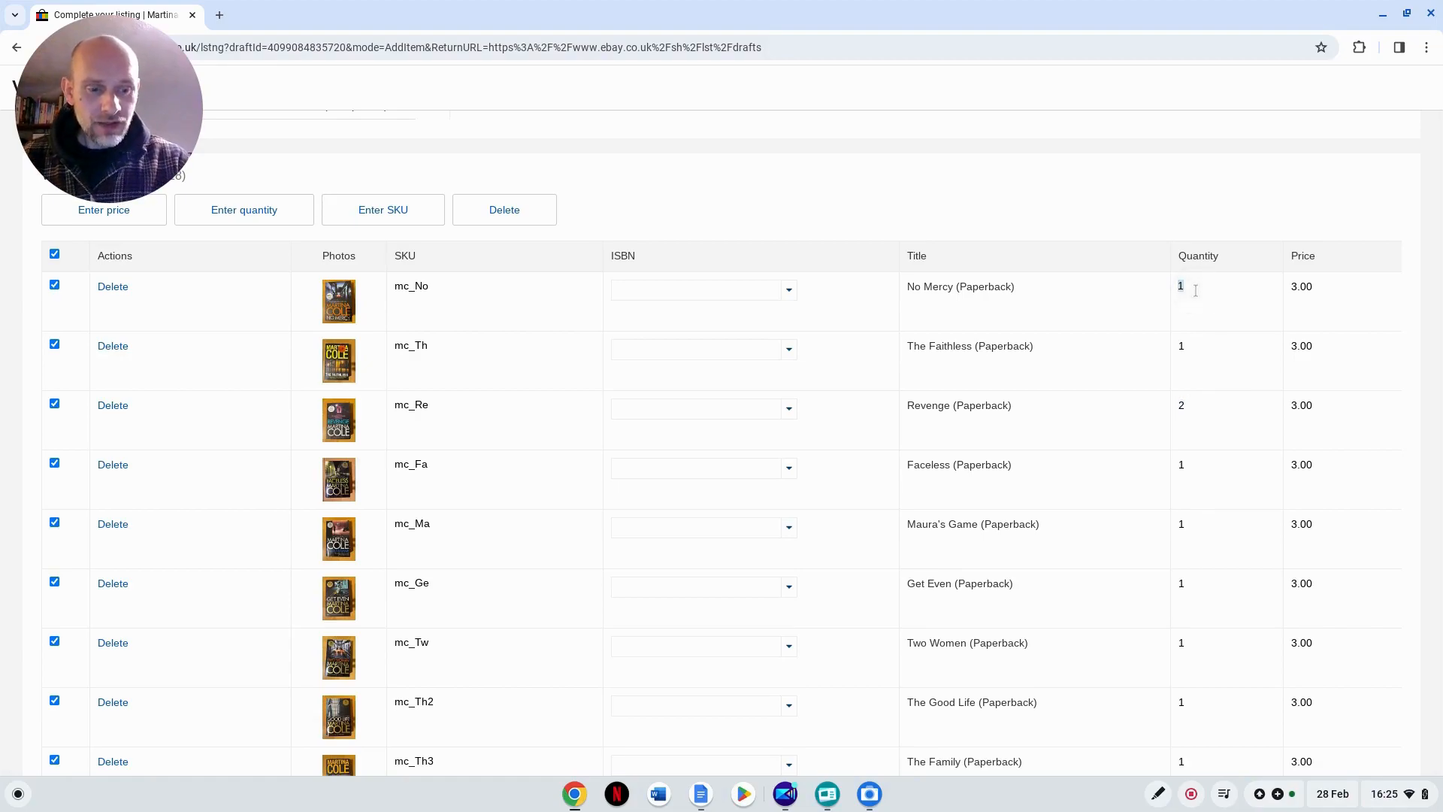
type("6")
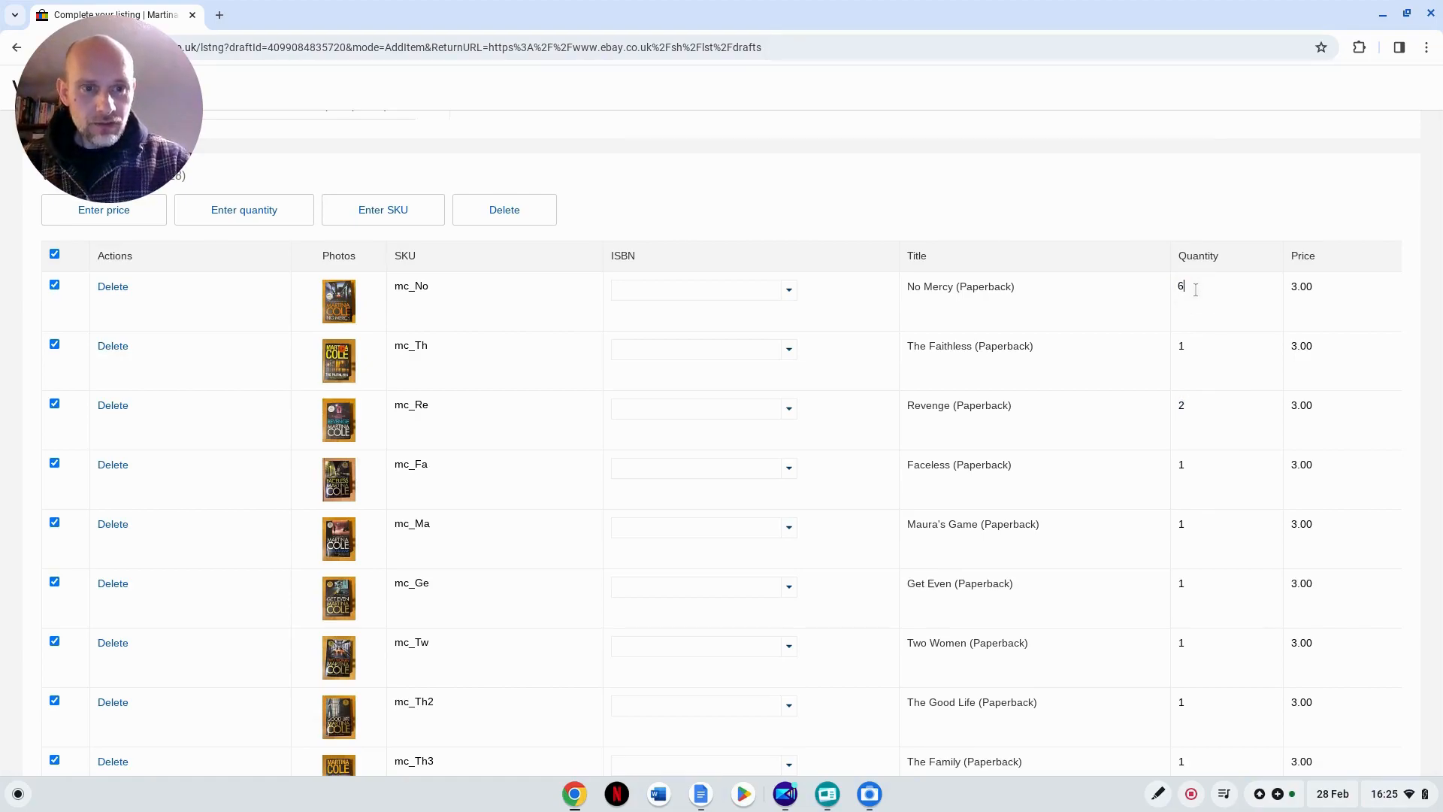
left_click(1033, 207)
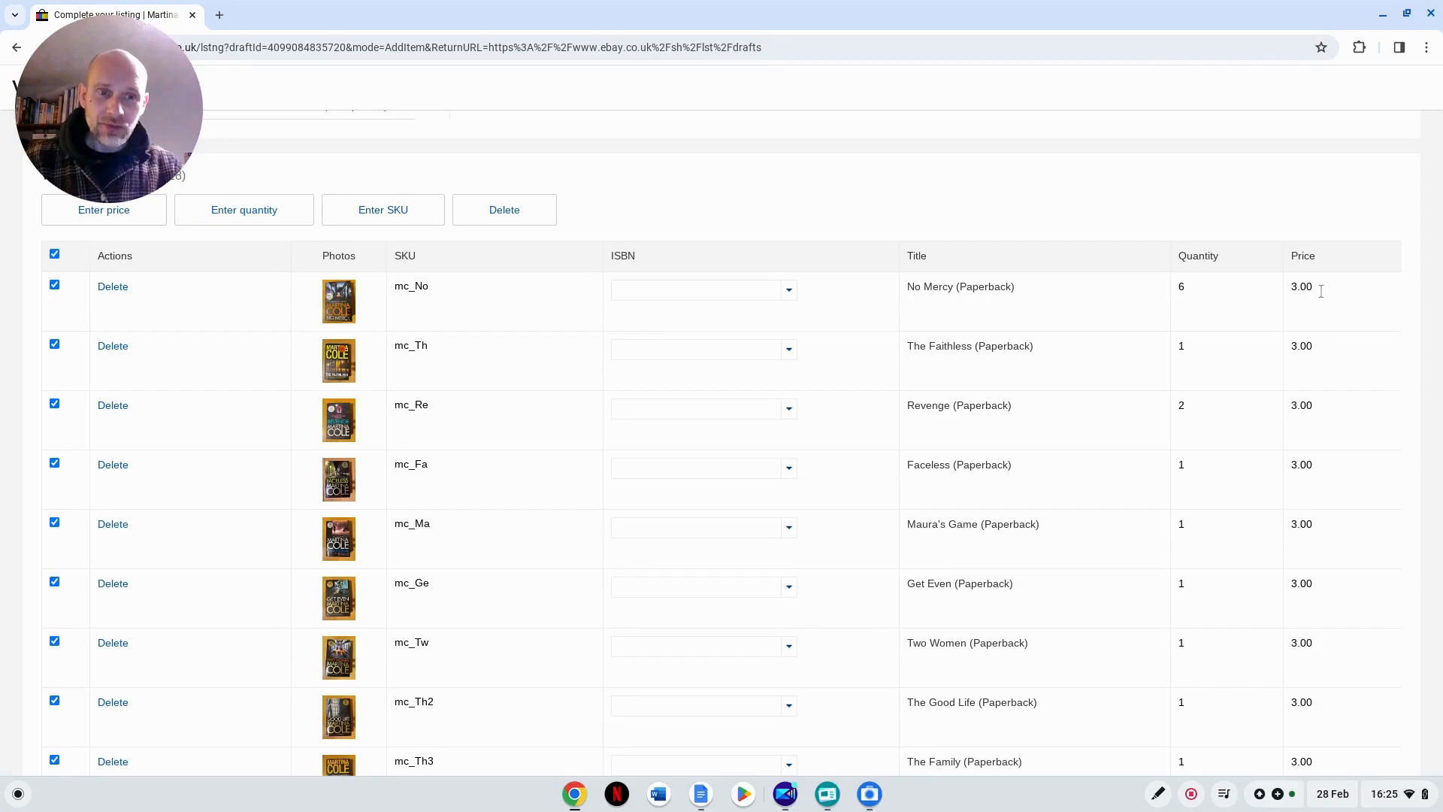
left_click(1209, 292)
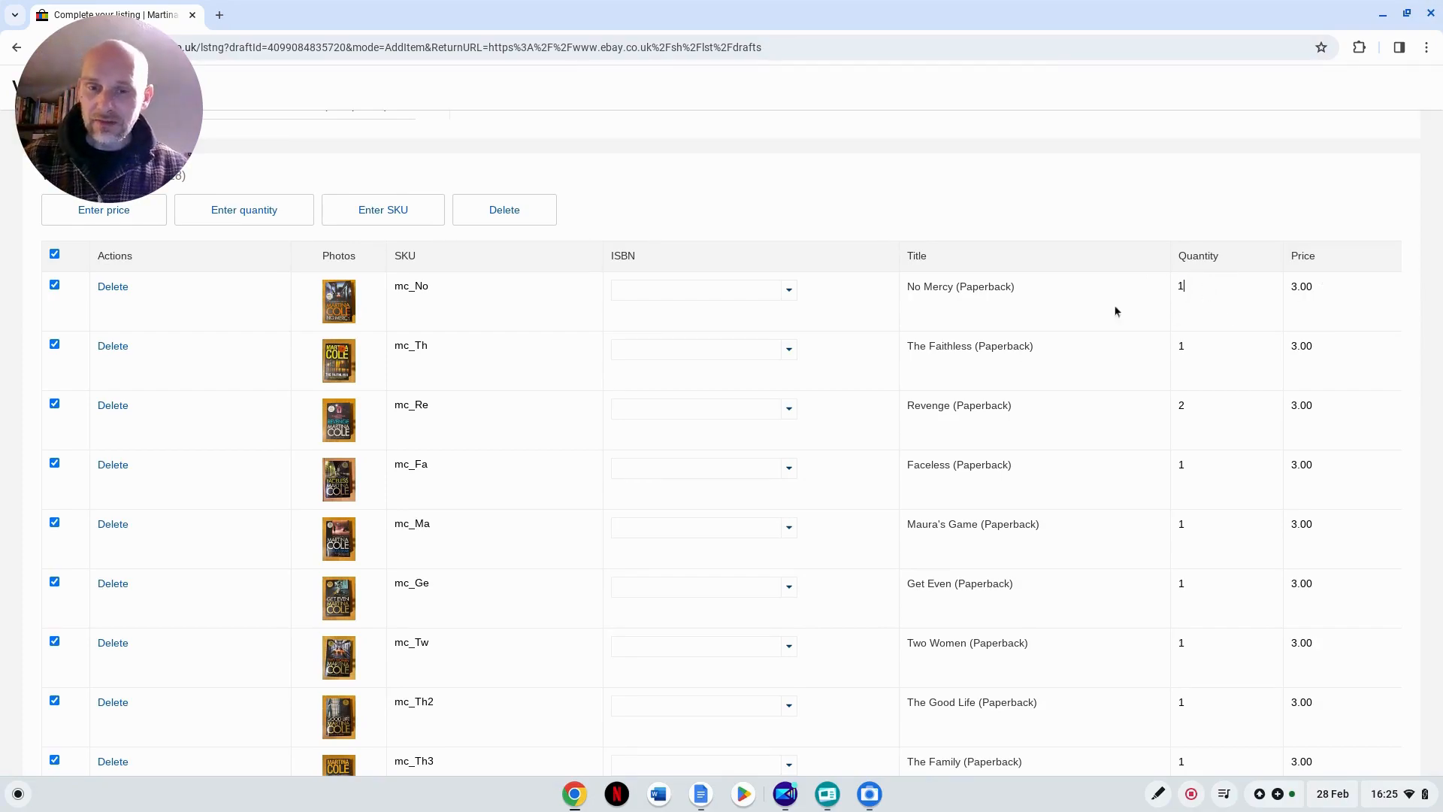
Step: Review the SKUs, quantities and prices across all the variation combinations
scroll(707, 545, "down", 3)
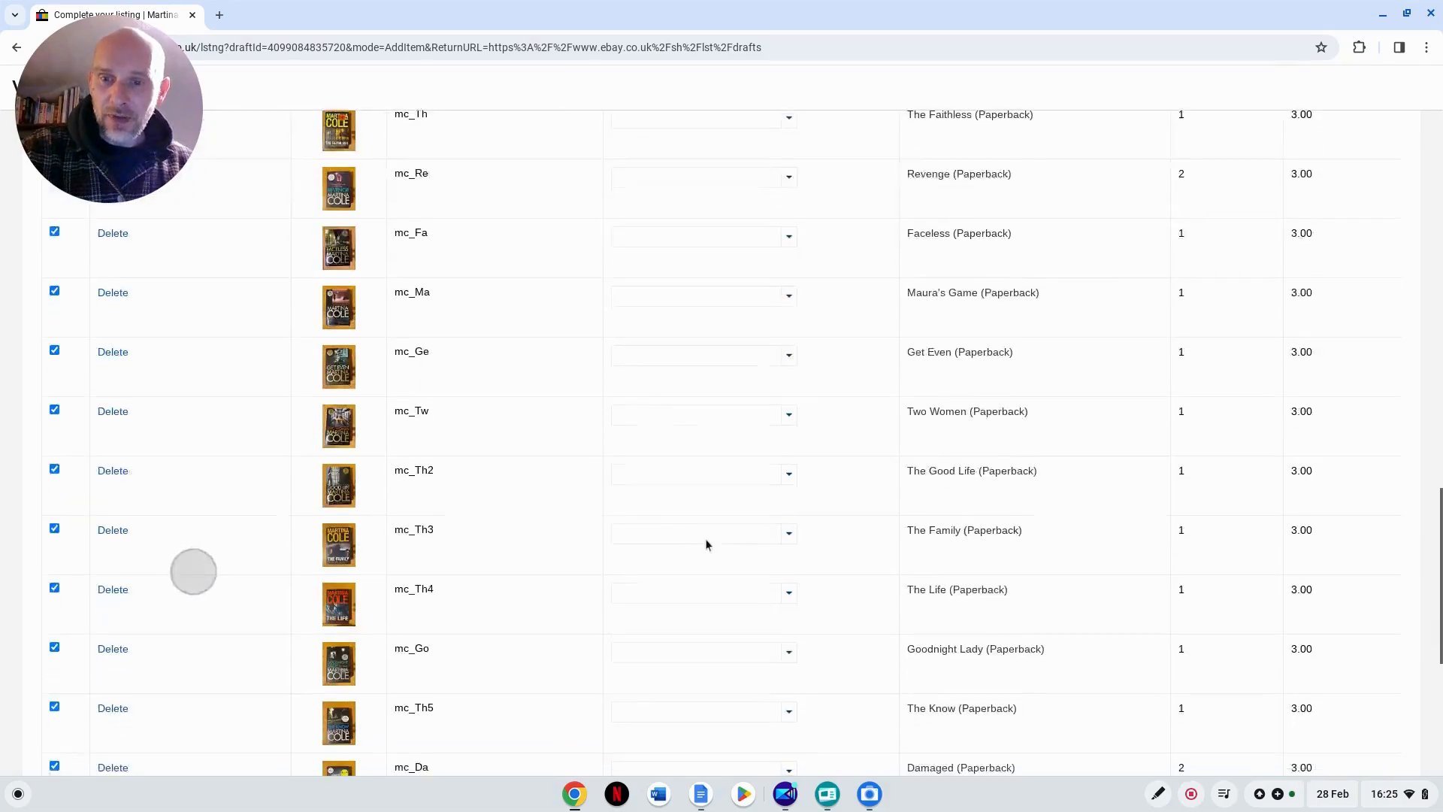
scroll(706, 544, "down", 5)
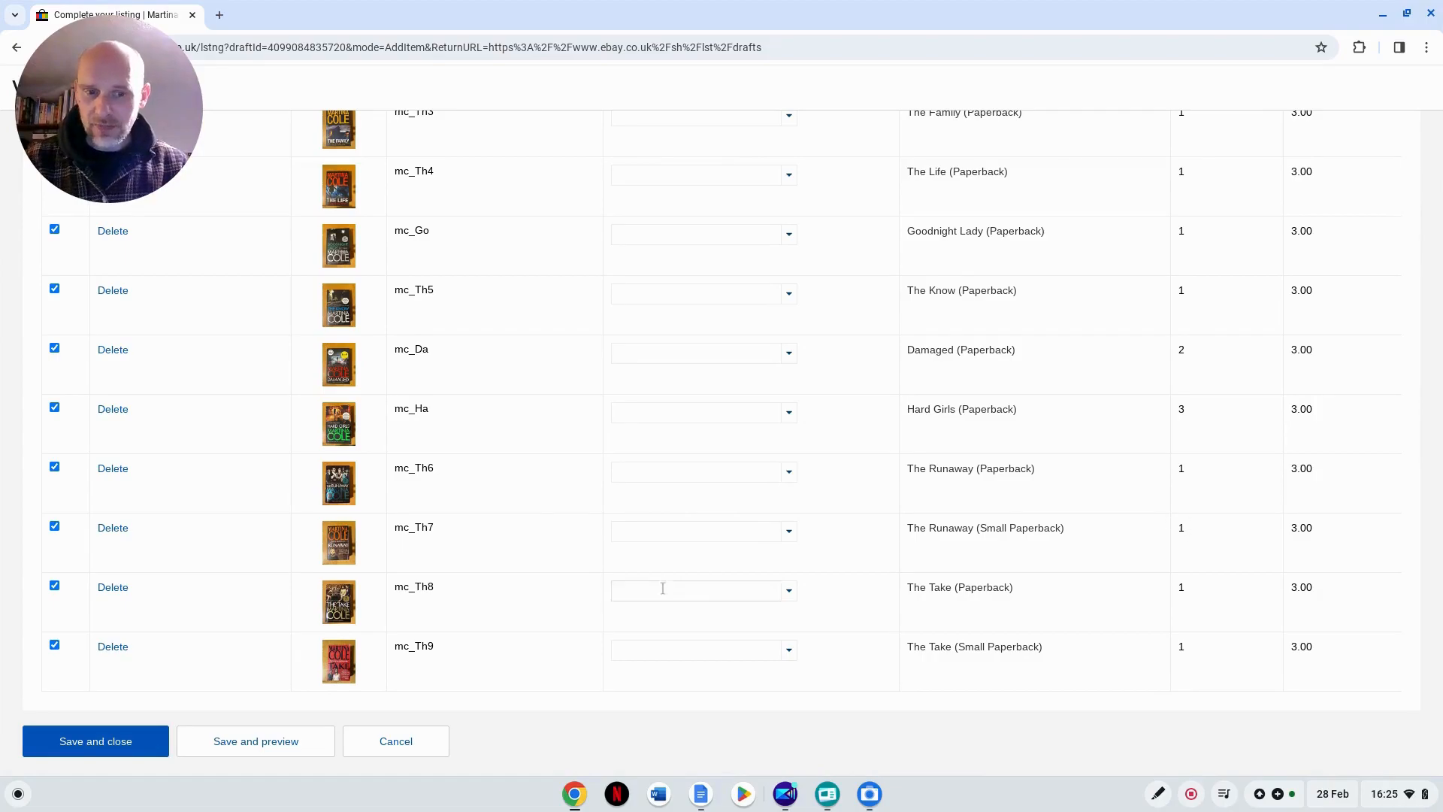
scroll(886, 532, "up", 9)
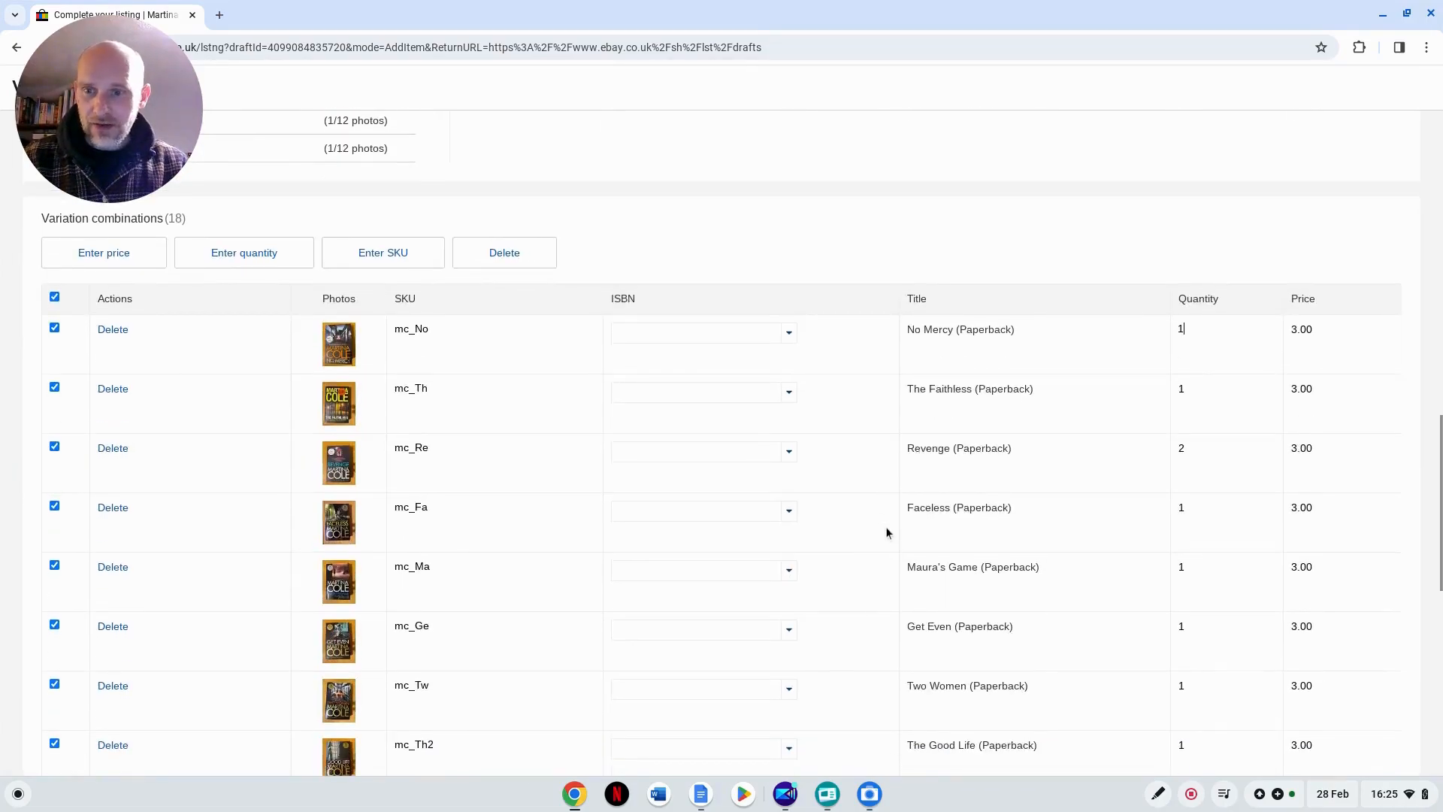
Step: Check the variation combinations, then save and close the variations editor to return to the listing form
scroll(885, 526, "up", 1)
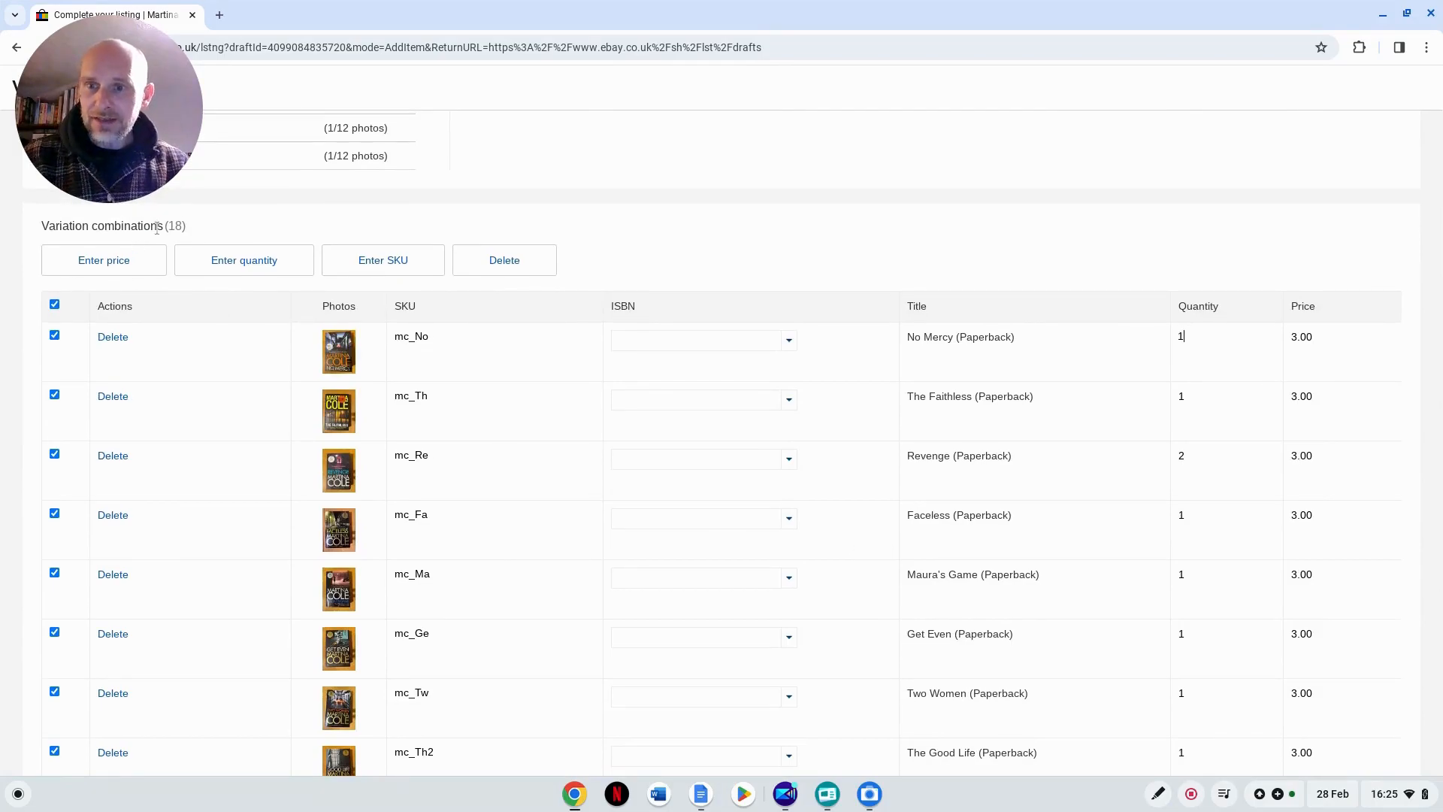
scroll(485, 395, "down", 8)
scroll(489, 395, "down", 2)
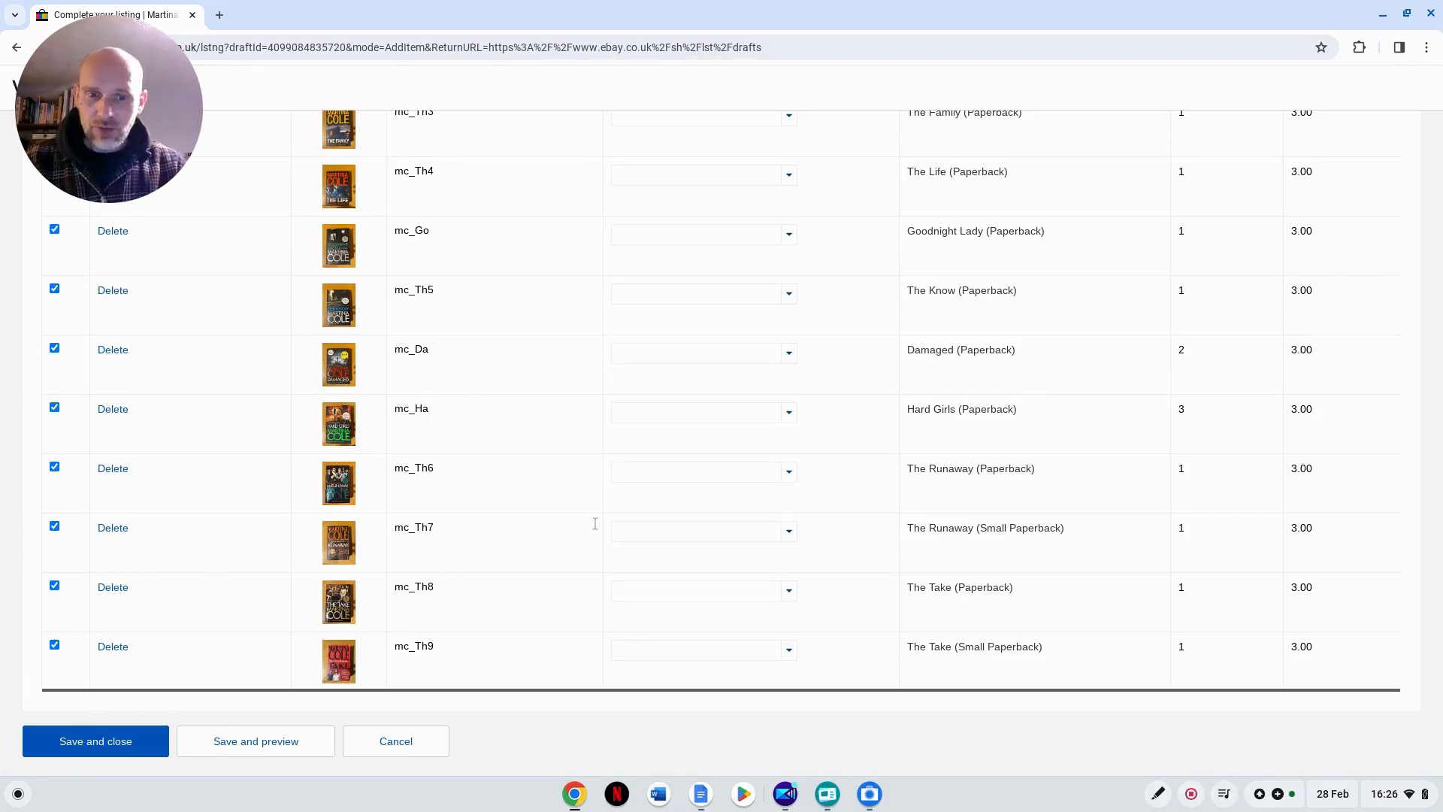
left_click(131, 746)
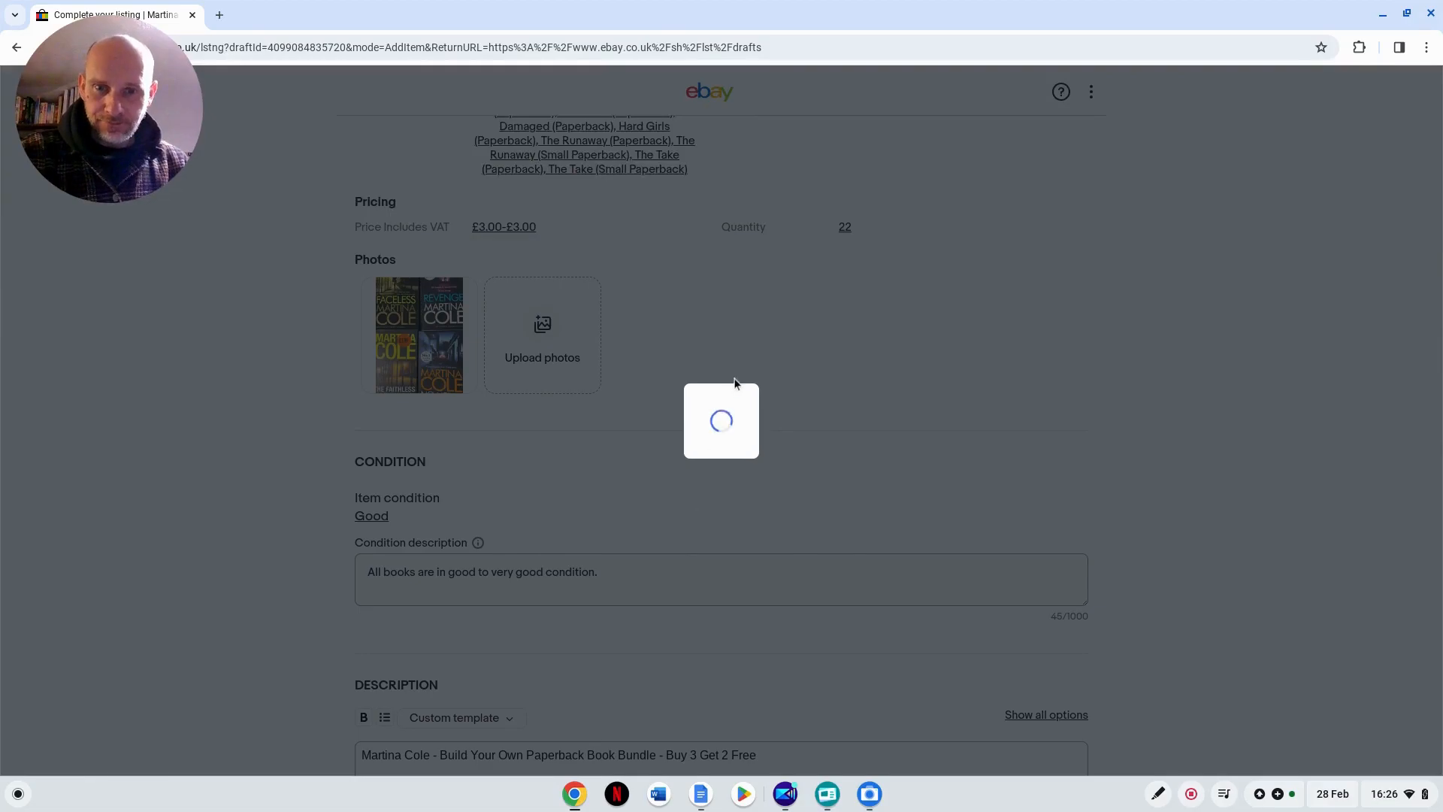
Step: Review the listing's photos, condition, description, pricing, postage, promotion options, preferences and fees before publishing
scroll(861, 308, "up", 1)
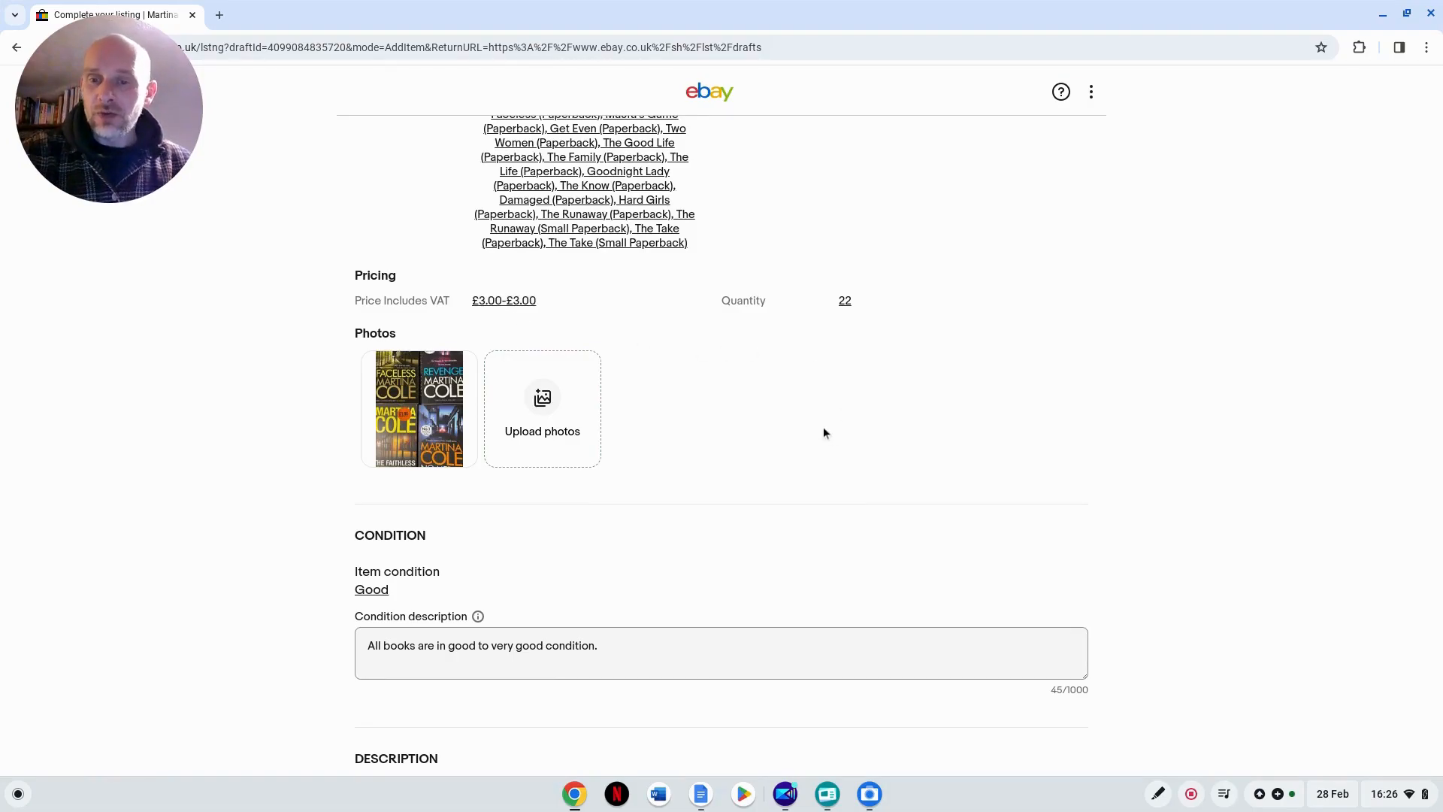
scroll(823, 432, "down", 8)
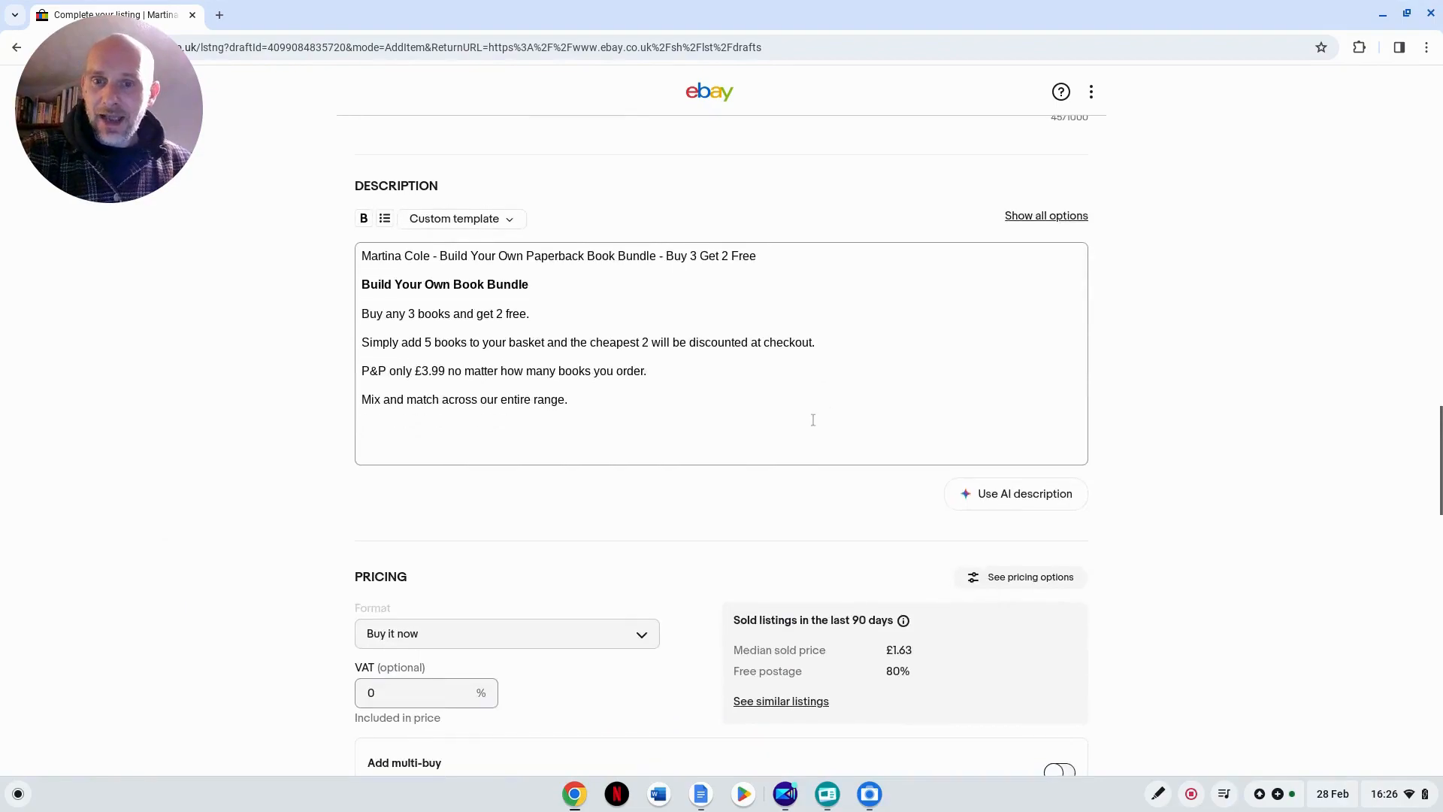
scroll(813, 419, "up", 3)
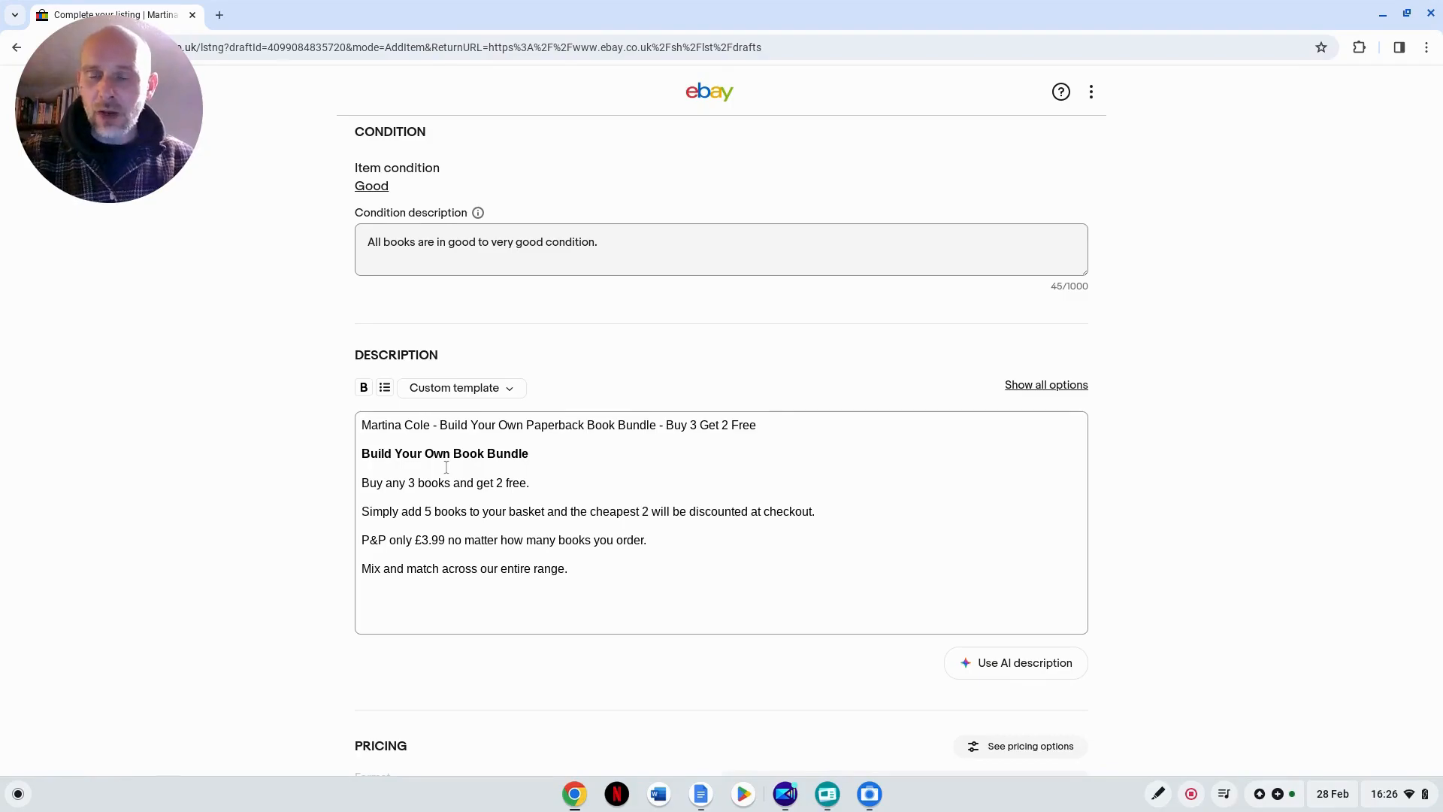
scroll(654, 541, "down", 6)
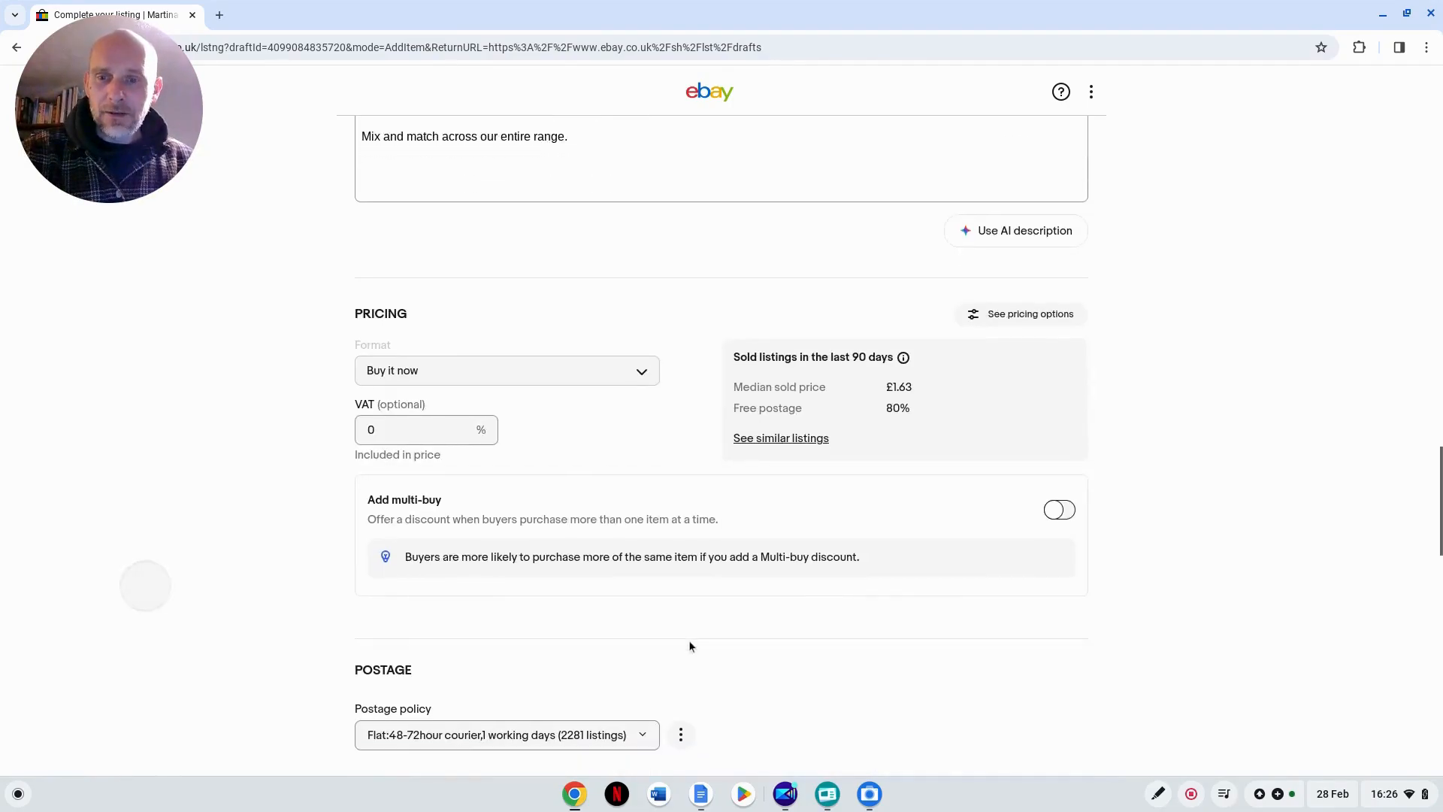
scroll(690, 639, "down", 1)
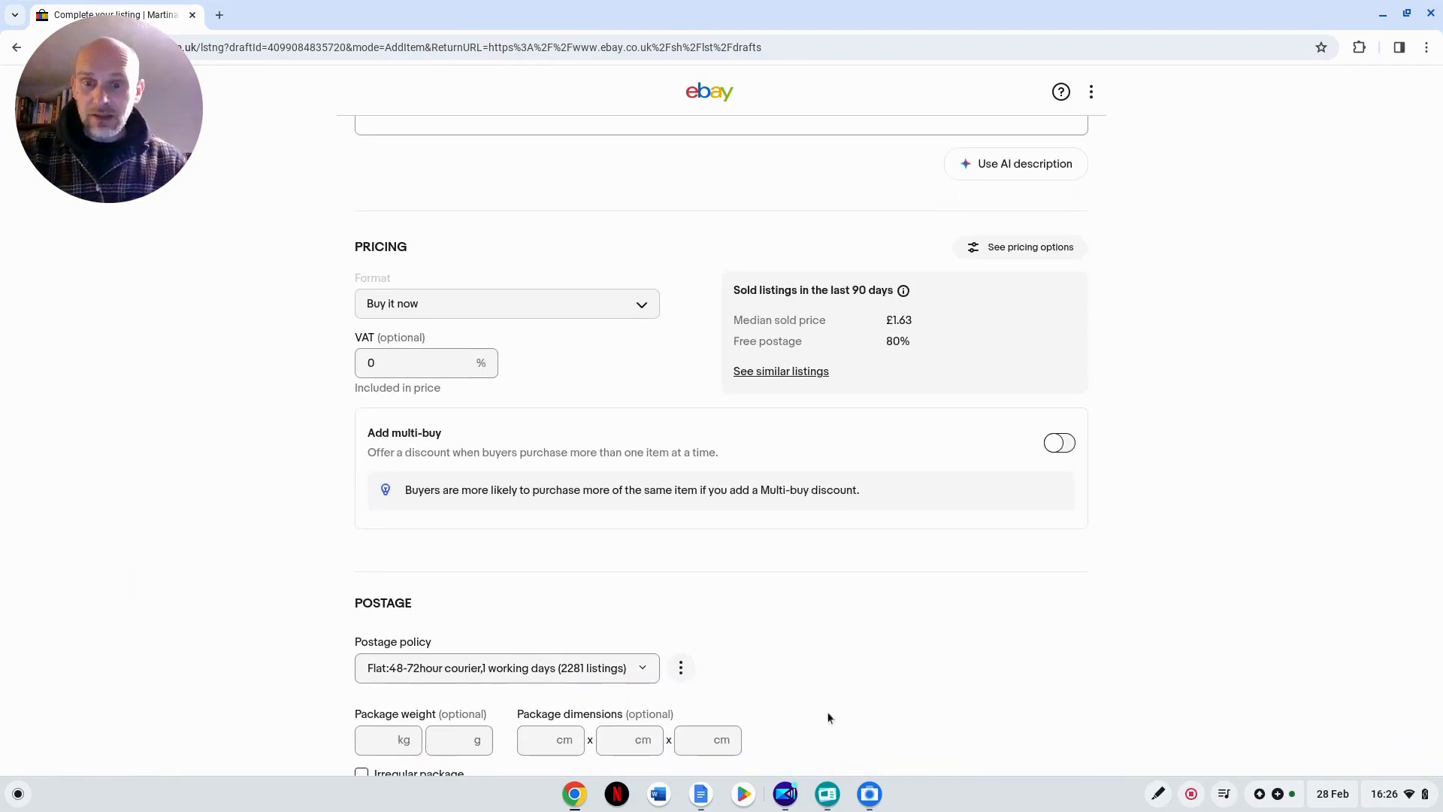
scroll(857, 666, "down", 12)
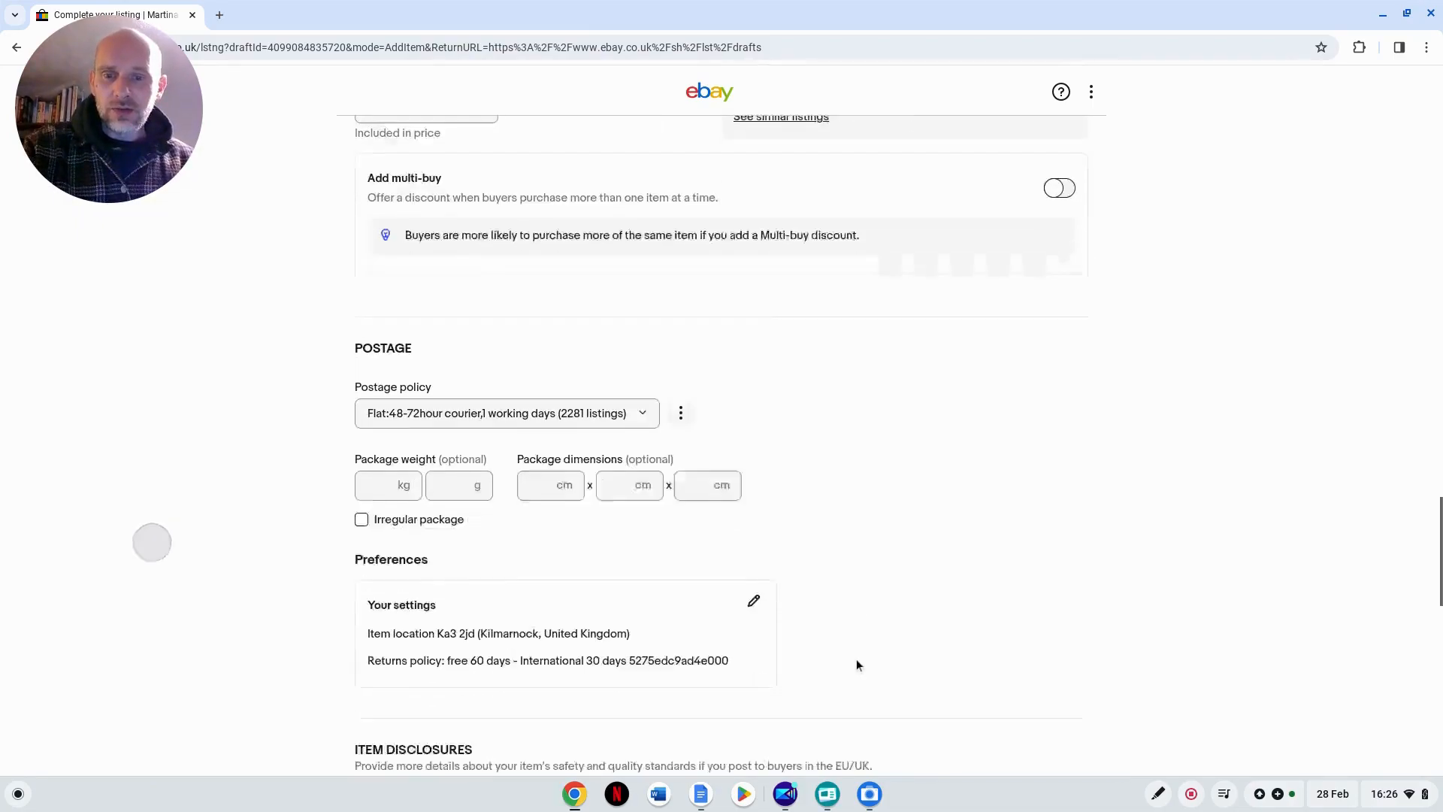
scroll(857, 665, "down", 5)
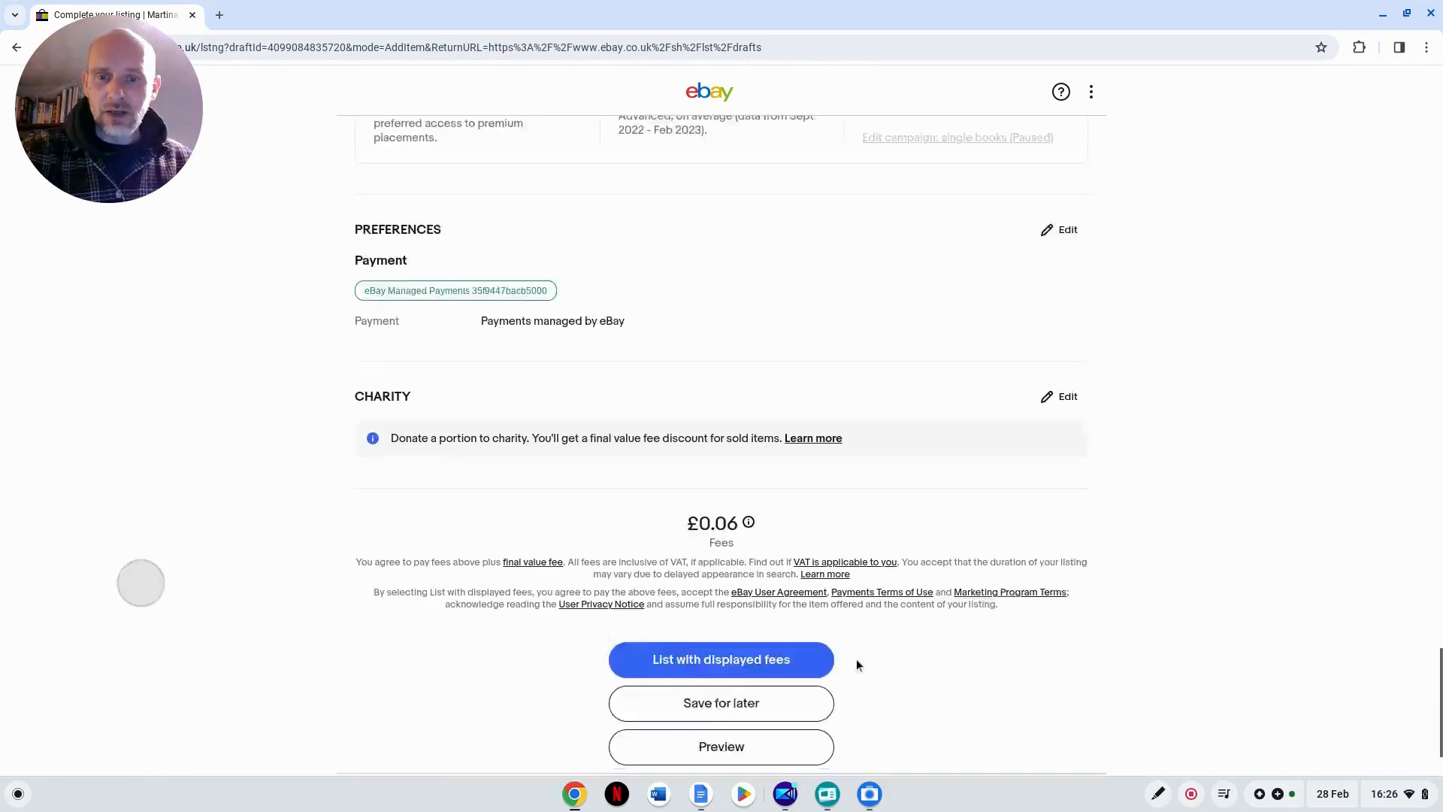
scroll(1075, 421, "up", 2)
scroll(959, 312, "up", 5)
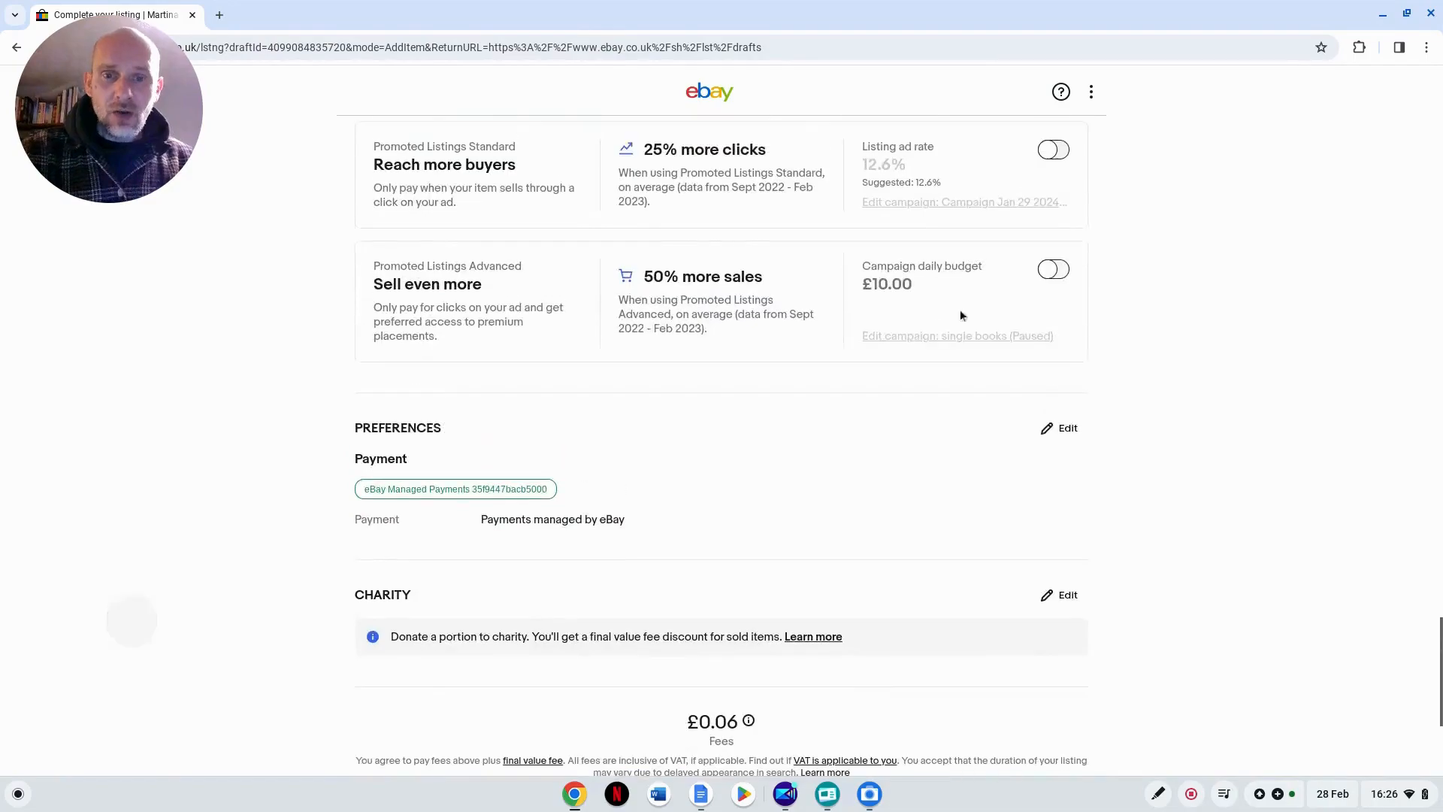
scroll(951, 451, "down", 7)
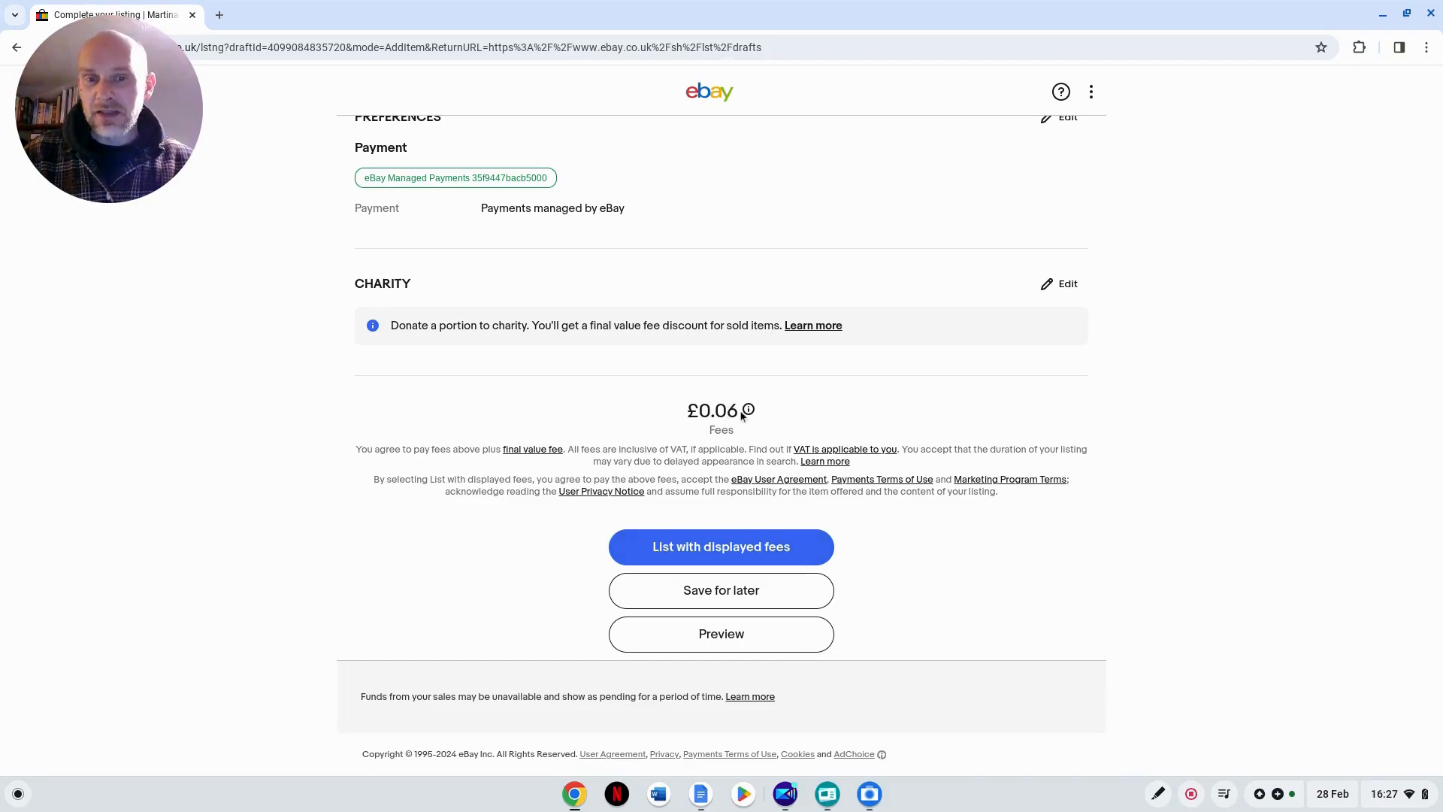
Step: Publish the Martina Cole build-your-own paperback bundle listing with the displayed fees and dismiss the confirmation
left_click(725, 556)
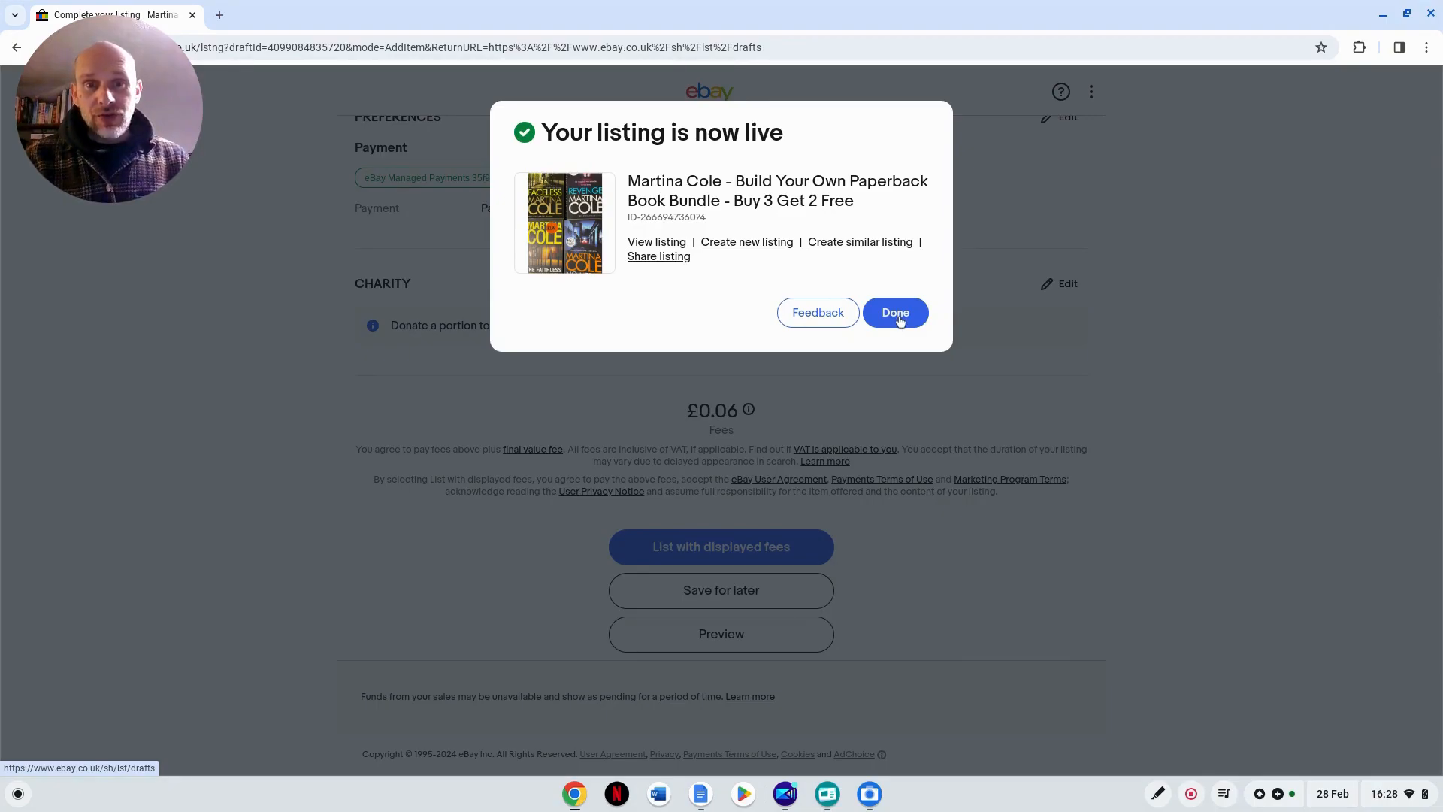
left_click(899, 321)
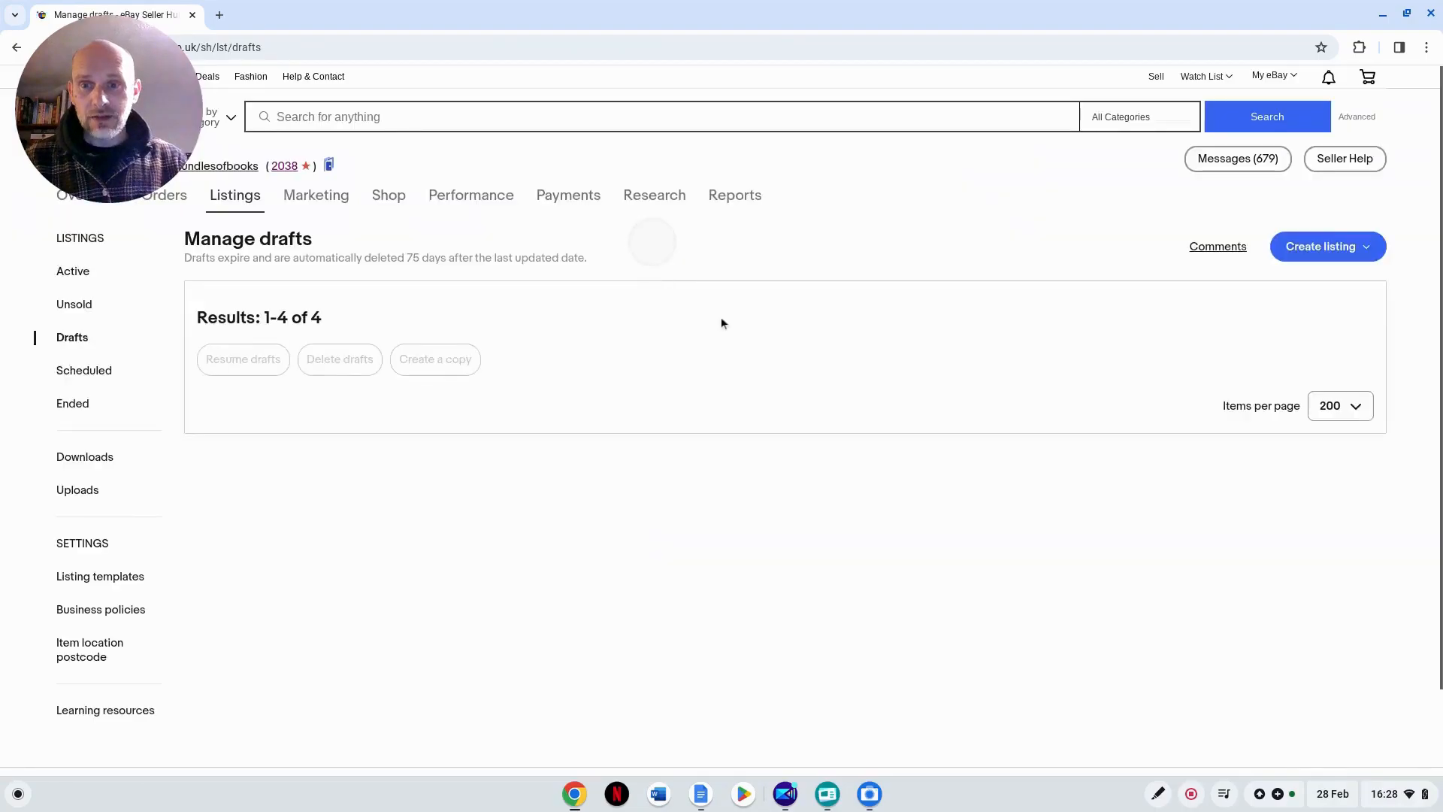
Step: Search the active listings for item titles containing martina
left_click(74, 275)
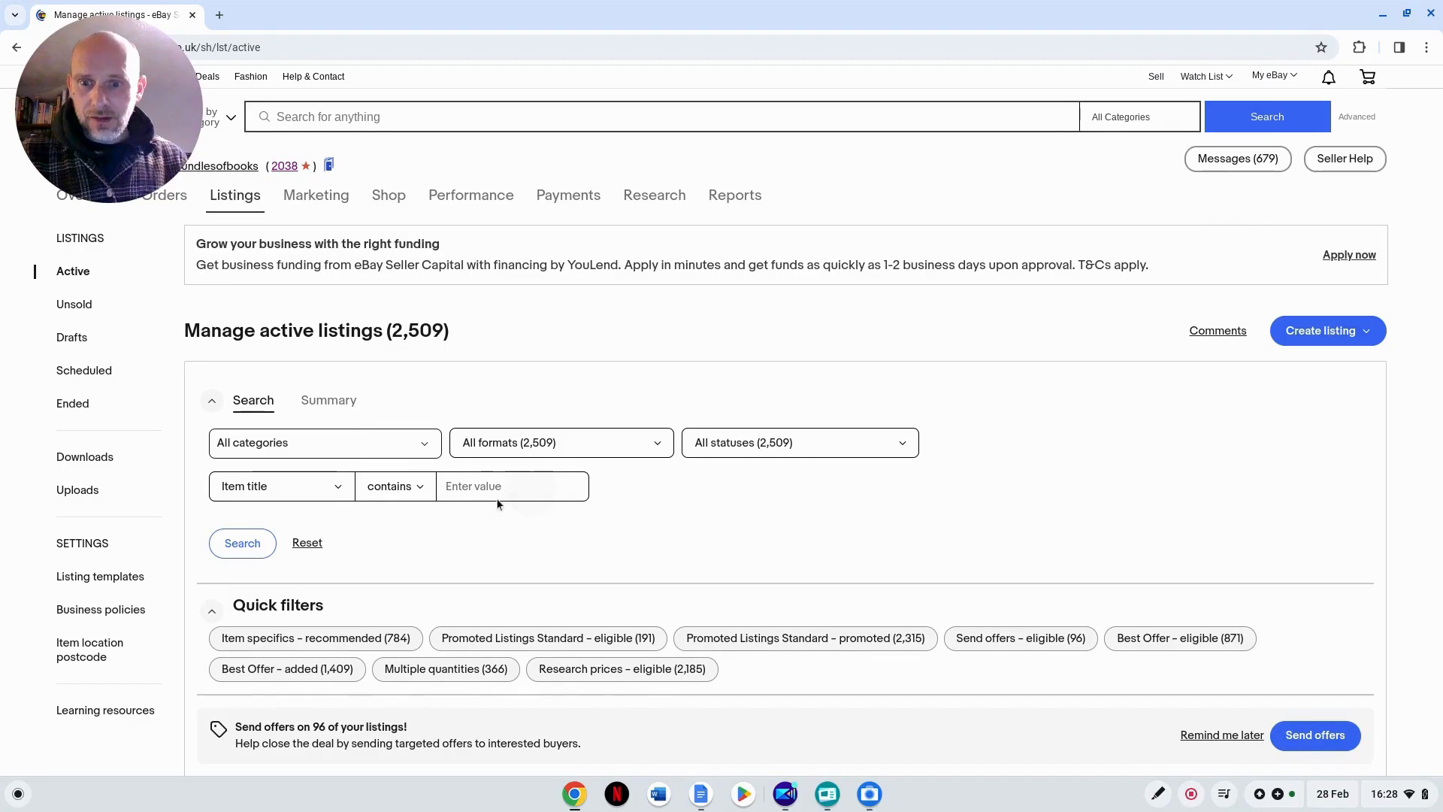
left_click(502, 489)
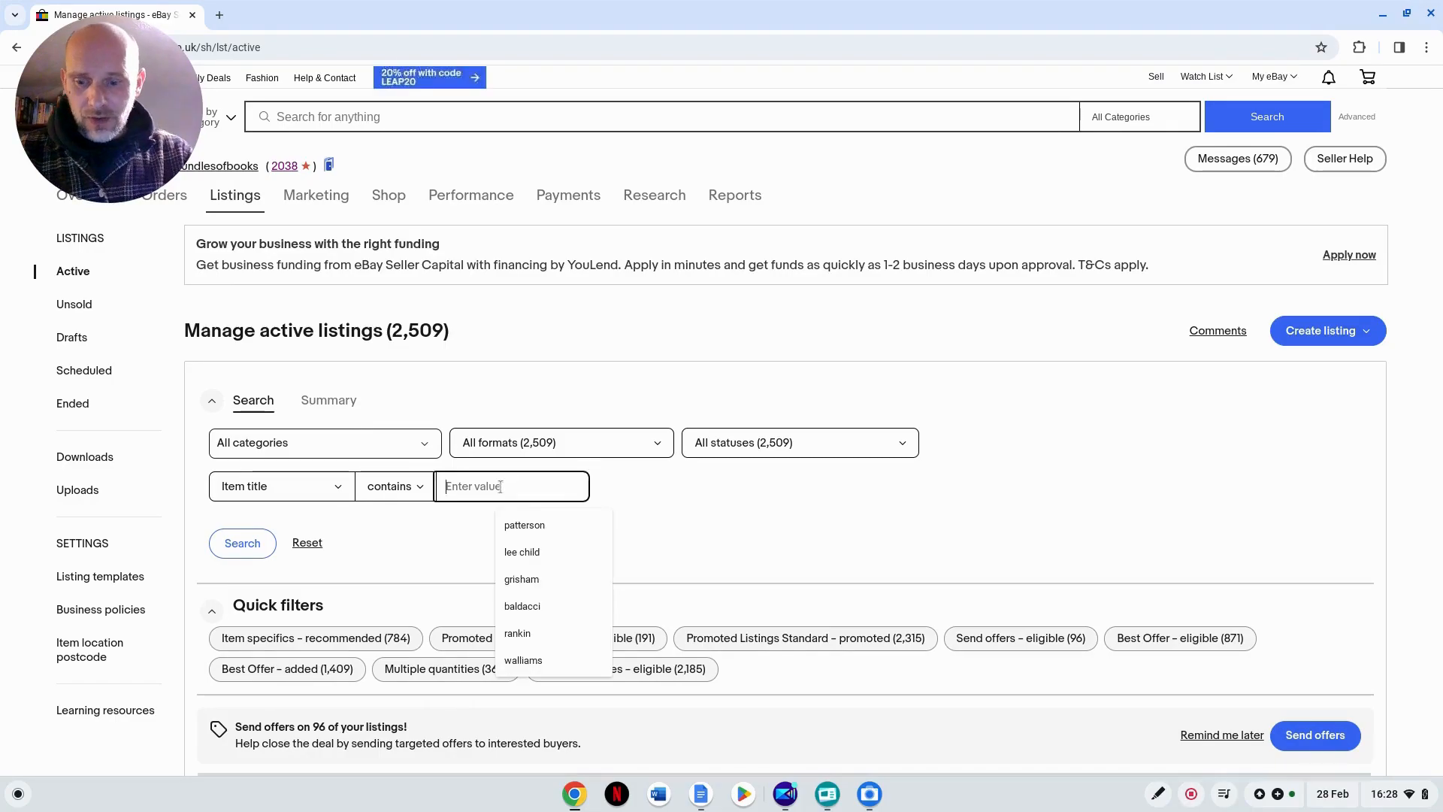
type("marina")
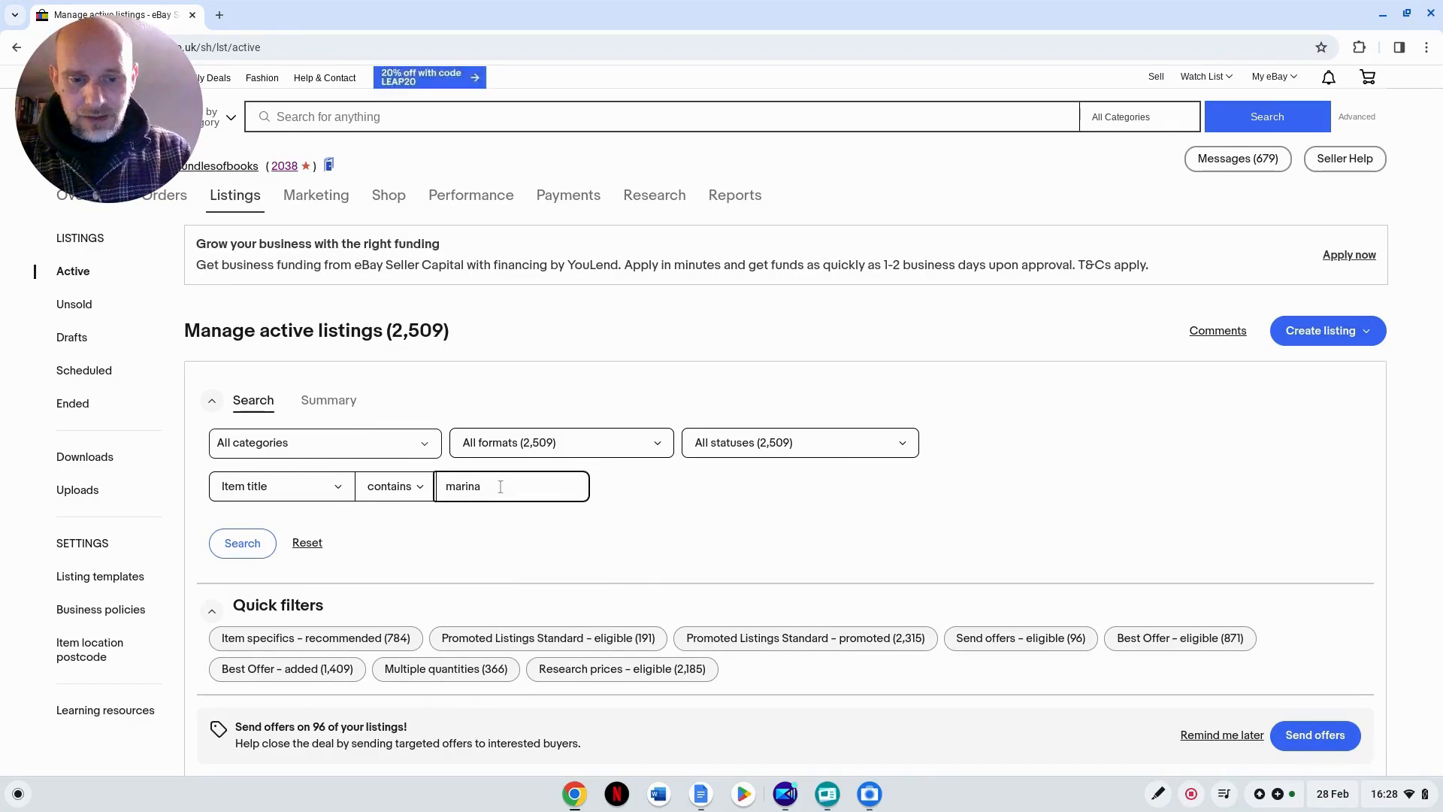
key("BackSpace")
key("BackSpace")
key("BackSpace")
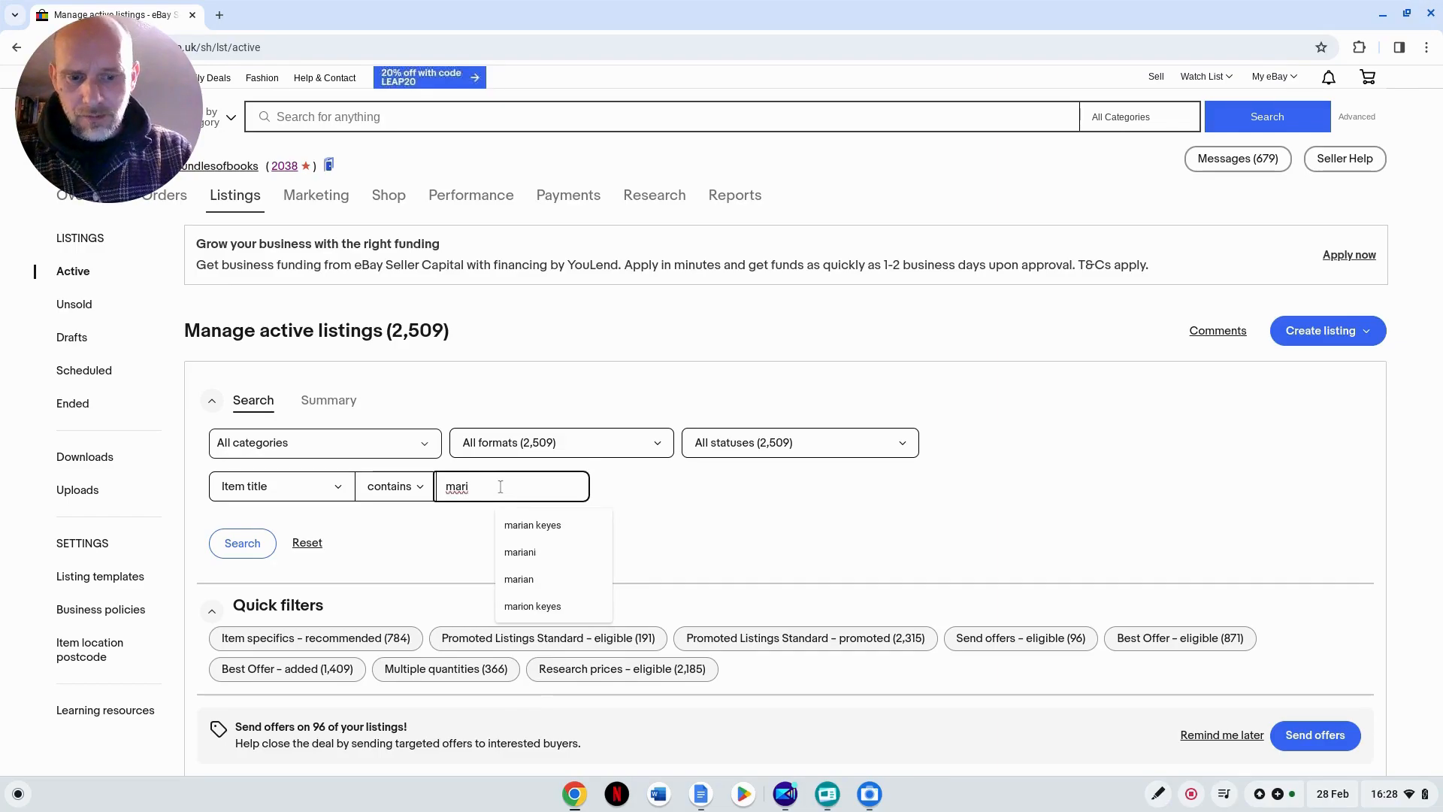
type("tina")
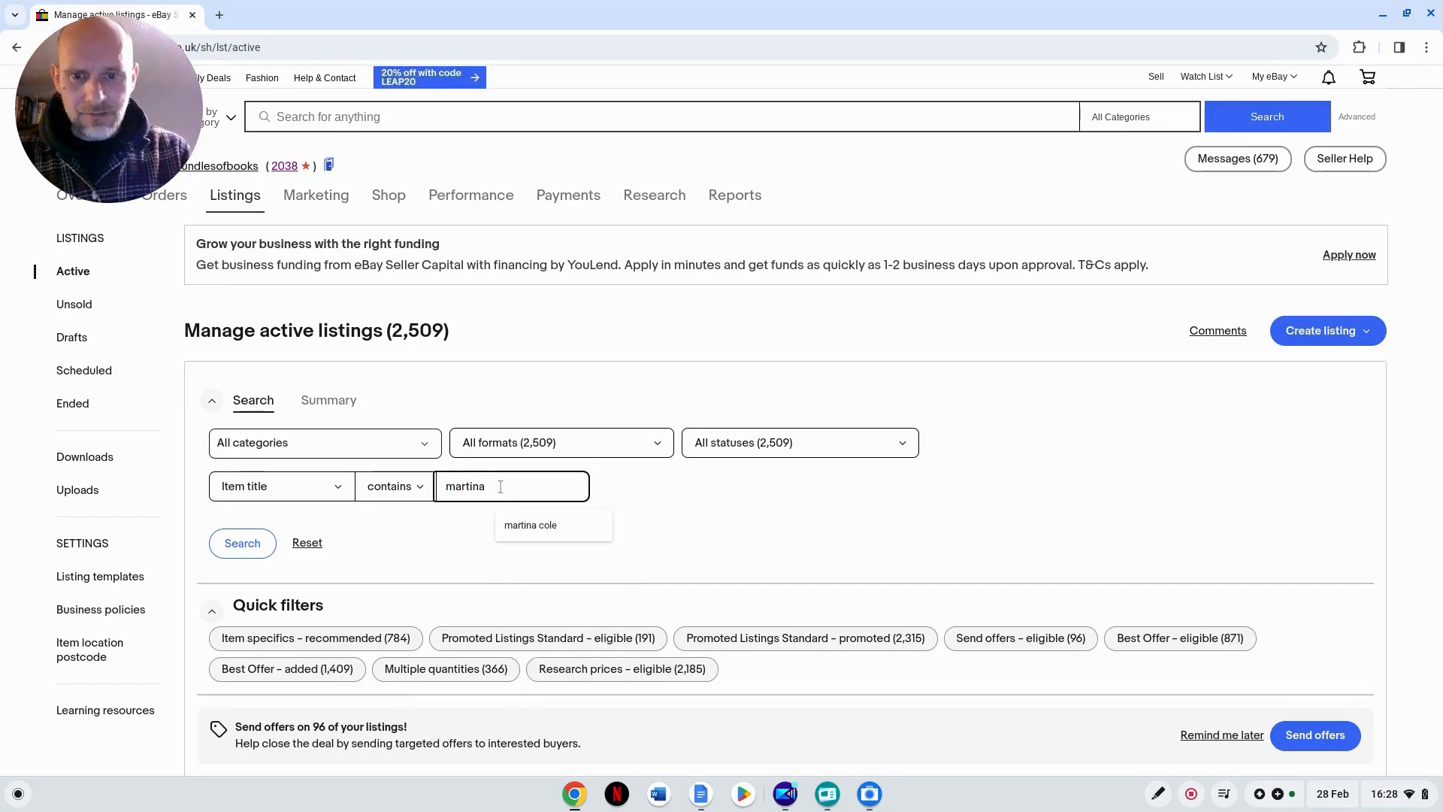
key("Return")
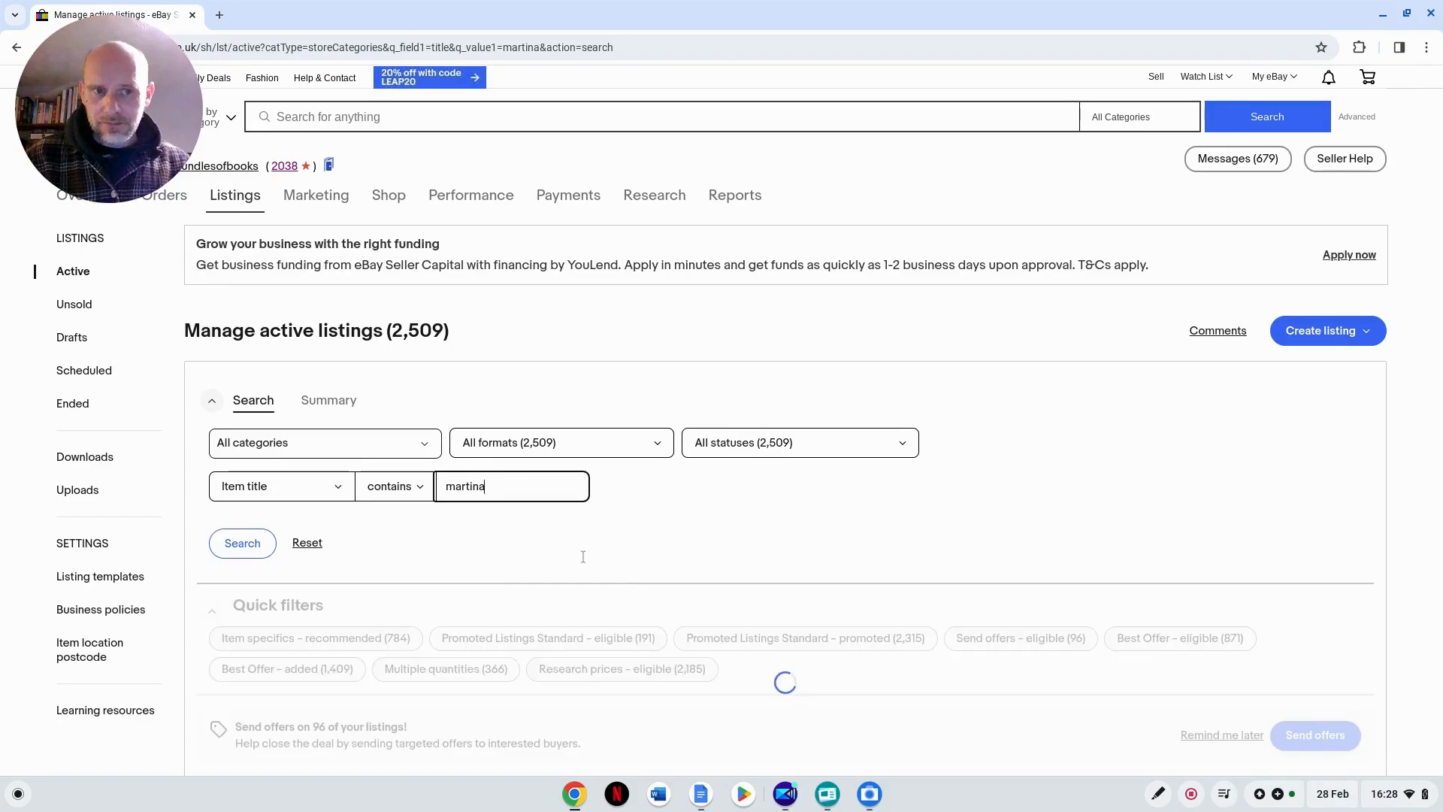
Step: Select the individual paperback listings for Hard Girls, Damaged (2018), No Mercy and The Take in the results
scroll(679, 576, "down", 6)
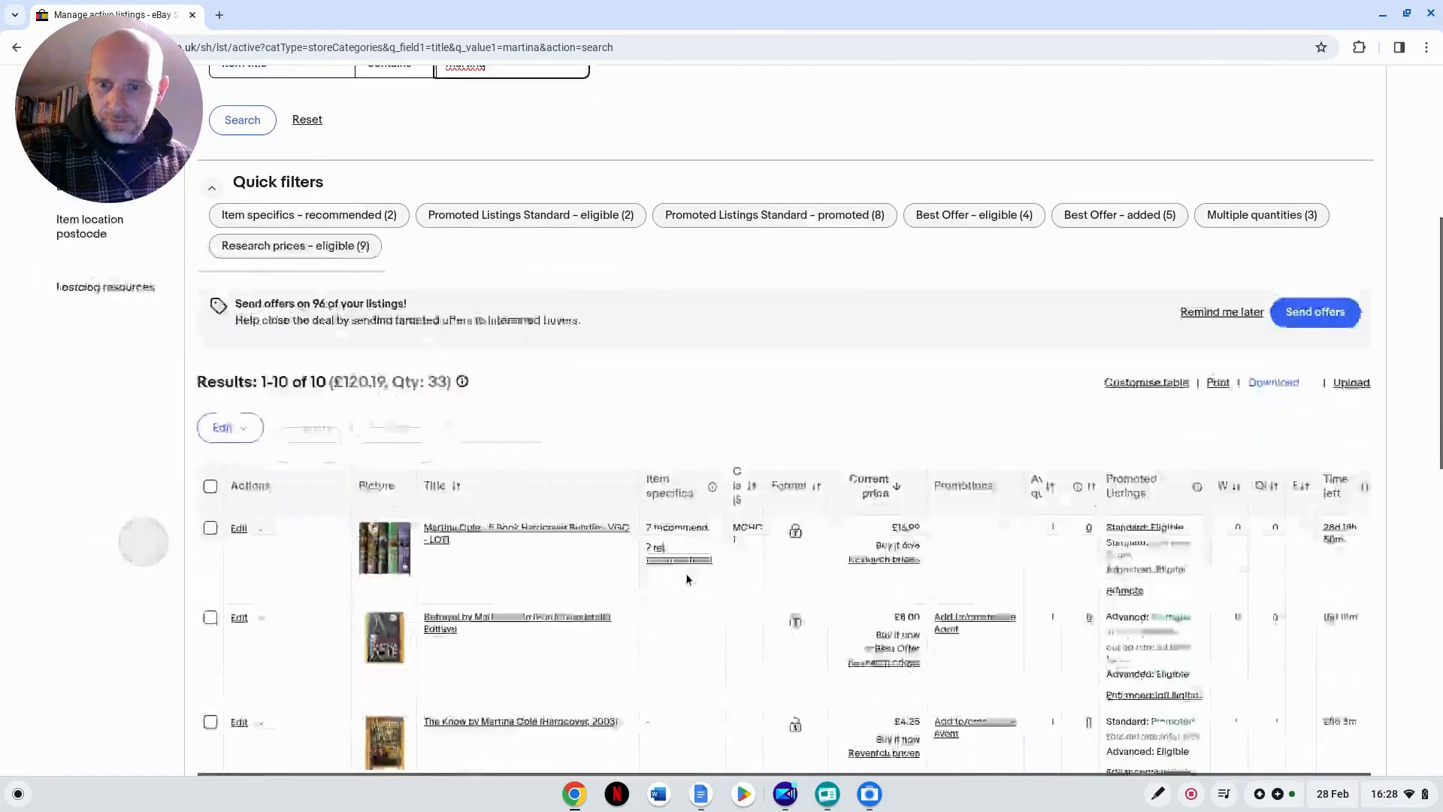
scroll(654, 553, "down", 2)
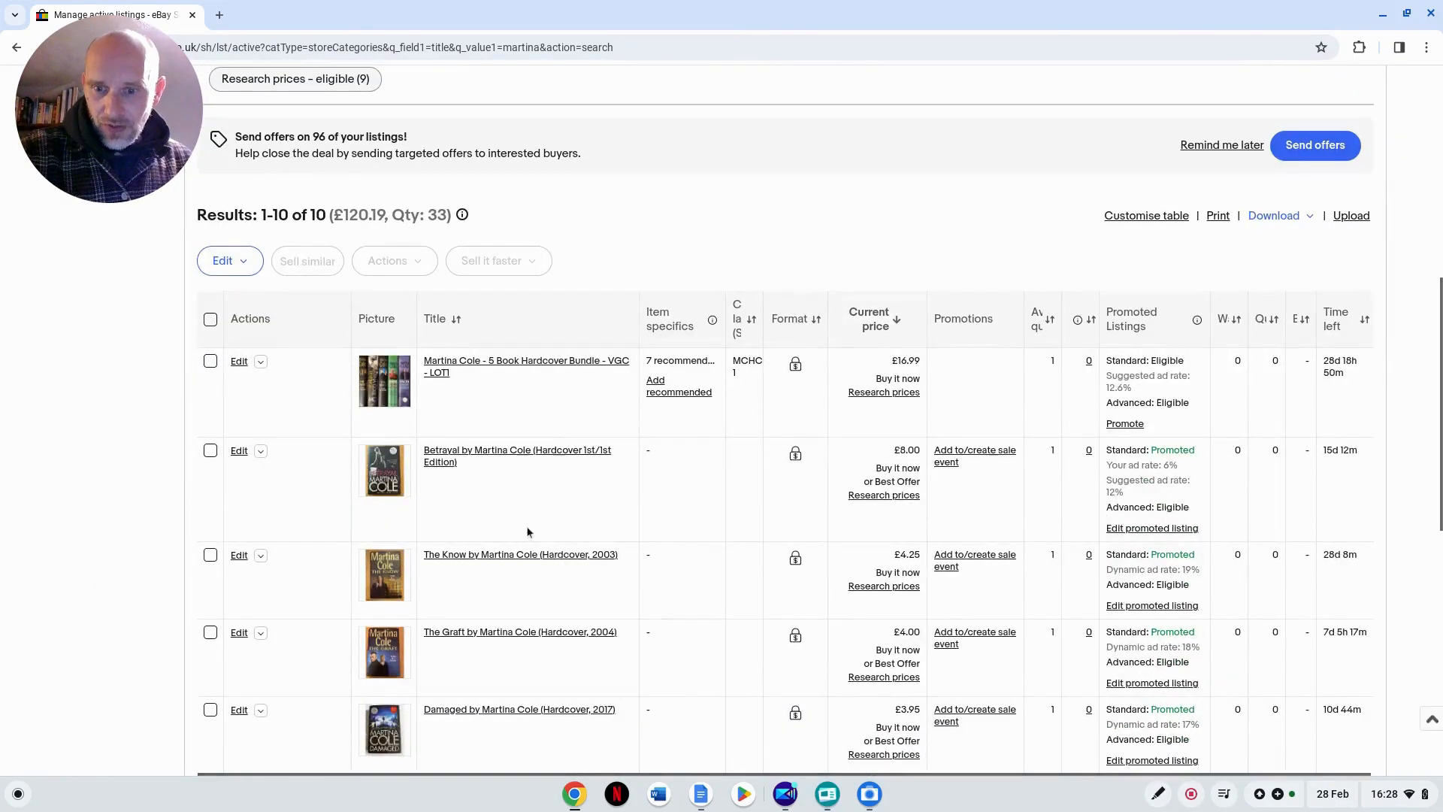
scroll(519, 488, "down", 2)
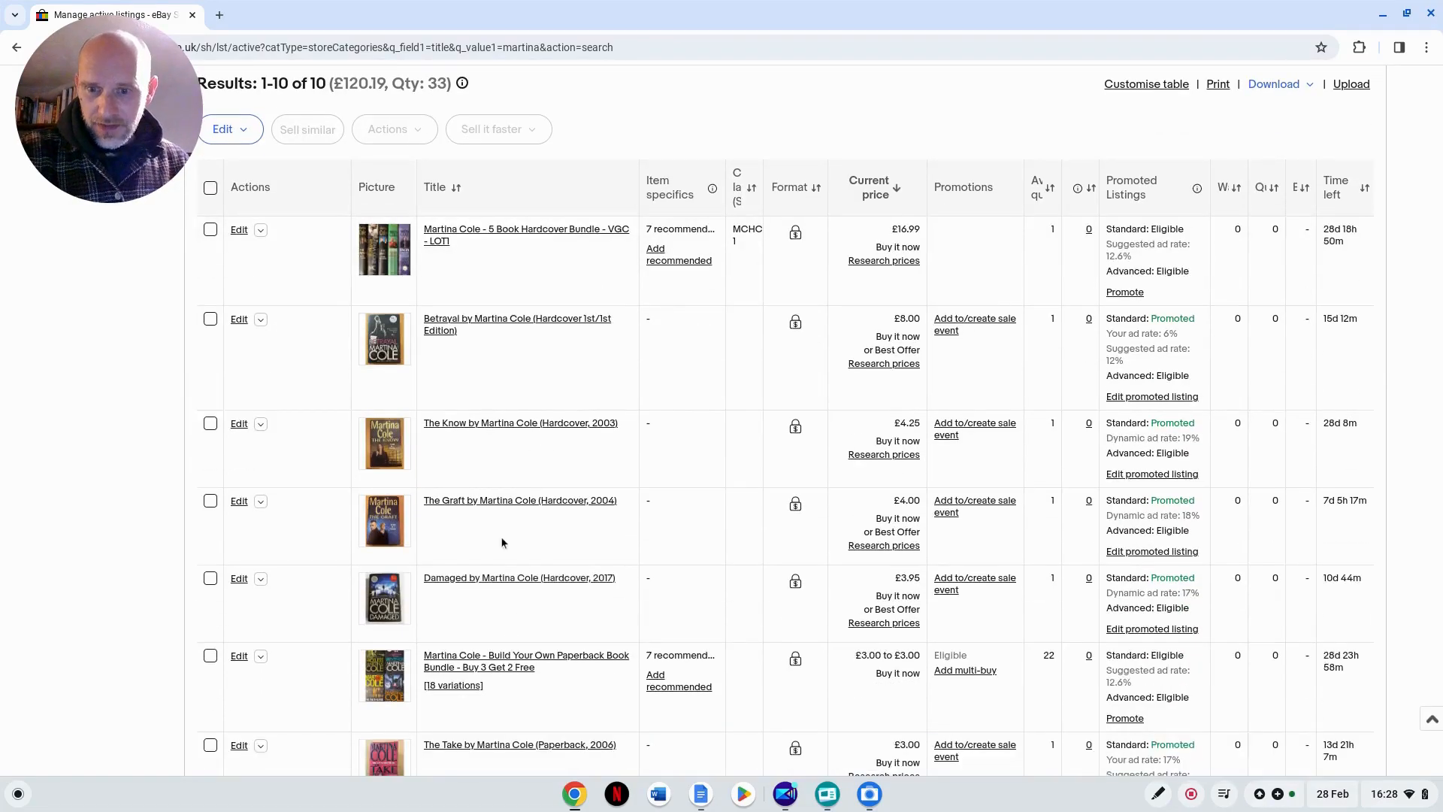
scroll(552, 489, "down", 2)
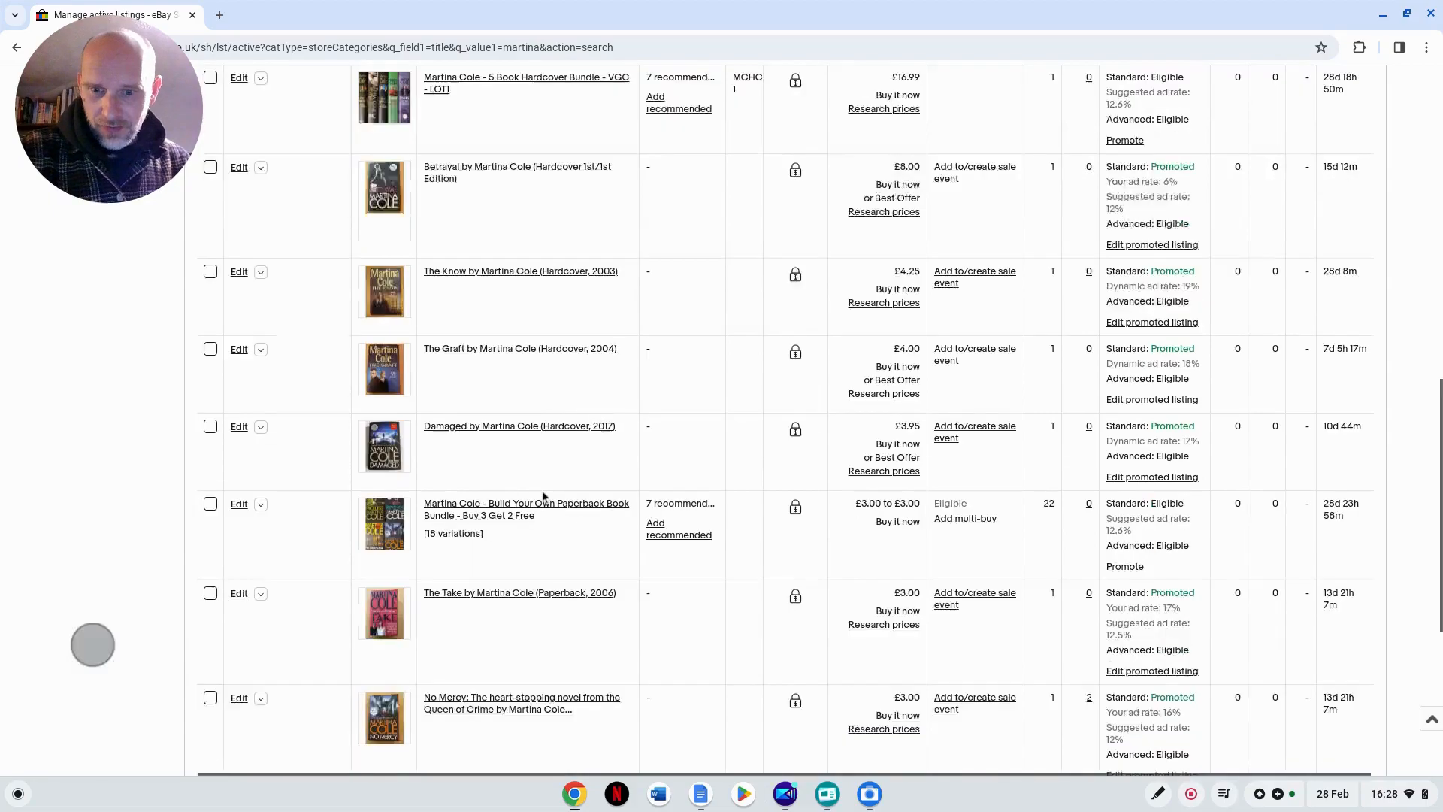
scroll(562, 575, "down", 1)
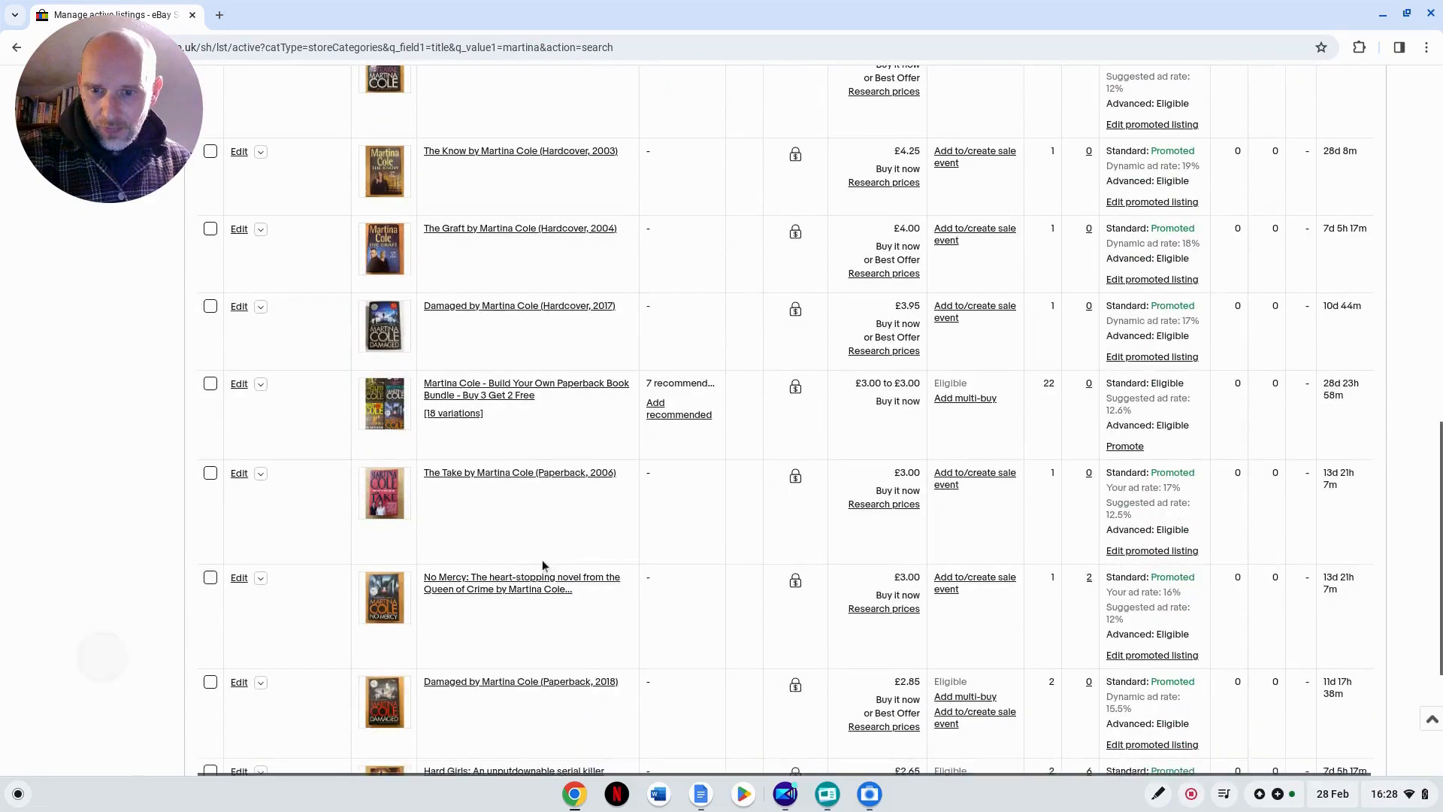
scroll(543, 565, "down", 2)
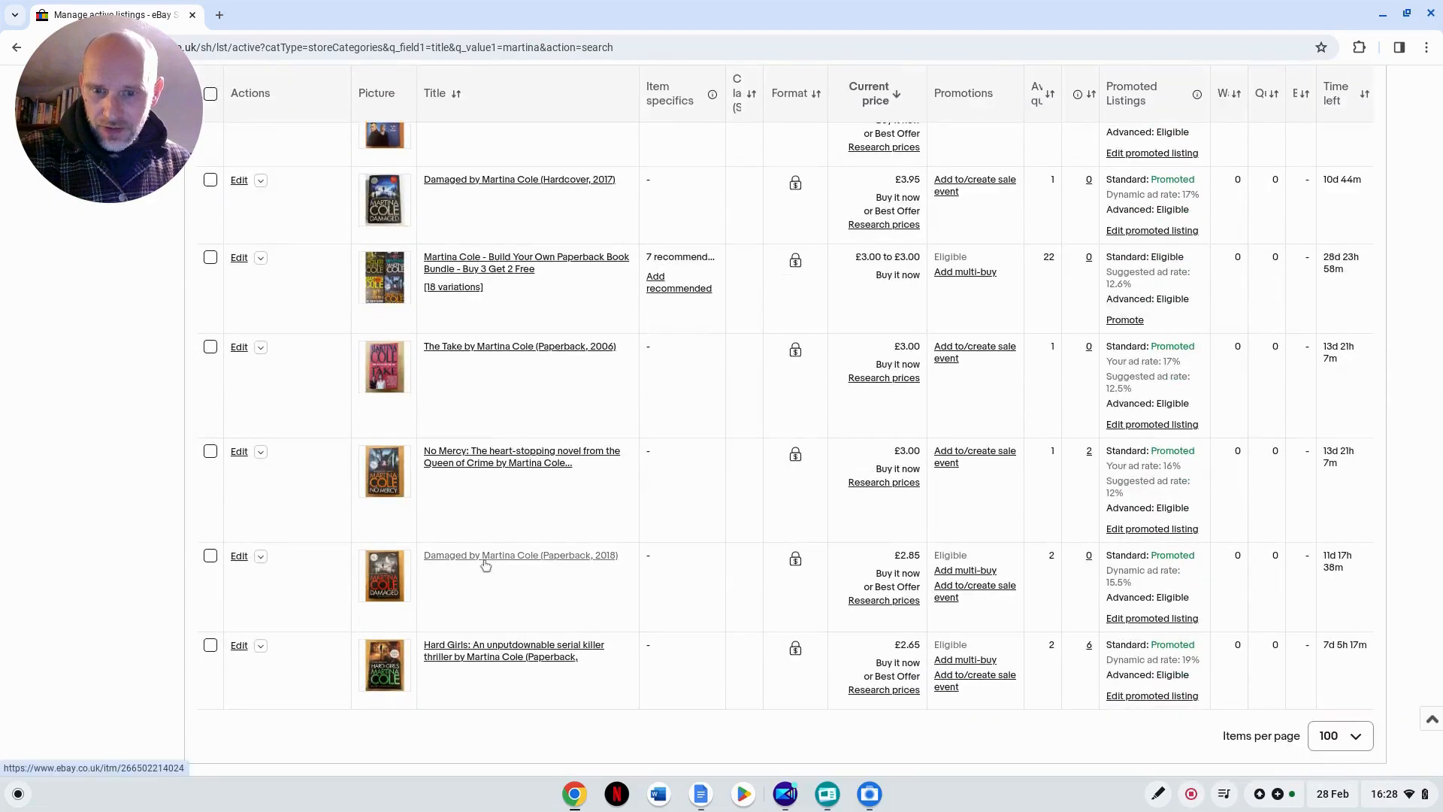
left_click(210, 646)
left_click(210, 556)
left_click(210, 451)
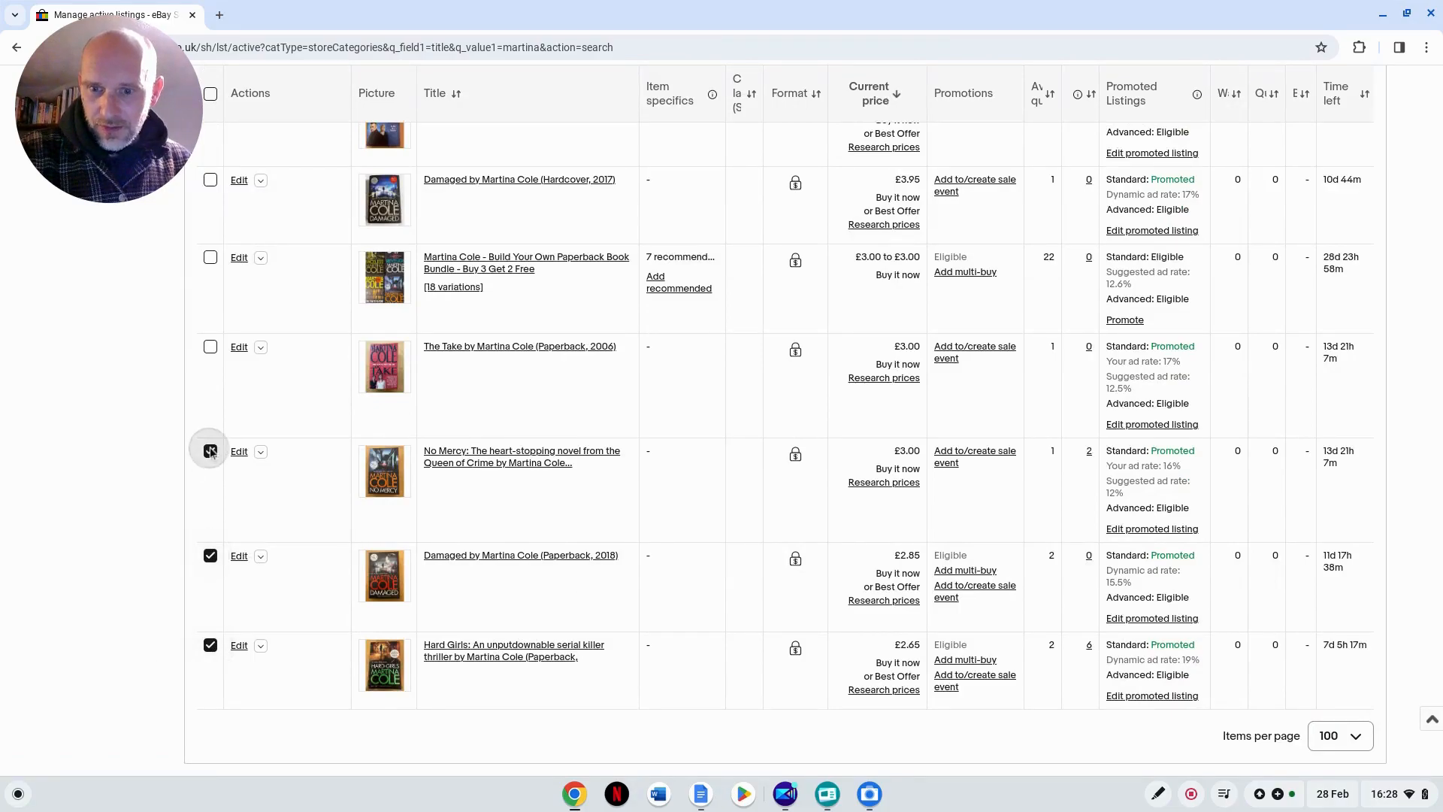
left_click(210, 348)
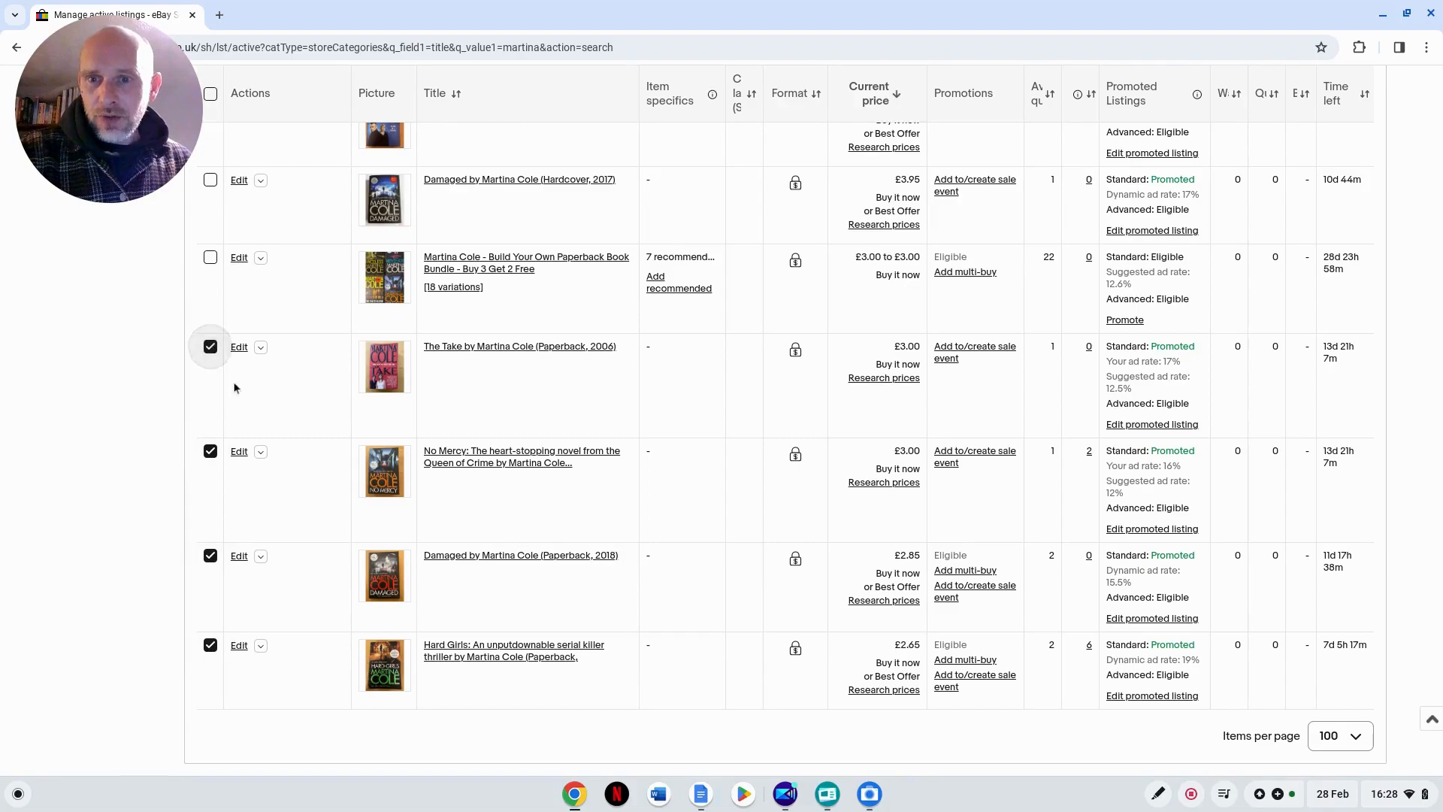
Step: Add the single hardcover listings Damaged (2017), The Graft, The Know and Betrayal to the selection
scroll(233, 381, "up", 5)
left_click(210, 378)
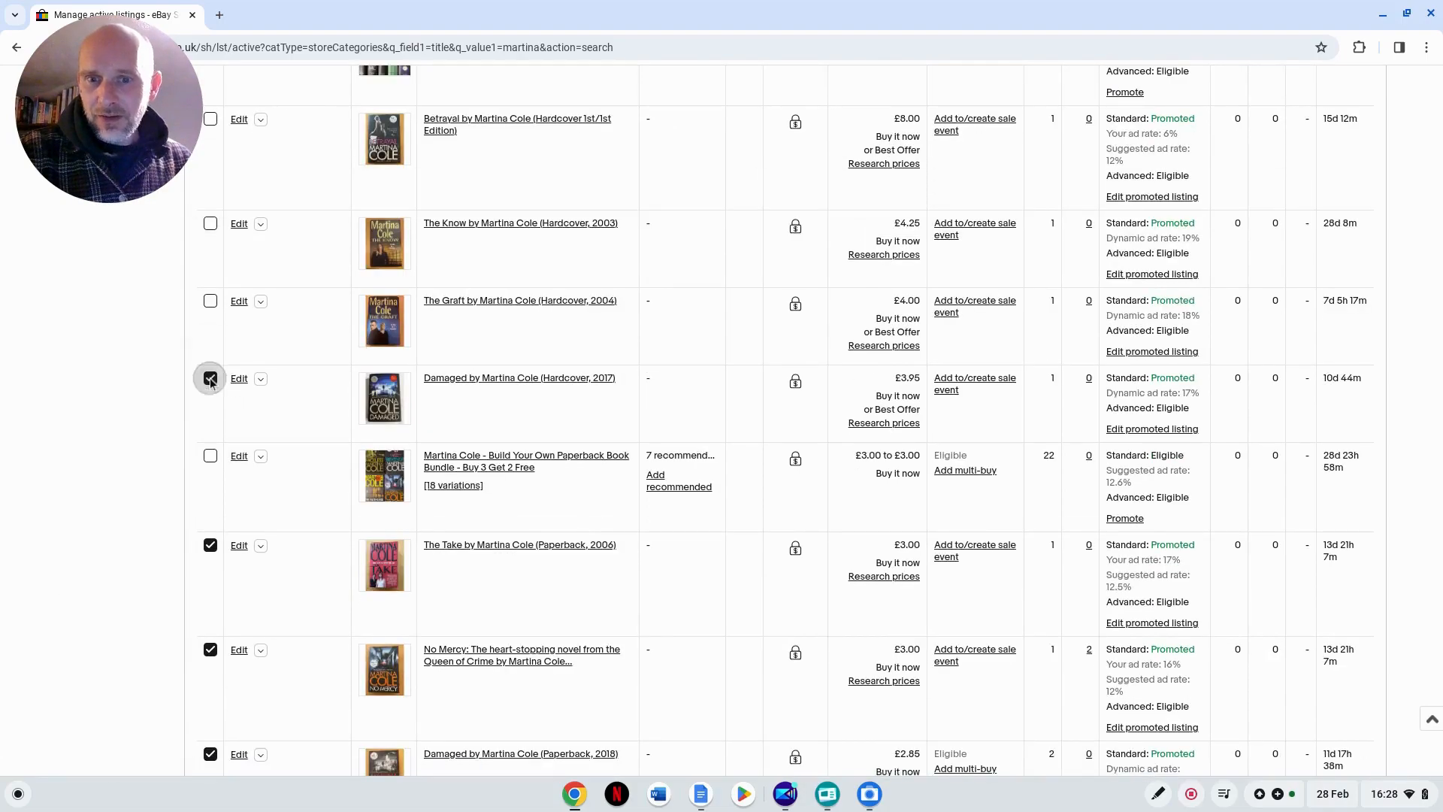
scroll(211, 381, "up", 1)
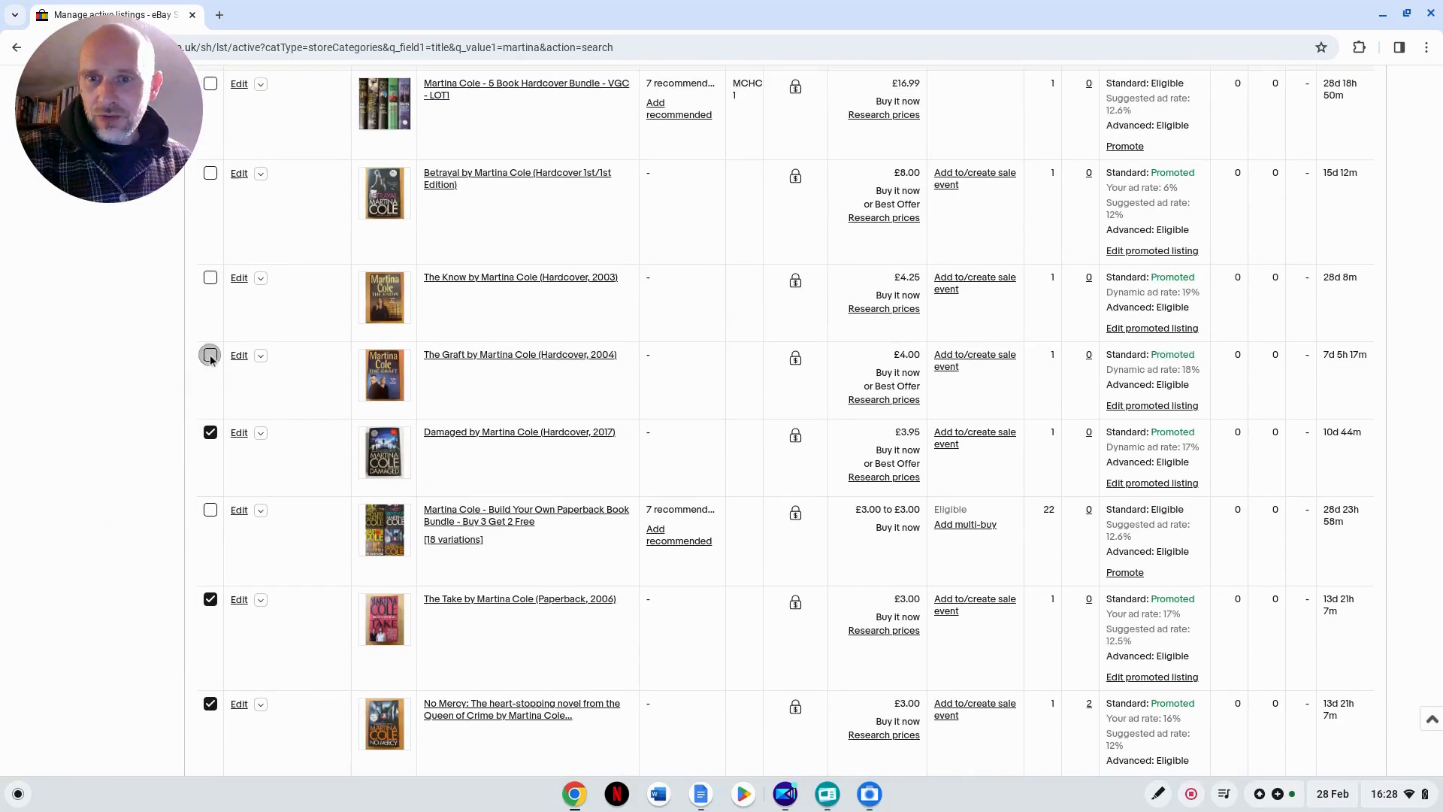
left_click(210, 357)
left_click(211, 280)
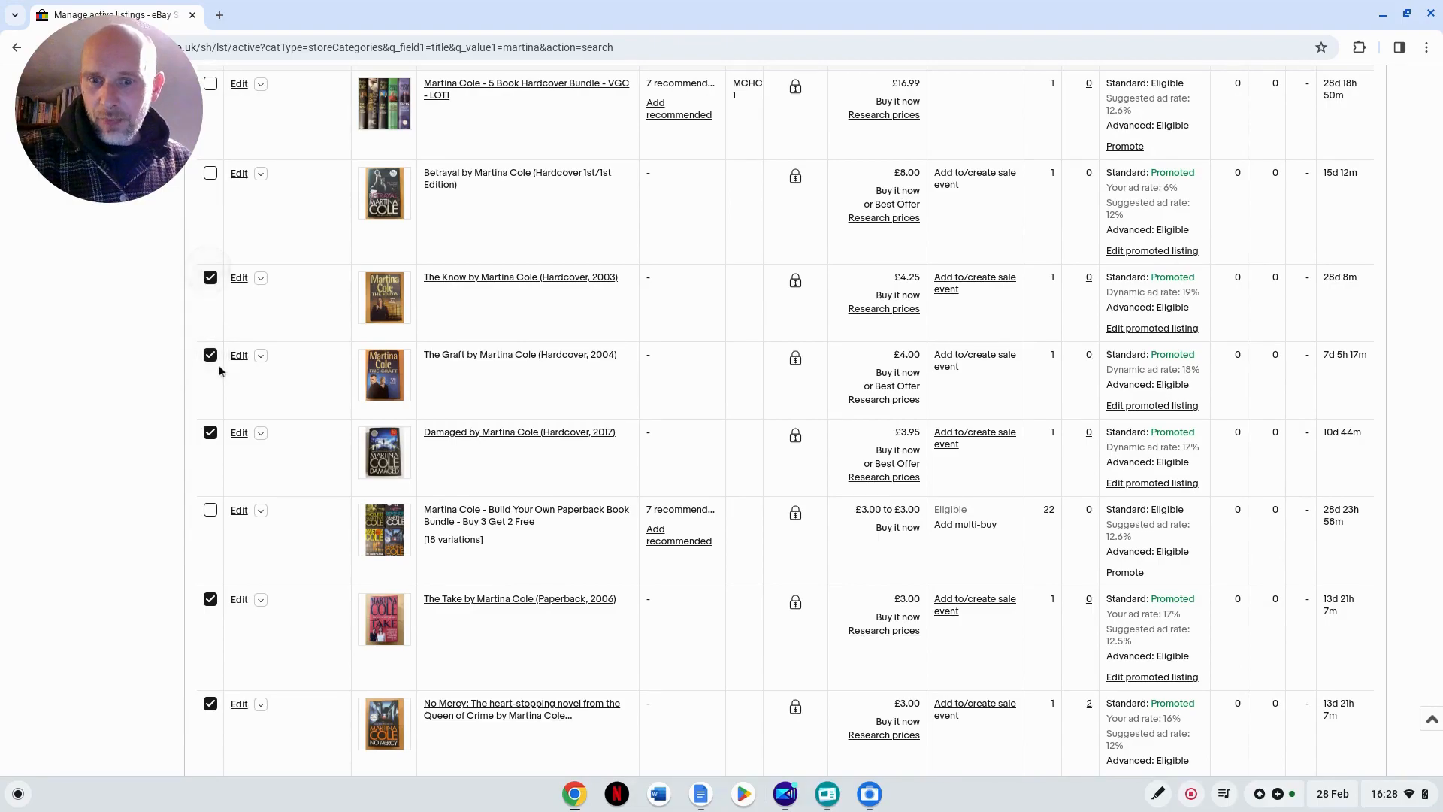
scroll(218, 364, "up", 1)
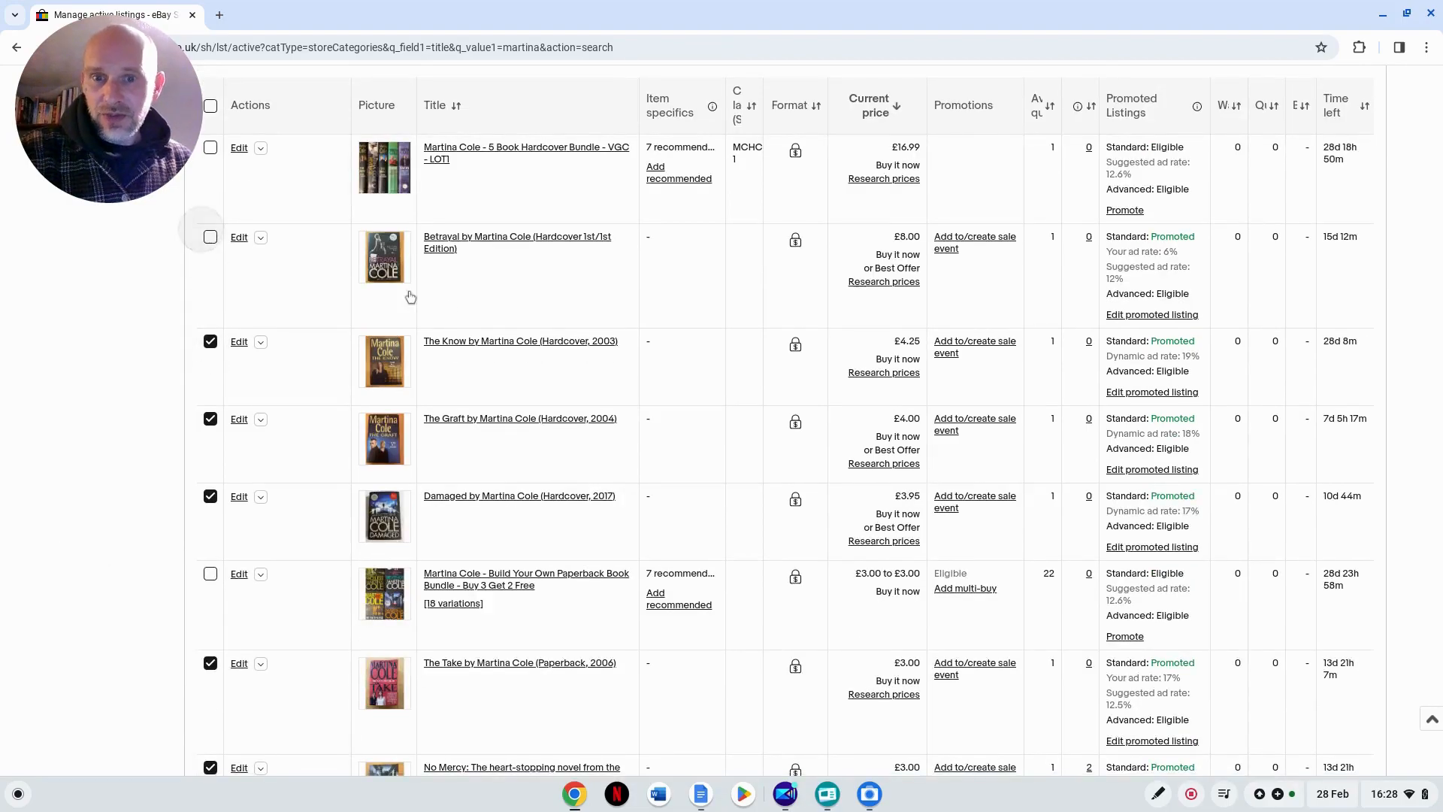
left_click(210, 238)
Step: End all the selected single-book Martina Cole listings in one bulk action, leaving the two bundle listings active
scroll(494, 417, "down", 2)
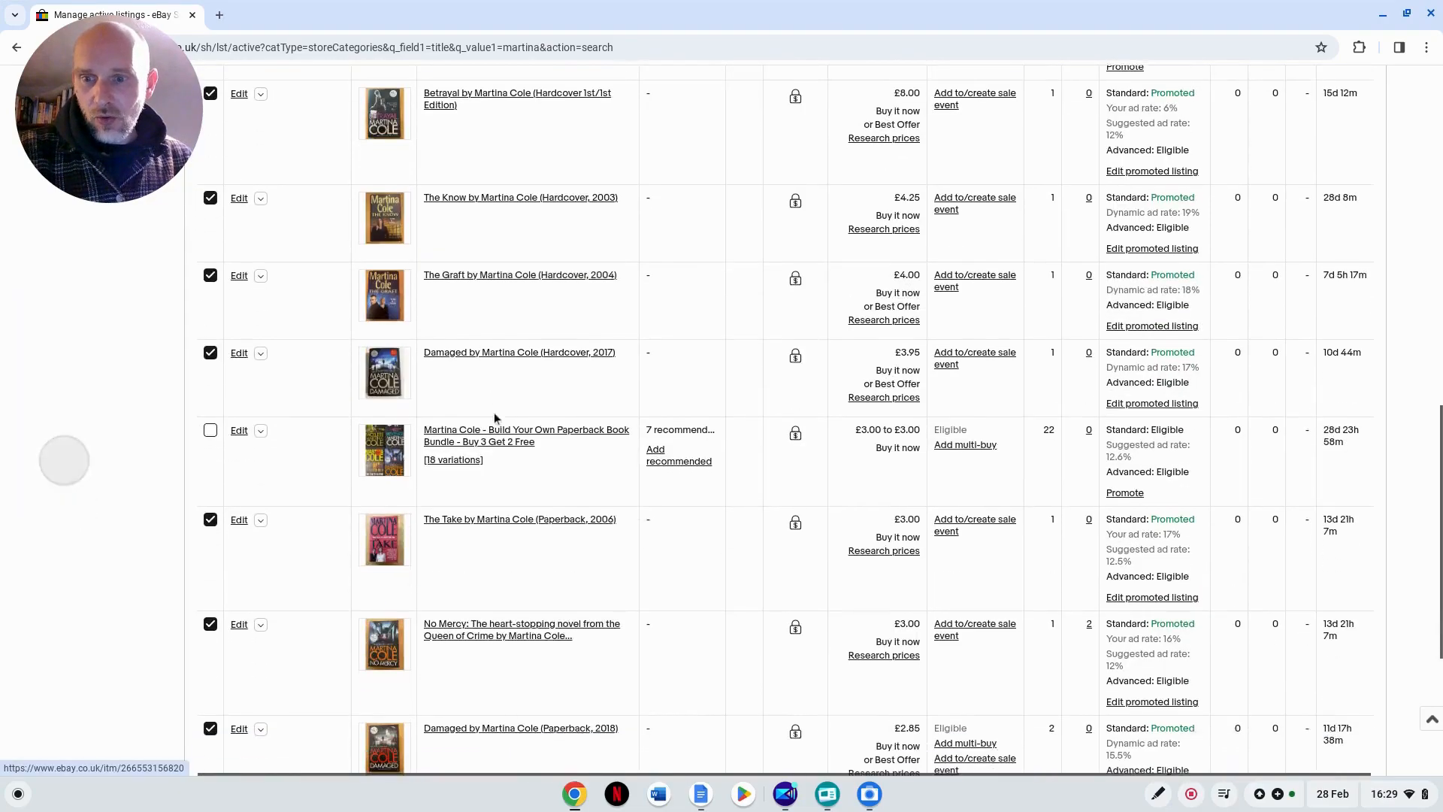
scroll(494, 412, "up", 4)
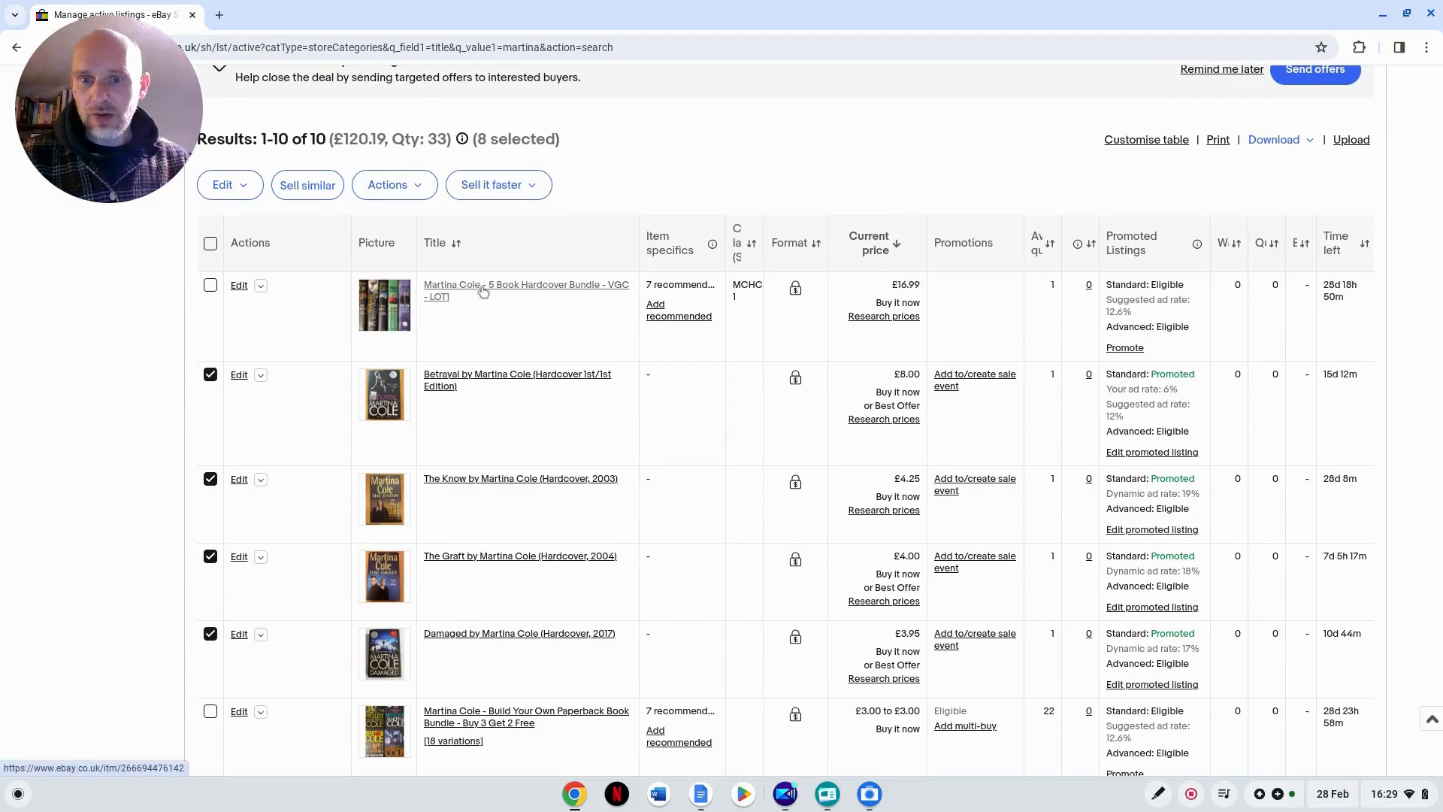
left_click(392, 182)
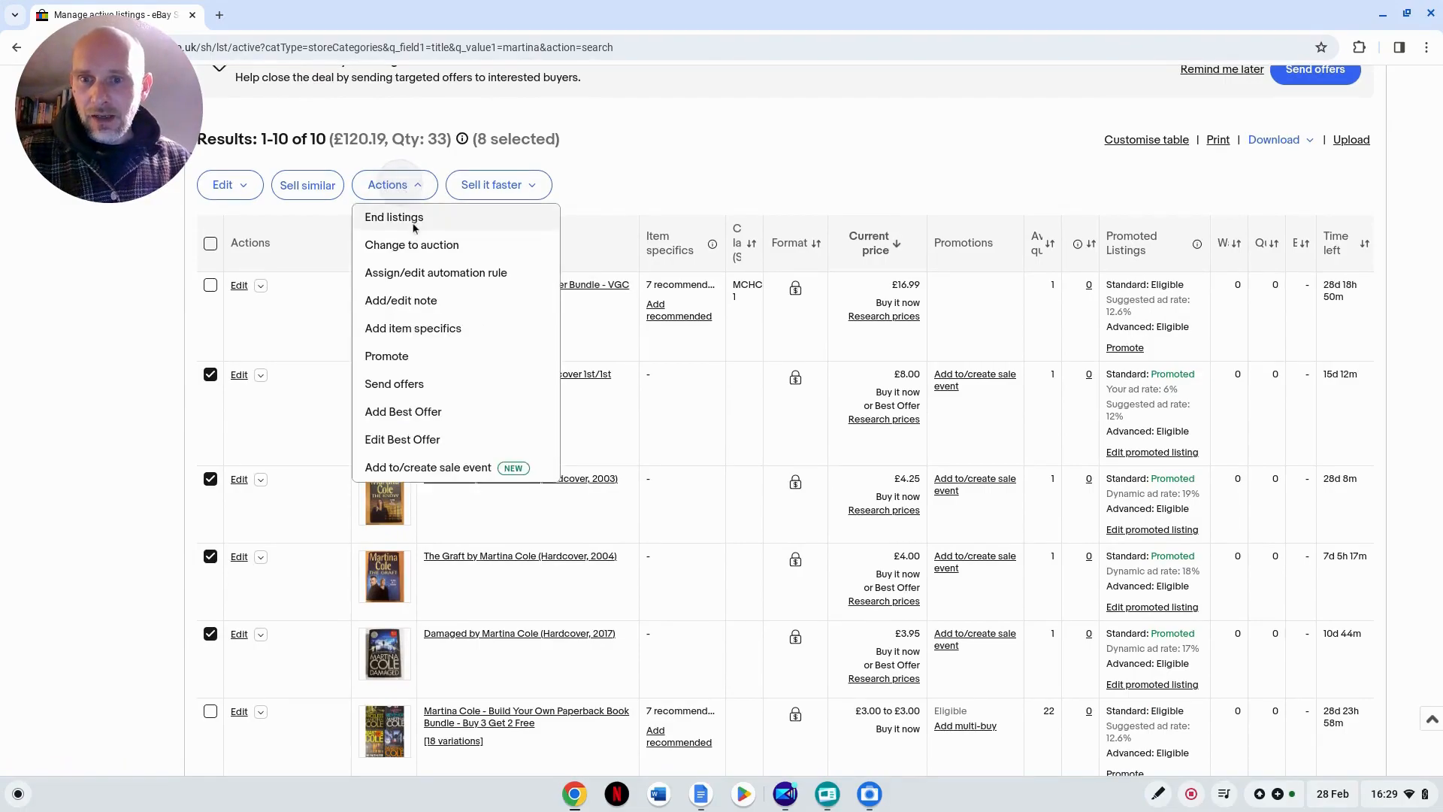
left_click(414, 222)
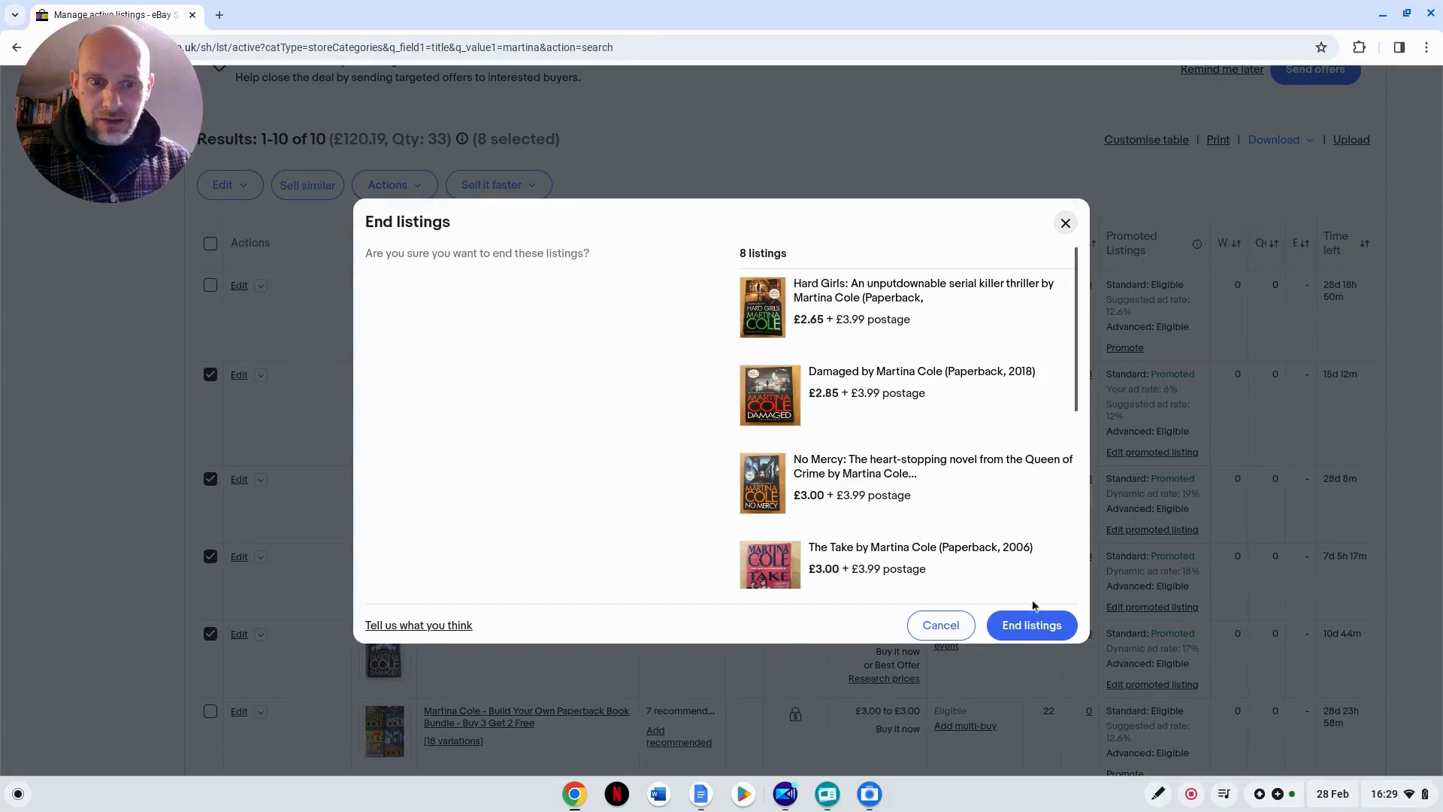
left_click(1030, 625)
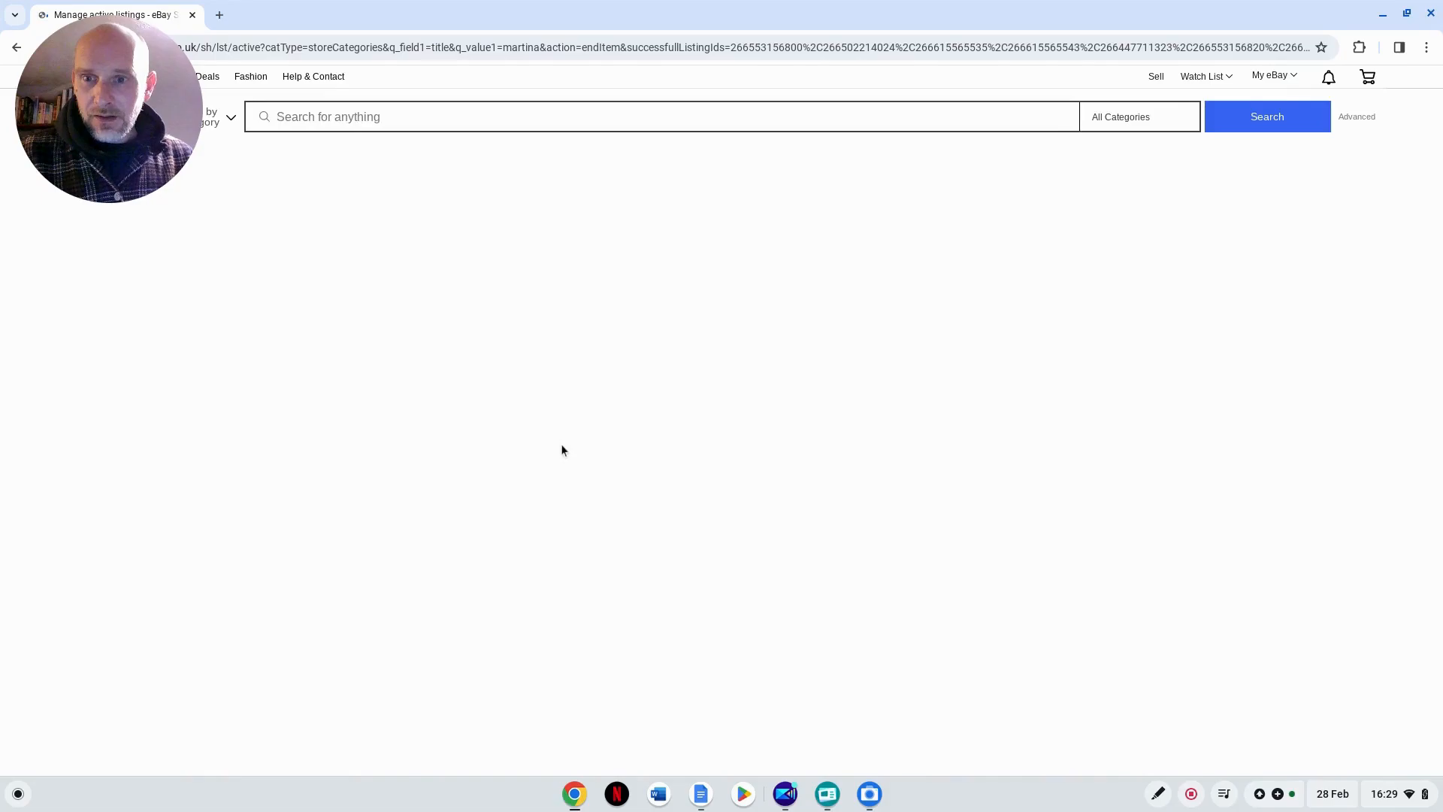
Step: Open the Martina Cole build-your-own paperback bundle listing and preview its No Mercy and The Runaway (Paperback) variations
scroll(571, 466, "down", 6)
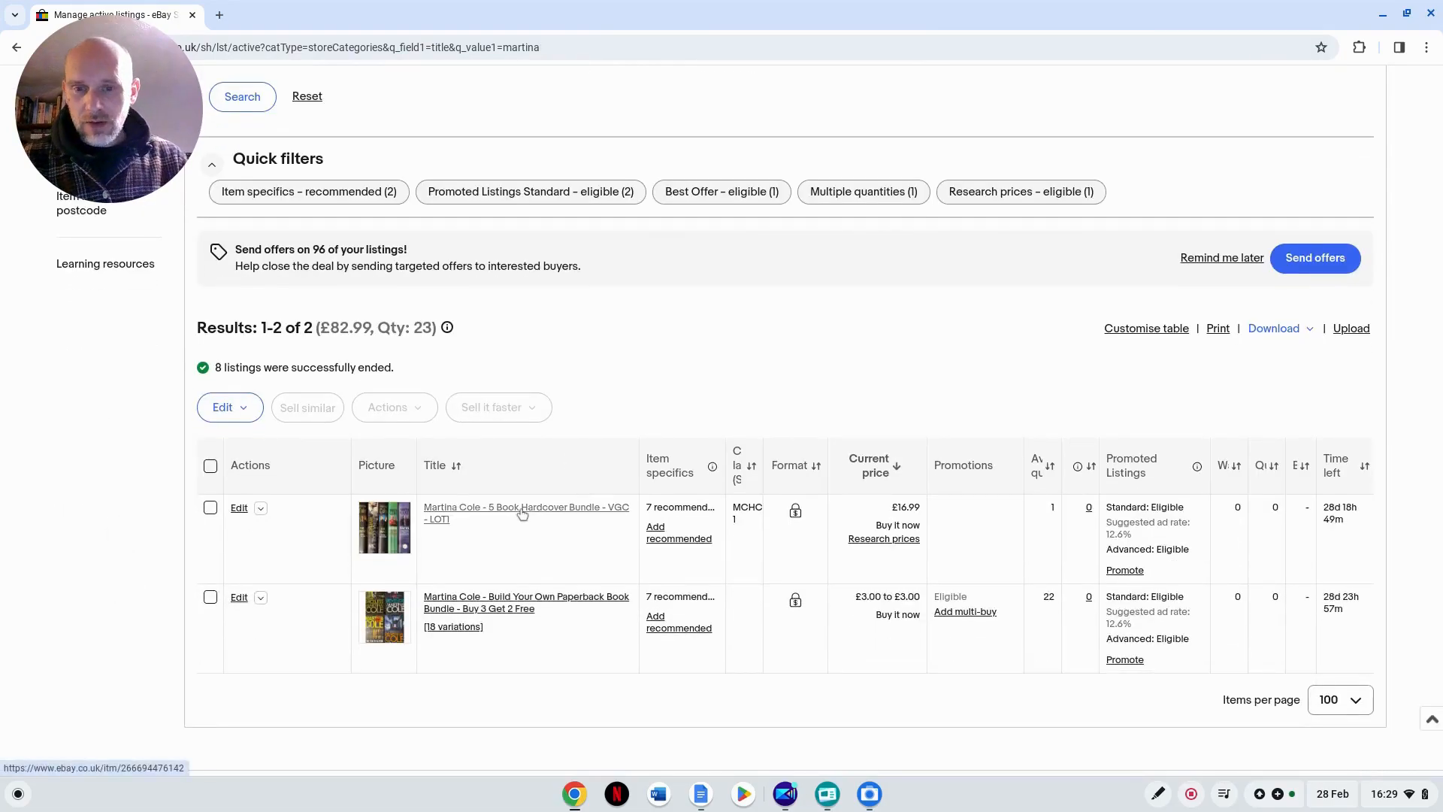
left_click(464, 606)
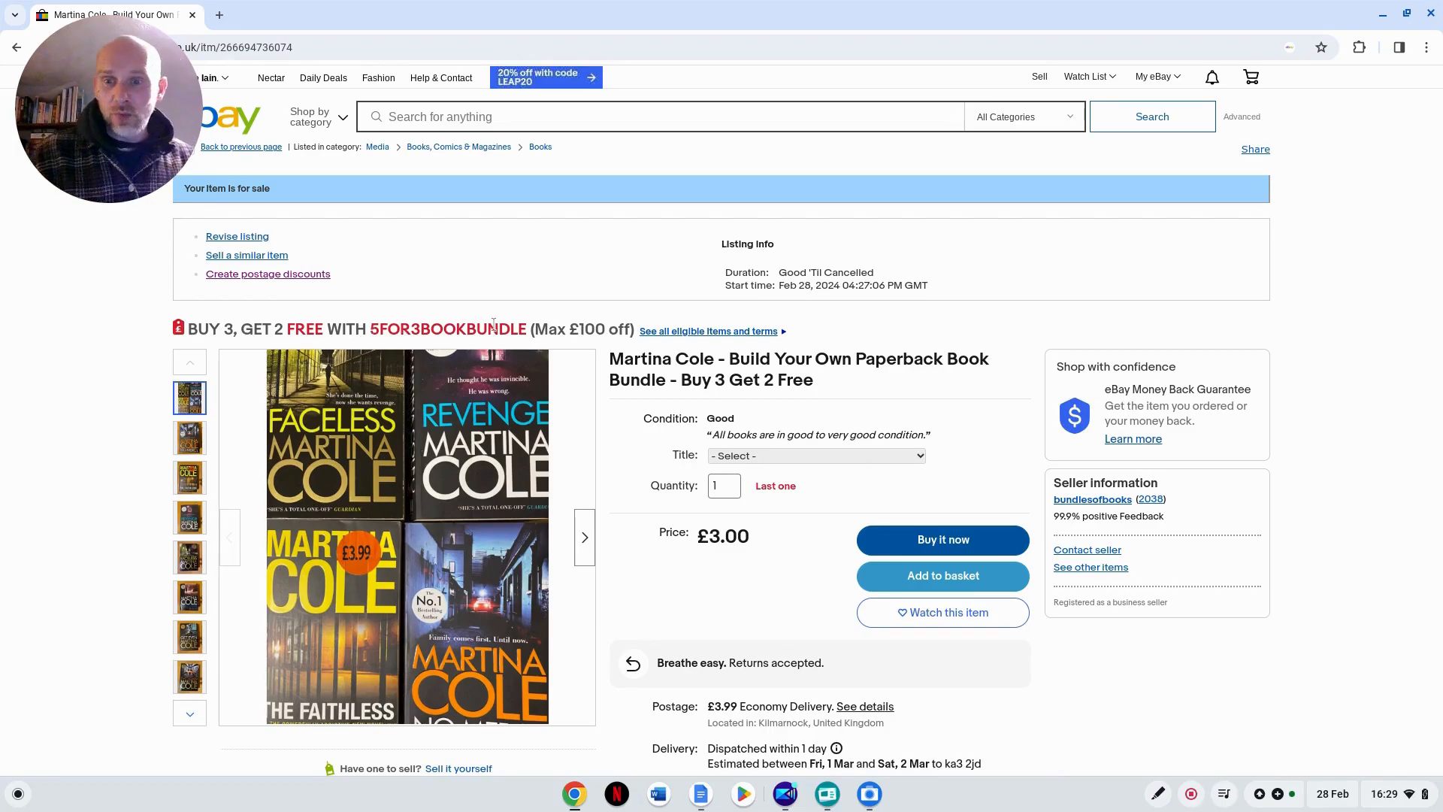
left_click(190, 443)
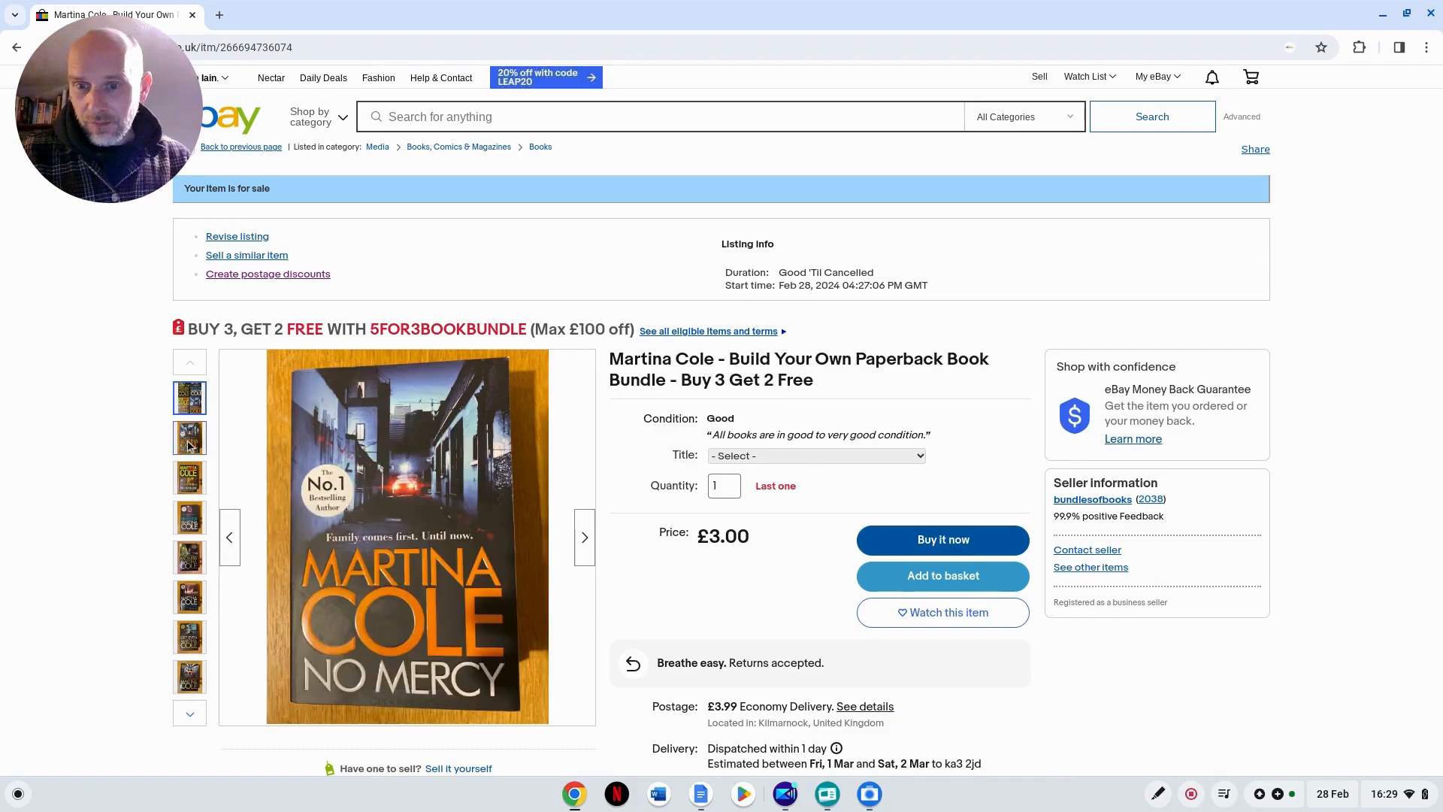
left_click(189, 444)
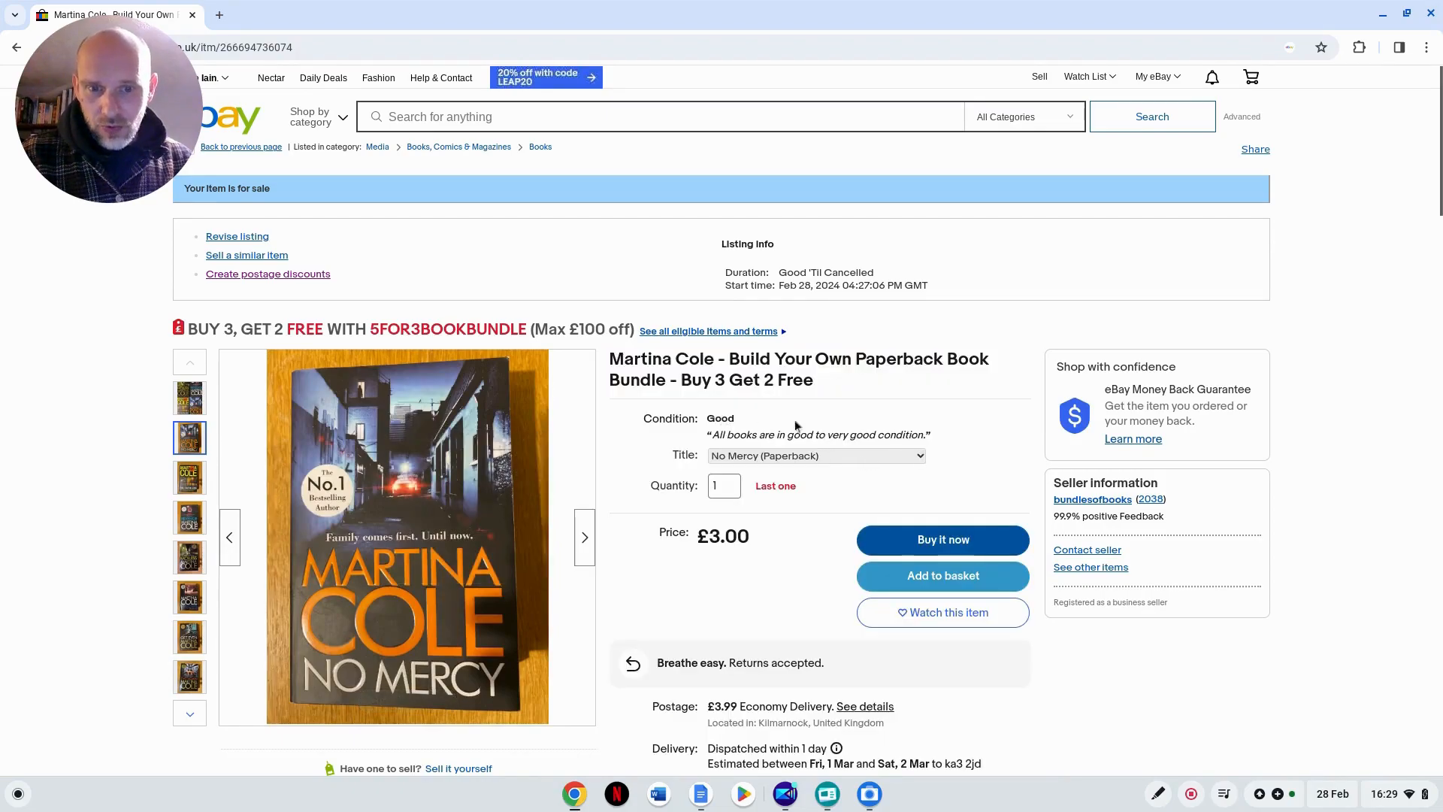
left_click(920, 456)
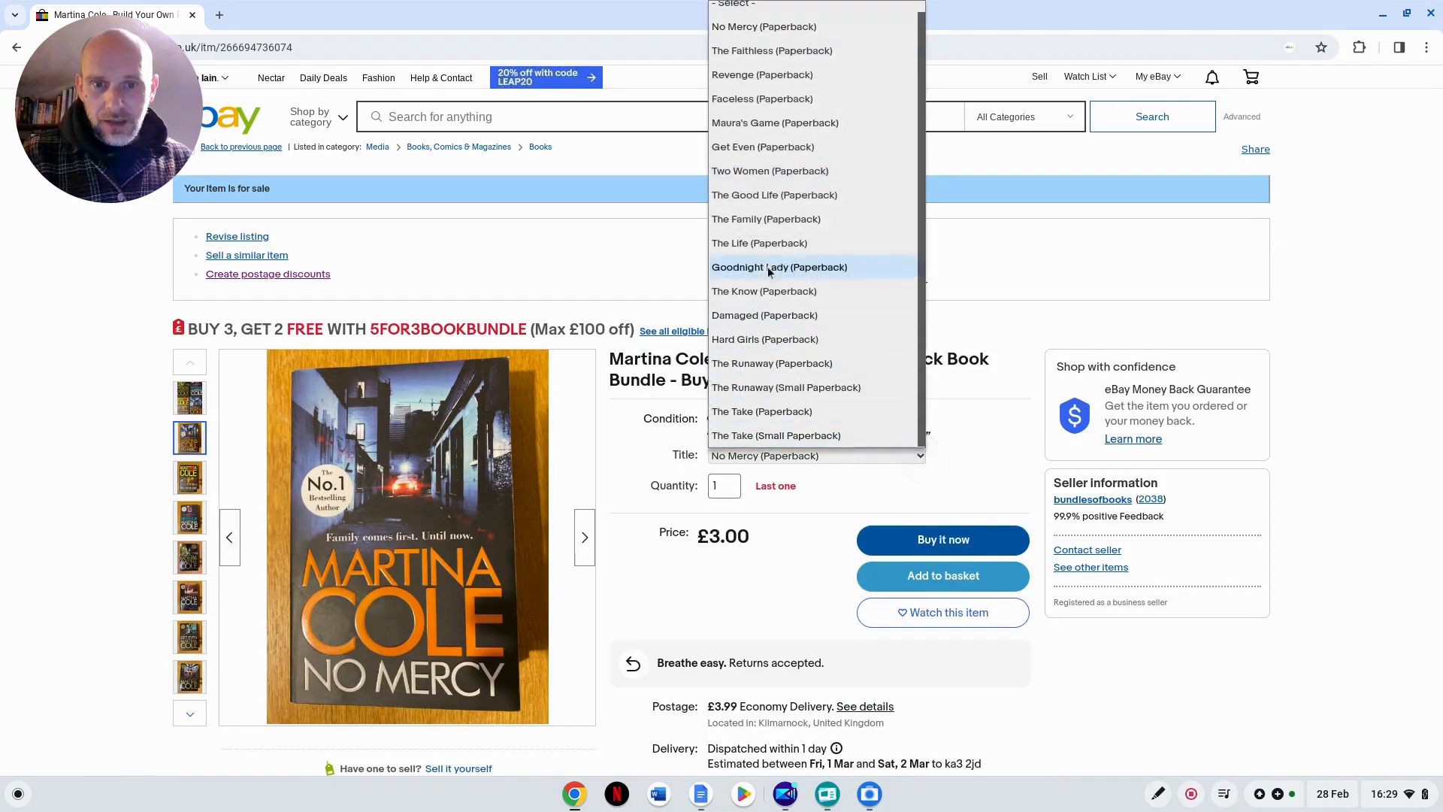
left_click(778, 363)
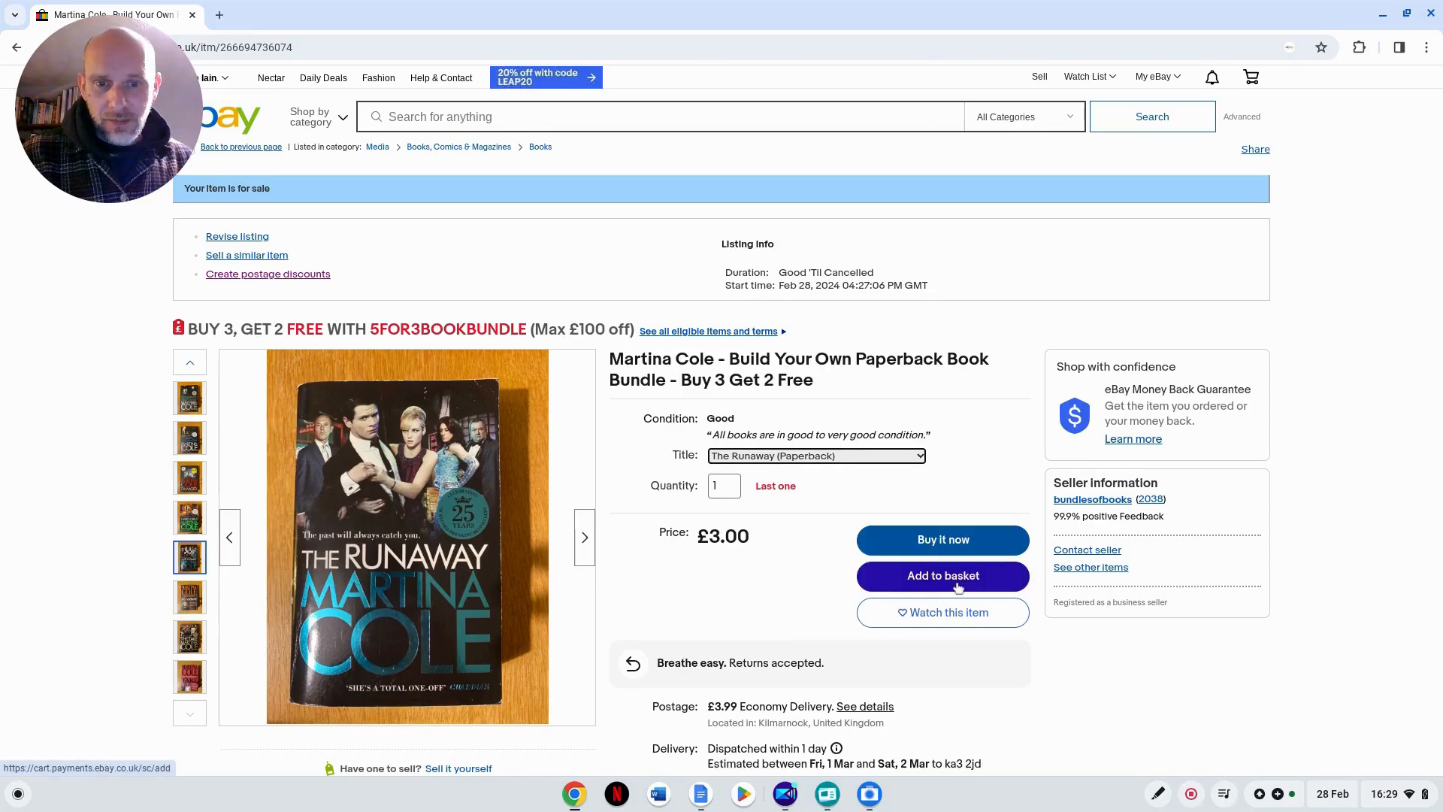
Step: Review the bundle listing's postage details, item specifics and seller description on the live page
scroll(1066, 648, "down", 4)
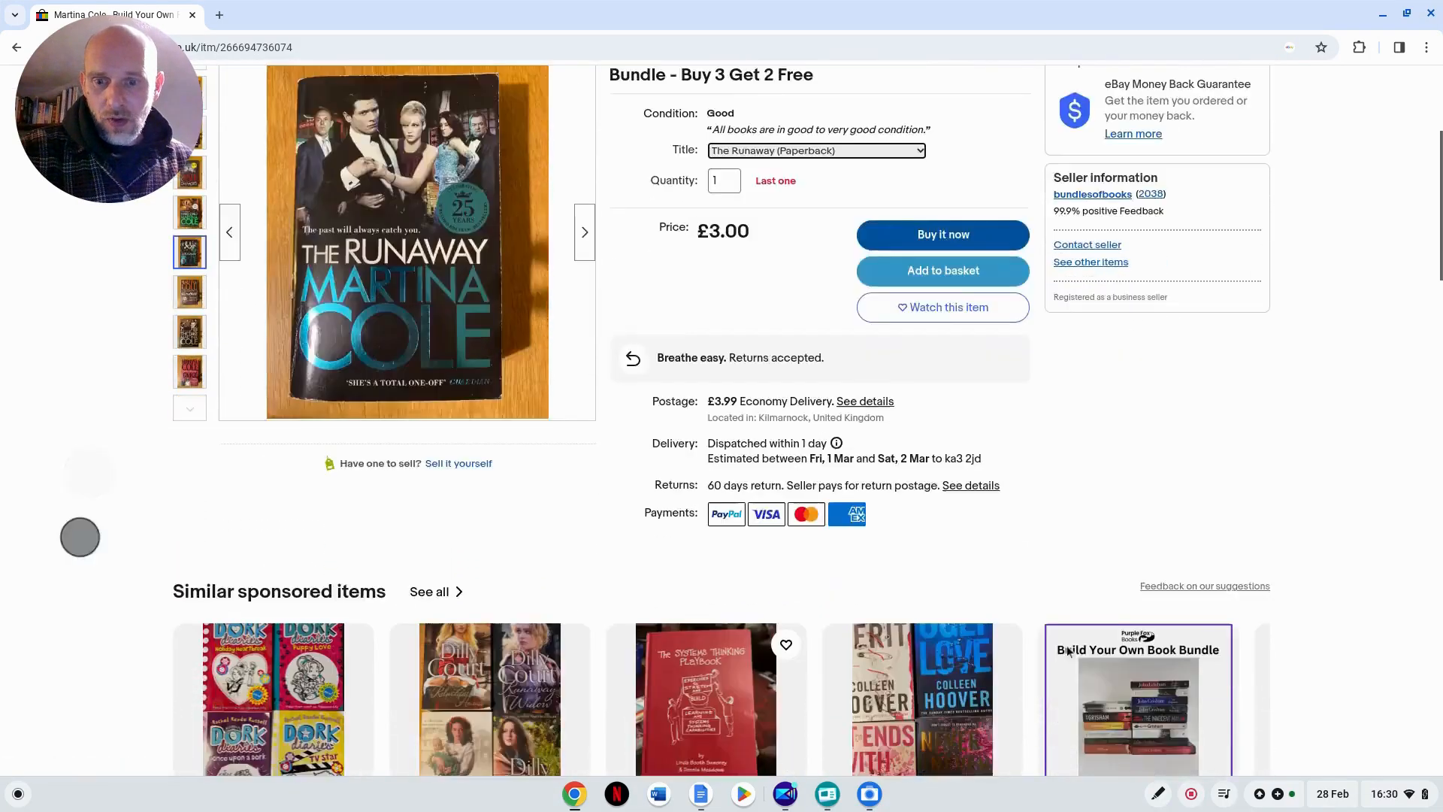
scroll(1067, 650, "down", 19)
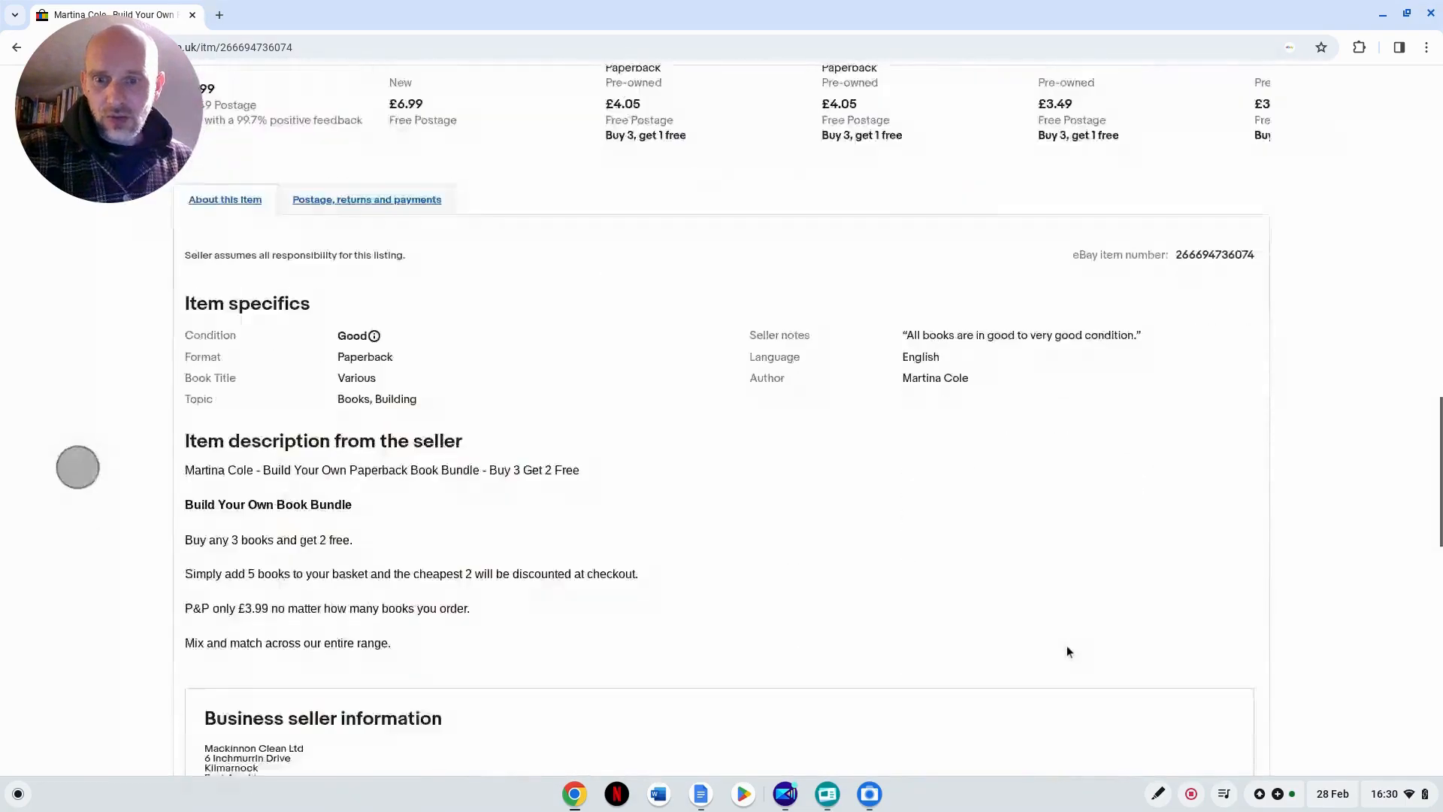
scroll(1069, 651, "down", 3)
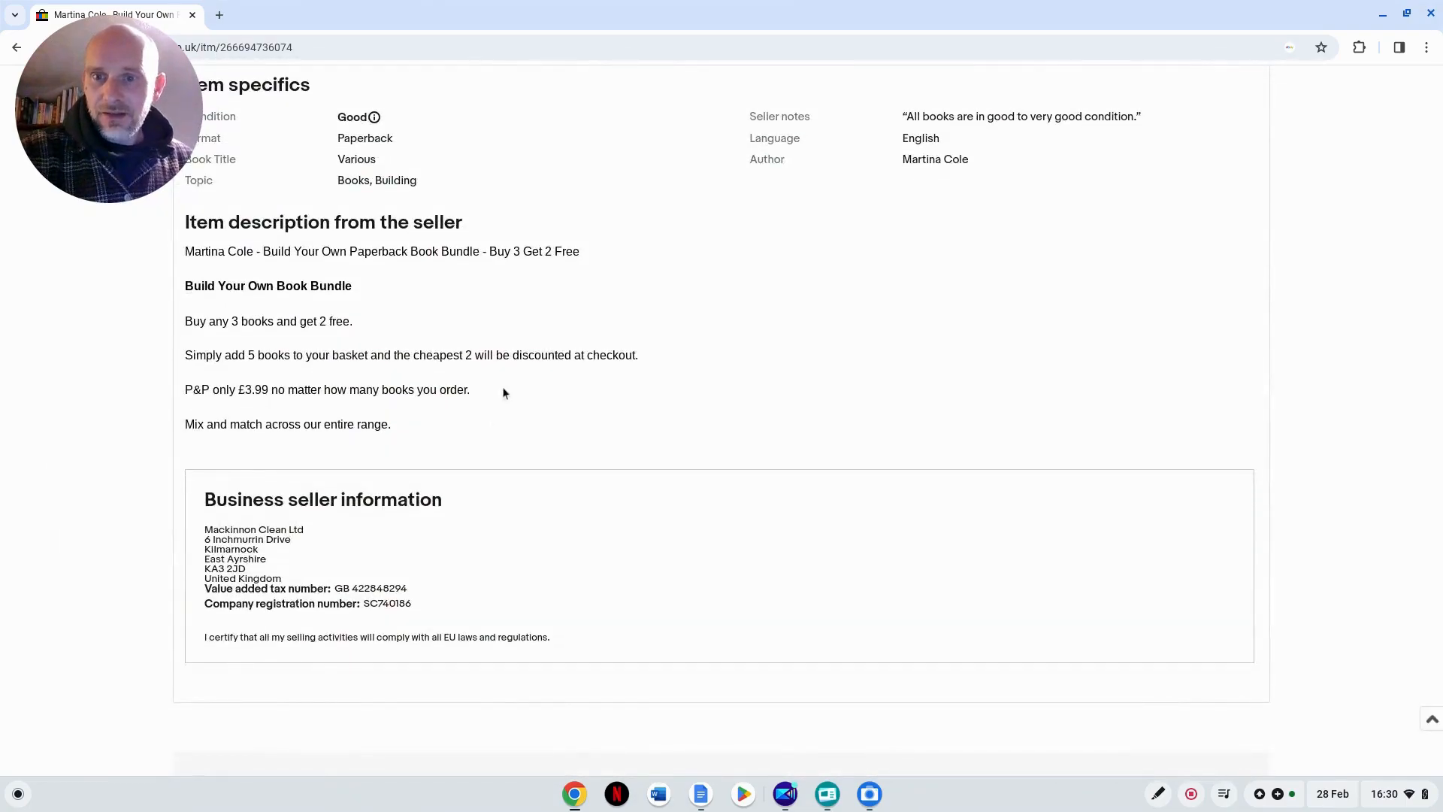
scroll(504, 392, "up", 20)
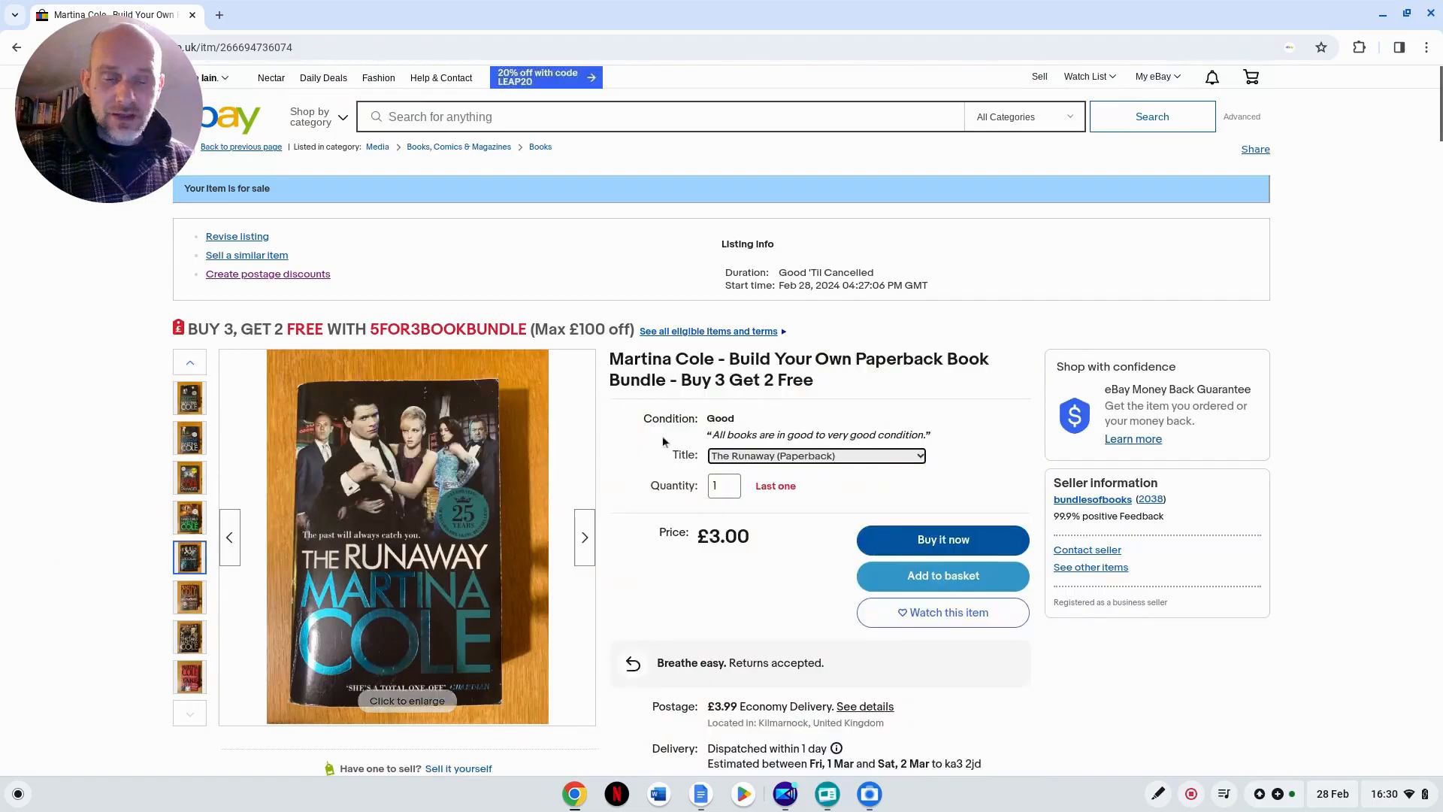